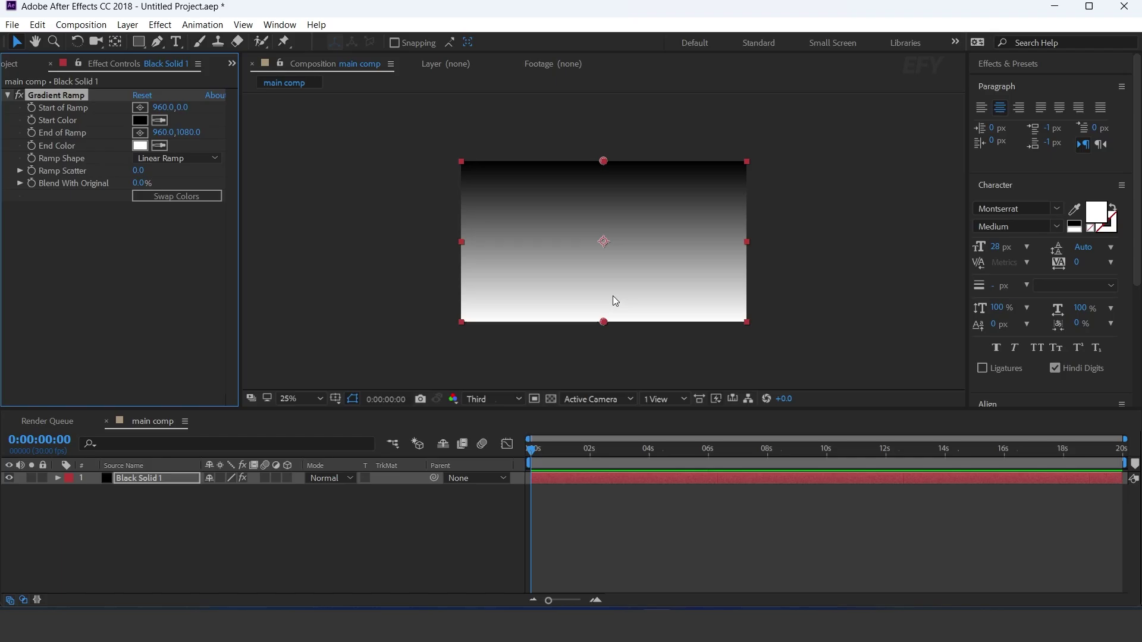
Step: Set the Gradient Ramp's end color to dark grey 3A3838
{"action": "left_click", "coordinate": [140, 145]}
{"action": "left_click_drag", "start_coordinate": [87, 335], "coordinate": [65, 393]}
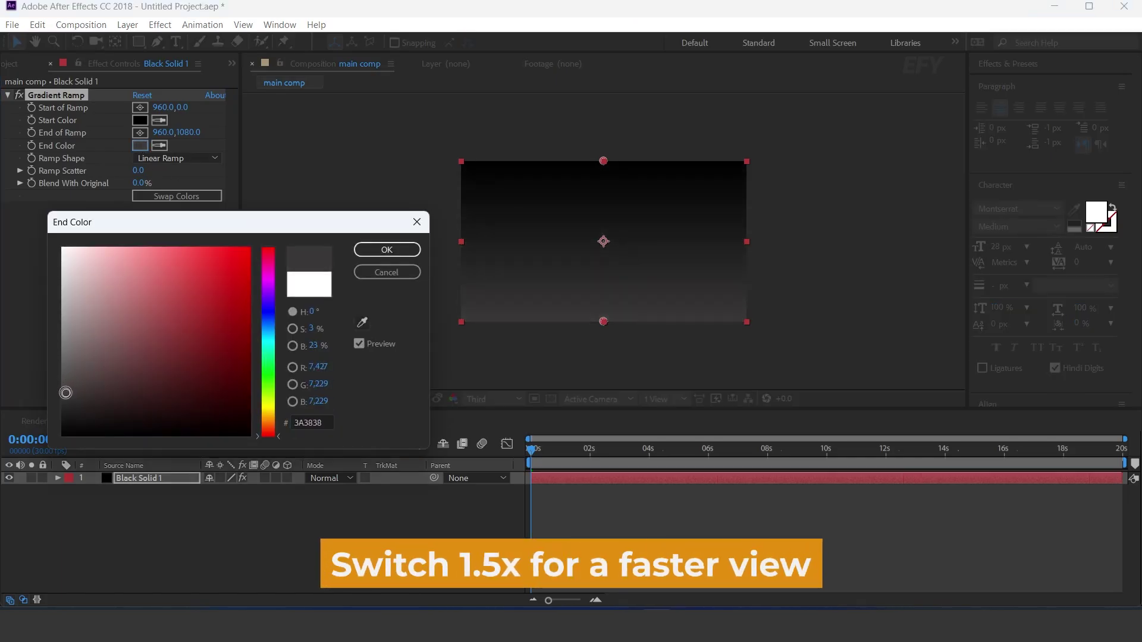
{"action": "left_click", "coordinate": [404, 252]}
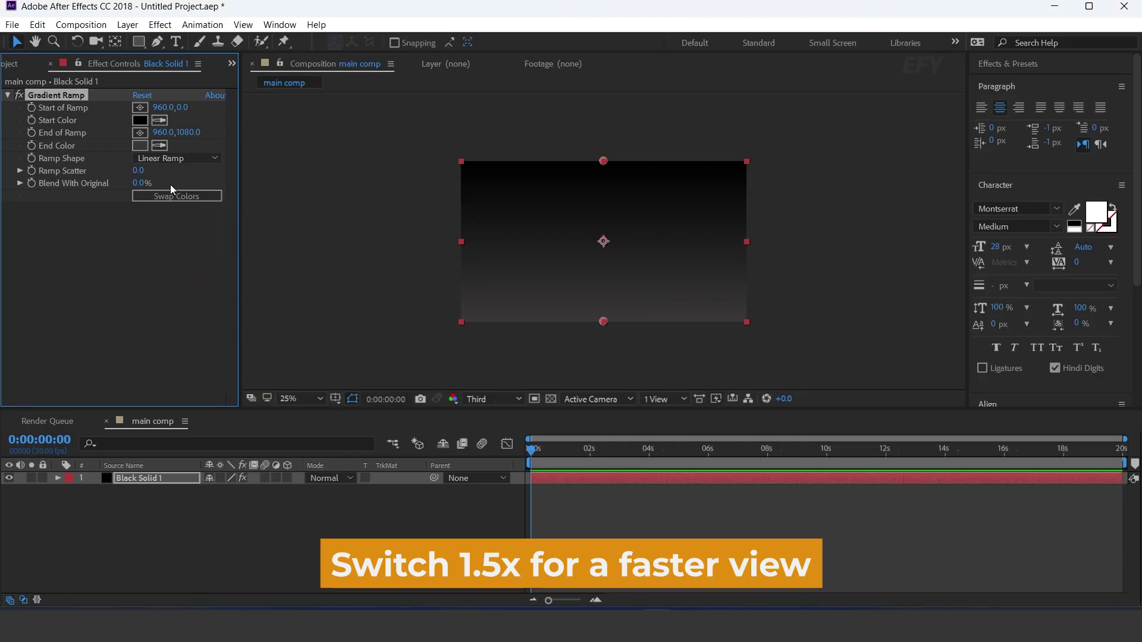
Step: Change the Gradient Ramp's shape to Radial Ramp and swap its start and end colors
{"action": "left_click", "coordinate": [203, 159]}
{"action": "left_click", "coordinate": [187, 189]}
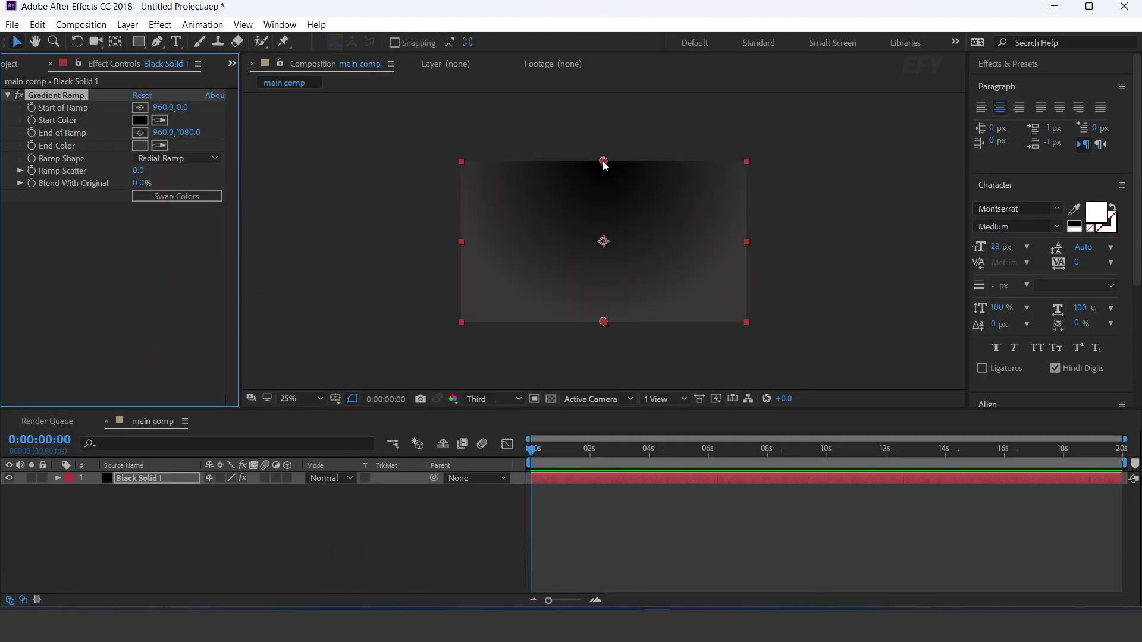
{"action": "left_click", "coordinate": [172, 197]}
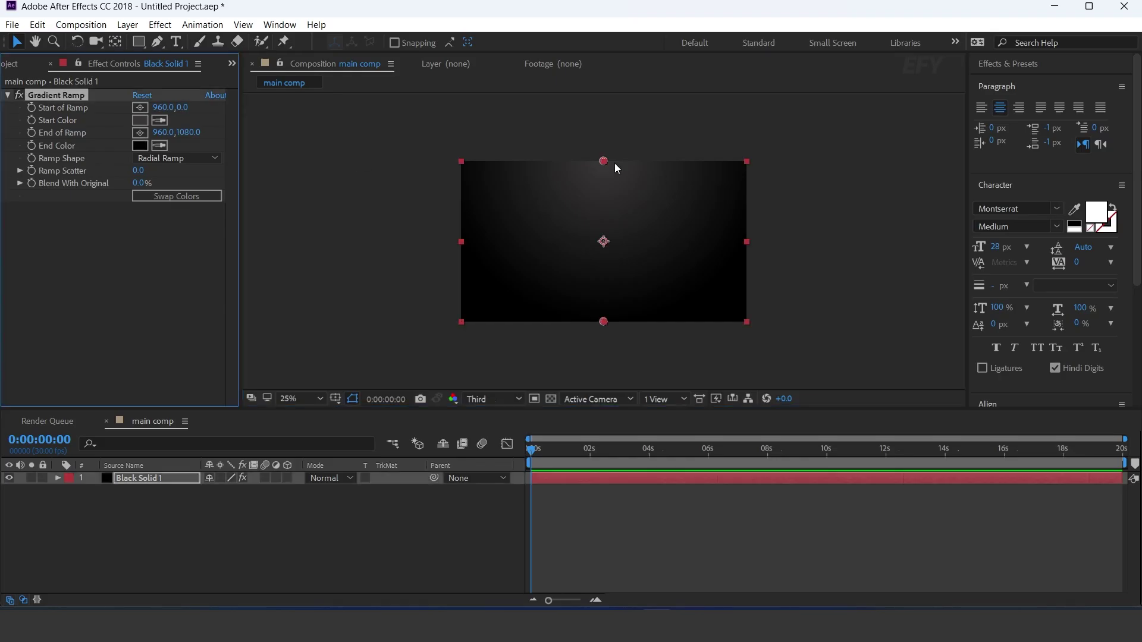
Step: Reposition the radial gradient's start point to about 1000, 324 and its end point to about 2236, 1028
{"action": "left_click_drag", "start_coordinate": [604, 162], "coordinate": [601, 236]}
{"action": "left_click_drag", "start_coordinate": [603, 321], "coordinate": [767, 323]}
{"action": "left_click_drag", "start_coordinate": [601, 237], "coordinate": [610, 210]}
{"action": "left_click_drag", "start_coordinate": [767, 324], "coordinate": [793, 314]}
{"action": "left_click", "coordinate": [859, 224]}
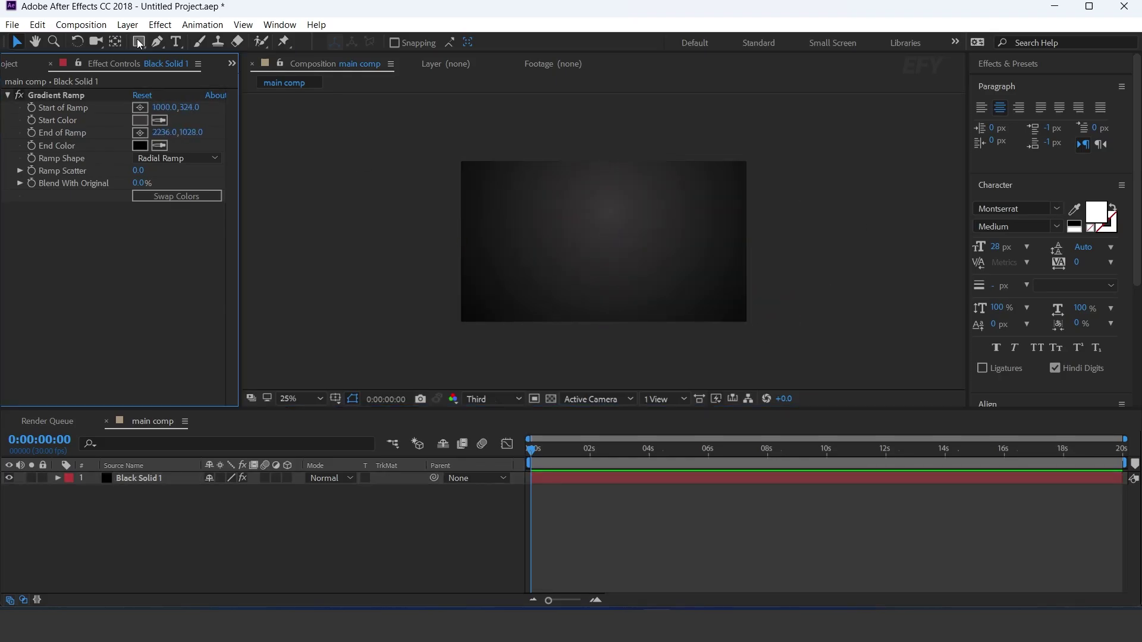
Step: Draw a large grey circle with the Ellipse tool as a new shape layer and move it near the composition's center
{"action": "left_click", "coordinate": [138, 42]}
{"action": "left_click", "coordinate": [202, 74]}
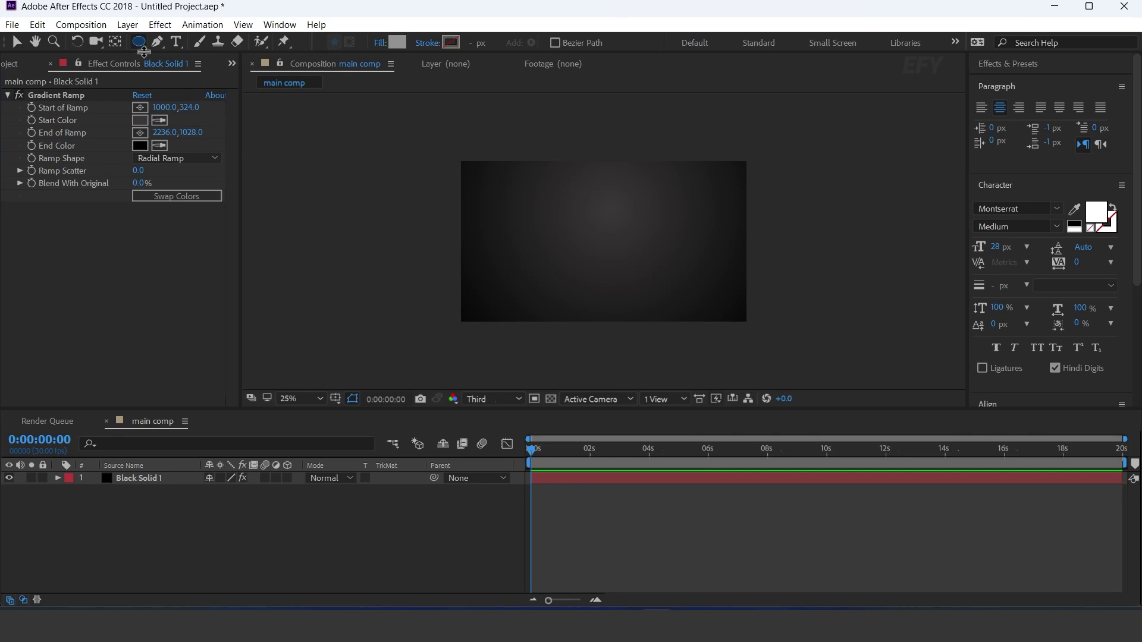
{"action": "left_click_drag", "start_coordinate": [592, 224], "coordinate": [762, 343]}
{"action": "key", "text": "v"}
{"action": "left_click_drag", "start_coordinate": [677, 286], "coordinate": [595, 222]}
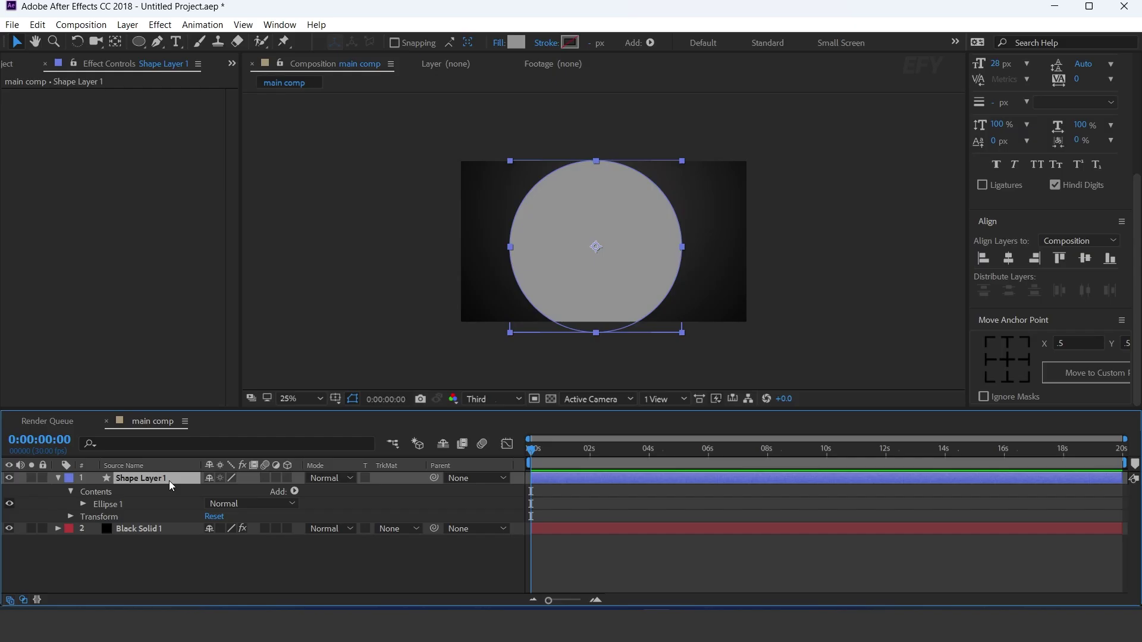
Step: Apply the Venetian Blinds effect to the circle's shape layer
{"action": "key", "text": "ctrl+space"}
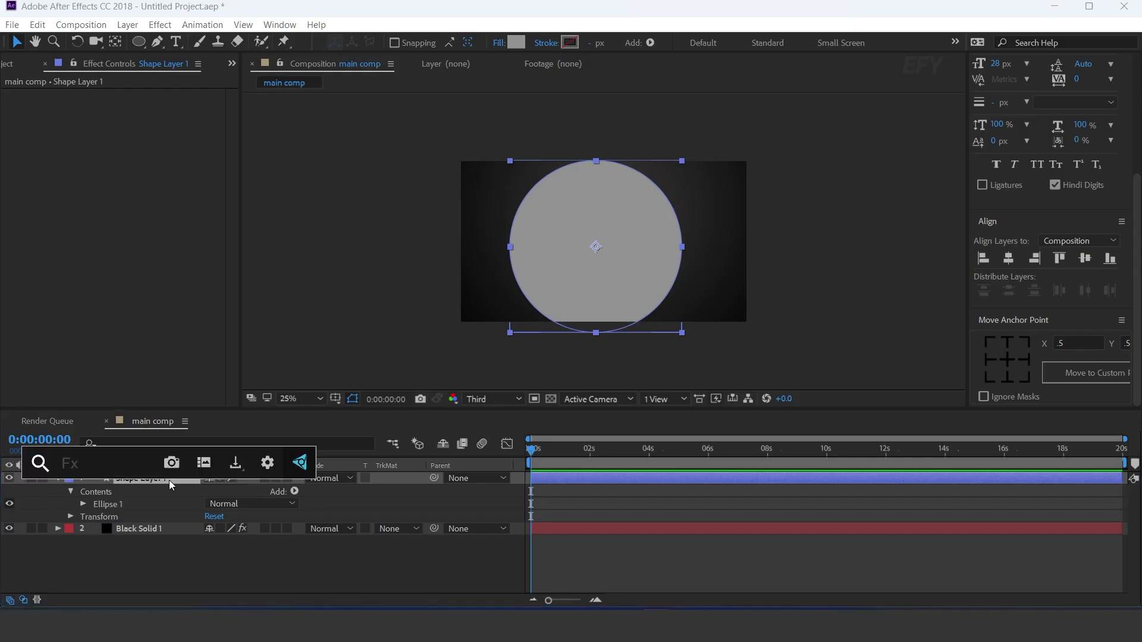
{"action": "type", "text": "ven"}
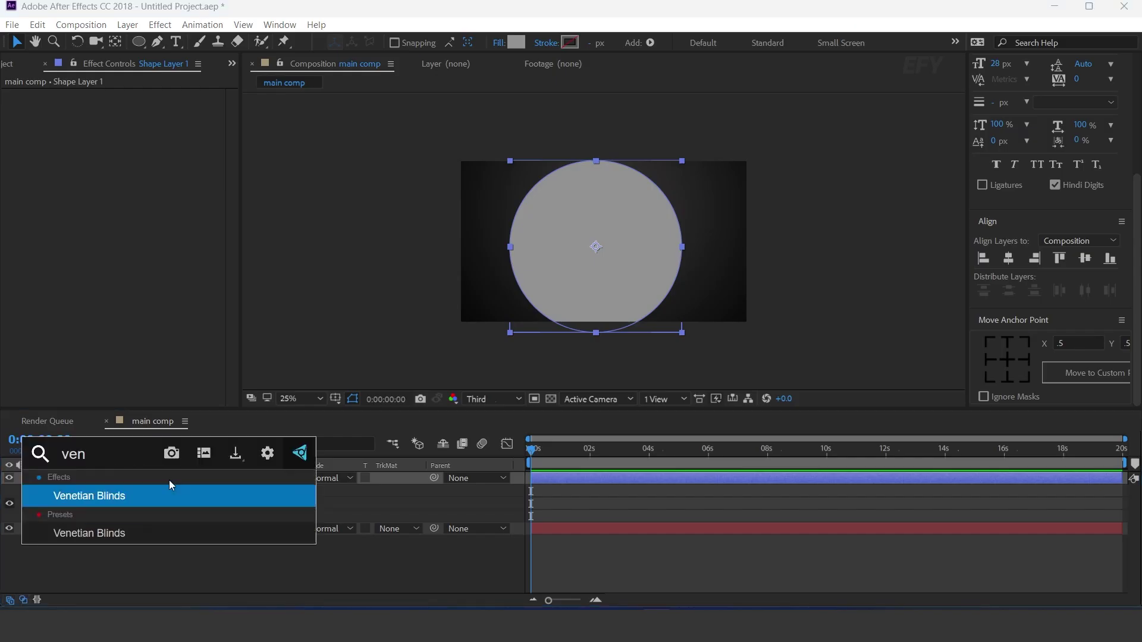
{"action": "key", "text": "Return"}
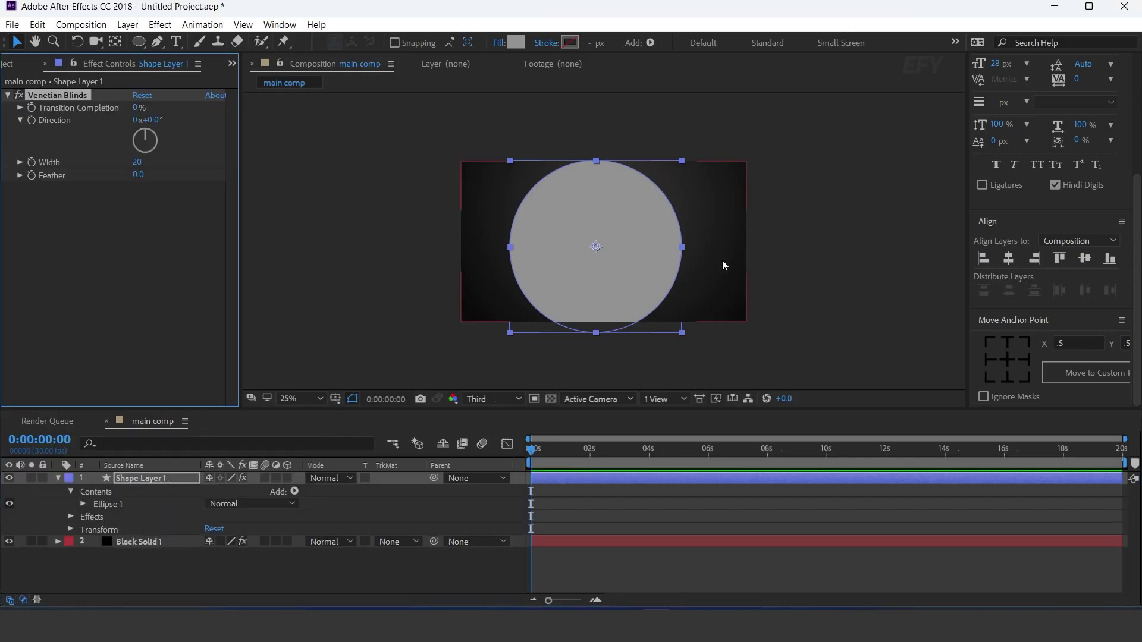
Step: Set the Venetian Blinds' Transition Completion to 85% and Direction to 45°
{"action": "key", "text": "period"}
{"action": "left_click", "coordinate": [137, 108]}
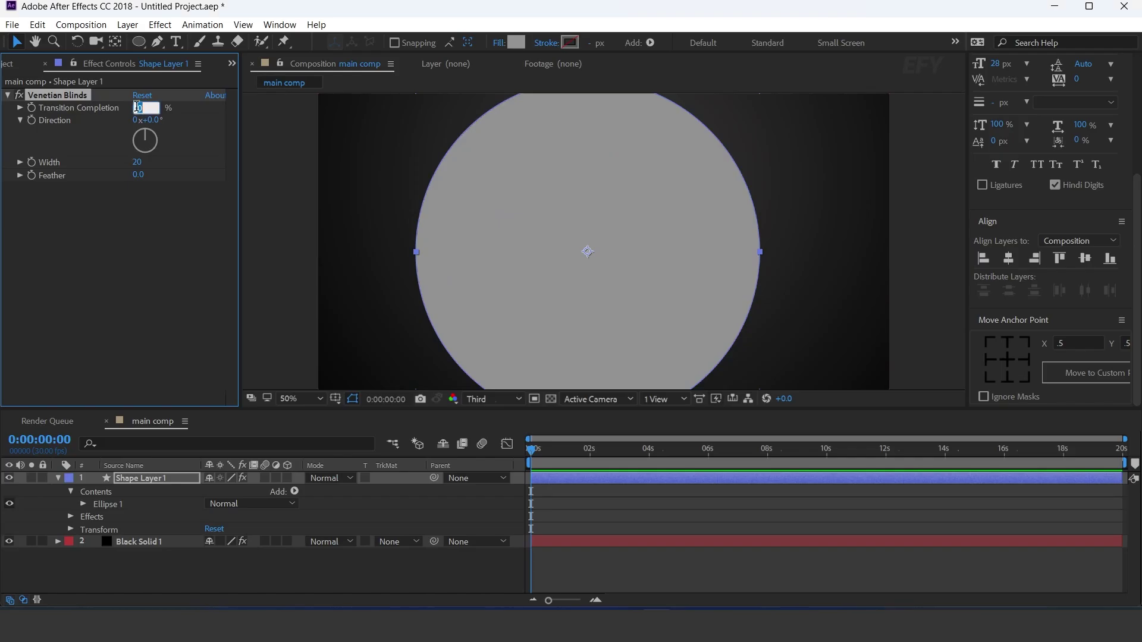
{"action": "type", "text": "85"}
{"action": "key", "text": "Return"}
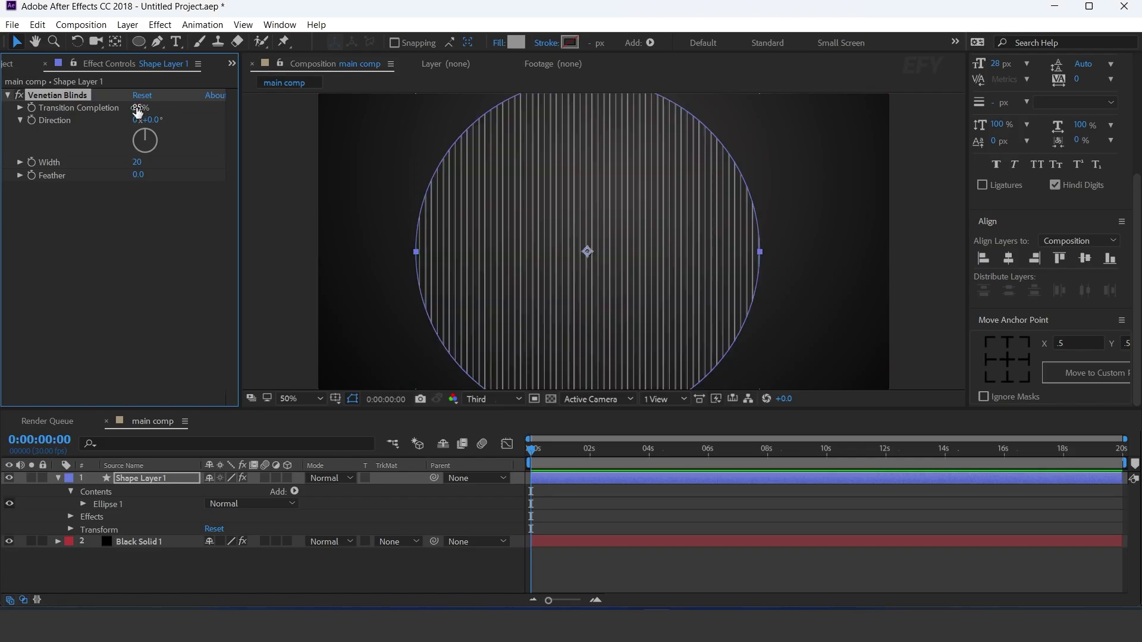
{"action": "key", "text": "Return"}
{"action": "key", "text": "comma"}
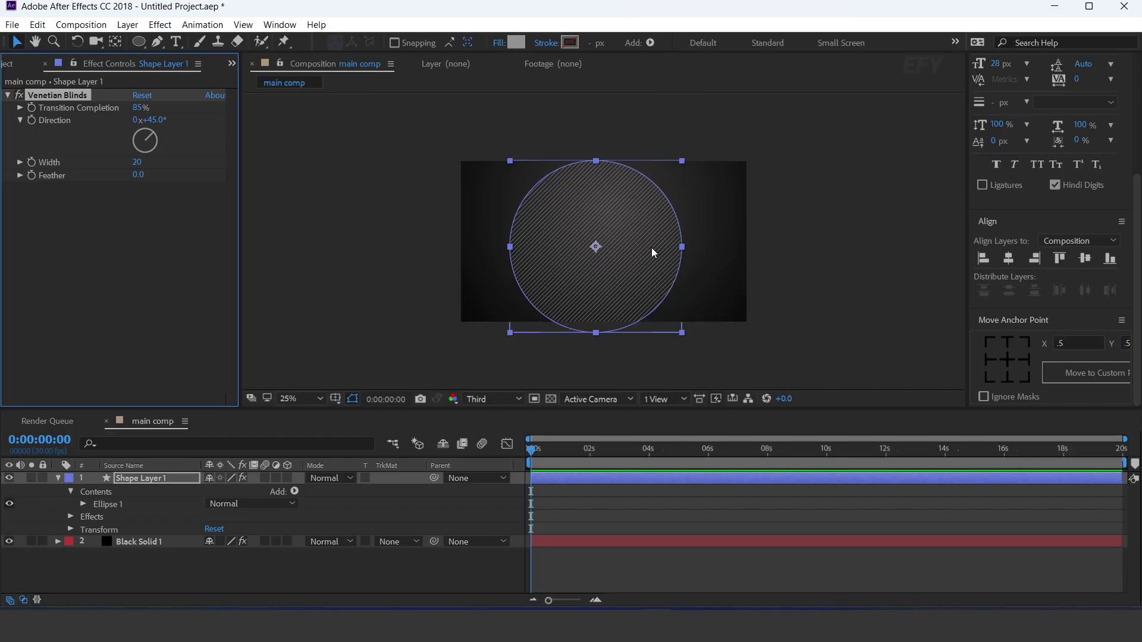
Step: Set the striped circle layer's opacity to 30%
{"action": "left_click", "coordinate": [58, 478]}
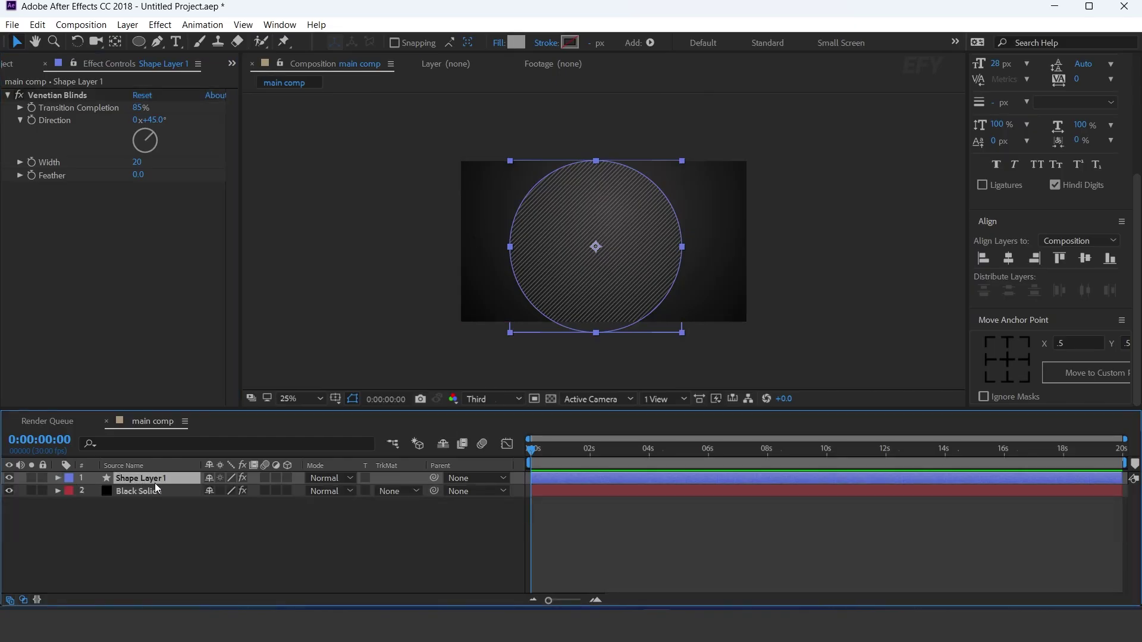
{"action": "key", "text": "t"}
{"action": "left_click", "coordinate": [210, 490]}
{"action": "key", "text": "Return"}
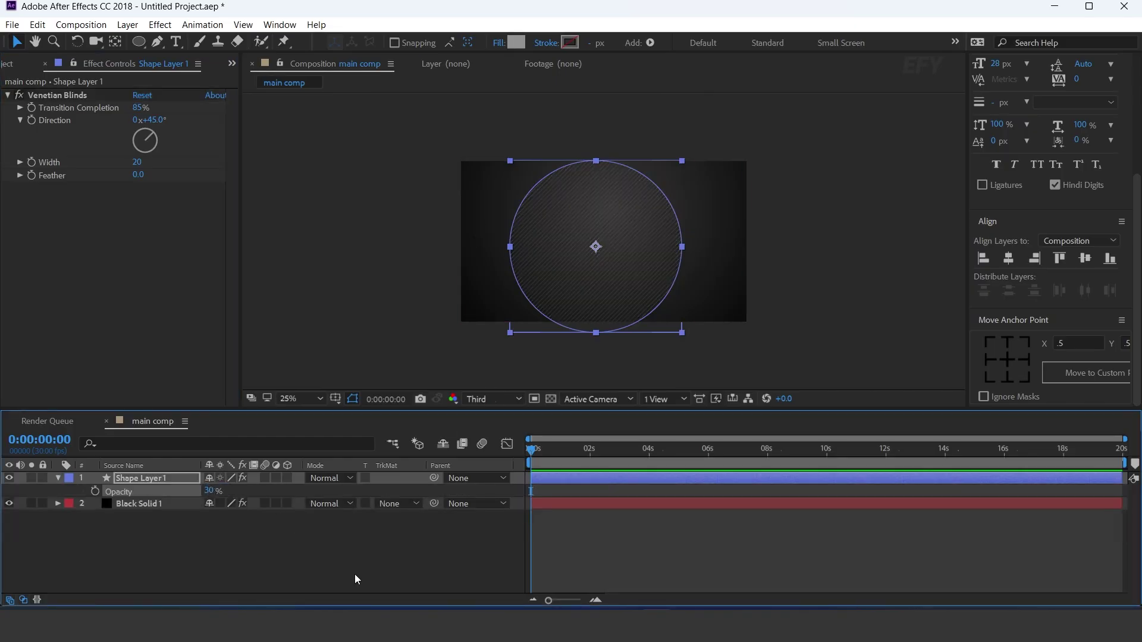
{"action": "left_click", "coordinate": [354, 574]}
Step: Move the striped circle to the composition's bottom edge so its lower half lies outside the frame, and scale it down slightly
{"action": "left_click", "coordinate": [599, 245]}
{"action": "left_click_drag", "start_coordinate": [600, 245], "coordinate": [581, 324]}
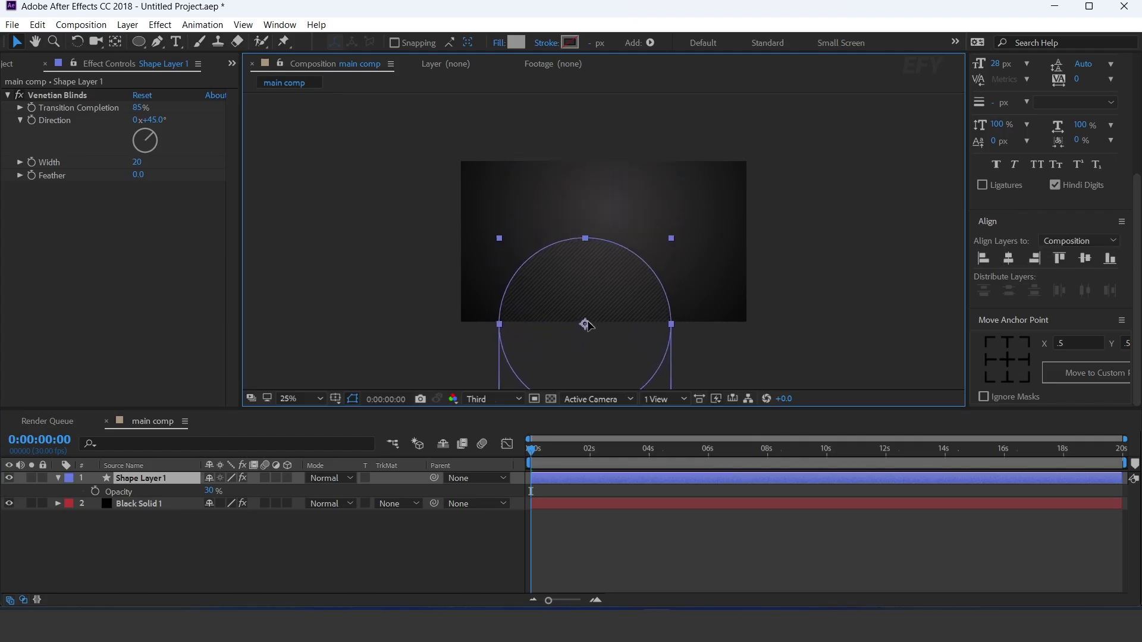
{"action": "left_click", "coordinate": [836, 302]}
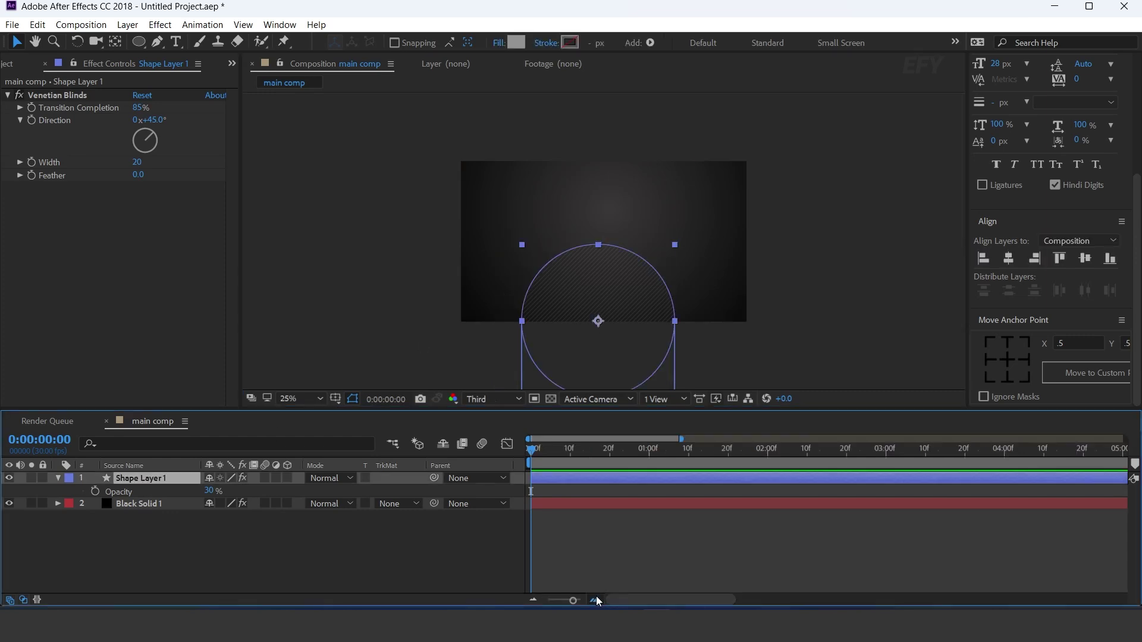
Step: Start an opacity animation on Shape Layer 1 with a 0% keyframe at frame 0
{"action": "left_click", "coordinate": [596, 598]}
{"action": "key", "text": "space"}
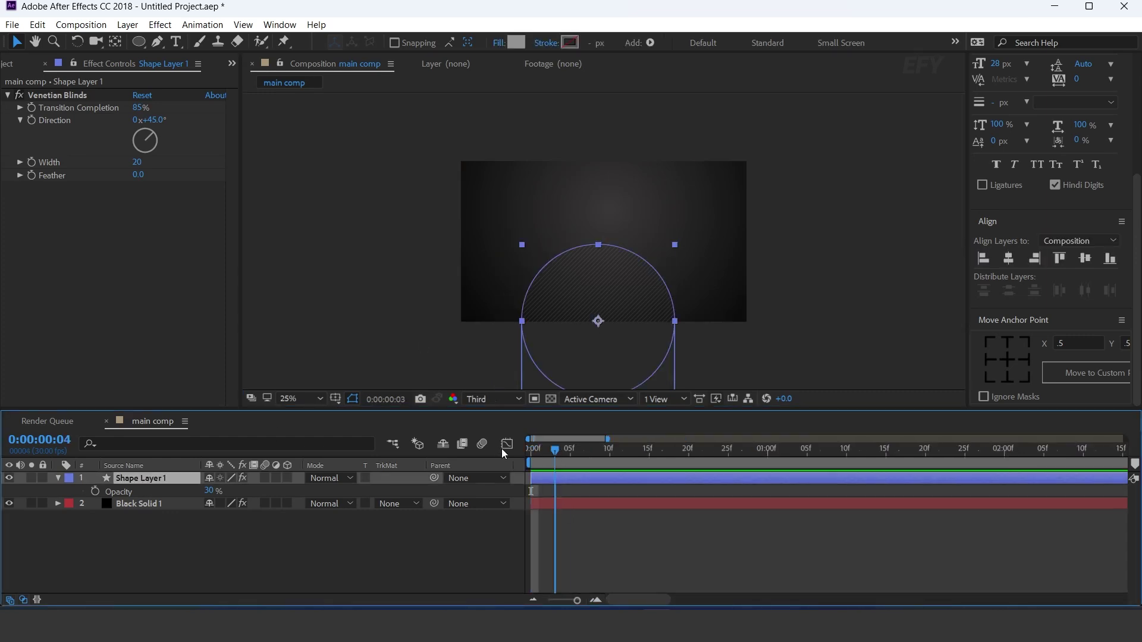
{"action": "key", "text": "space"}
{"action": "left_click", "coordinate": [95, 492]}
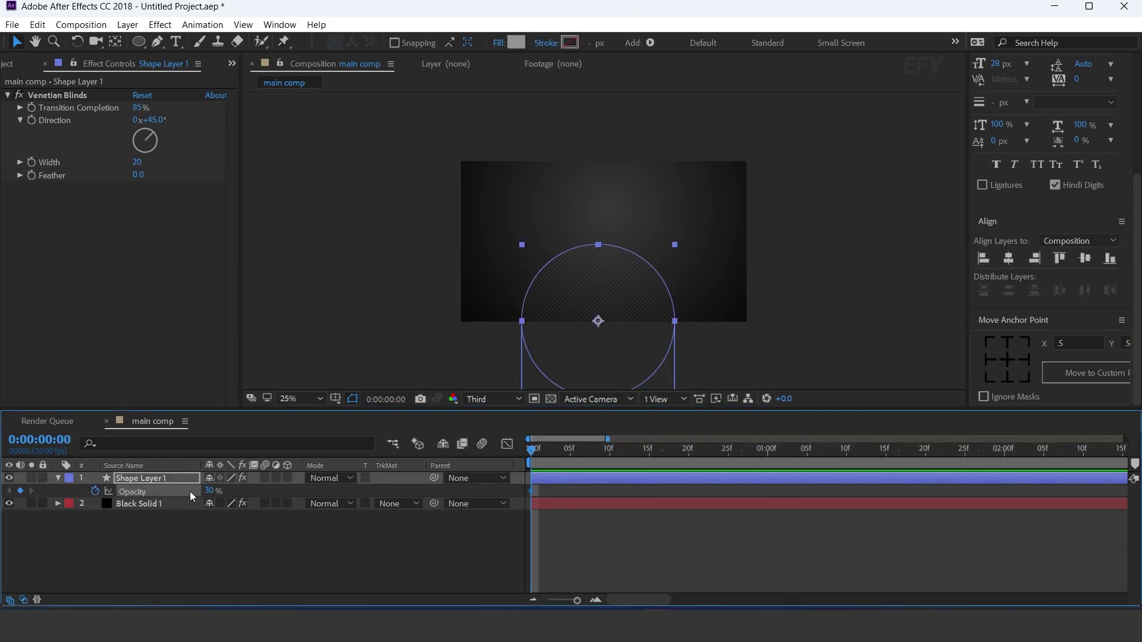
{"action": "left_click_drag", "start_coordinate": [209, 490], "coordinate": [189, 490]}
Step: Add opacity keyframes to Shape Layer 1 at frames 4, 8 and 12, using 40% at frame 4 and 14% at frame 12
{"action": "left_click", "coordinate": [595, 600]}
{"action": "left_click_drag", "start_coordinate": [533, 451], "coordinate": [595, 451]}
{"action": "left_click_drag", "start_coordinate": [237, 494], "coordinate": [239, 493]}
{"action": "left_click_drag", "start_coordinate": [597, 450], "coordinate": [658, 449]}
{"action": "left_click_drag", "start_coordinate": [208, 493], "coordinate": [202, 494]}
{"action": "left_click_drag", "start_coordinate": [657, 451], "coordinate": [722, 453]}
{"action": "left_click_drag", "start_coordinate": [209, 492], "coordinate": [194, 493]}
Step: Add a higher opacity keyframe at frame 16, a lower one at frame 20 and a 30% one at frame 24
{"action": "left_click_drag", "start_coordinate": [722, 453], "coordinate": [783, 454]}
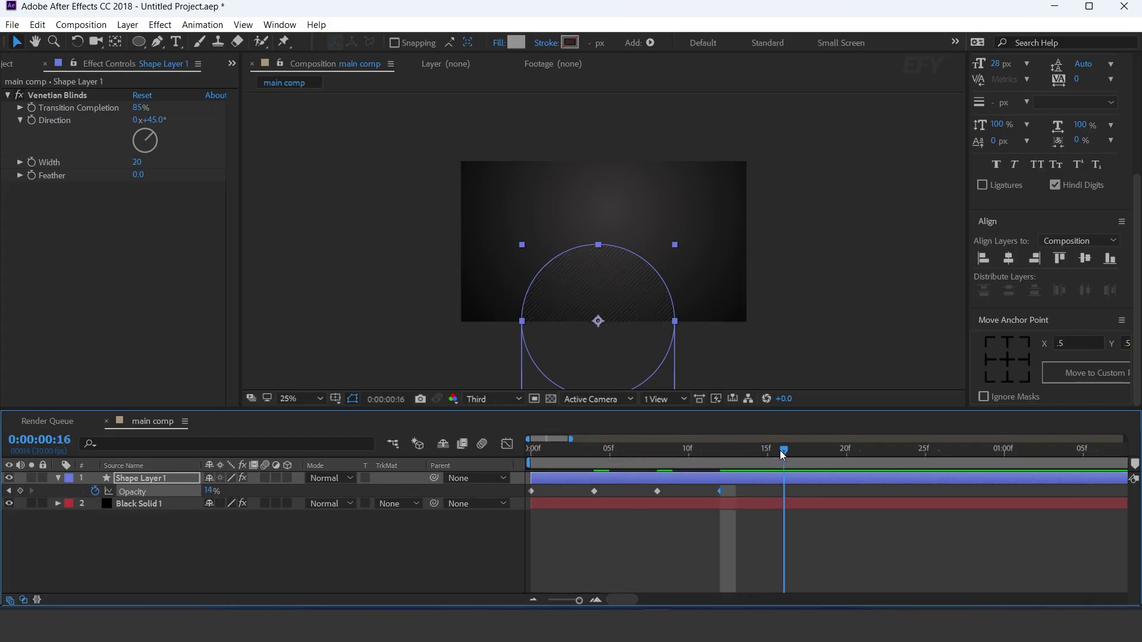
{"action": "left_click_drag", "start_coordinate": [208, 492], "coordinate": [248, 492]}
{"action": "left_click_drag", "start_coordinate": [788, 450], "coordinate": [848, 451]}
{"action": "left_click_drag", "start_coordinate": [208, 492], "coordinate": [166, 492]}
{"action": "left_click_drag", "start_coordinate": [851, 451], "coordinate": [910, 450]}
{"action": "mouse_move", "coordinate": [210, 491]}
{"action": "left_mouse_down"}
{"action": "mouse_move", "coordinate": [235, 491]}
{"action": "mouse_move", "coordinate": [210, 494]}
{"action": "left_mouse_up"}
Step: Convert all of Shape Layer 1's opacity keyframes to hold keyframes
{"action": "left_click_drag", "start_coordinate": [928, 486], "coordinate": [505, 499]}
{"action": "right_click", "coordinate": [595, 493]}
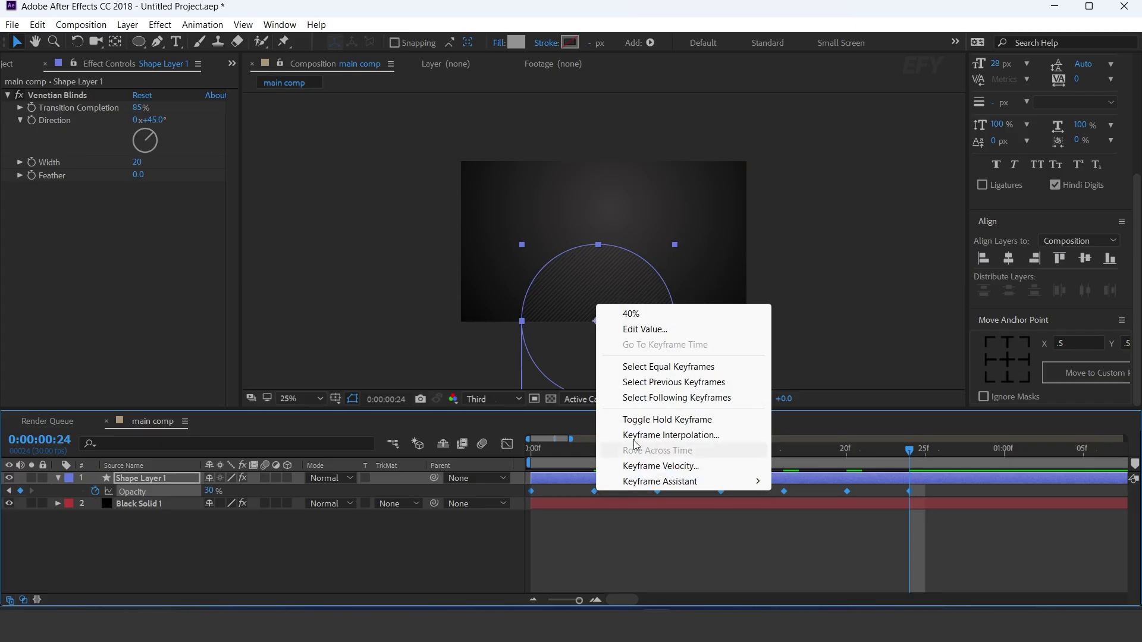
{"action": "left_click", "coordinate": [643, 420]}
Step: Preview the circle's opacity flicker from the start of the timeline
{"action": "key", "text": "minus"}
{"action": "key", "text": "minus"}
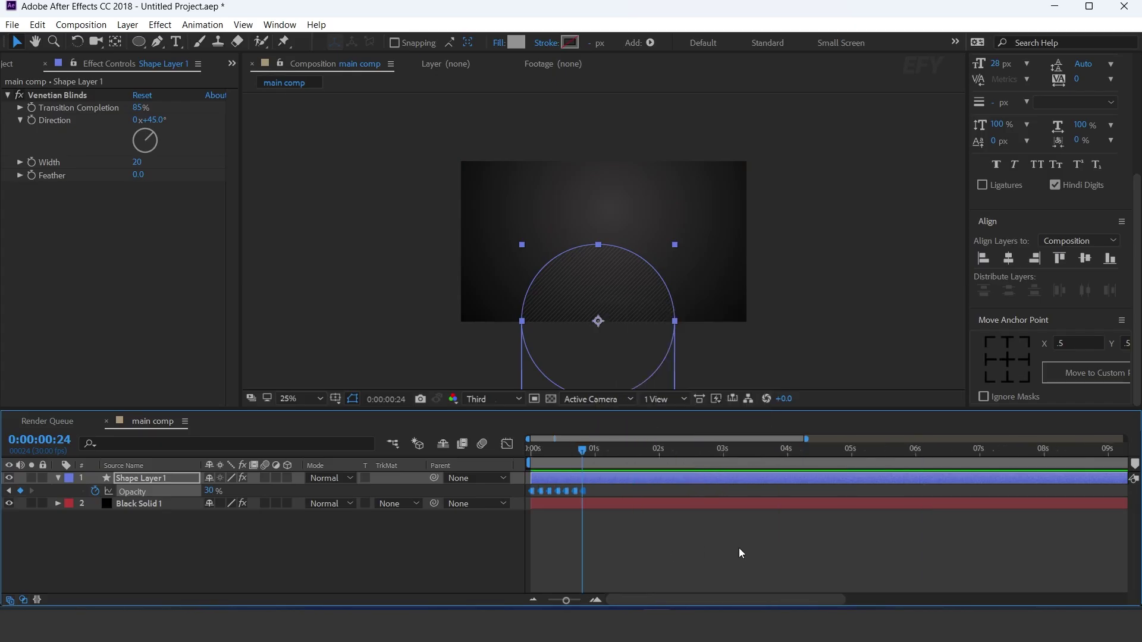
{"action": "left_click", "coordinate": [739, 548]}
{"action": "left_click_drag", "start_coordinate": [564, 451], "coordinate": [469, 469]}
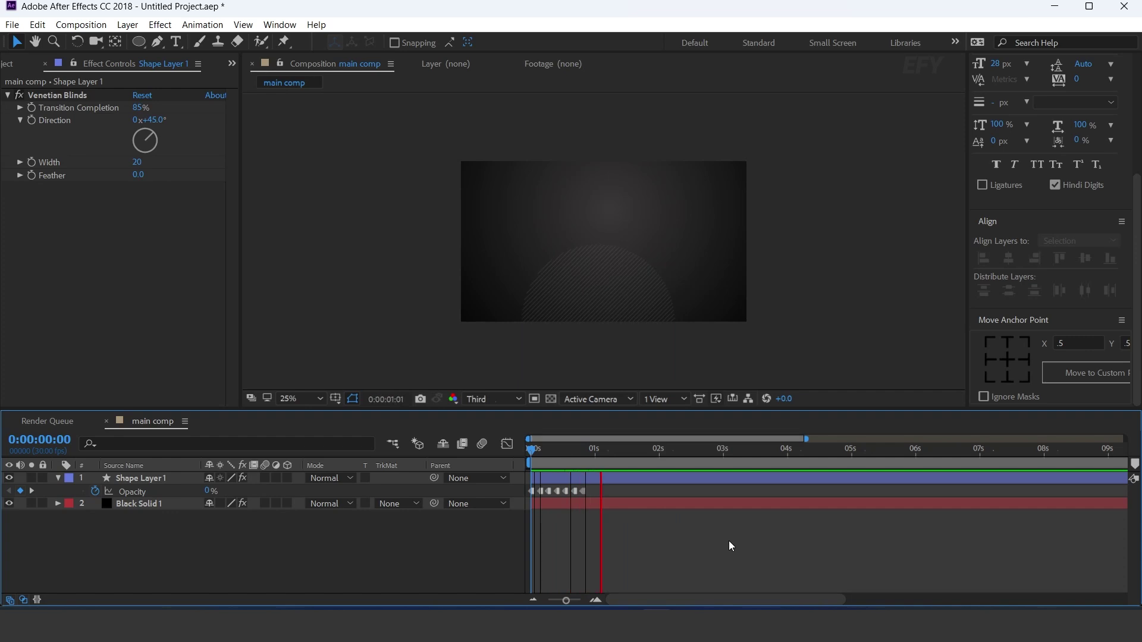
{"action": "key", "text": "space"}
Step: Duplicate Shape Layer 1, move the copy over the composition's upper right edge and scale it to 81%
{"action": "left_click", "coordinate": [595, 599]}
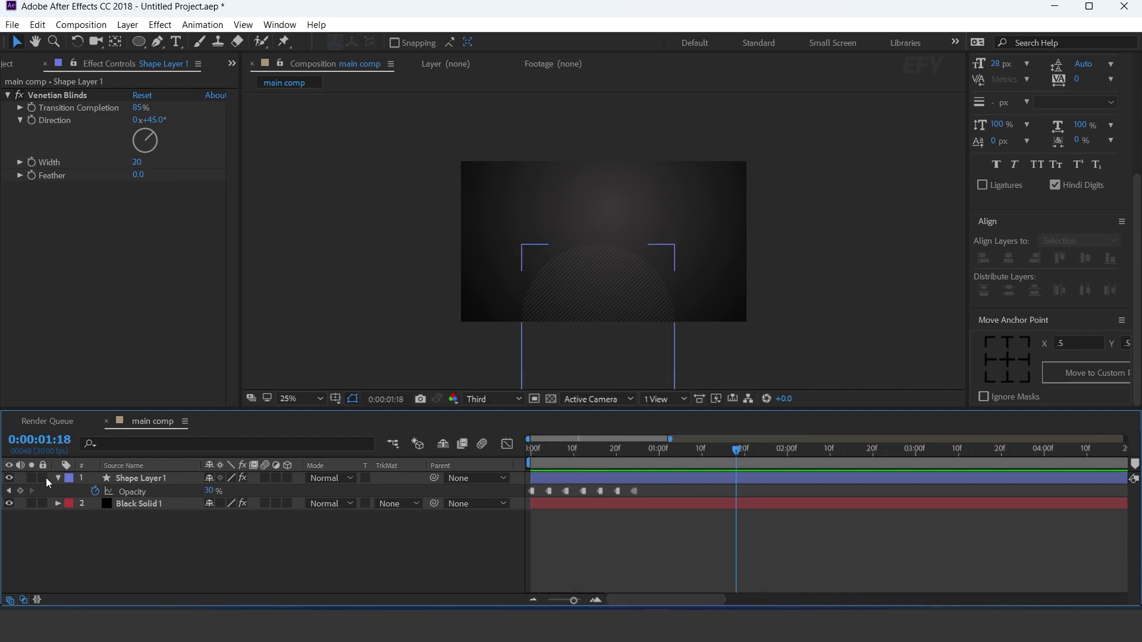
{"action": "left_click", "coordinate": [132, 479]}
{"action": "key", "text": "ctrl+d"}
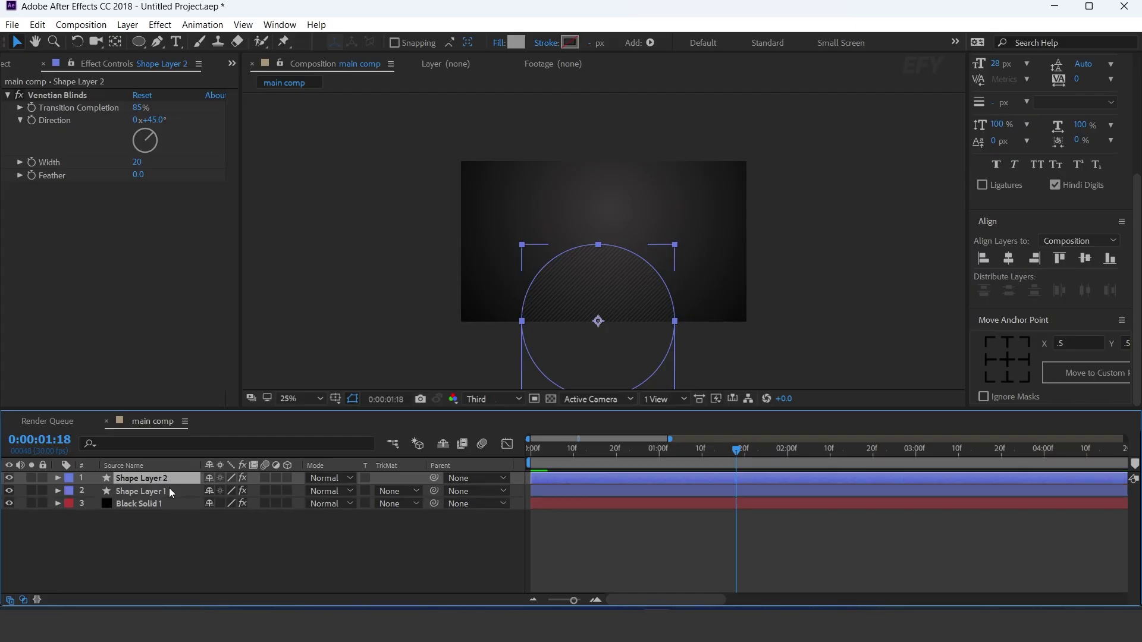
{"action": "left_click_drag", "start_coordinate": [598, 331], "coordinate": [787, 236]}
{"action": "left_click_drag", "start_coordinate": [784, 234], "coordinate": [842, 220]}
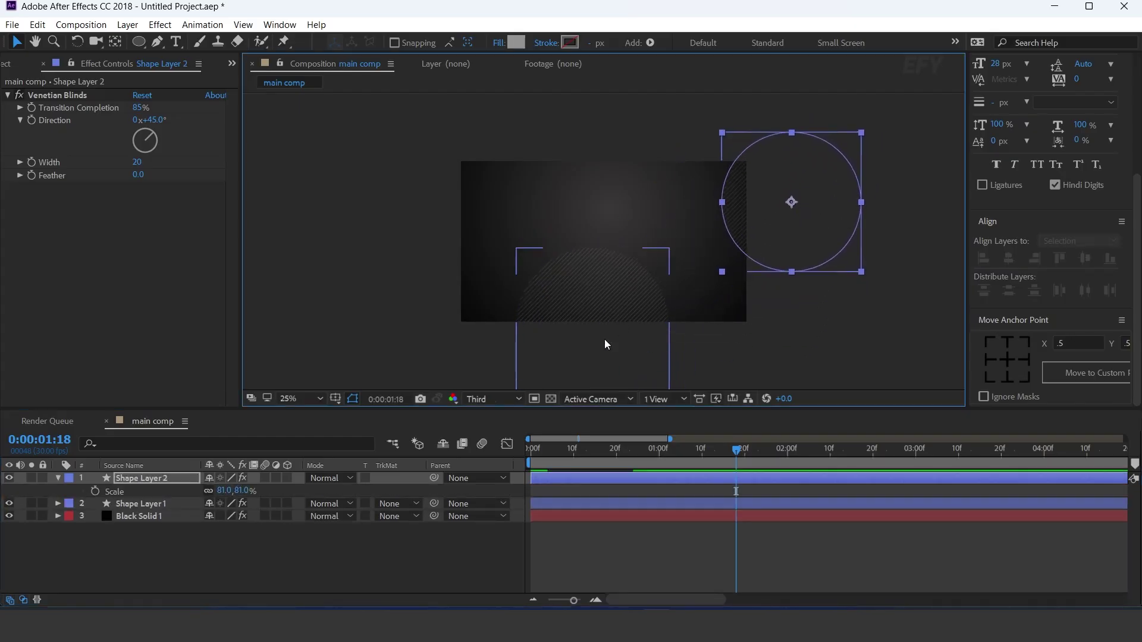
Step: Move the original striped circle slightly up and to the left along the composition's bottom edge
{"action": "left_click", "coordinate": [593, 360]}
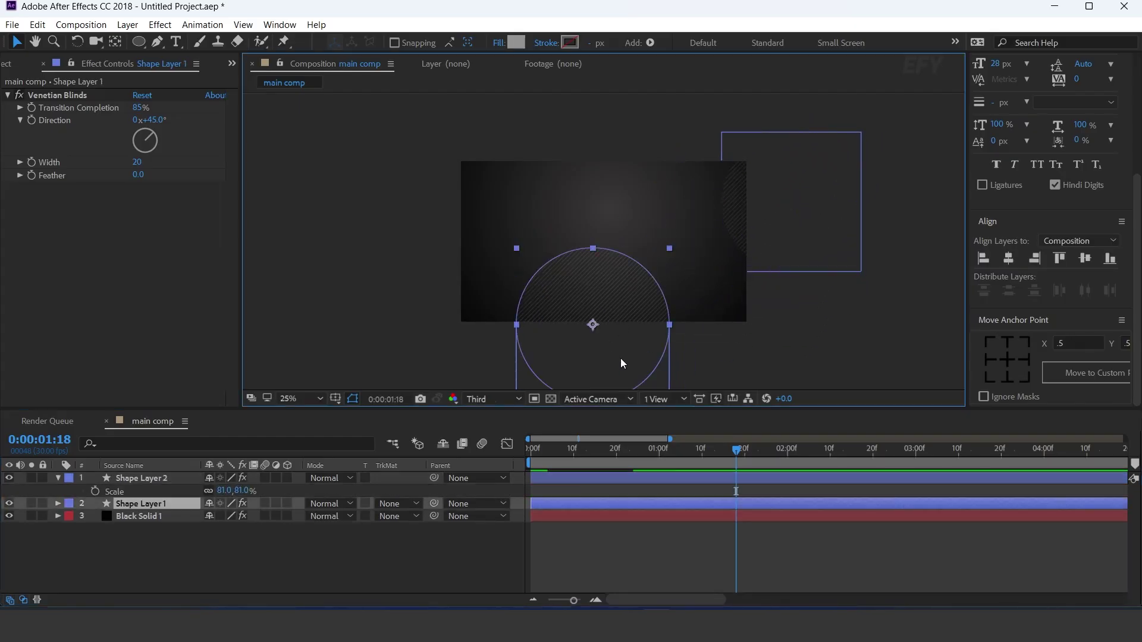
{"action": "left_click", "coordinate": [381, 561]}
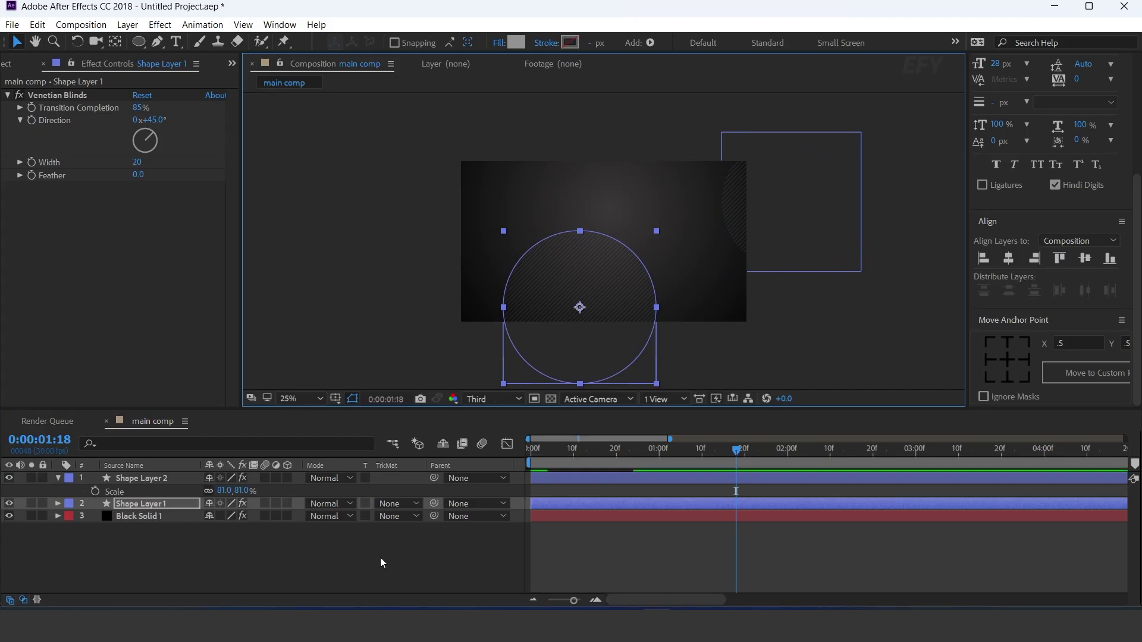
{"action": "left_click", "coordinate": [58, 480]}
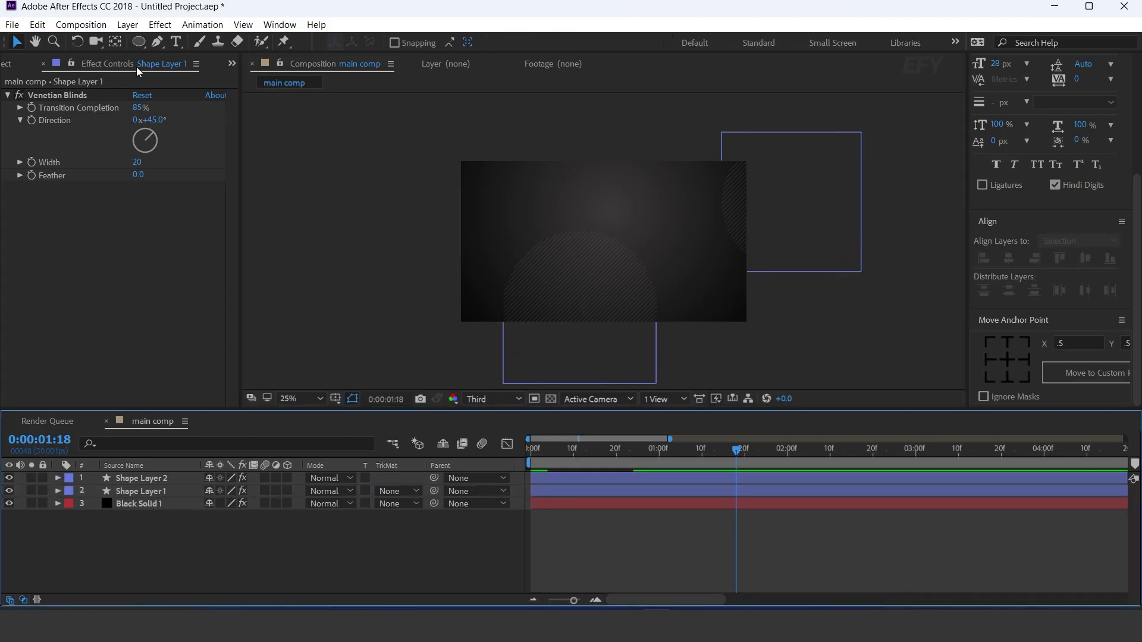
Step: Add PLUS.mp4 as the topmost layer of main comp and set its blending mode to Screen
{"action": "left_click", "coordinate": [11, 64]}
{"action": "left_click", "coordinate": [31, 277]}
{"action": "left_click", "coordinate": [33, 230]}
{"action": "left_click_drag", "start_coordinate": [21, 233], "coordinate": [164, 472]}
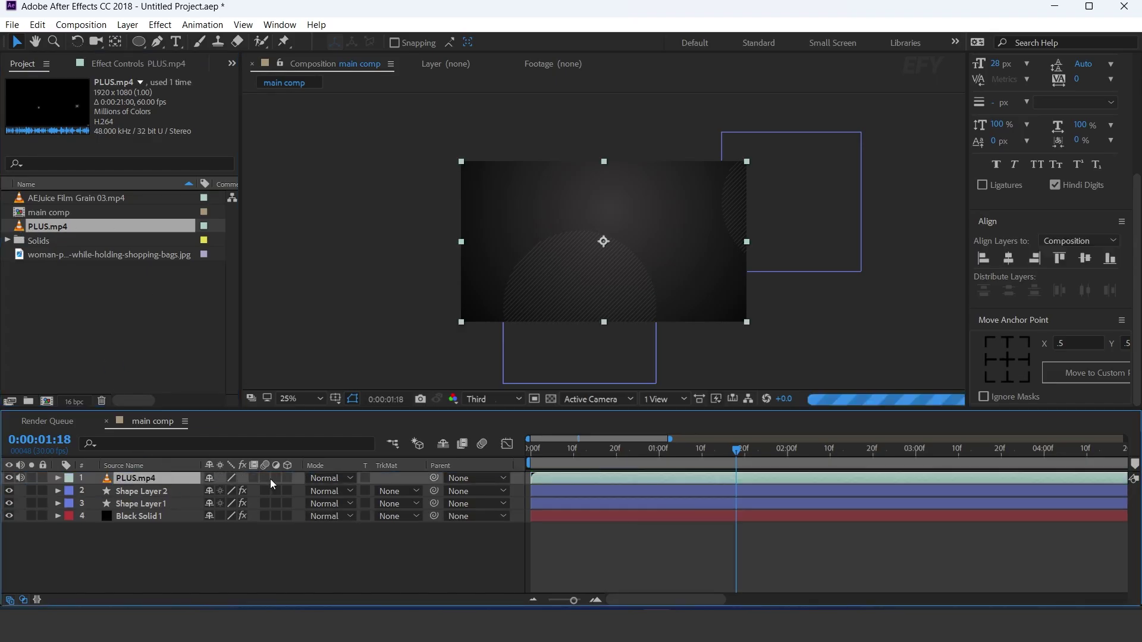
{"action": "left_click", "coordinate": [336, 479]}
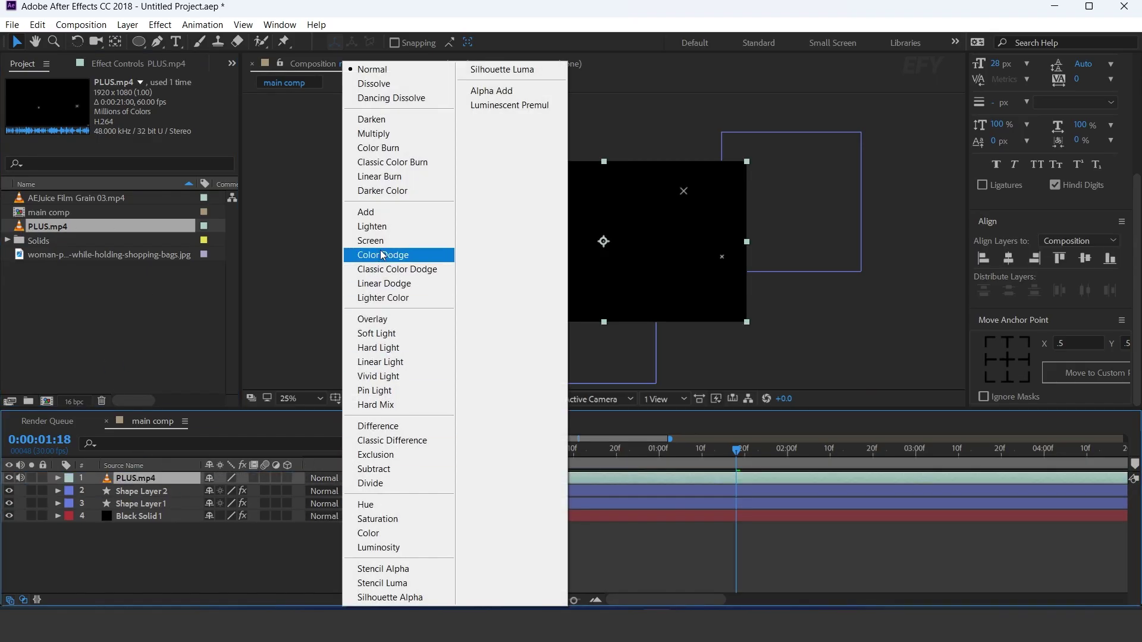
{"action": "left_click", "coordinate": [375, 240]}
{"action": "mouse_move", "coordinate": [573, 454]}
{"action": "left_mouse_down"}
{"action": "mouse_move", "coordinate": [544, 452]}
{"action": "mouse_move", "coordinate": [624, 448]}
{"action": "mouse_move", "coordinate": [587, 449]}
{"action": "left_mouse_up"}
{"action": "left_click", "coordinate": [482, 554]}
Step: Create a new 1500 × 1500 px composition named placeholder-1
{"action": "left_click", "coordinate": [106, 334]}
{"action": "left_click", "coordinate": [46, 402]}
{"action": "left_click", "coordinate": [582, 283]}
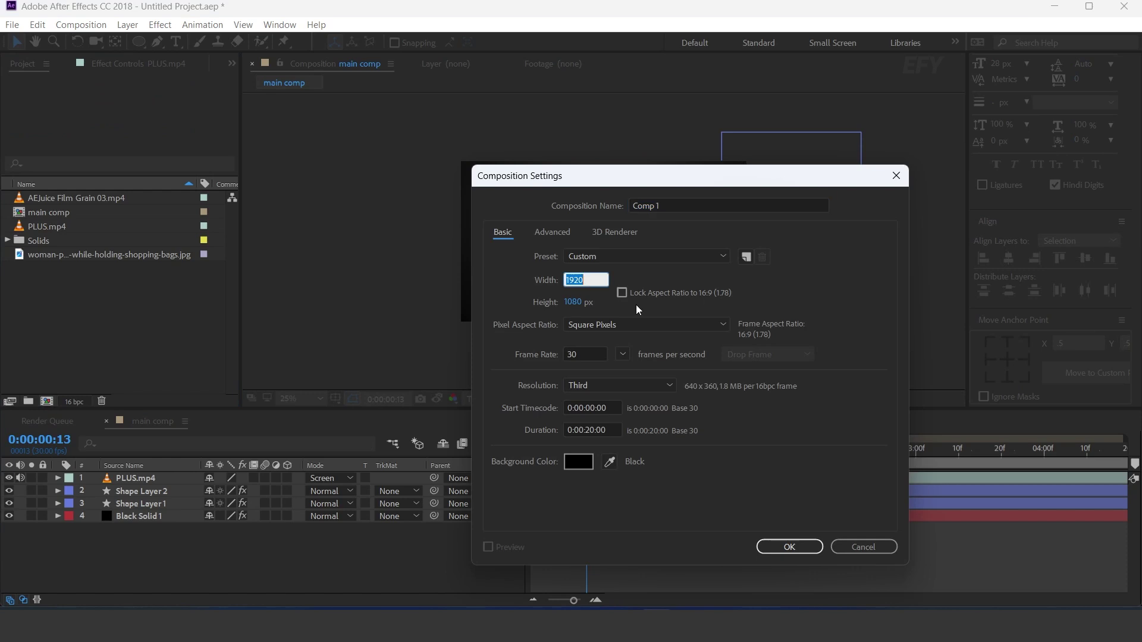
{"action": "type", "text": "1500"}
{"action": "key", "text": "Tab"}
{"action": "type", "text": "1500"}
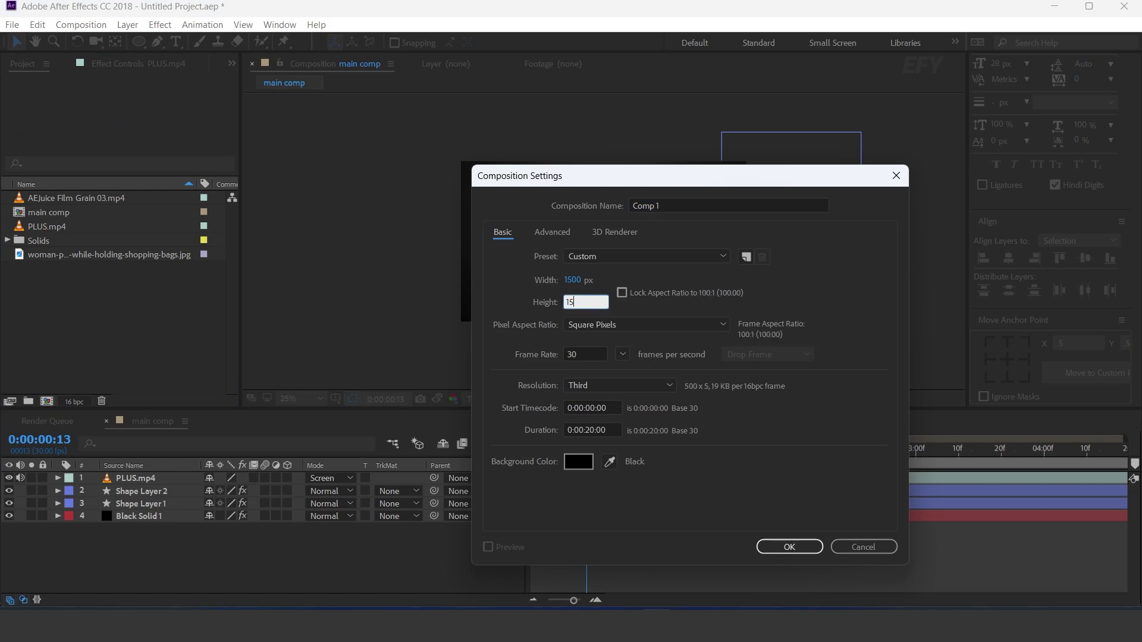
{"action": "left_click", "coordinate": [680, 200]}
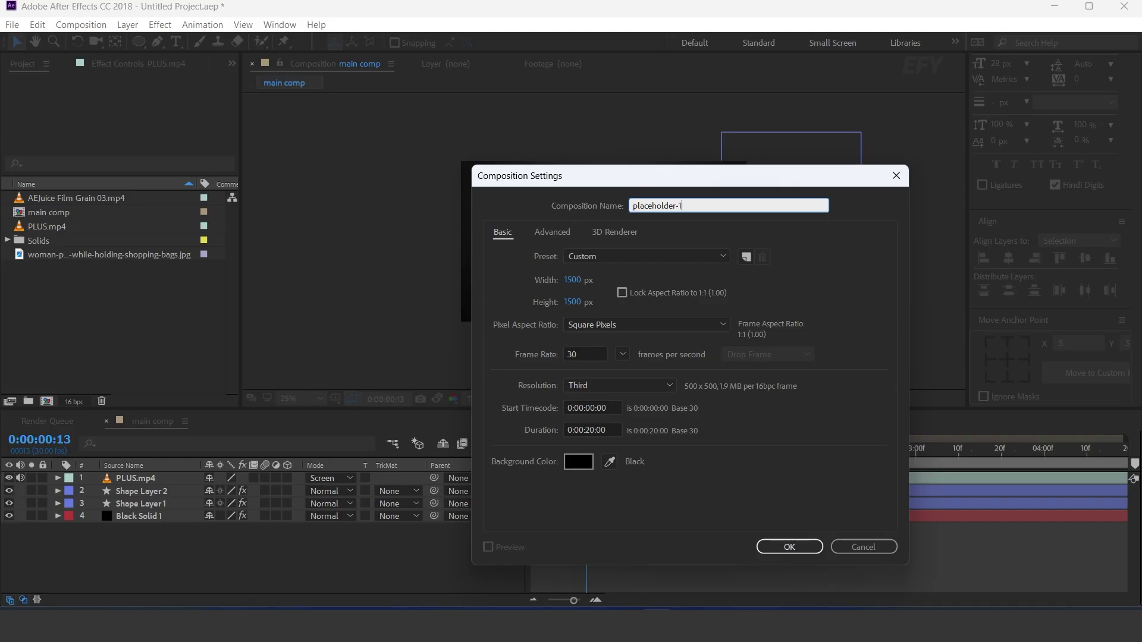
{"action": "key", "text": "Return"}
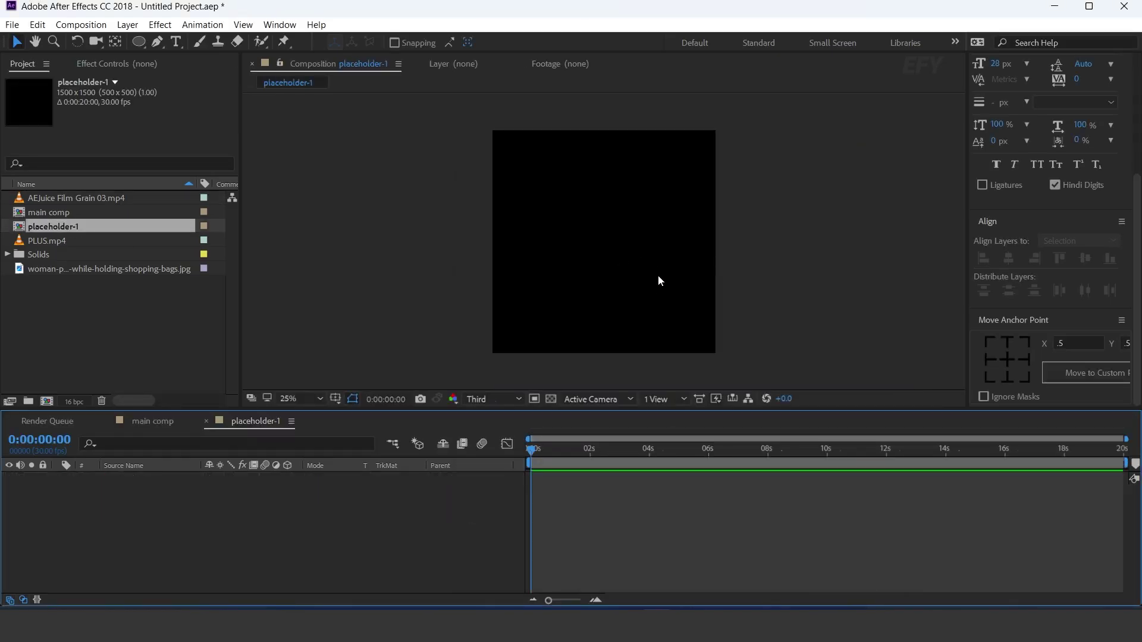
Step: Draw a grey rounded square on a shape layer in placeholder-1, move it near the middle and center its anchor point
{"action": "mouse_move", "coordinate": [135, 47]}
{"action": "left_mouse_down"}
{"action": "mouse_move", "coordinate": [156, 74]}
{"action": "mouse_move", "coordinate": [217, 65]}
{"action": "left_mouse_up"}
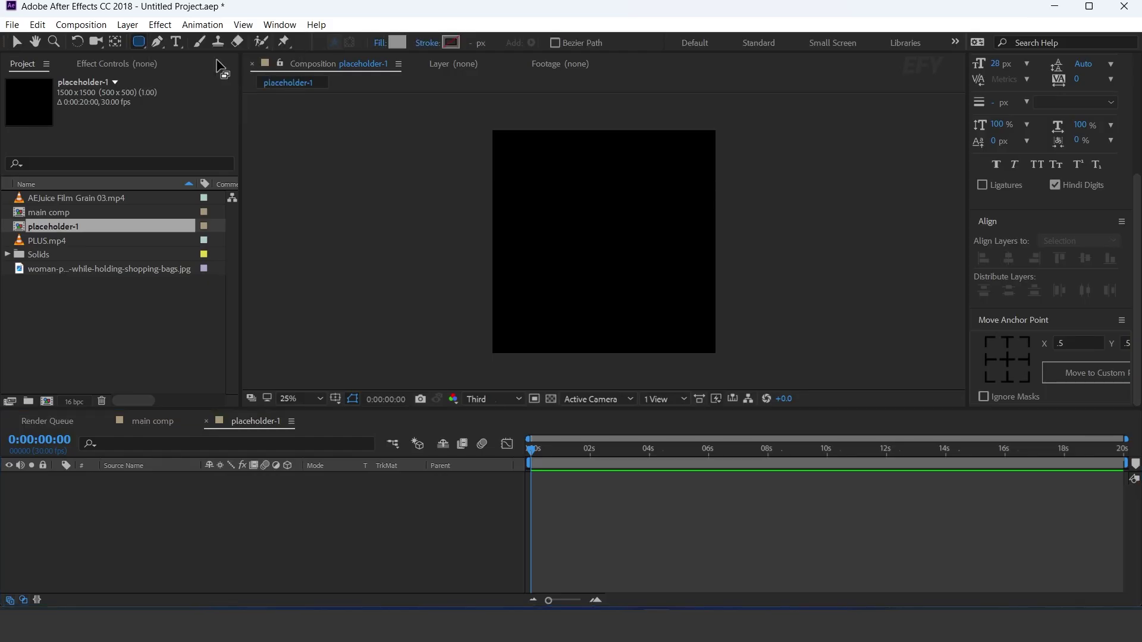
{"action": "left_click_drag", "start_coordinate": [596, 230], "coordinate": [759, 352]}
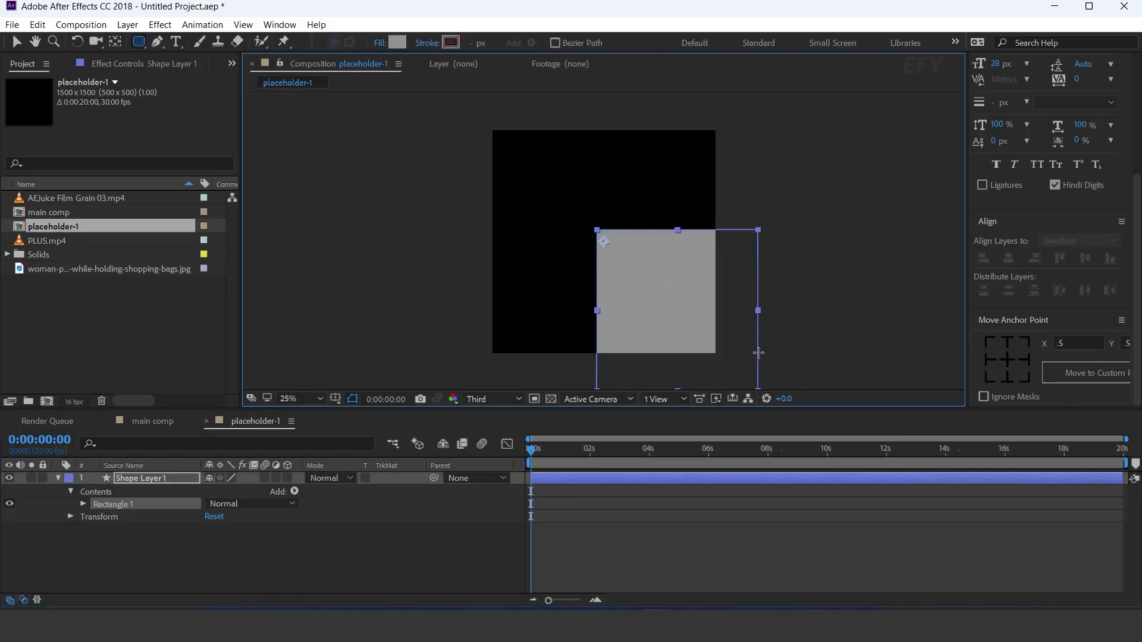
{"action": "key", "text": "v"}
{"action": "left_click_drag", "start_coordinate": [708, 324], "coordinate": [642, 257]}
{"action": "left_click", "coordinate": [1008, 360]}
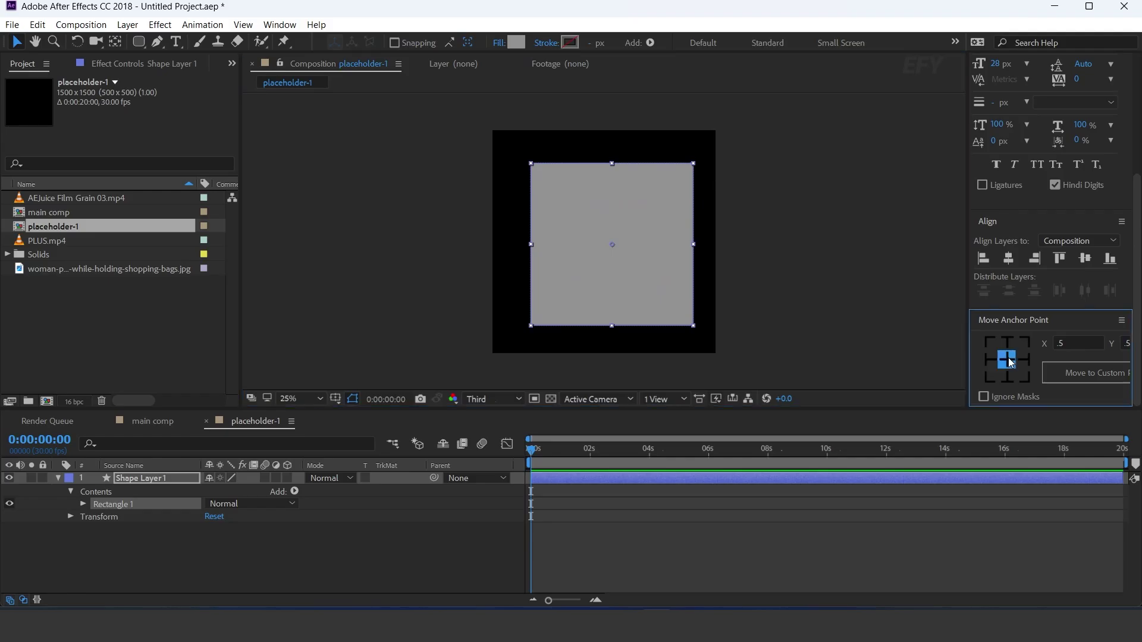
Step: Set the roundness of the square's rectangle path to 160
{"action": "left_click", "coordinate": [152, 479]}
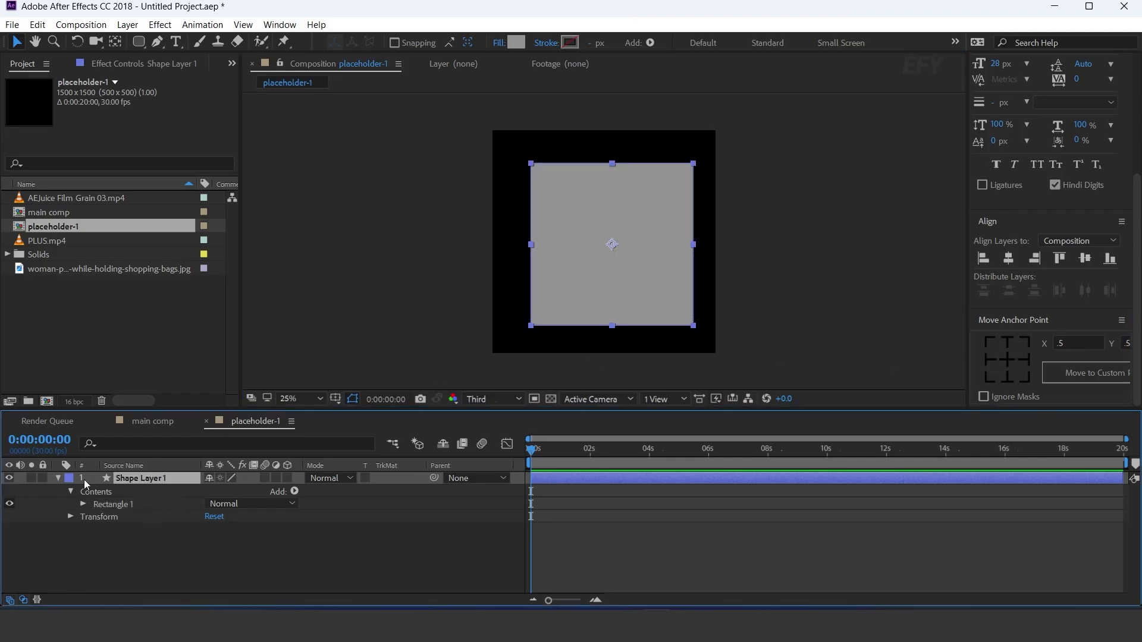
{"action": "left_click", "coordinate": [134, 443]}
{"action": "type", "text": "rou"}
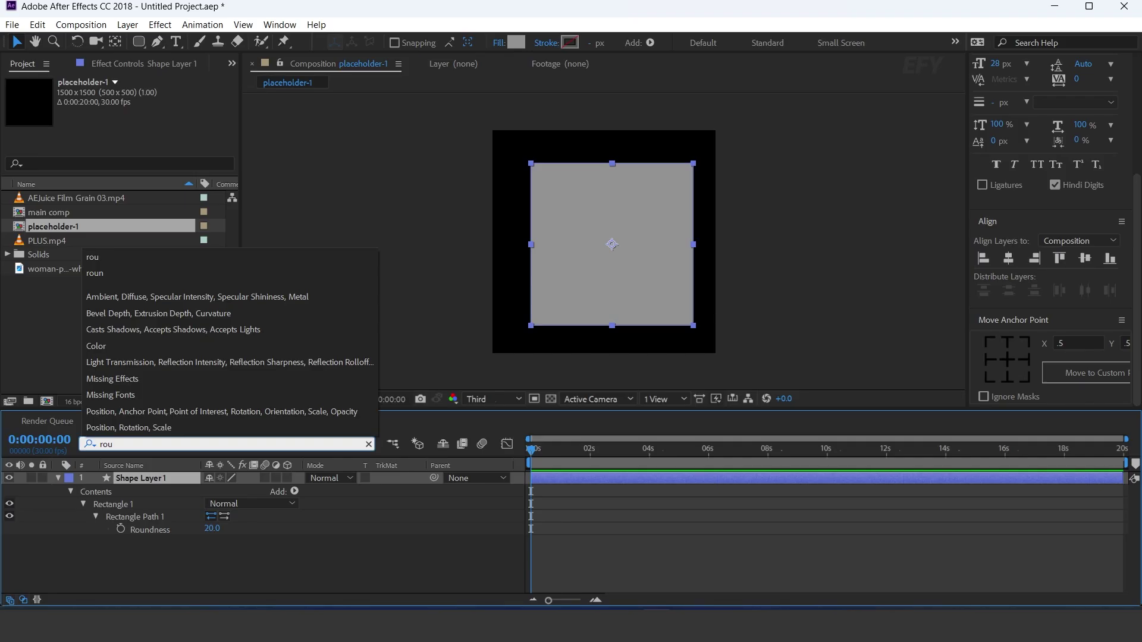
{"action": "left_click", "coordinate": [208, 529]}
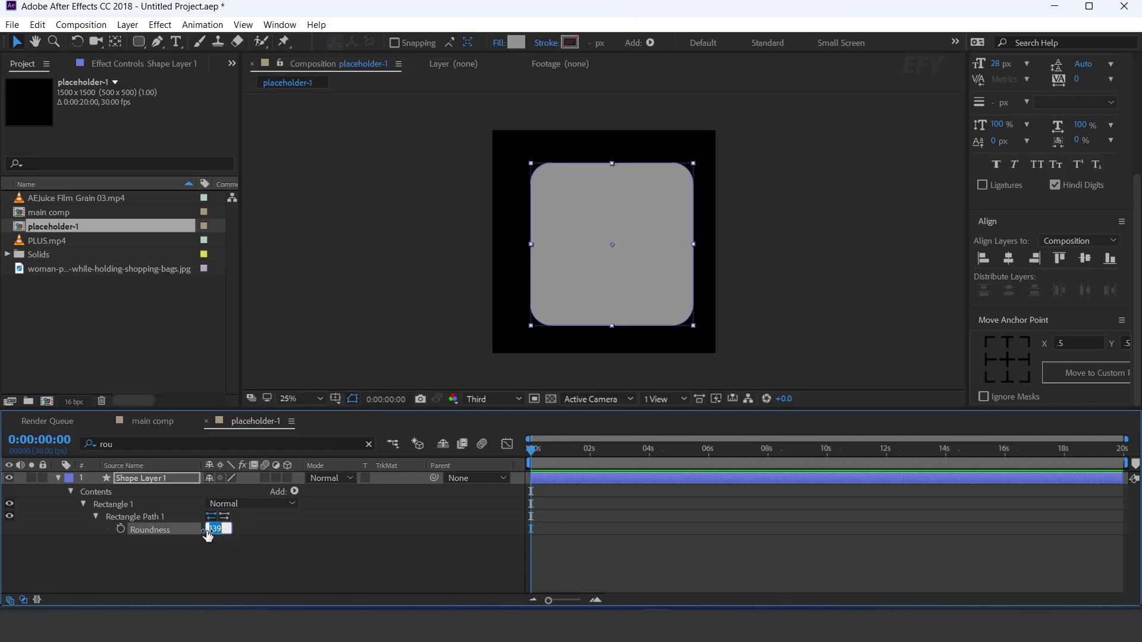
{"action": "type", "text": "160"}
{"action": "key", "text": "Return"}
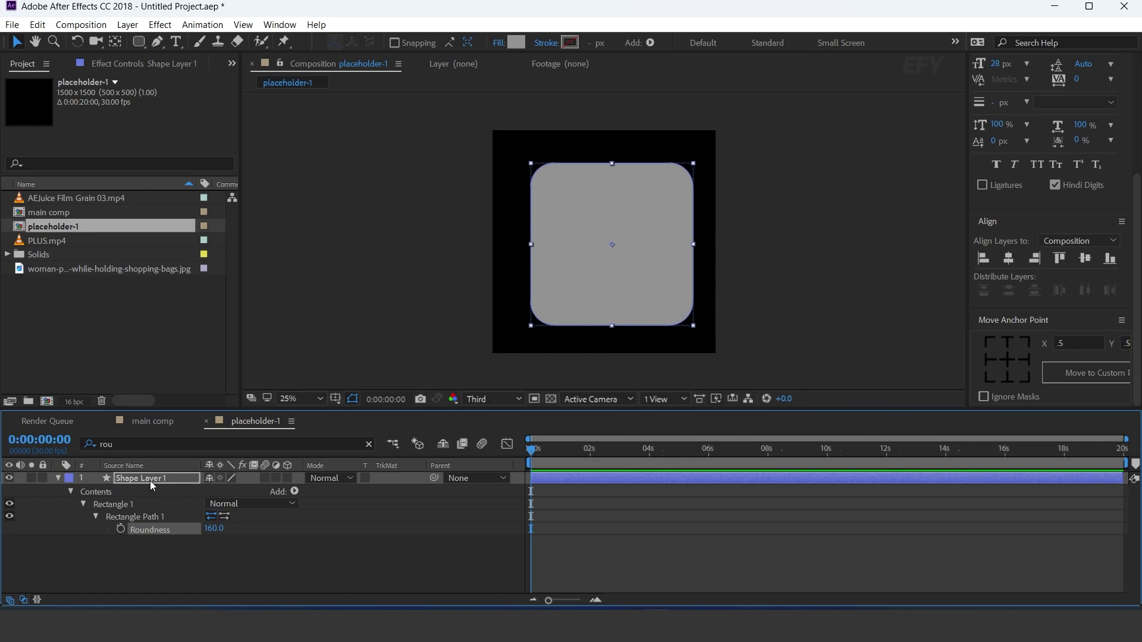
Step: Rotate the rounded square into a diamond standing on its corner, centered in the composition
{"action": "key", "text": "r"}
{"action": "left_click_drag", "start_coordinate": [226, 493], "coordinate": [225, 498]}
{"action": "left_click", "coordinate": [225, 499]}
{"action": "key", "text": "Return"}
{"action": "left_click", "coordinate": [394, 548]}
Step: Add the woman with shopping bags image below Shape Layer 1 and set its track matte to Alpha
{"action": "left_click", "coordinate": [35, 270]}
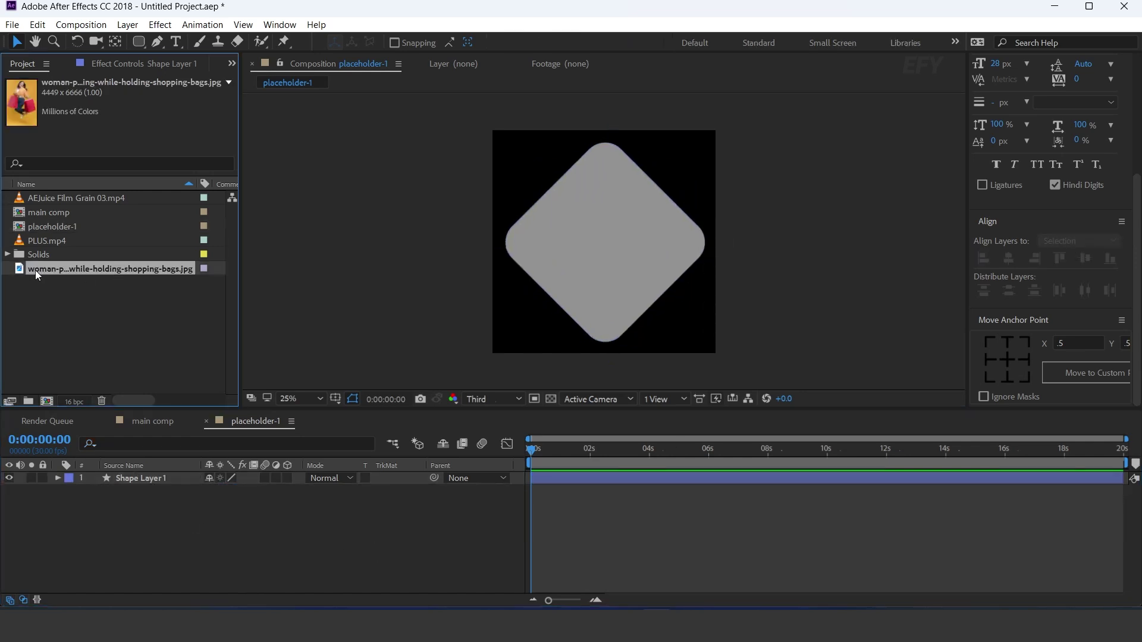
{"action": "left_click_drag", "start_coordinate": [20, 274], "coordinate": [281, 546]}
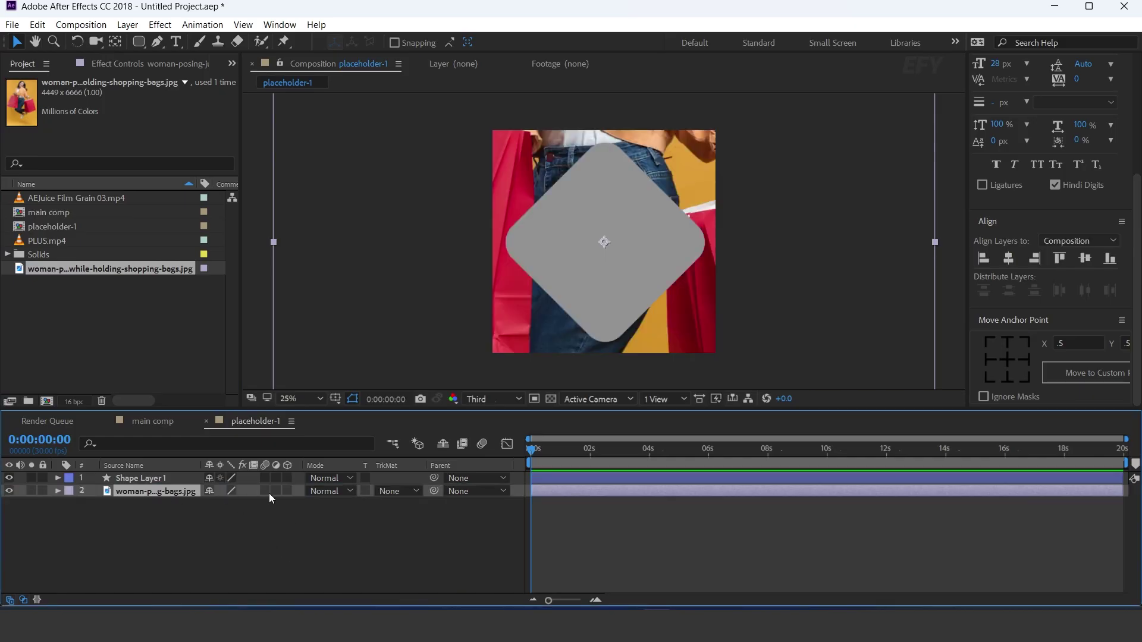
{"action": "left_click", "coordinate": [394, 491]}
{"action": "left_click", "coordinate": [507, 529]}
Step: Scale the woman image to 30.4% and move it vertically so her face and shopping bags fit inside the diamond
{"action": "key", "text": "s"}
{"action": "left_click_drag", "start_coordinate": [250, 506], "coordinate": [208, 514]}
{"action": "left_click_drag", "start_coordinate": [610, 238], "coordinate": [610, 297]}
{"action": "left_click_drag", "start_coordinate": [241, 507], "coordinate": [220, 507]}
{"action": "left_click_drag", "start_coordinate": [659, 242], "coordinate": [659, 224]}
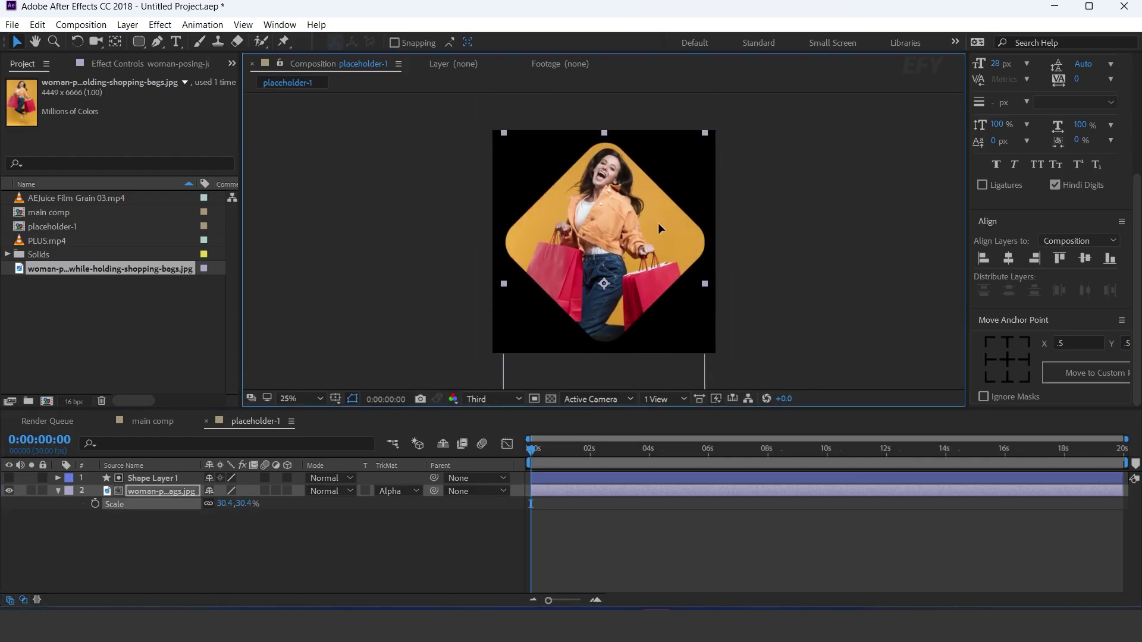
{"action": "left_click", "coordinate": [398, 552]}
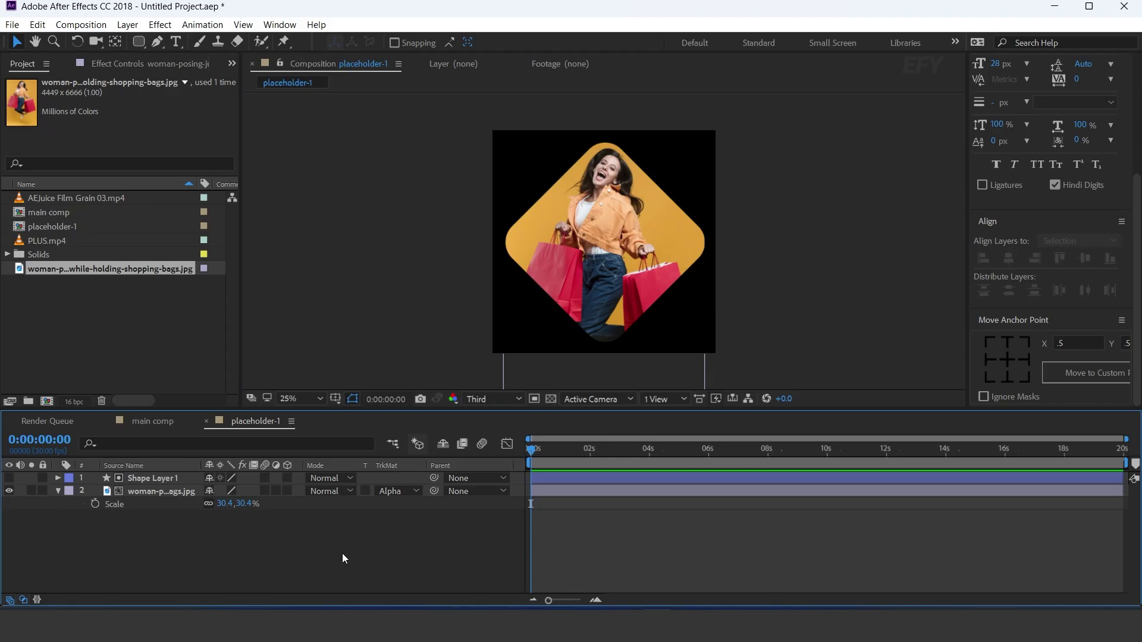
Step: Add placeholder-1 as the top layer of main comp and place it over the right half at position 1440, 716
{"action": "left_click", "coordinate": [162, 422]}
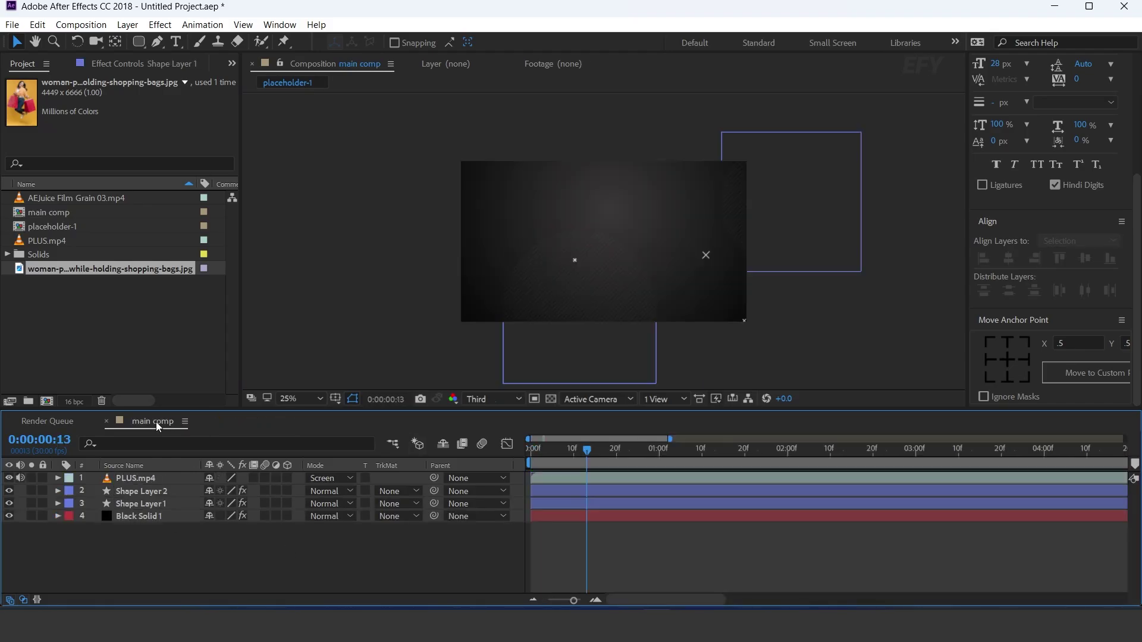
{"action": "left_click", "coordinate": [77, 326]}
{"action": "left_click_drag", "start_coordinate": [23, 226], "coordinate": [182, 476]}
{"action": "left_click_drag", "start_coordinate": [623, 253], "coordinate": [690, 279]}
{"action": "key", "text": "period"}
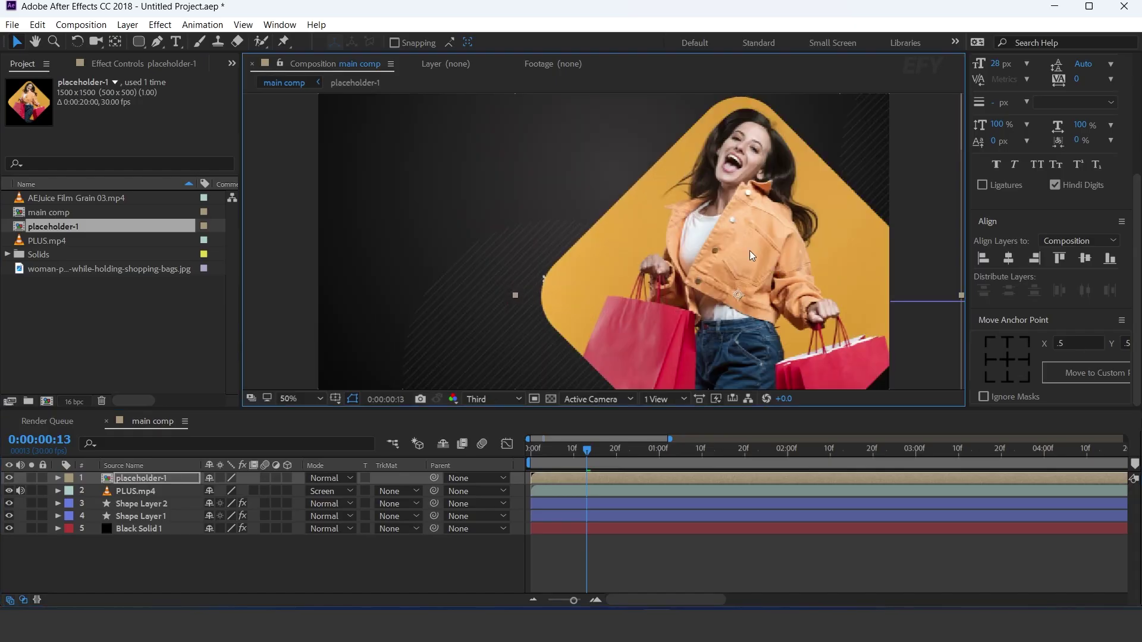
{"action": "left_click_drag", "start_coordinate": [752, 256], "coordinate": [759, 257]}
{"action": "left_click", "coordinate": [475, 566]}
{"action": "key", "text": "comma"}
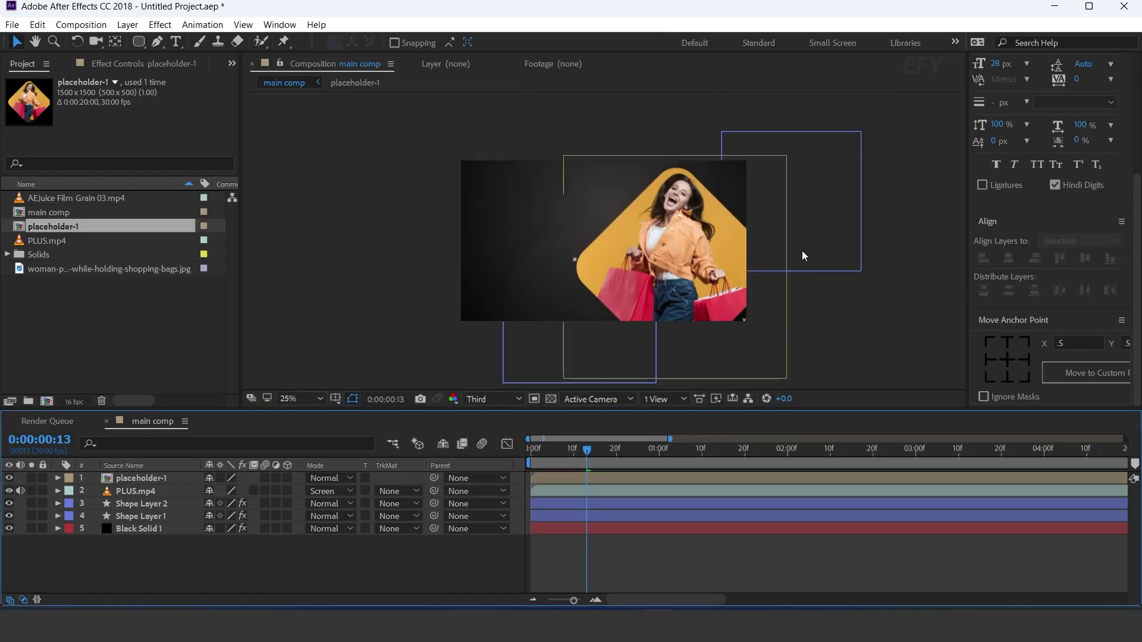
Step: Set Position and Rotation keyframes for the placeholder-1 layer at 0:00:01:00
{"action": "left_click", "coordinate": [646, 477]}
{"action": "key", "text": "equal"}
{"action": "left_click_drag", "start_coordinate": [586, 451], "coordinate": [789, 461]}
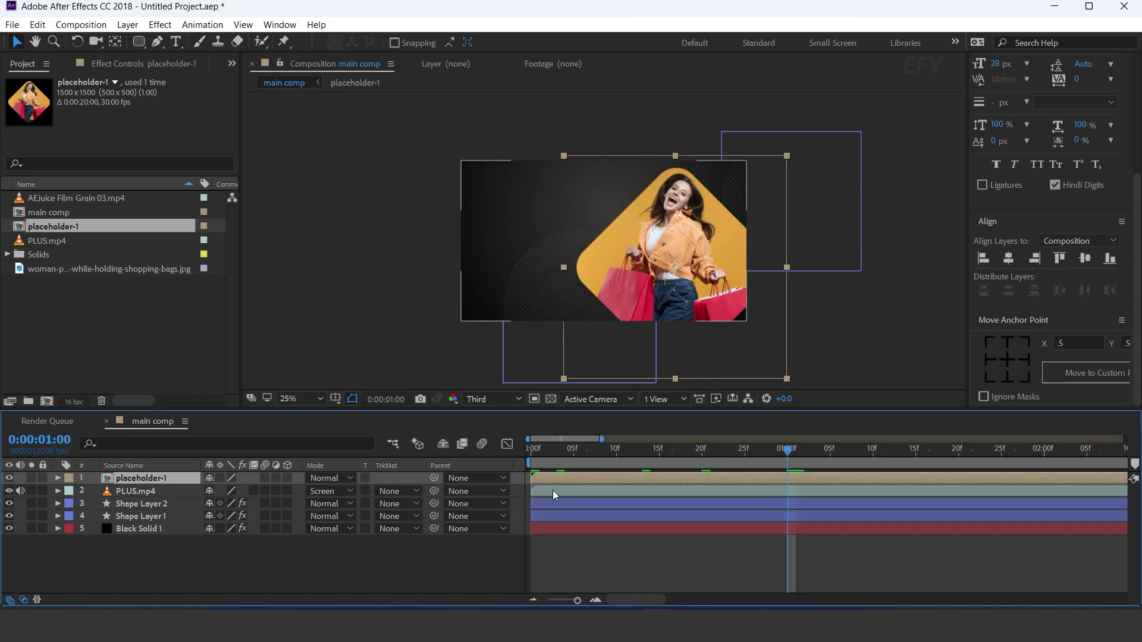
{"action": "key", "text": "p"}
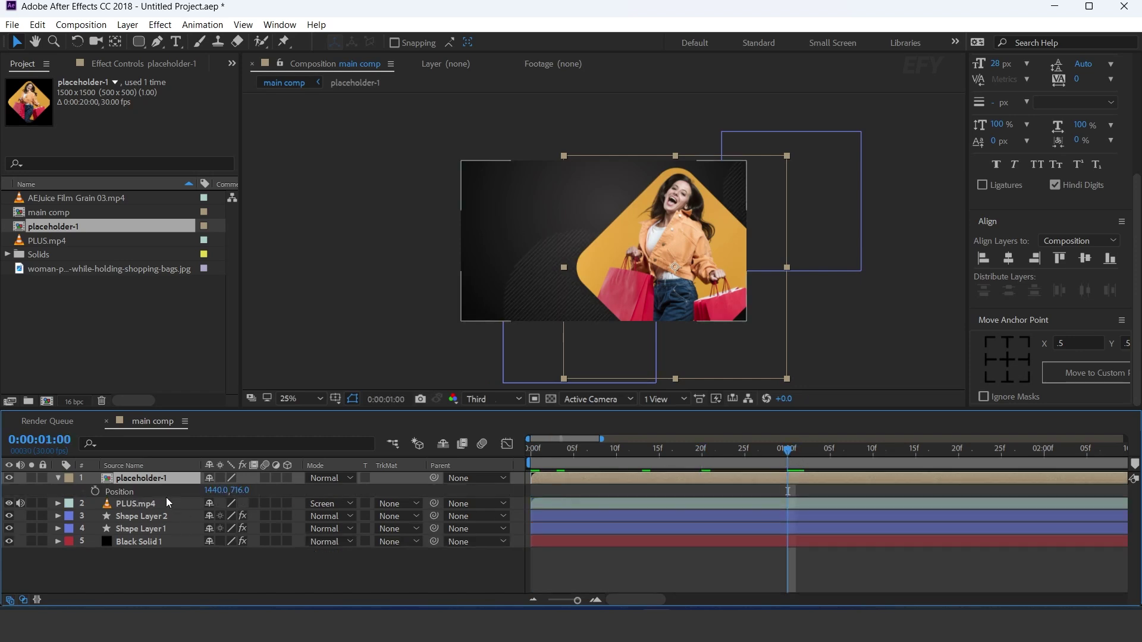
{"action": "key", "text": "shift+r"}
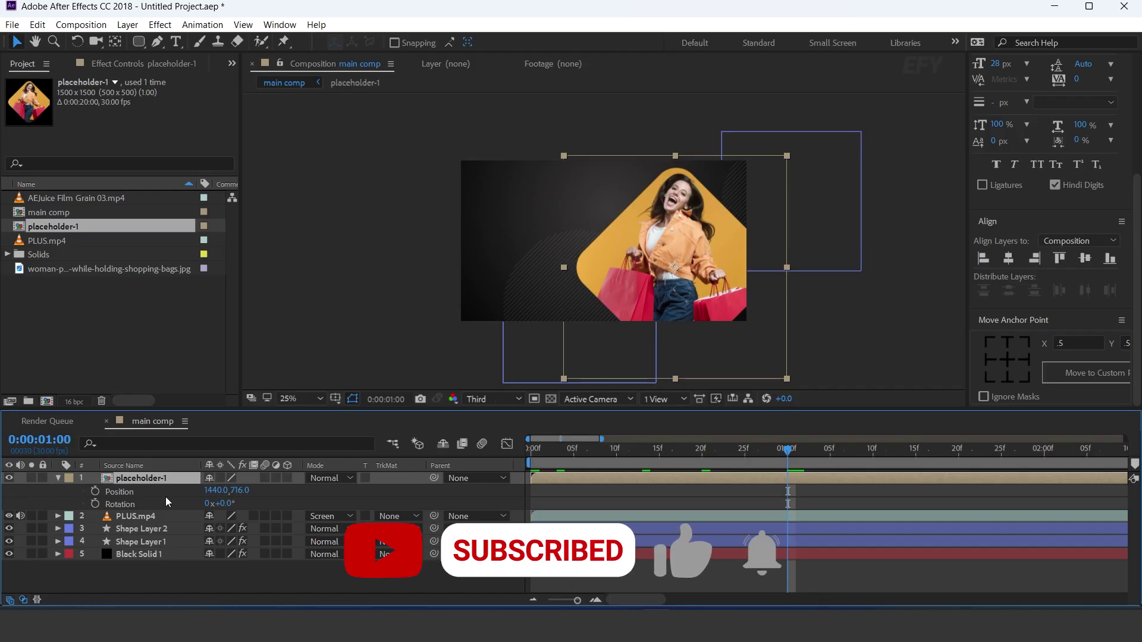
{"action": "left_click", "coordinate": [95, 492]}
{"action": "left_click", "coordinate": [95, 504]}
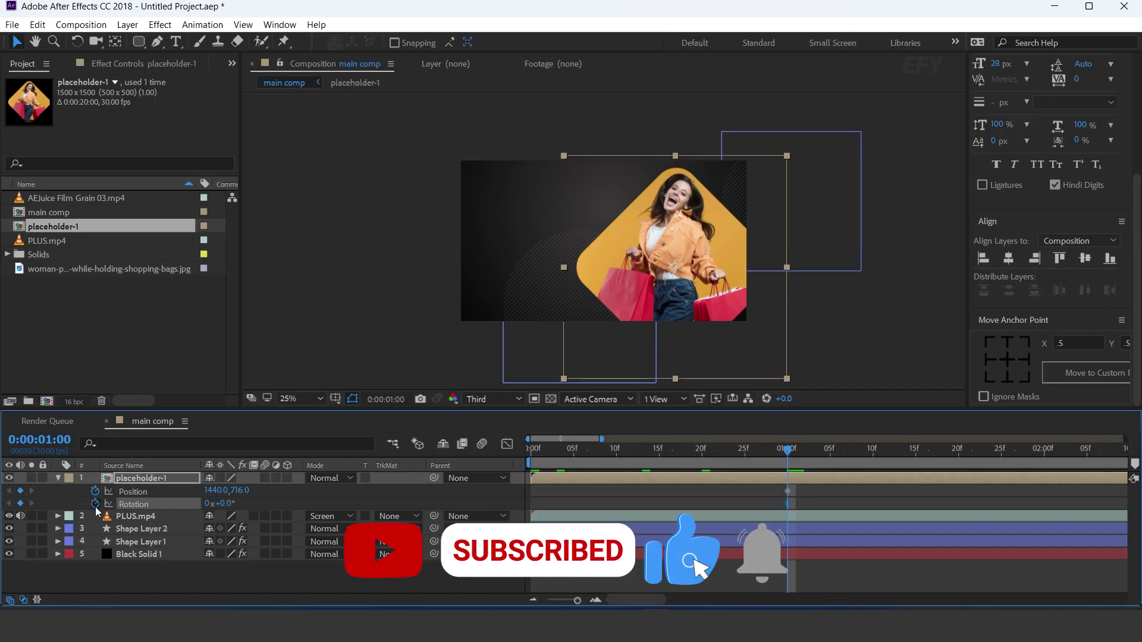
Step: At 0:00:00:00, set placeholder-1's rotation to -120° and its X position to -889, outside the frame's left edge
{"action": "left_click_drag", "start_coordinate": [787, 452], "coordinate": [481, 457]}
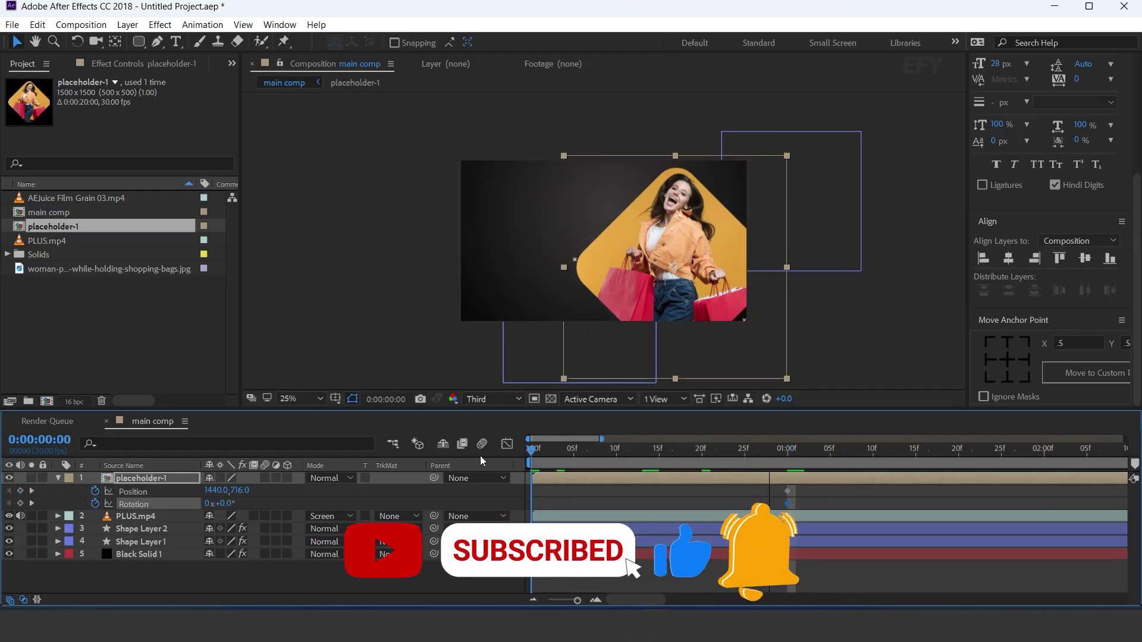
{"action": "left_click_drag", "start_coordinate": [225, 510], "coordinate": [148, 510]}
{"action": "left_click", "coordinate": [226, 504]}
{"action": "type", "text": "-12"}
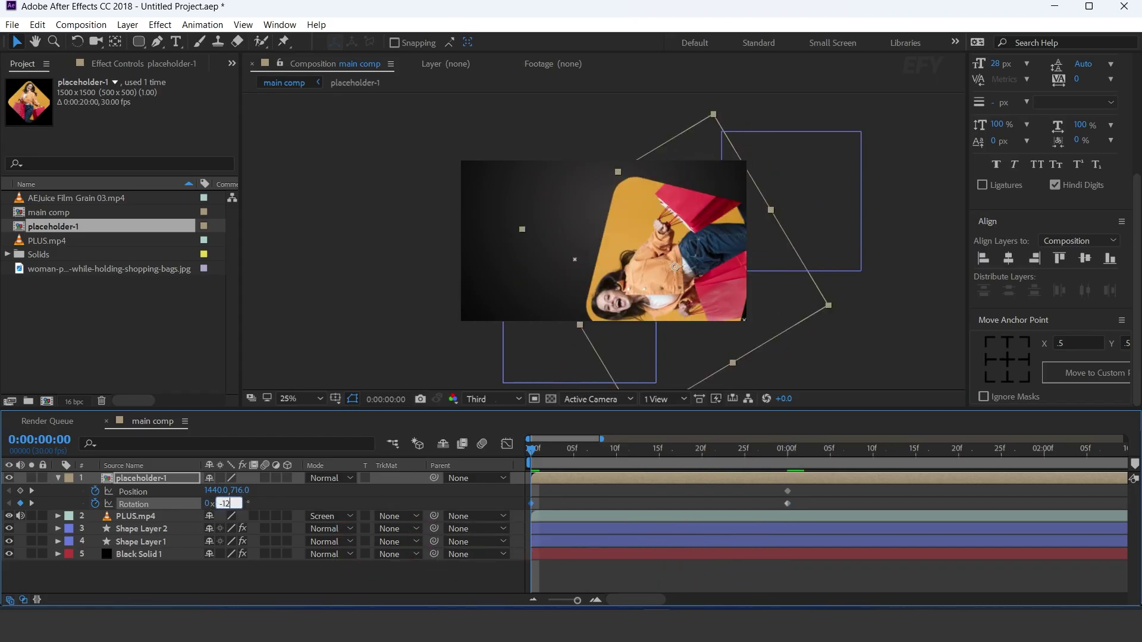
{"action": "type", "text": "0"}
{"action": "key", "text": "Return"}
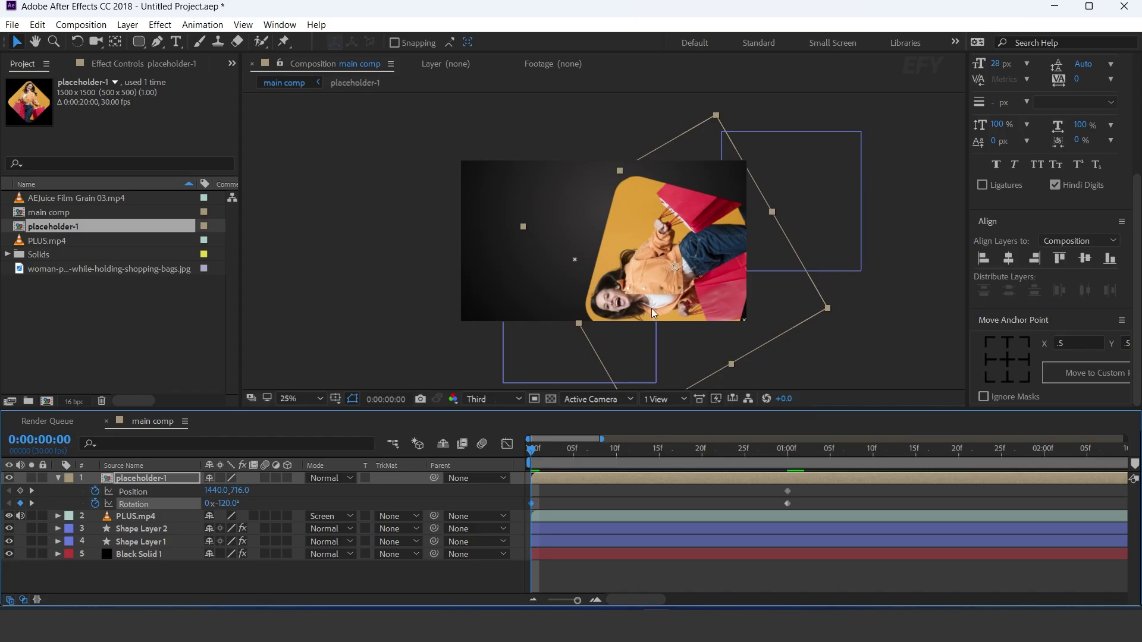
{"action": "left_click_drag", "start_coordinate": [212, 491], "coordinate": [3, 492]}
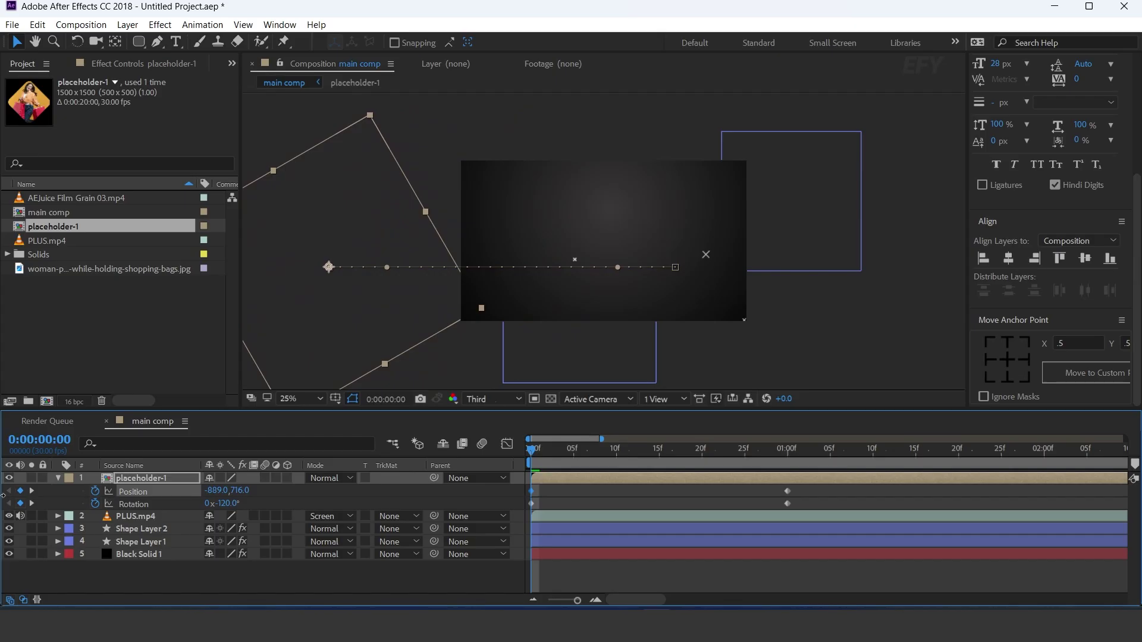
Step: Apply Easy Ease to all Position and Rotation keyframes of placeholder-1
{"action": "left_click_drag", "start_coordinate": [819, 489], "coordinate": [532, 514]}
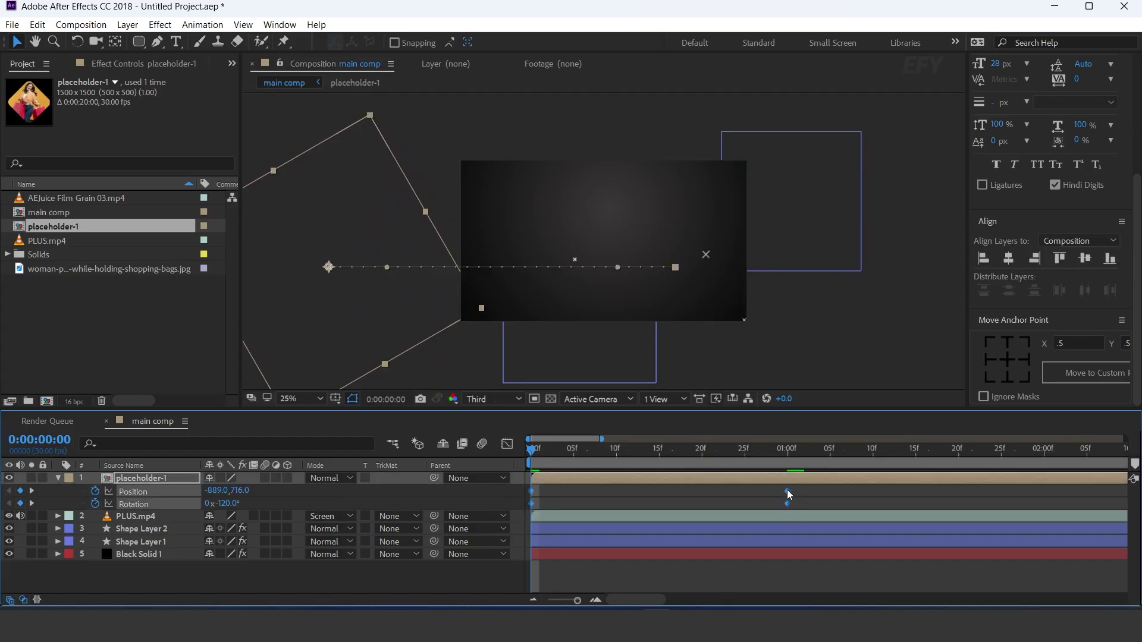
{"action": "right_click", "coordinate": [789, 494]}
{"action": "mouse_move", "coordinate": [833, 479]}
{"action": "left_click", "coordinate": [577, 372]}
Step: Shape the speed graph for a fast start and long slow finish, and move placeholder-1's end keyframes to just past 2 seconds
{"action": "key", "text": "shift+F3"}
{"action": "left_click_drag", "start_coordinate": [823, 543], "coordinate": [661, 561]}
{"action": "key", "text": "space"}
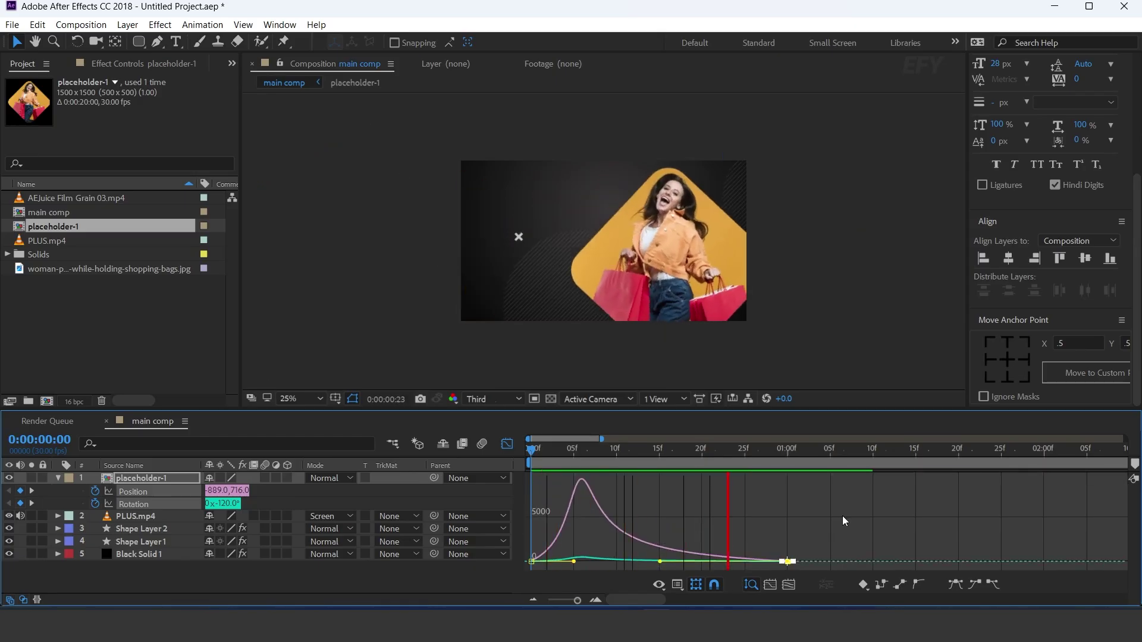
{"action": "key", "text": "space"}
{"action": "left_click", "coordinate": [507, 443]}
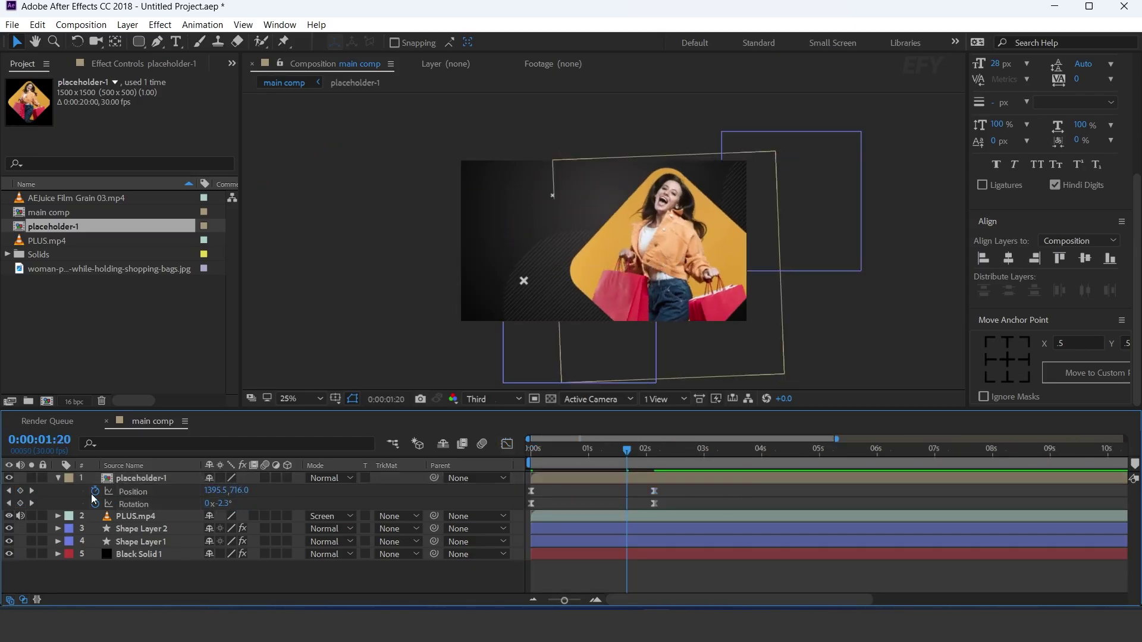
Step: Duplicate the animated placeholder-1 layer in main comp
{"action": "left_click", "coordinate": [62, 478]}
{"action": "left_click", "coordinate": [170, 478]}
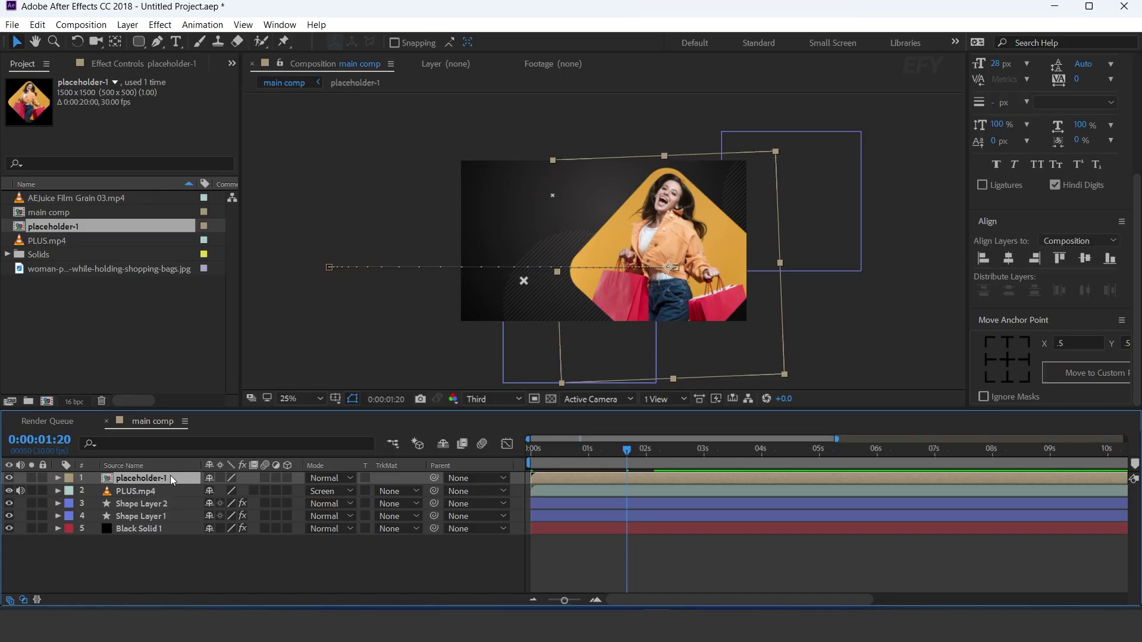
{"action": "key", "text": "ctrl+d"}
Step: Apply the Fill effect to the lower placeholder-1 copy and set its color to dark red
{"action": "left_click", "coordinate": [170, 488]}
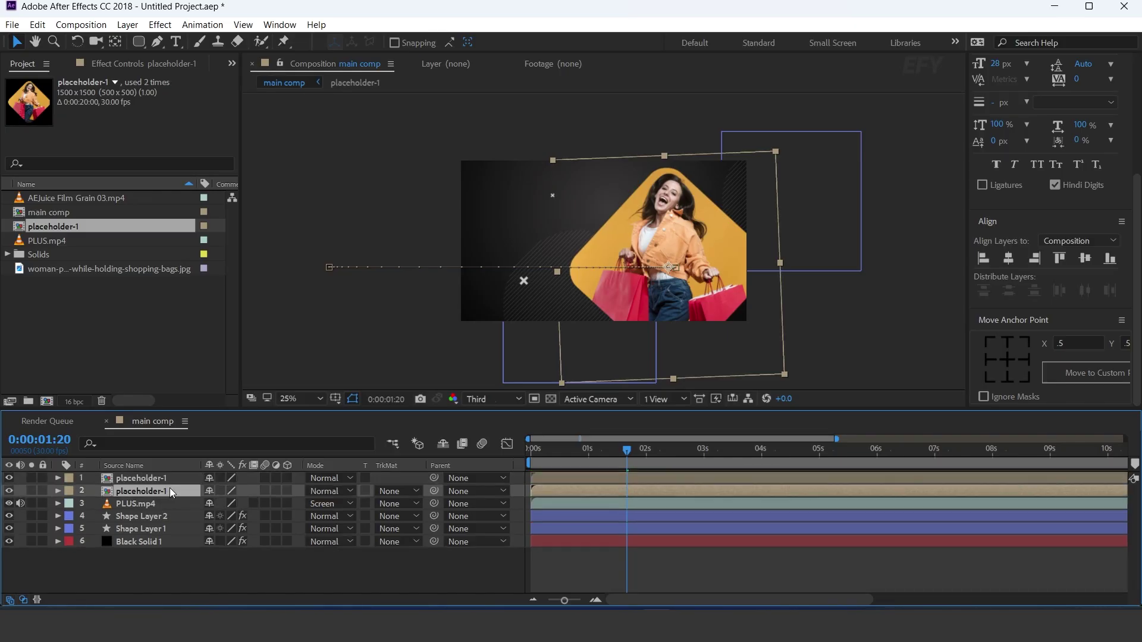
{"action": "key", "text": "ctrl+space"}
{"action": "type", "text": "fil"}
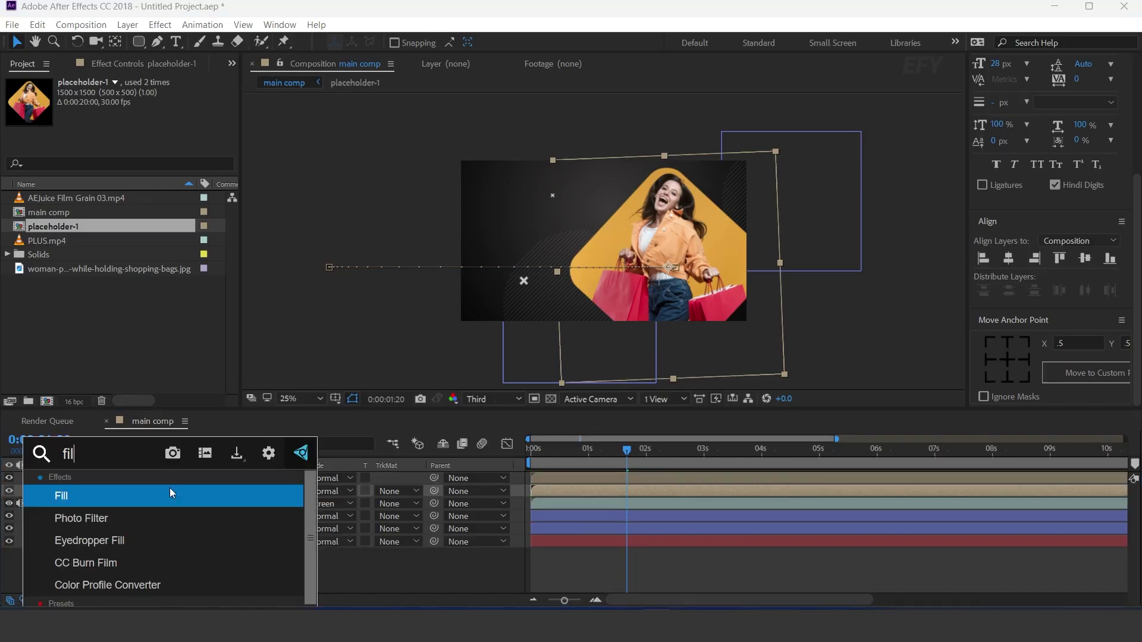
{"action": "key", "text": "Return"}
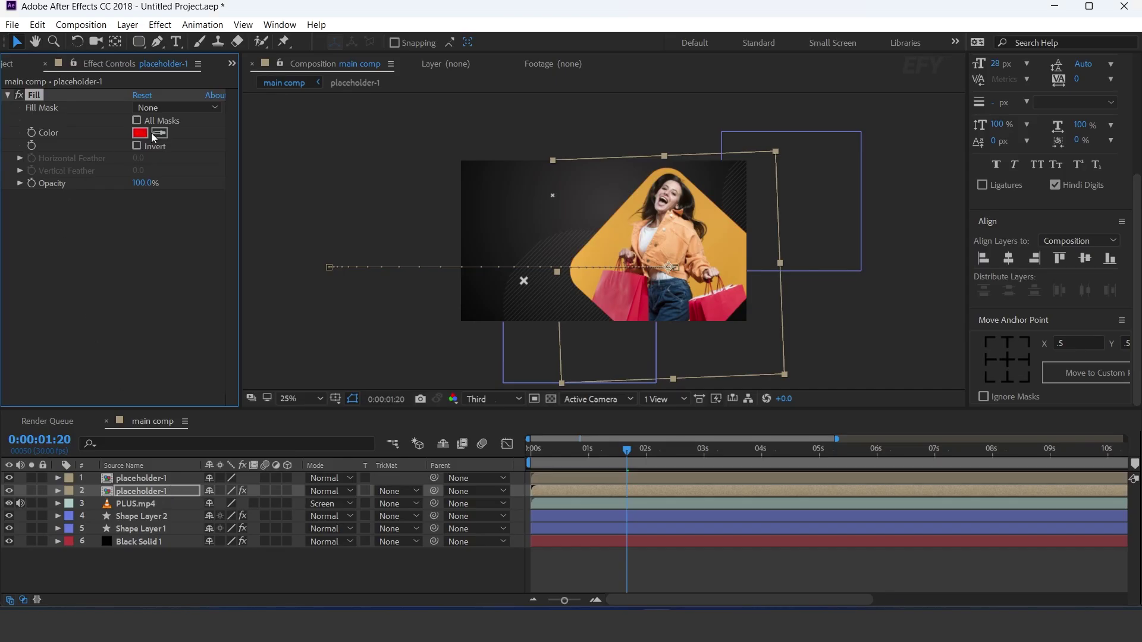
{"action": "left_click", "coordinate": [138, 135]}
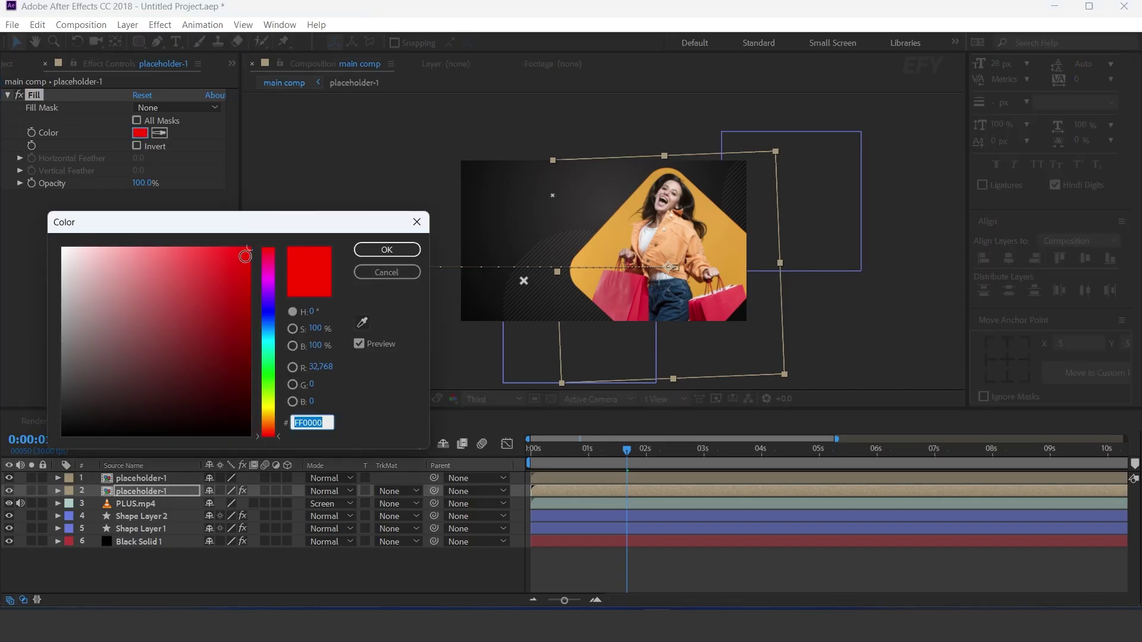
{"action": "key", "text": "Return"}
Step: Duplicate the red-filled placeholder-1 layer and sample the photo's orange-yellow background as the lowest copy's fill color
{"action": "key", "text": "ctrl+d"}
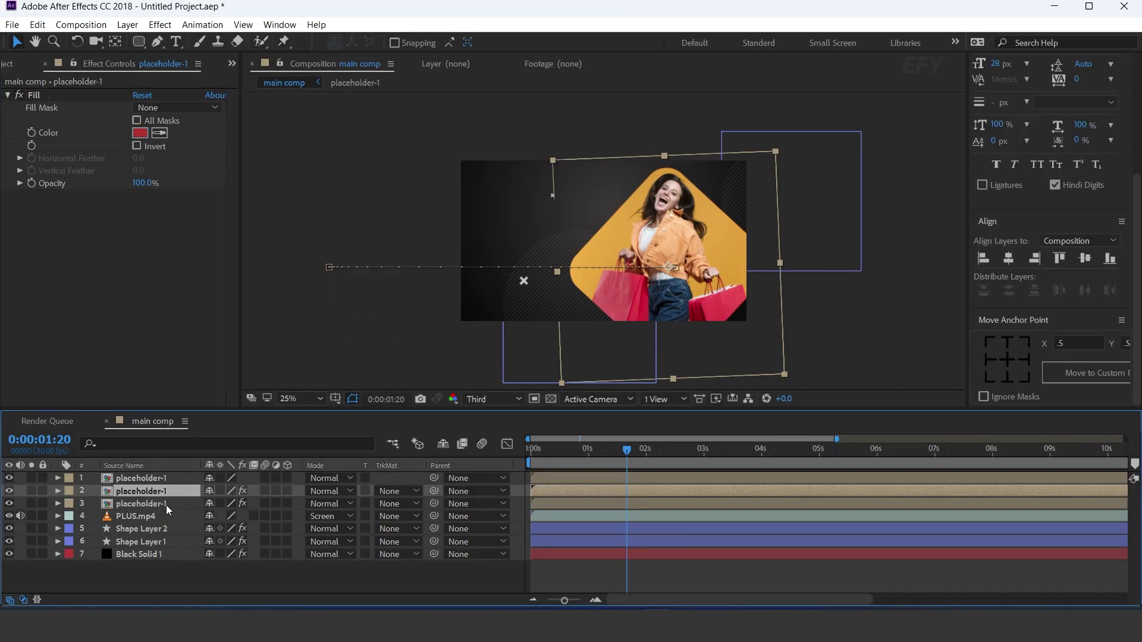
{"action": "left_click", "coordinate": [166, 505]}
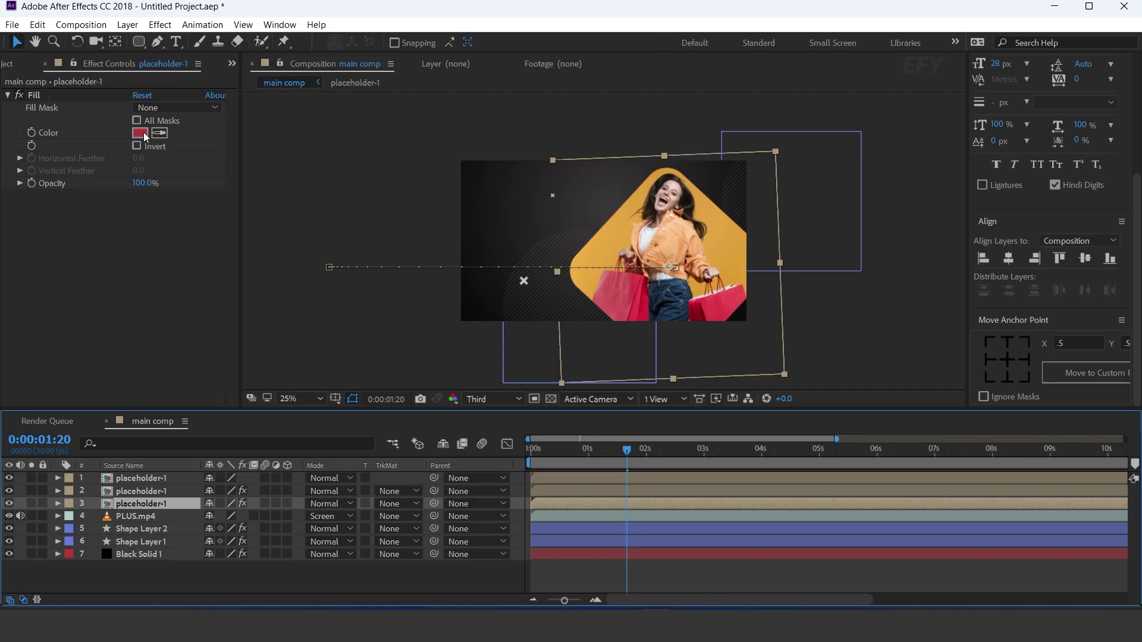
{"action": "left_click", "coordinate": [160, 133]}
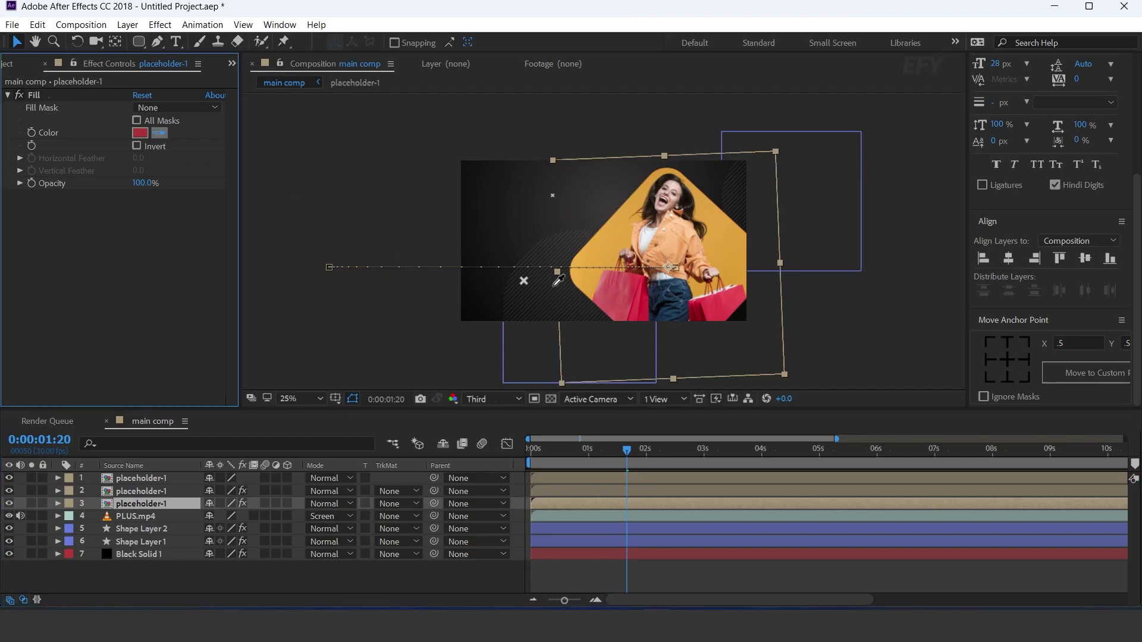
{"action": "left_click", "coordinate": [621, 227]}
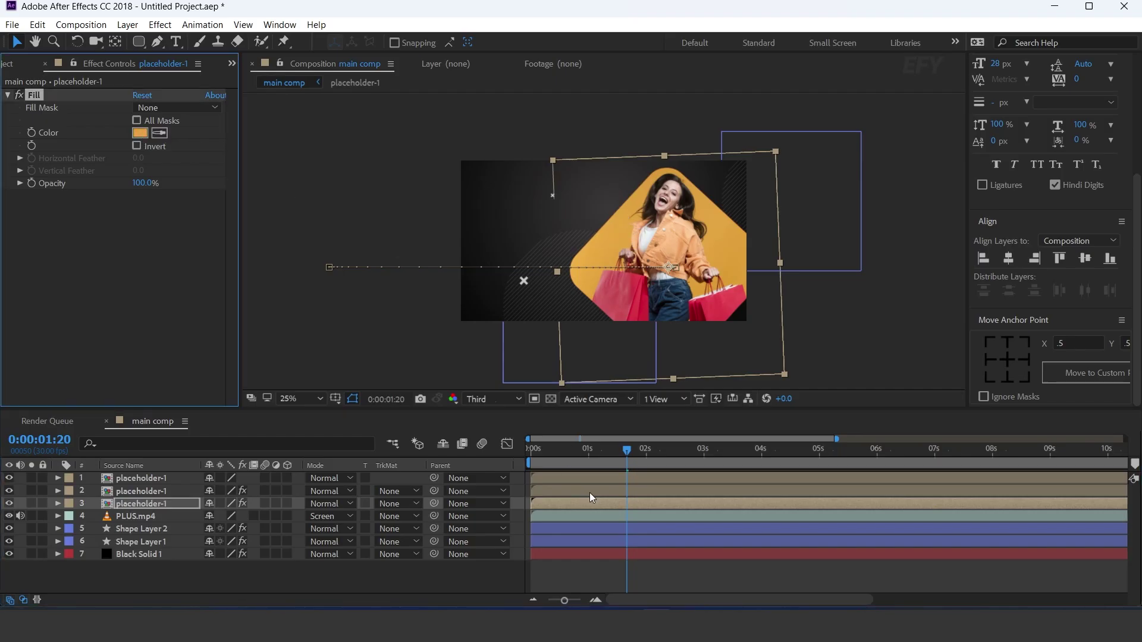
{"action": "left_click", "coordinate": [595, 601]}
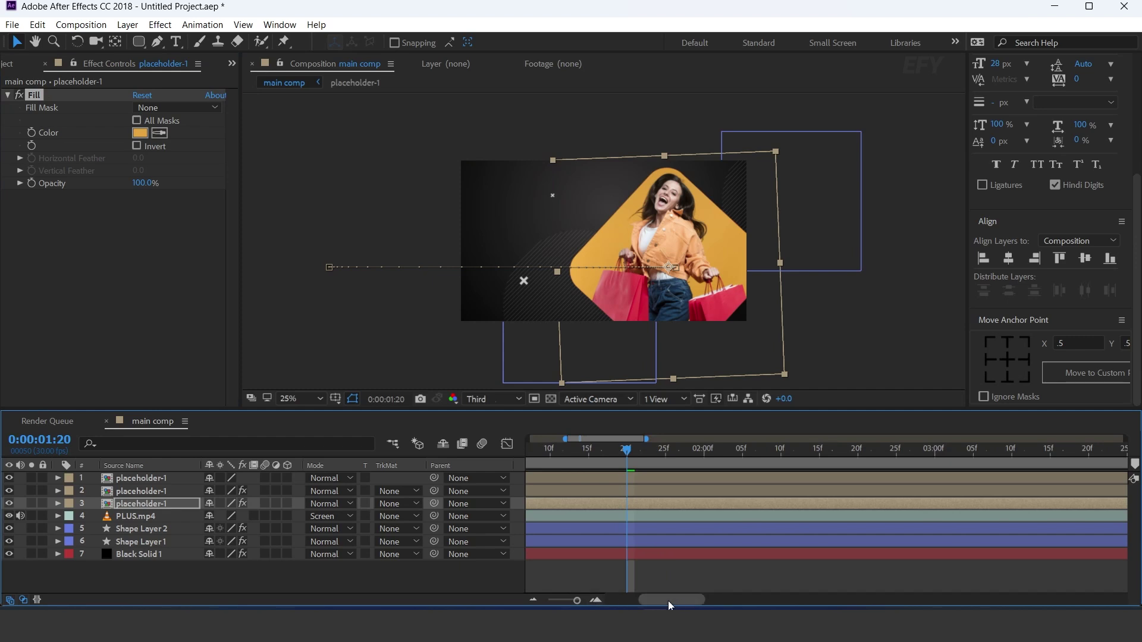
Step: Stagger the placeholder-1 copies by starting the middle one at about frame 2 and the top one at about frame 4, and preview the motion
{"action": "left_click_drag", "start_coordinate": [555, 490], "coordinate": [522, 452]}
{"action": "key", "text": "space"}
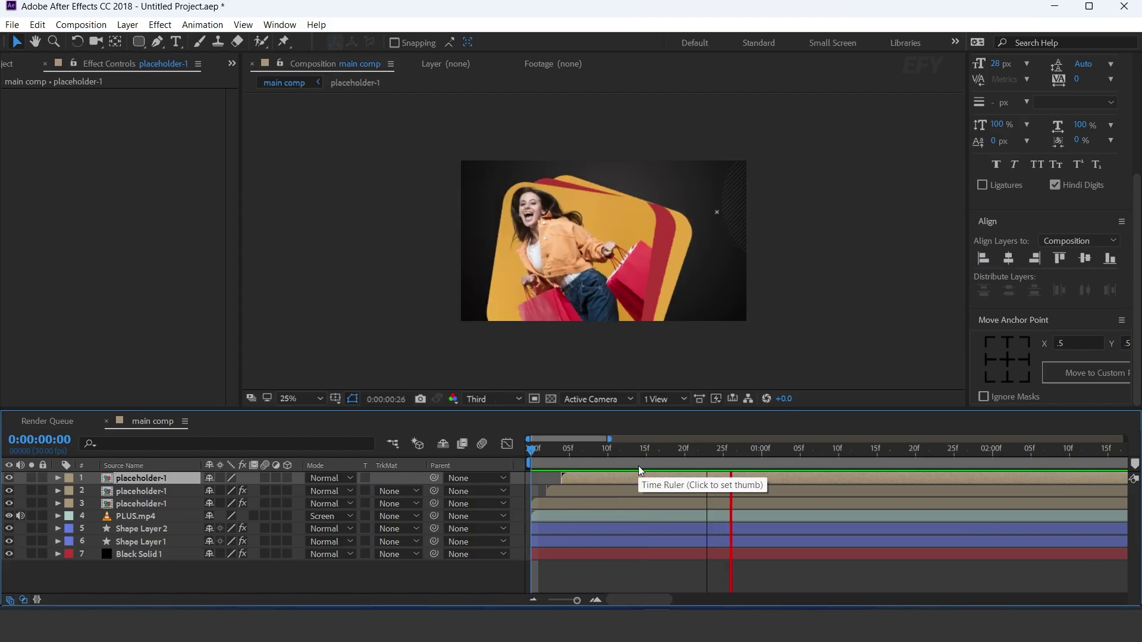
{"action": "left_click_drag", "start_coordinate": [569, 449], "coordinate": [878, 450]}
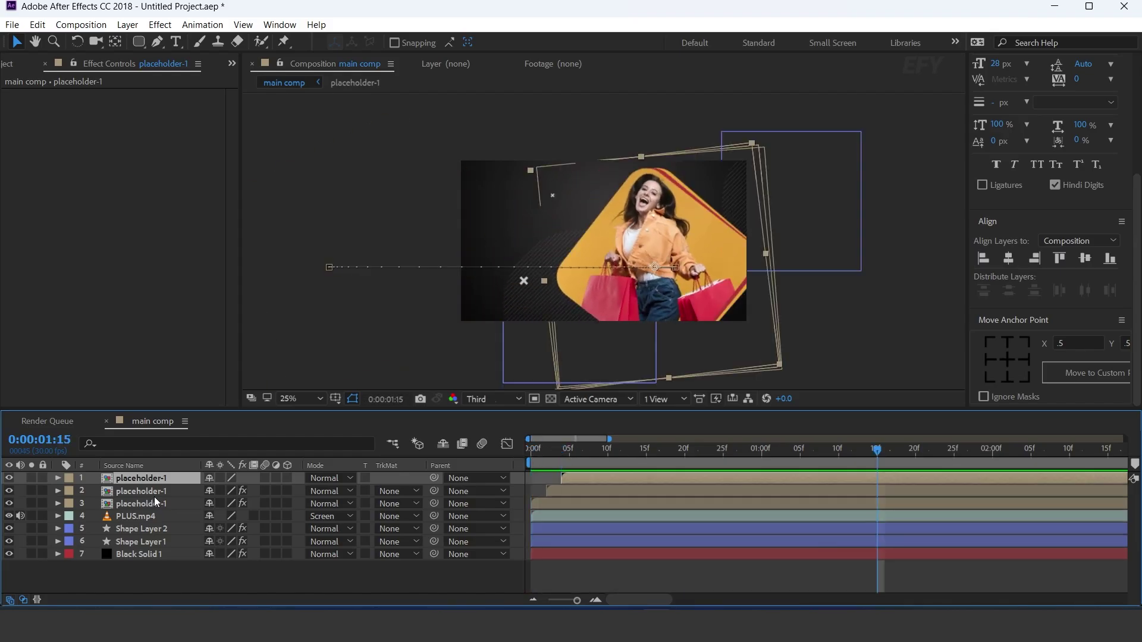
Step: Add the expression wiggle(2,2) to the Position property of the top placeholder-1 layer
{"action": "key", "text": "p"}
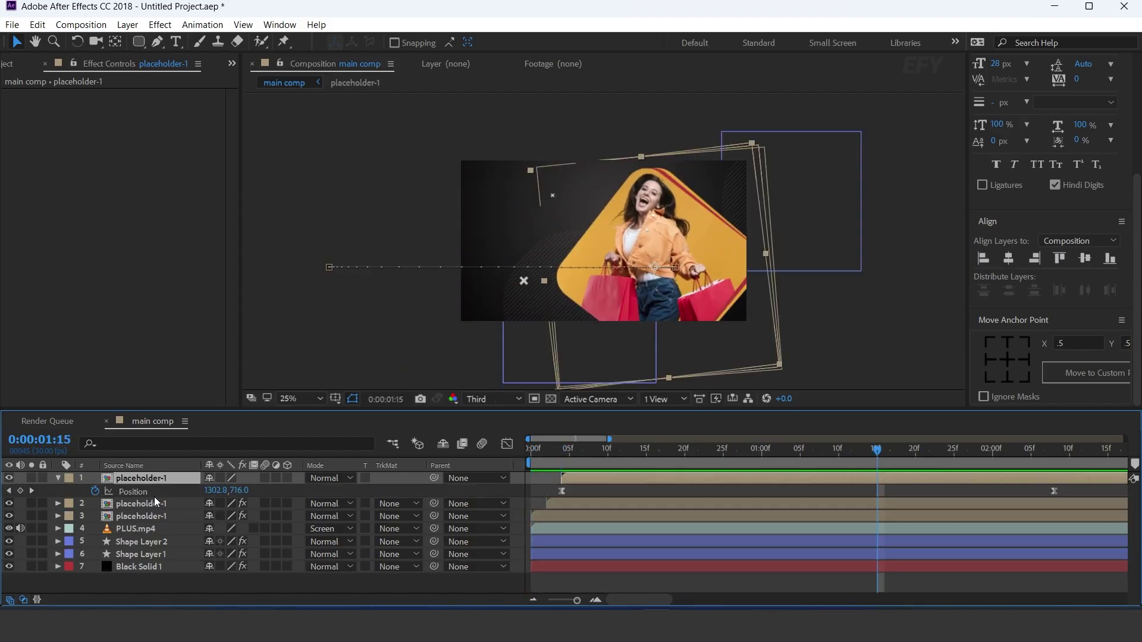
{"action": "left_click", "coordinate": [95, 492], "text": "alt"}
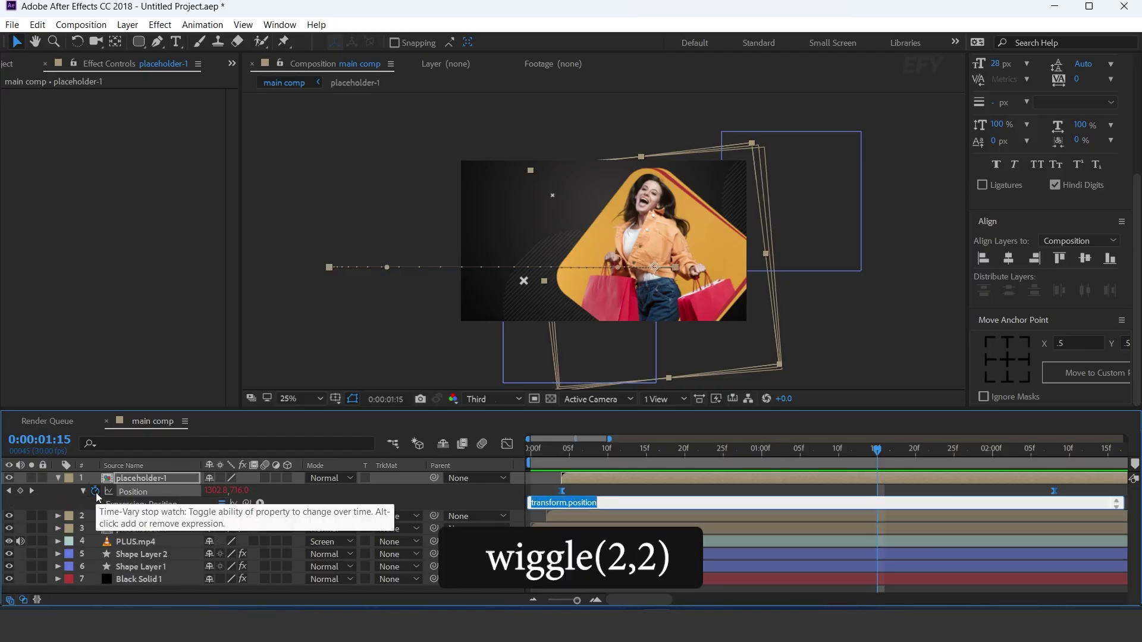
{"action": "type", "text": "wiggle(2,"}
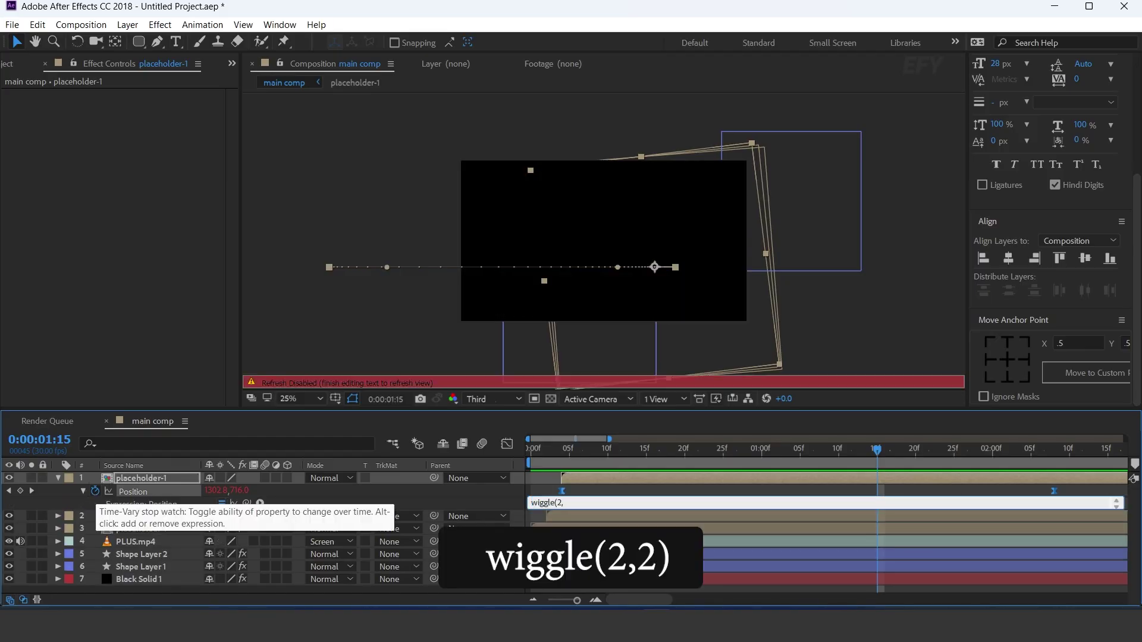
{"action": "type", "text": "2)"}
{"action": "left_click", "coordinate": [148, 493]}
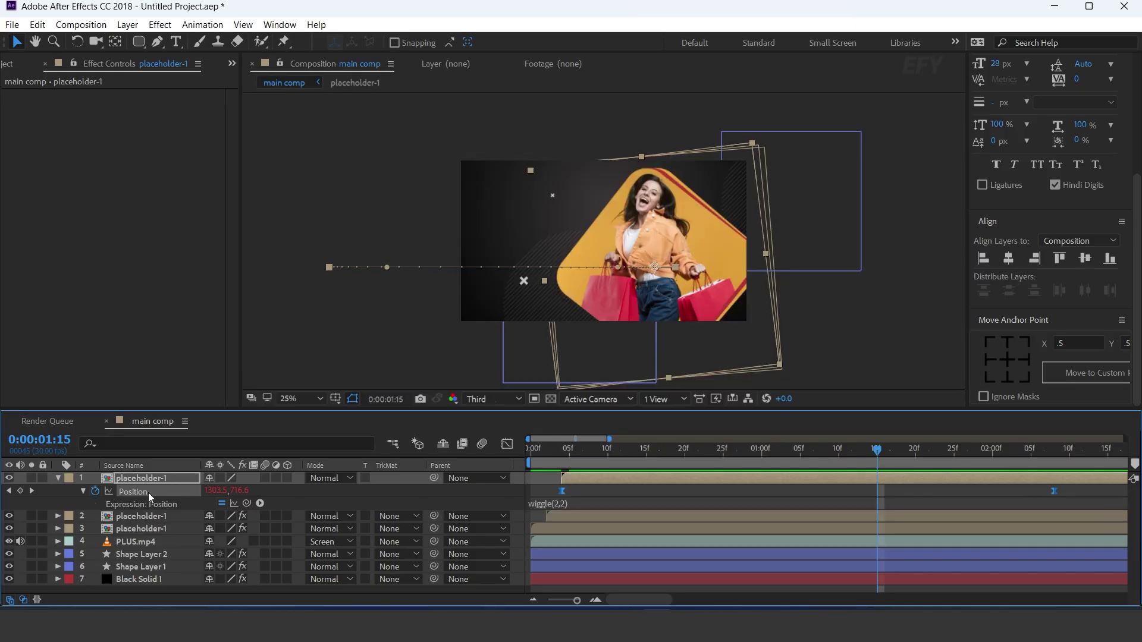
Step: Copy only the position expression from the top placeholder-1 layer and apply it to the other two placeholder-1 layers
{"action": "right_click", "coordinate": [146, 494]}
{"action": "left_click", "coordinate": [239, 456]}
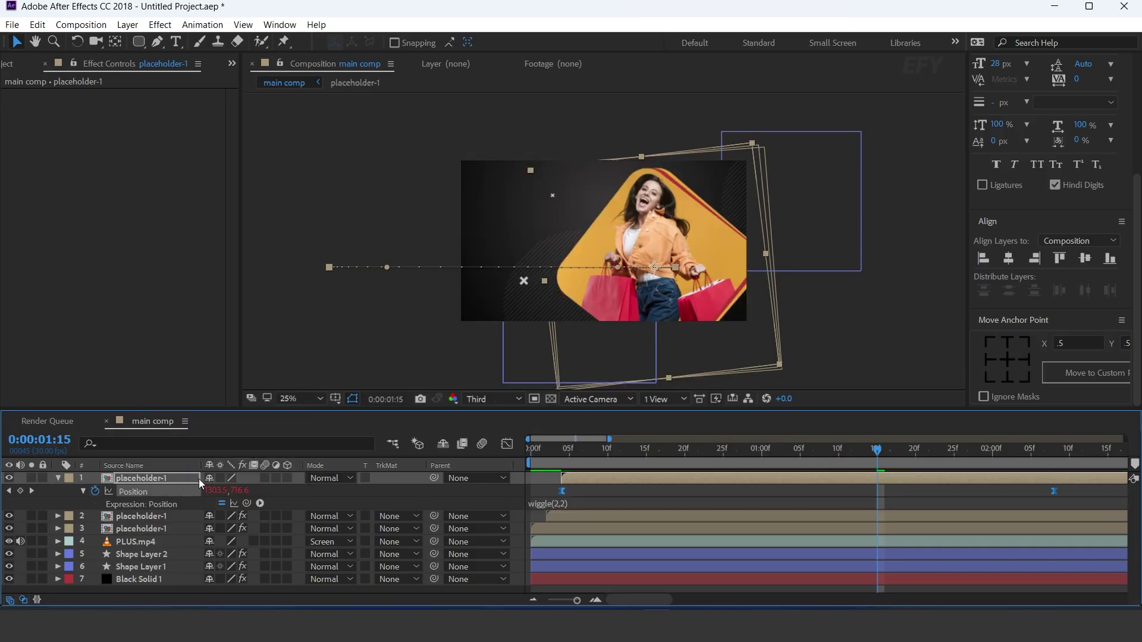
{"action": "left_click", "coordinate": [143, 515]}
{"action": "left_click", "coordinate": [147, 532], "text": "shift"}
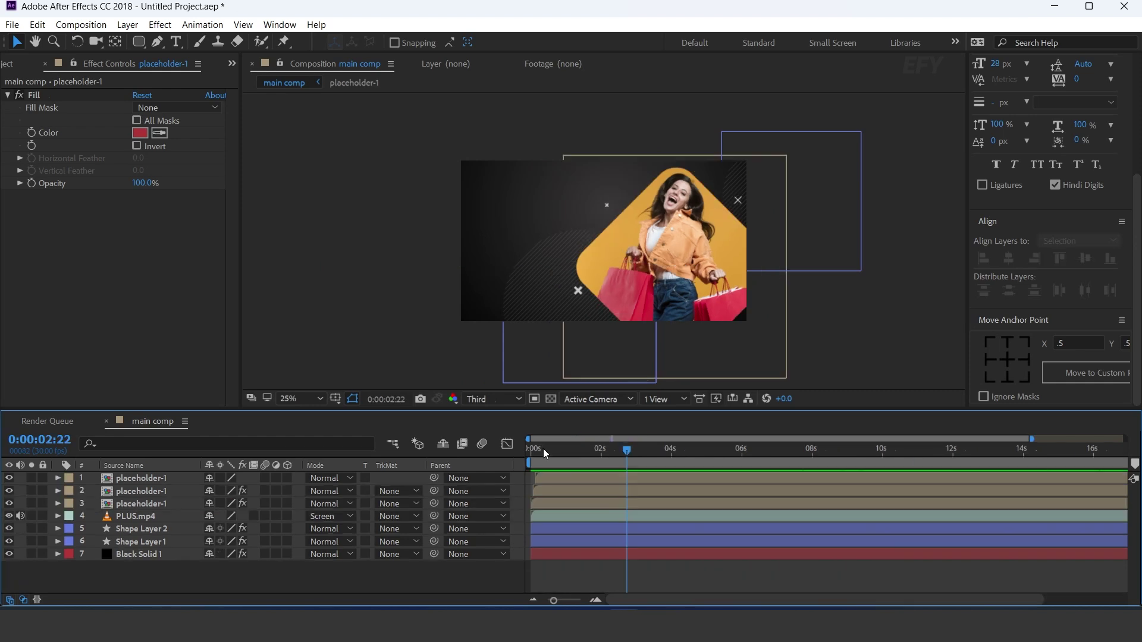
Step: Draw a large gray rectangle shape over the lower part of the composition with the Rectangle tool at 0:00:03:06
{"action": "left_click", "coordinate": [643, 462]}
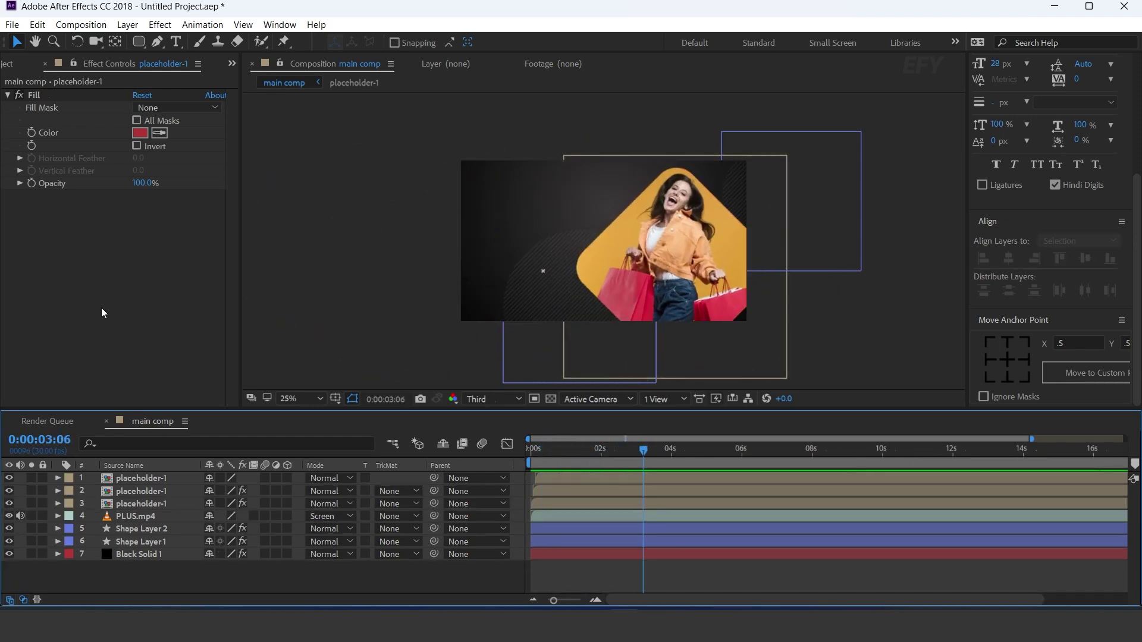
{"action": "left_click_drag", "start_coordinate": [137, 45], "coordinate": [194, 43]}
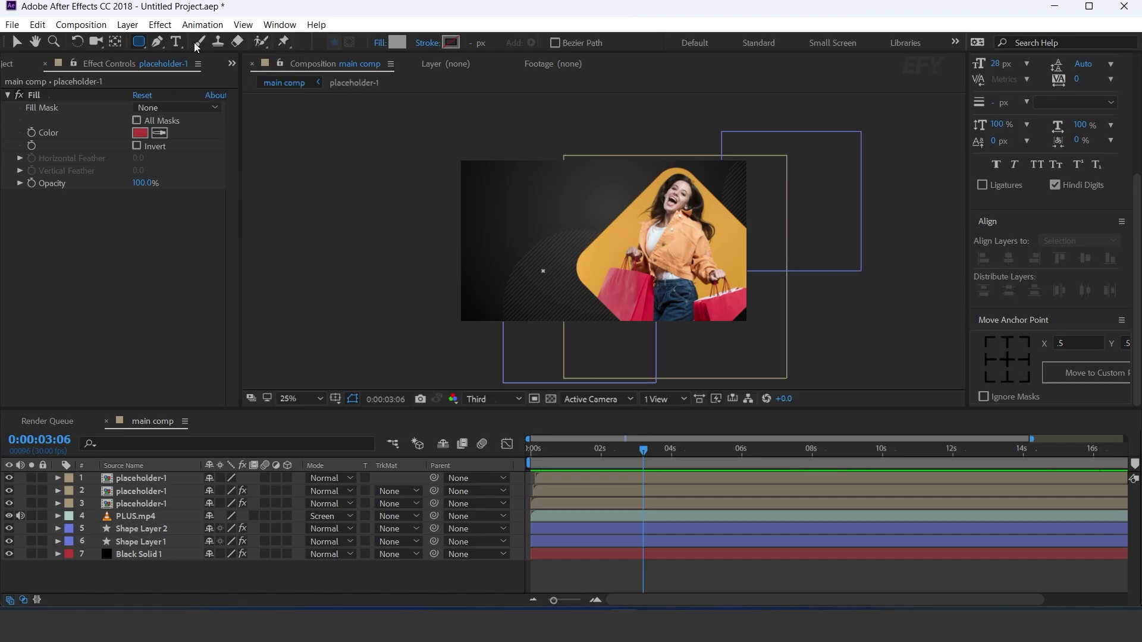
{"action": "mouse_move", "coordinate": [443, 201]}
{"action": "left_mouse_down"}
{"action": "mouse_move", "coordinate": [451, 333]}
{"action": "mouse_move", "coordinate": [723, 337]}
{"action": "left_mouse_up"}
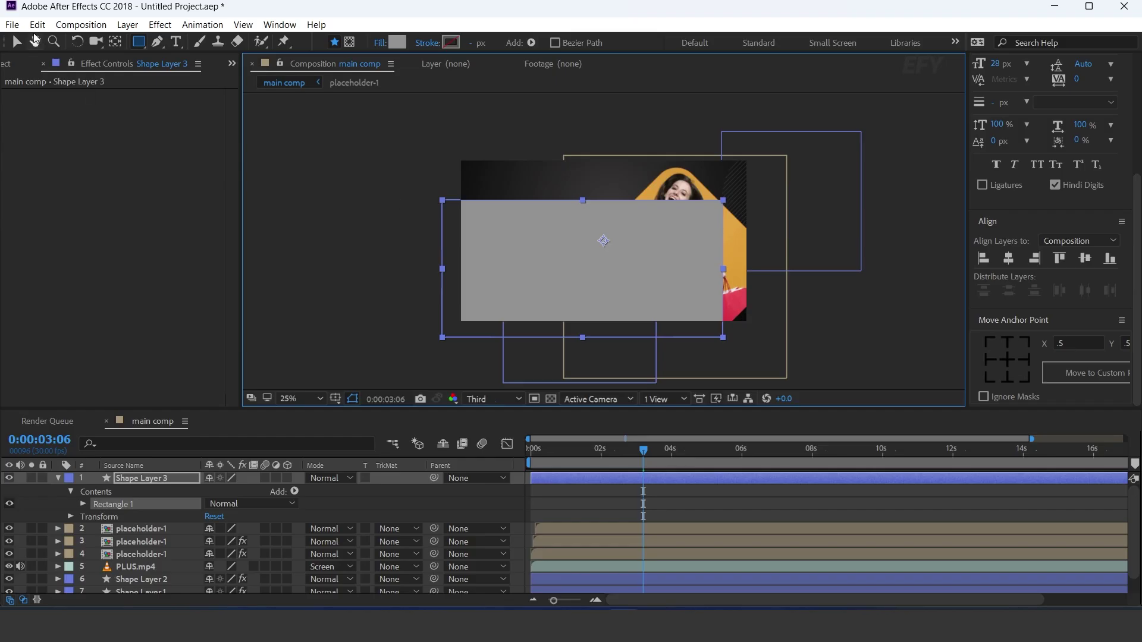
{"action": "left_click", "coordinate": [17, 42]}
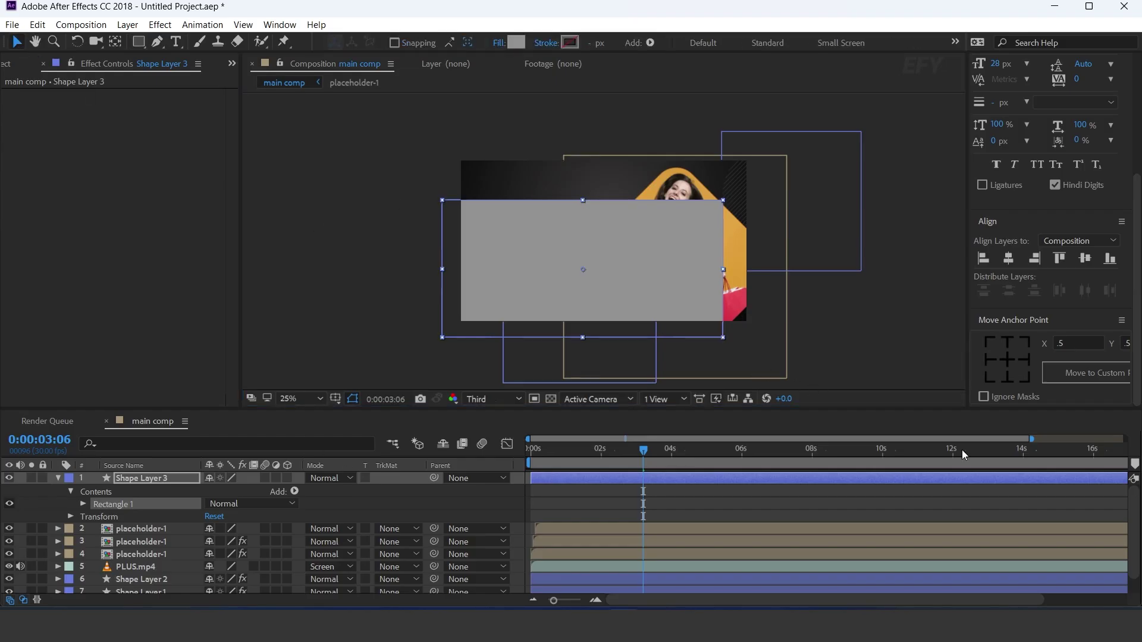
Step: Set the rectangle's anchor point to its upper-right corner and move the shape down and right, past the frame's right edge
{"action": "left_click", "coordinate": [159, 481]}
{"action": "left_click", "coordinate": [1029, 340]}
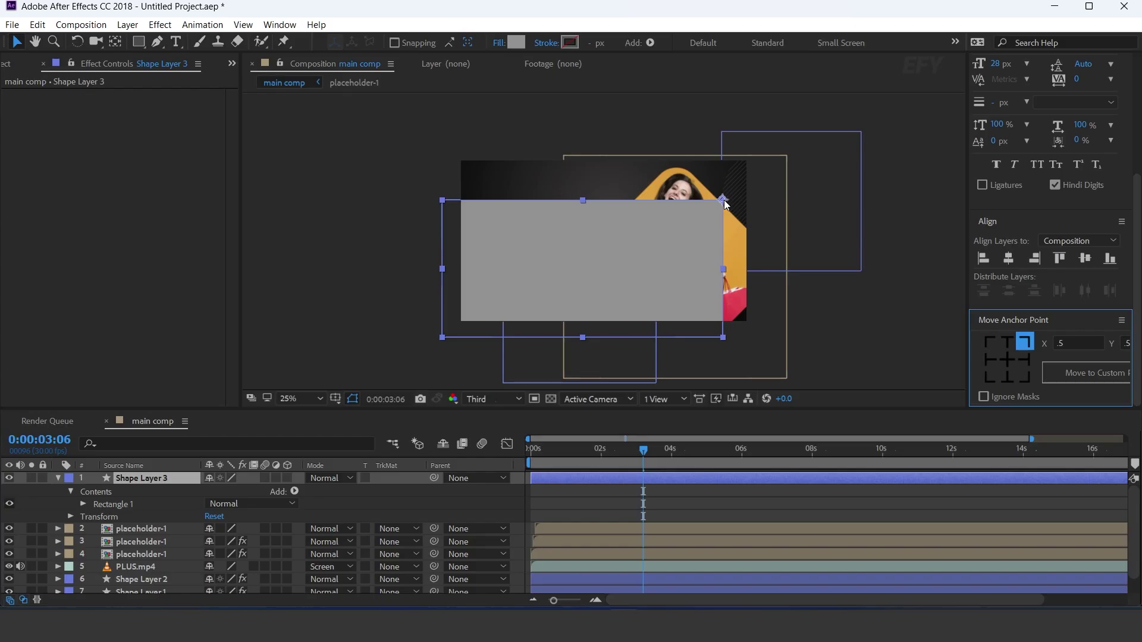
{"action": "left_click_drag", "start_coordinate": [683, 255], "coordinate": [644, 350]}
Step: Rotate the rectangle to -15° and nudge it up so it cuts diagonally across the bottom of the photo
{"action": "key", "text": "r"}
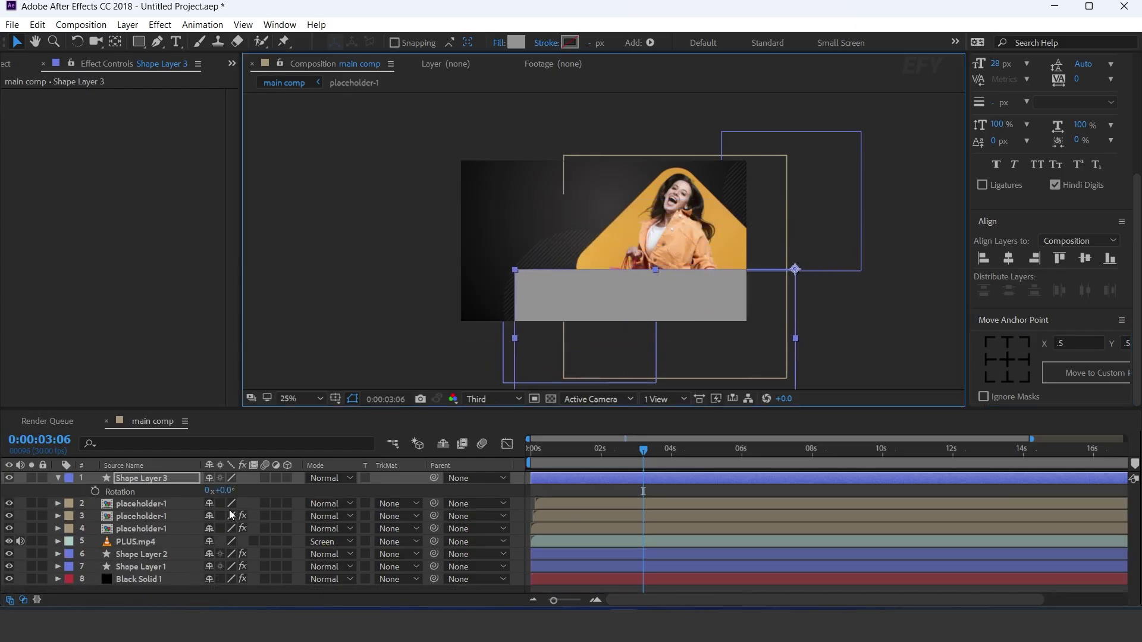
{"action": "mouse_move", "coordinate": [228, 494]}
{"action": "left_mouse_down"}
{"action": "mouse_move", "coordinate": [209, 494]}
{"action": "mouse_move", "coordinate": [220, 492]}
{"action": "left_mouse_up"}
{"action": "left_click_drag", "start_coordinate": [771, 362], "coordinate": [765, 343]}
Step: Apply the Gradient Ramp effect to Shape Layer 3 and set its end color to dark gray 333232
{"action": "left_click", "coordinate": [156, 477]}
{"action": "key", "text": "ctrl+space"}
{"action": "type", "text": "gra"}
{"action": "key", "text": "Return"}
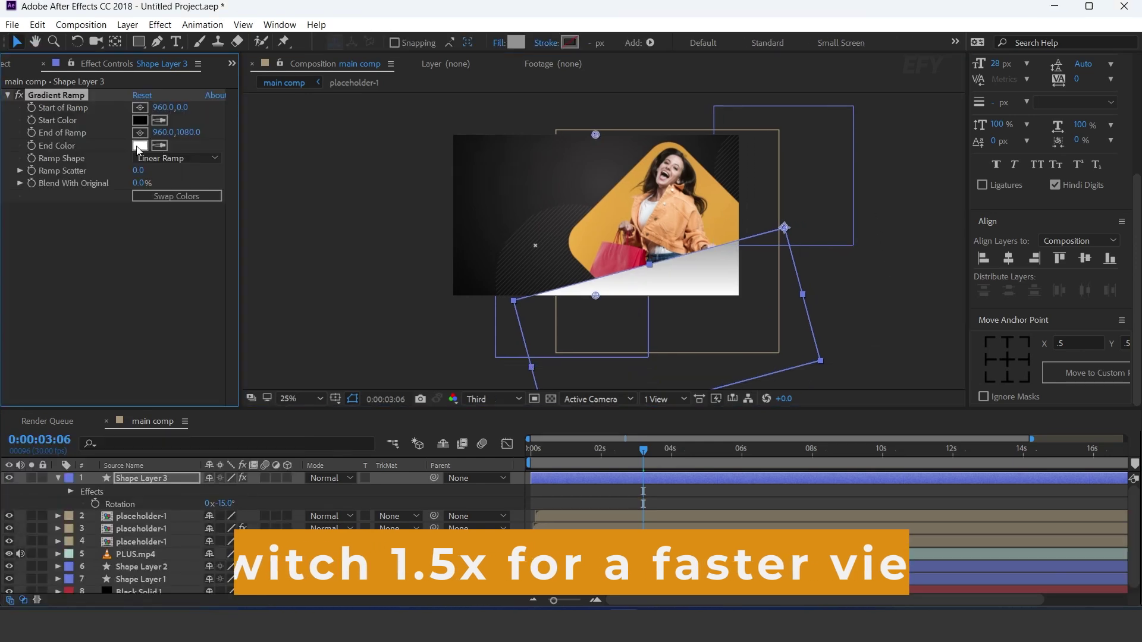
{"action": "left_click", "coordinate": [139, 146]}
{"action": "mouse_move", "coordinate": [61, 327]}
{"action": "left_mouse_down"}
{"action": "mouse_move", "coordinate": [61, 311]}
{"action": "mouse_move", "coordinate": [62, 398]}
{"action": "left_mouse_up"}
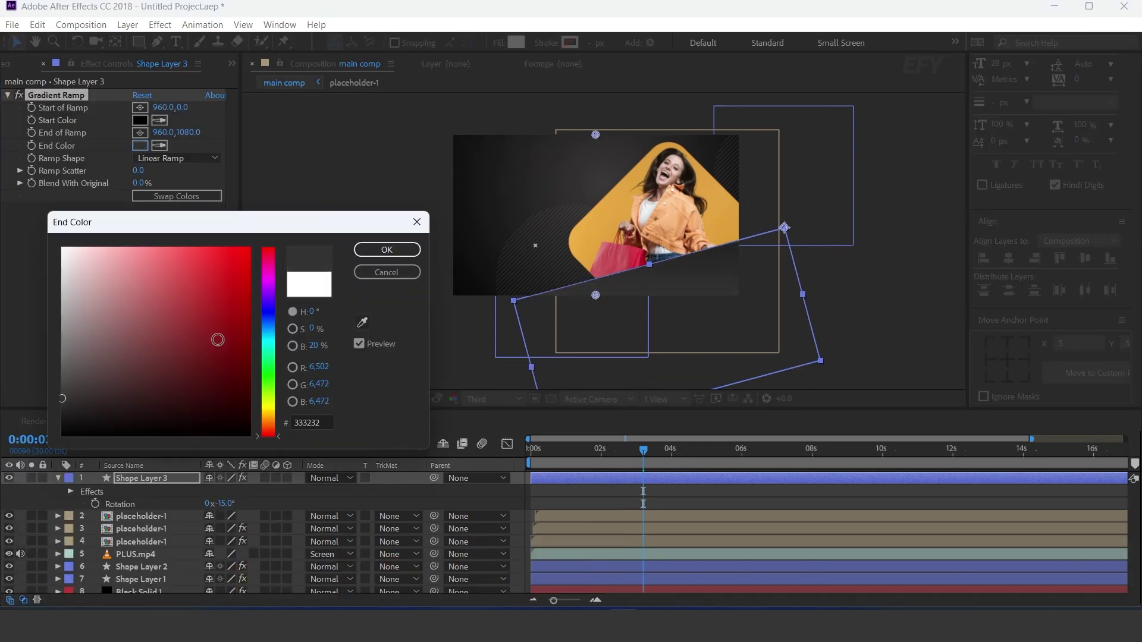
{"action": "left_click", "coordinate": [381, 250]}
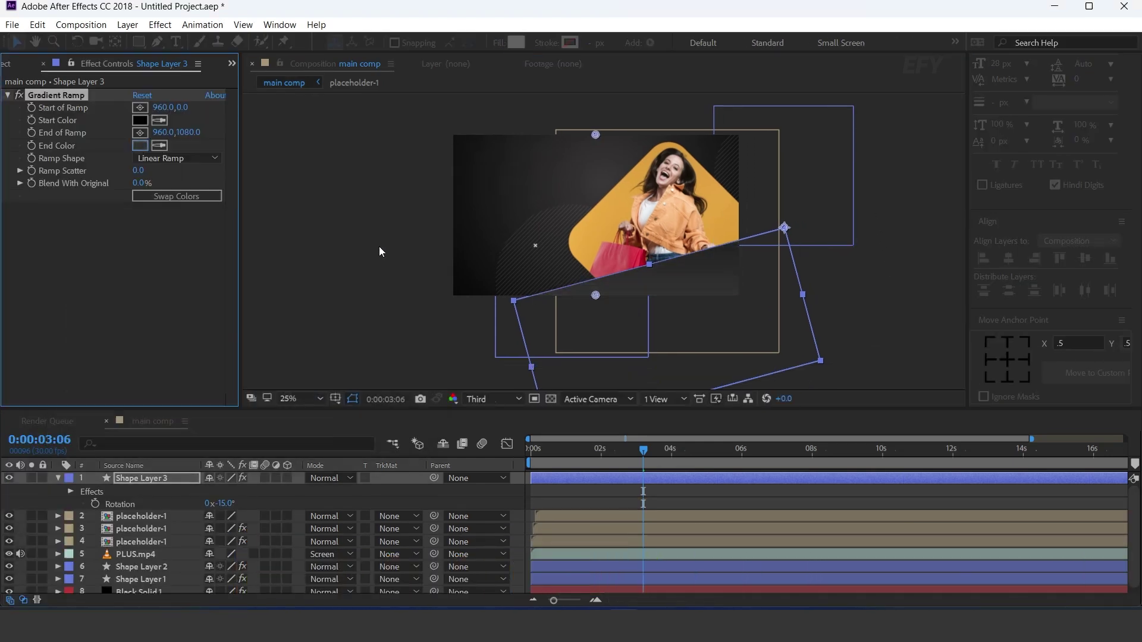
{"action": "left_click", "coordinate": [199, 197]}
{"action": "left_click_drag", "start_coordinate": [595, 295], "coordinate": [503, 320]}
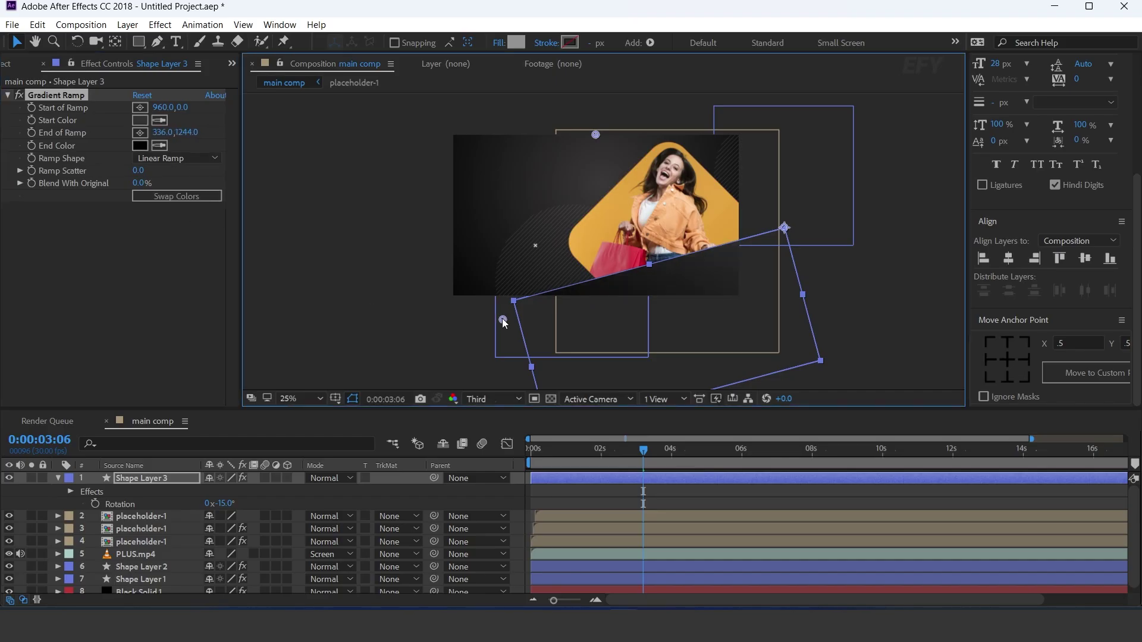
{"action": "key", "text": "ctrl+z"}
{"action": "key", "text": "ctrl+z"}
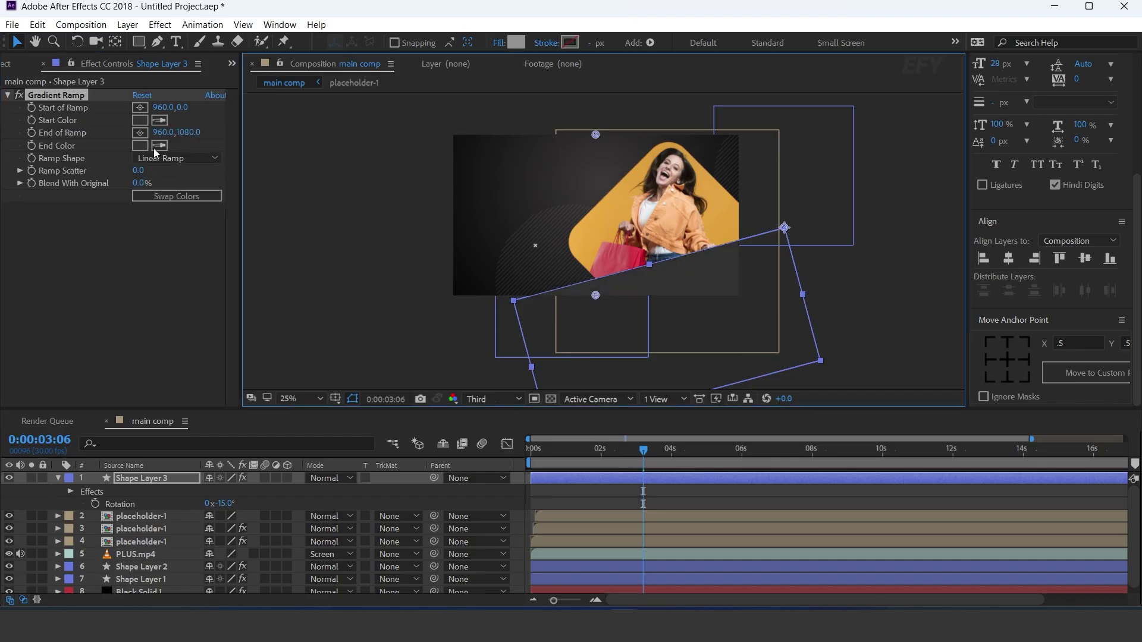
Step: Set the ramp's start color to black, its start point to 2316, 628 and its end point to 636, 1104
{"action": "left_click", "coordinate": [140, 119]}
{"action": "left_click", "coordinate": [392, 276]}
{"action": "left_click_drag", "start_coordinate": [595, 296], "coordinate": [538, 307]}
{"action": "left_click_drag", "start_coordinate": [596, 134], "coordinate": [831, 233]}
{"action": "left_click_drag", "start_coordinate": [539, 306], "coordinate": [549, 298]}
{"action": "left_click_drag", "start_coordinate": [830, 232], "coordinate": [798, 231]}
{"action": "left_click", "coordinate": [902, 232]}
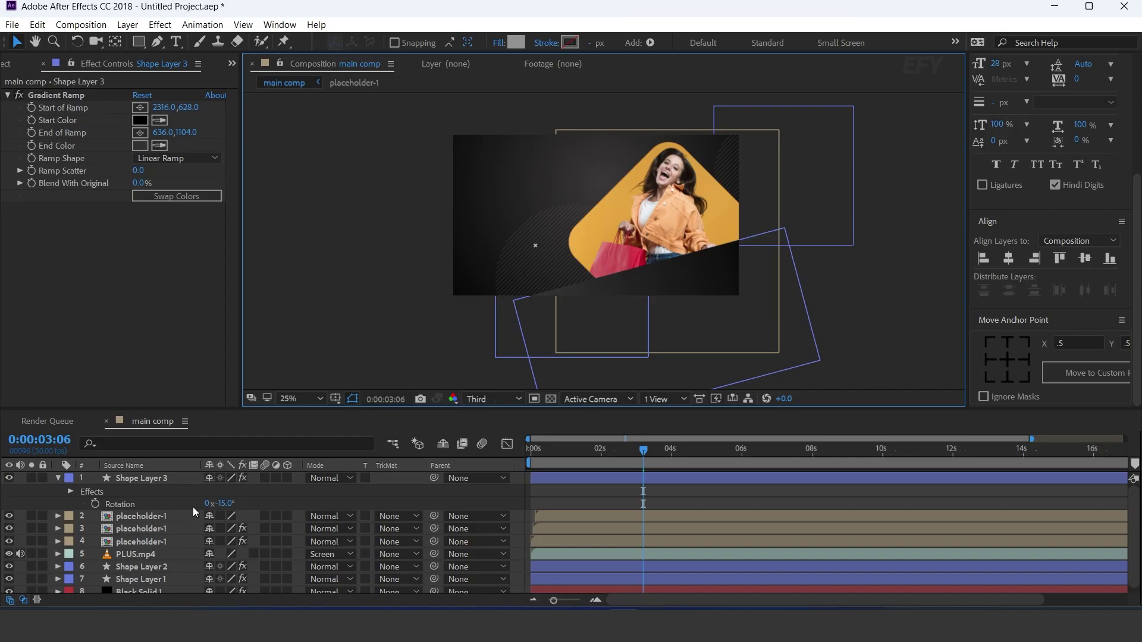
Step: Add a Rotation keyframe to Shape Layer 3 at 0:00:01:13, keeping the -15° angle
{"action": "left_click", "coordinate": [524, 485]}
{"action": "left_click", "coordinate": [58, 478]}
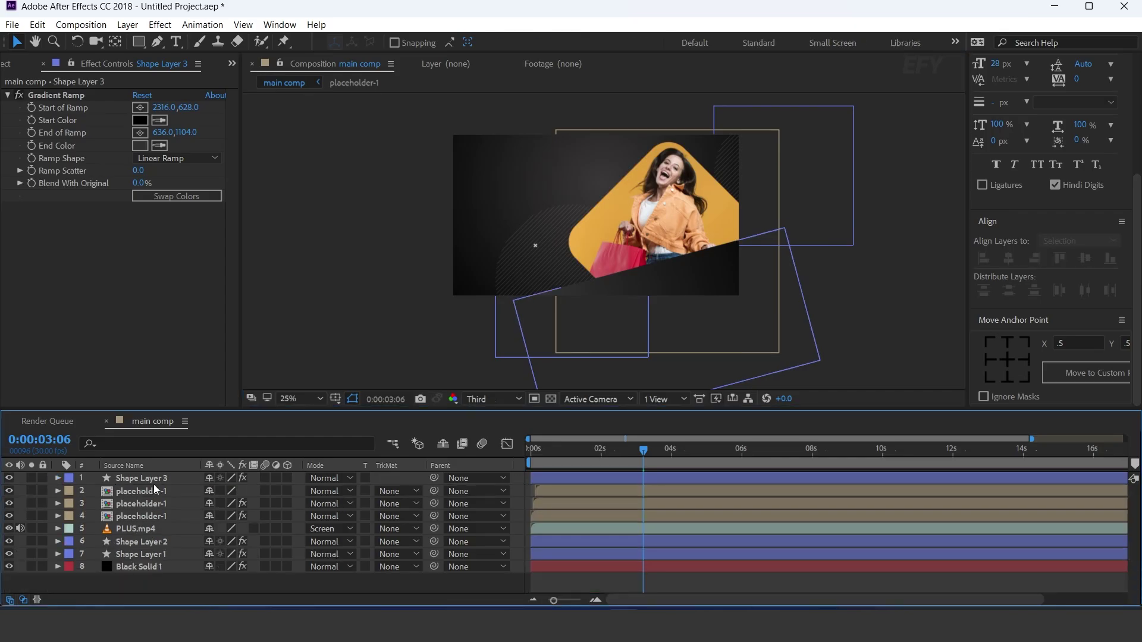
{"action": "left_click", "coordinate": [155, 477]}
{"action": "key", "text": "r"}
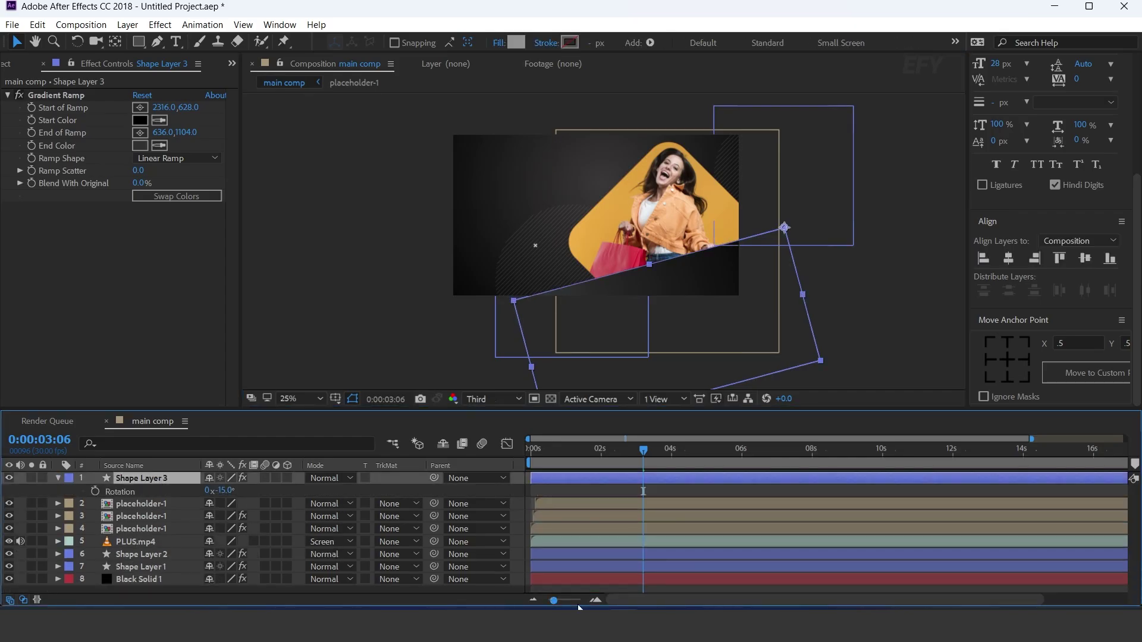
{"action": "left_click", "coordinate": [595, 601]}
{"action": "left_click", "coordinate": [602, 453]}
{"action": "left_click", "coordinate": [632, 452]}
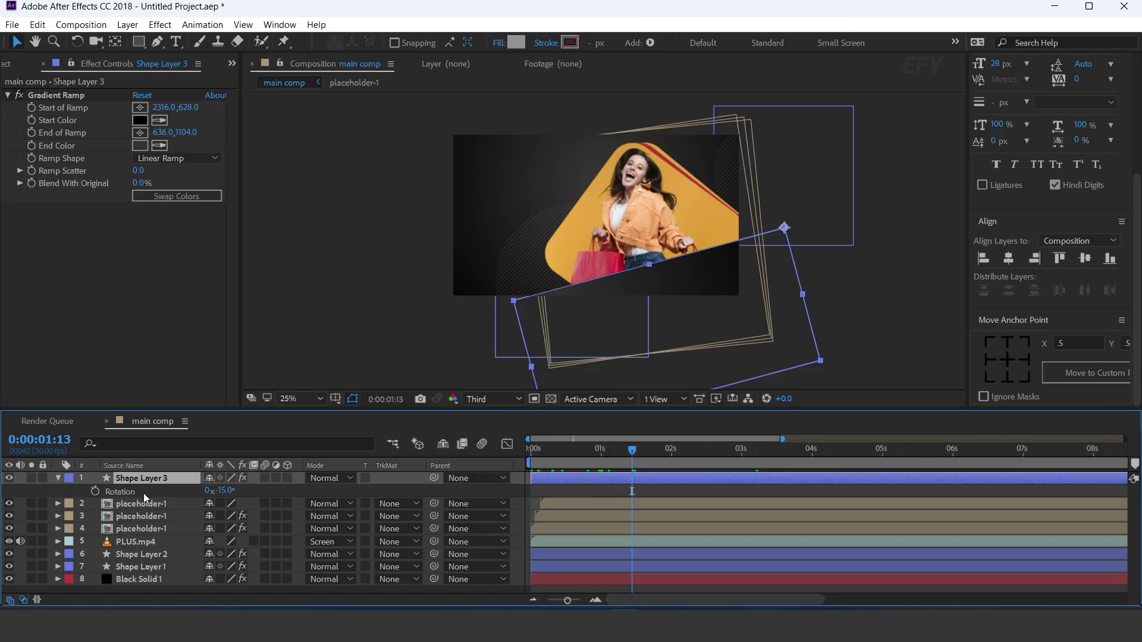
{"action": "left_click", "coordinate": [94, 491]}
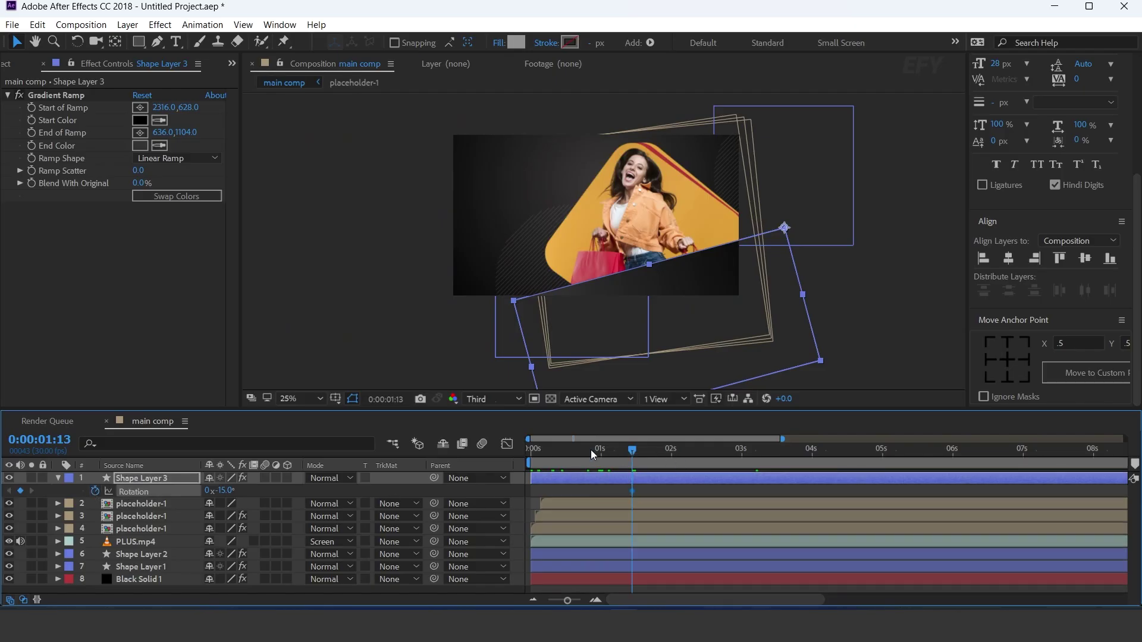
Step: Set Shape Layer 3's rotation to -67° at the first frame so the shape starts outside the frame
{"action": "key", "text": "Home"}
{"action": "type", "text": "0"}
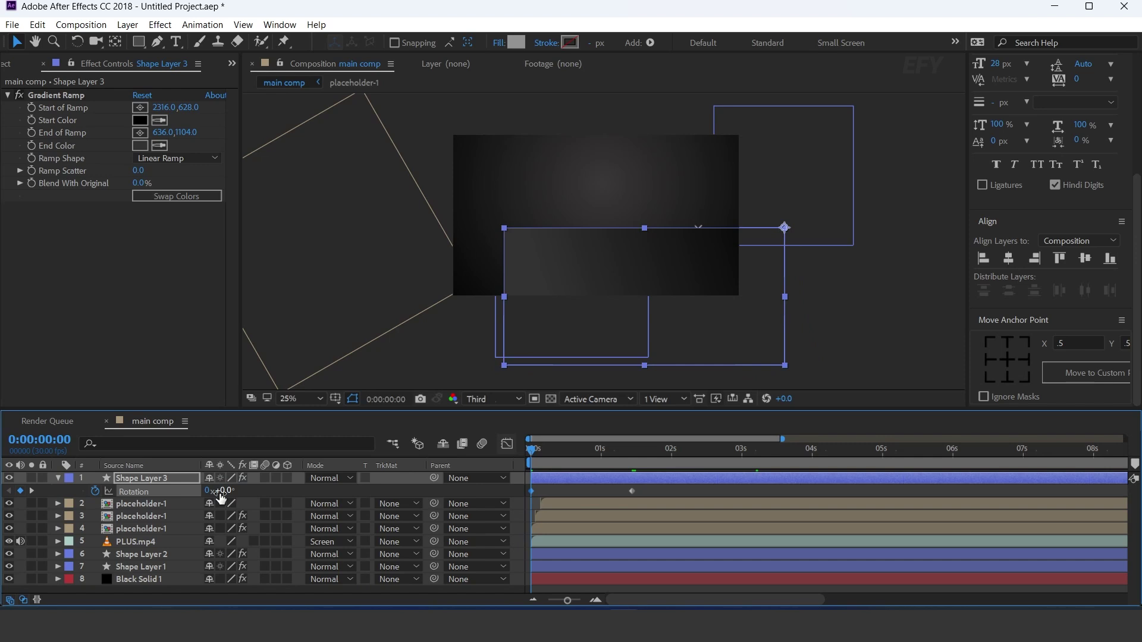
{"action": "key", "text": "ctrl+z"}
{"action": "left_click_drag", "start_coordinate": [223, 490], "coordinate": [193, 499]}
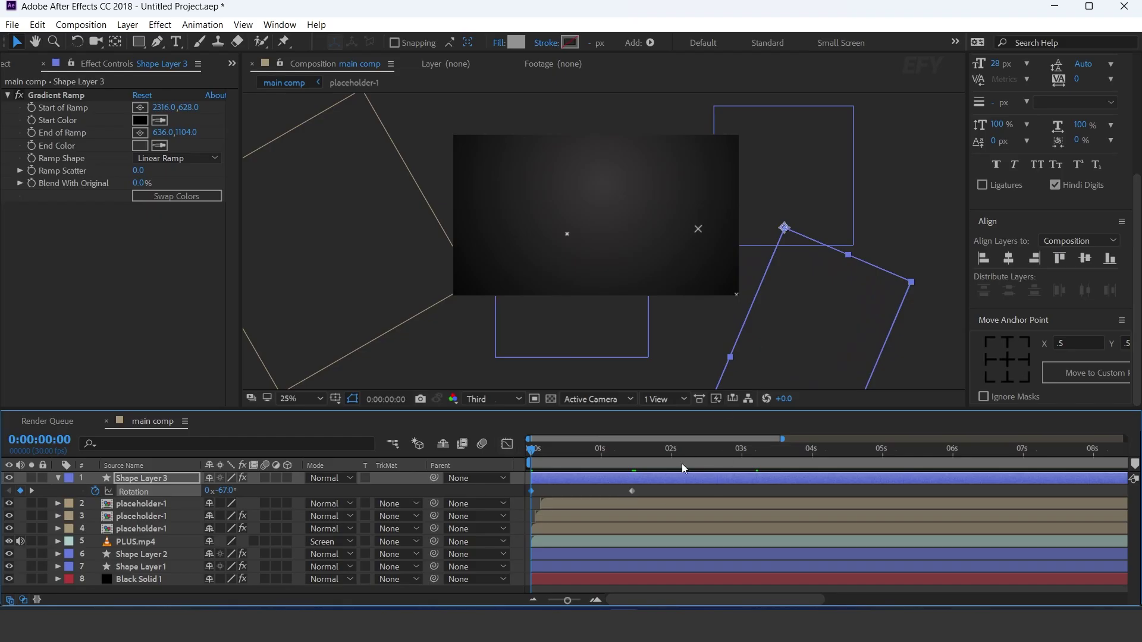
Step: Apply Easy Ease to both Rotation keyframes and shape the speed graph for a fast start and long slow finish
{"action": "left_click_drag", "start_coordinate": [655, 490], "coordinate": [500, 500]}
{"action": "right_click", "coordinate": [631, 490]}
{"action": "mouse_move", "coordinate": [708, 479]}
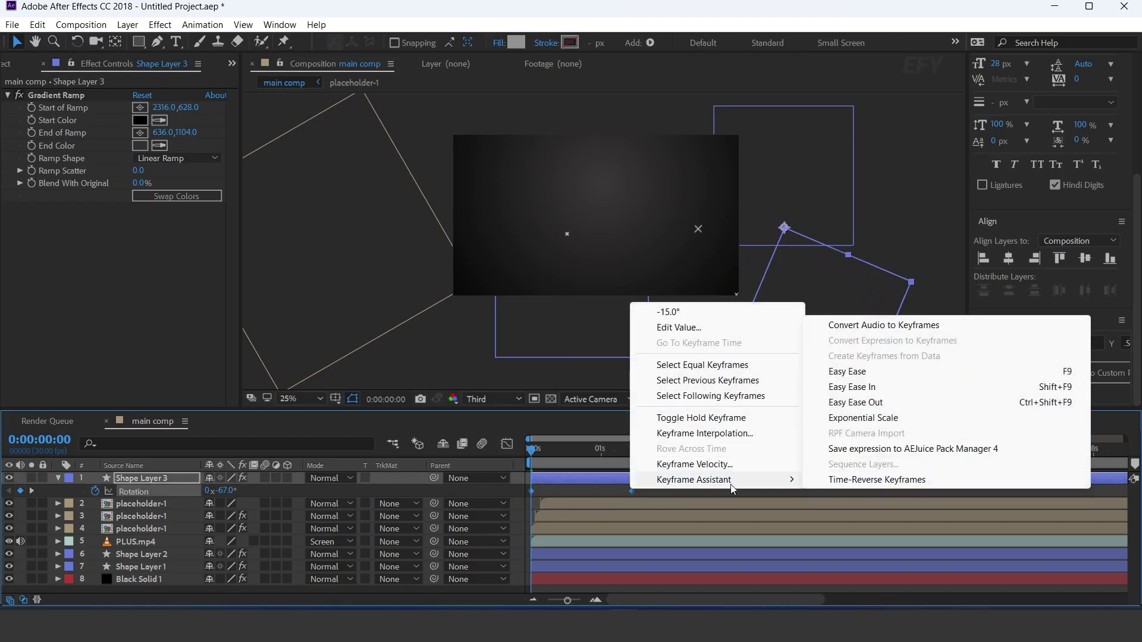
{"action": "left_click", "coordinate": [862, 375]}
{"action": "left_click", "coordinate": [506, 444]}
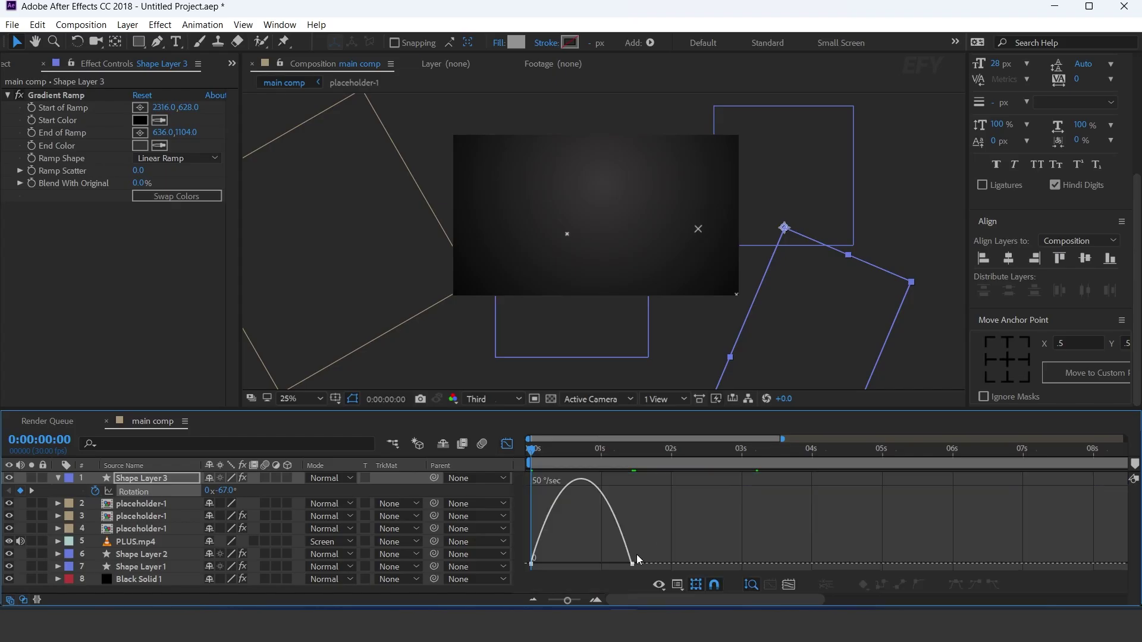
{"action": "left_click_drag", "start_coordinate": [651, 548], "coordinate": [565, 564]}
{"action": "left_click", "coordinate": [507, 443]}
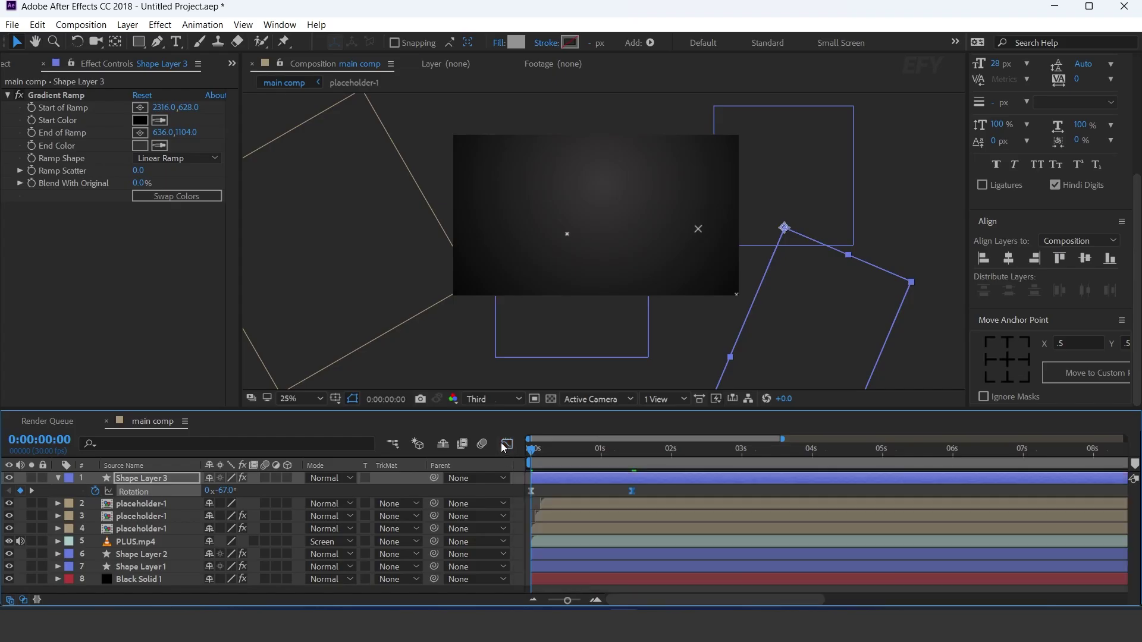
Step: Preview the composition from the start and park the current time at 0:00:00:29
{"action": "left_click", "coordinate": [638, 491]}
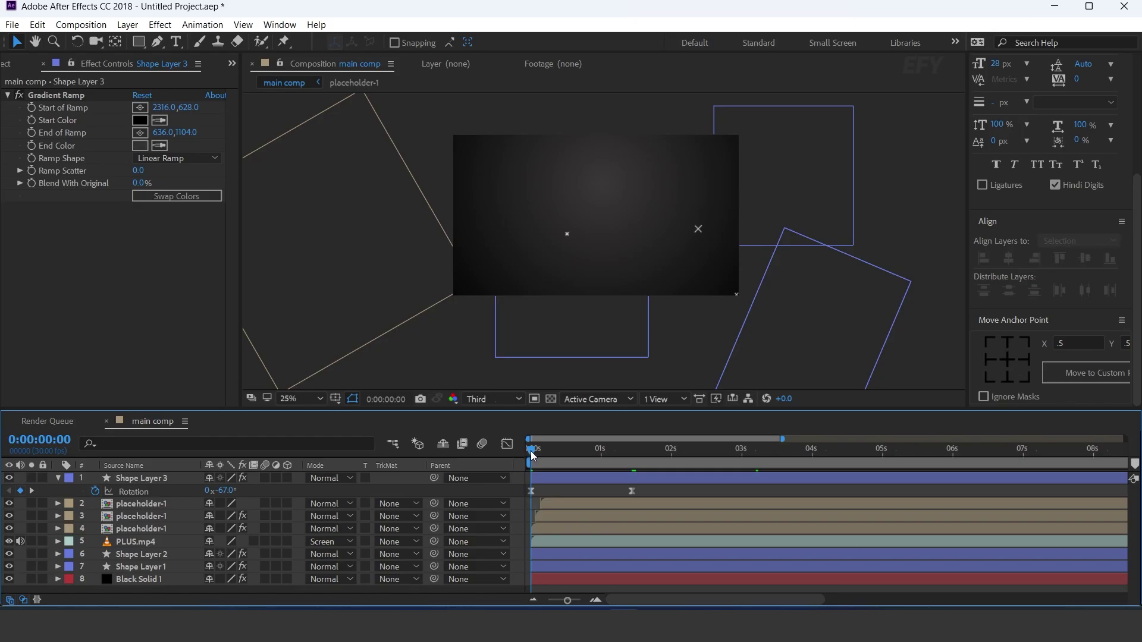
{"action": "key", "text": "space"}
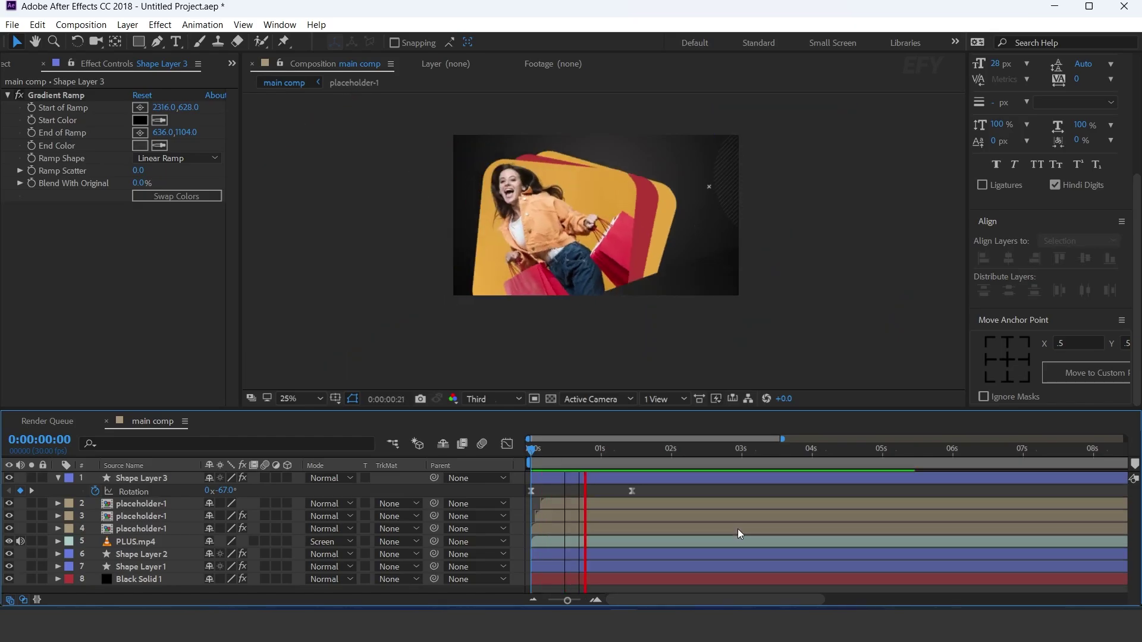
{"action": "left_click_drag", "start_coordinate": [588, 450], "coordinate": [599, 450]}
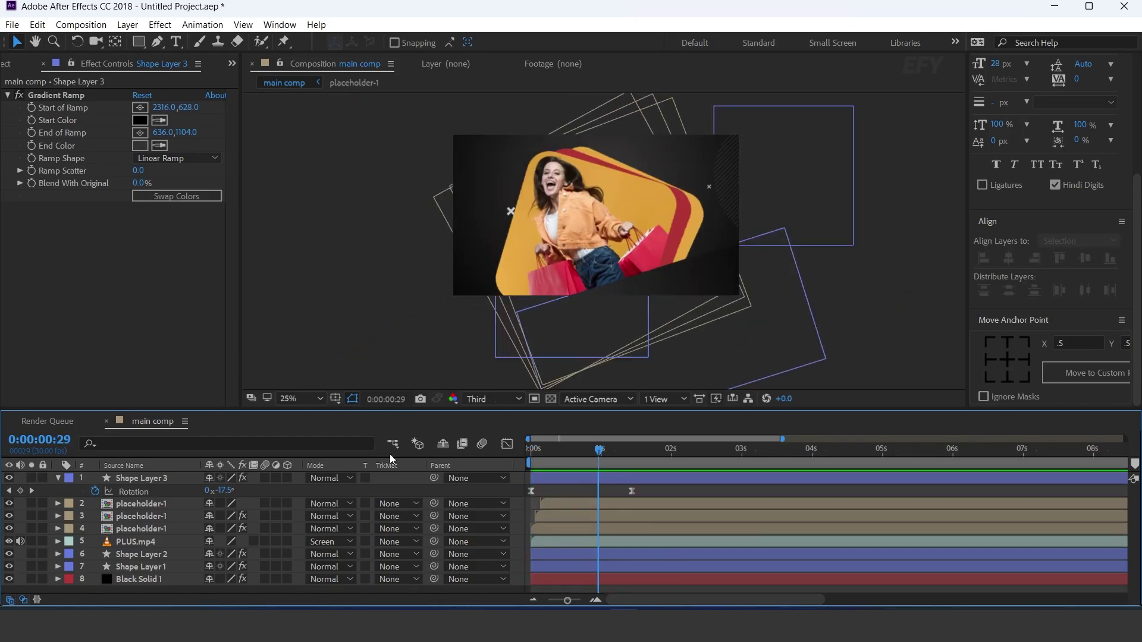
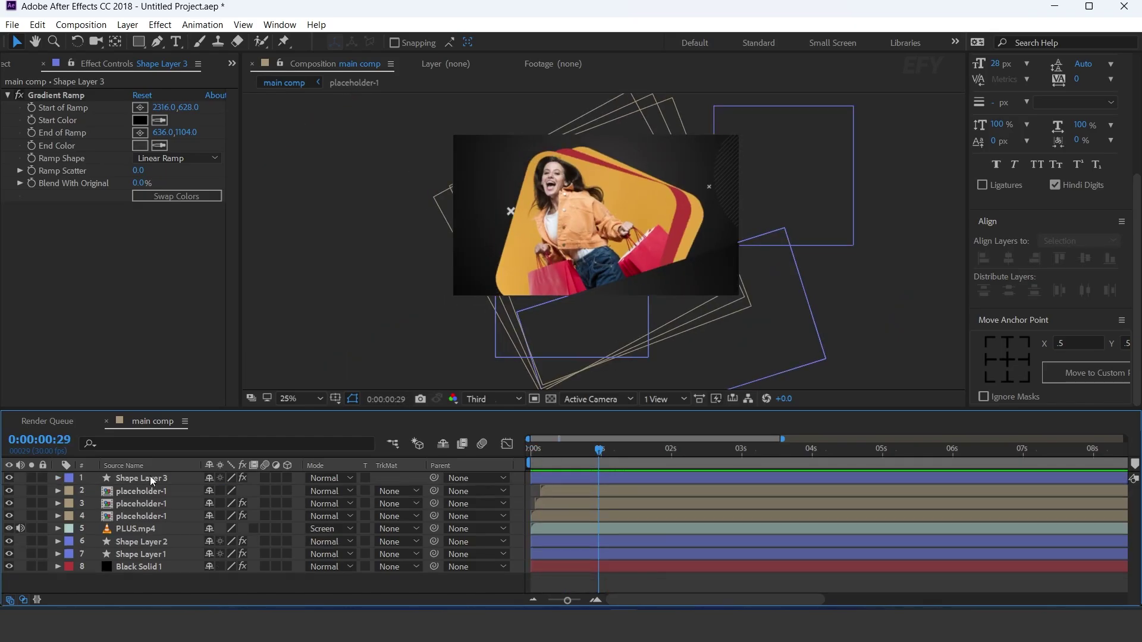
Step: Duplicate Shape Layer 3 and set both Gradient Ramp colors of the copy to yellow sampled from the photo diamond
{"action": "left_click", "coordinate": [150, 475]}
{"action": "key", "text": "ctrl+d"}
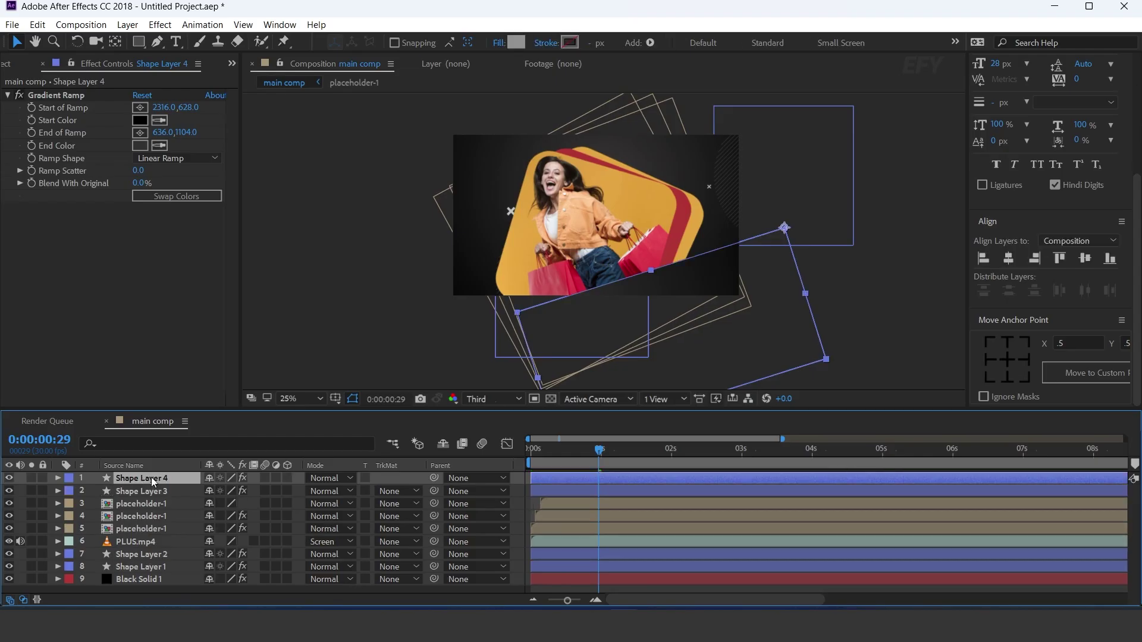
{"action": "left_click", "coordinate": [155, 120]}
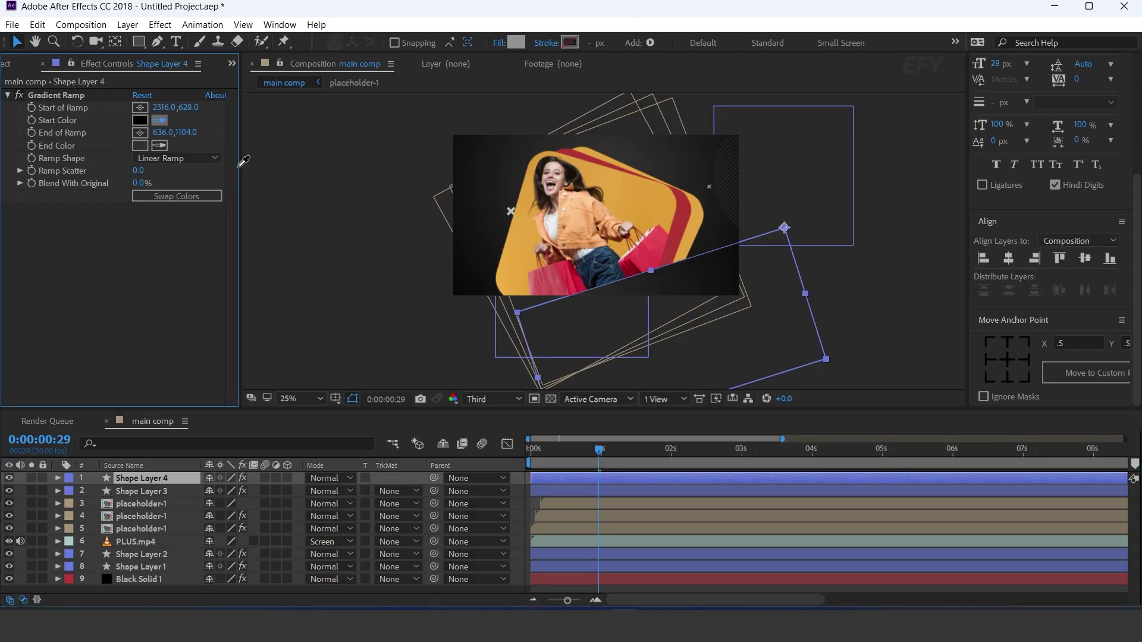
{"action": "left_click", "coordinate": [508, 243]}
{"action": "left_click", "coordinate": [157, 145]}
{"action": "left_click", "coordinate": [657, 200]}
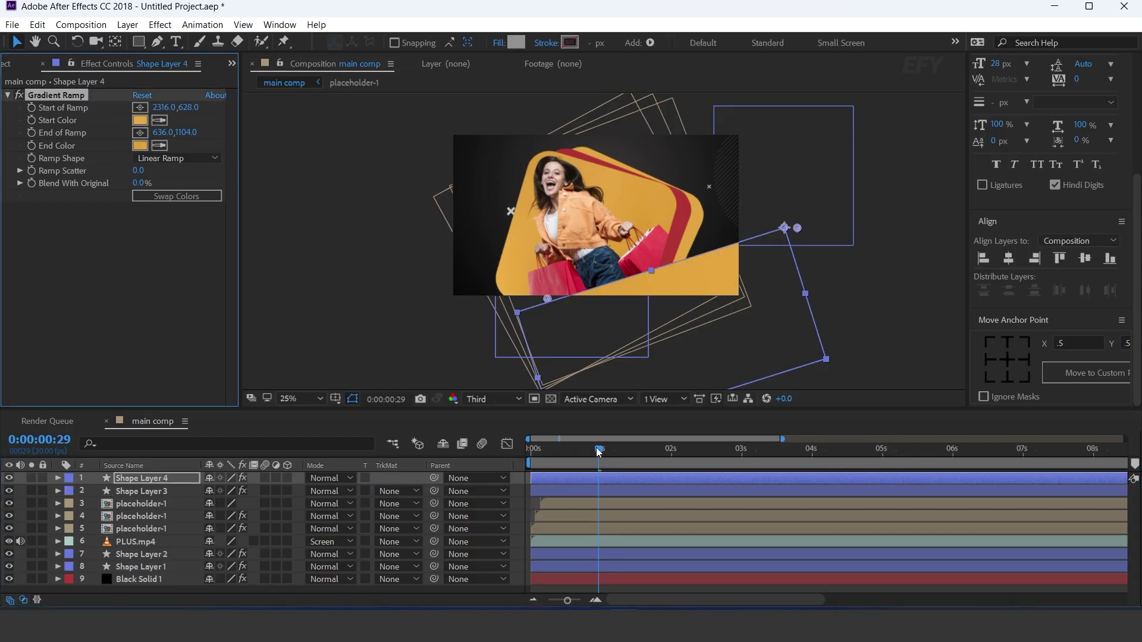
Step: Set Shape Layer 4's Rotation at the 0:00:01:13 keyframe to -40° and reposition the yellow shape to cover the frame's lower-right corner
{"action": "key", "text": "u"}
{"action": "left_click", "coordinate": [31, 492]}
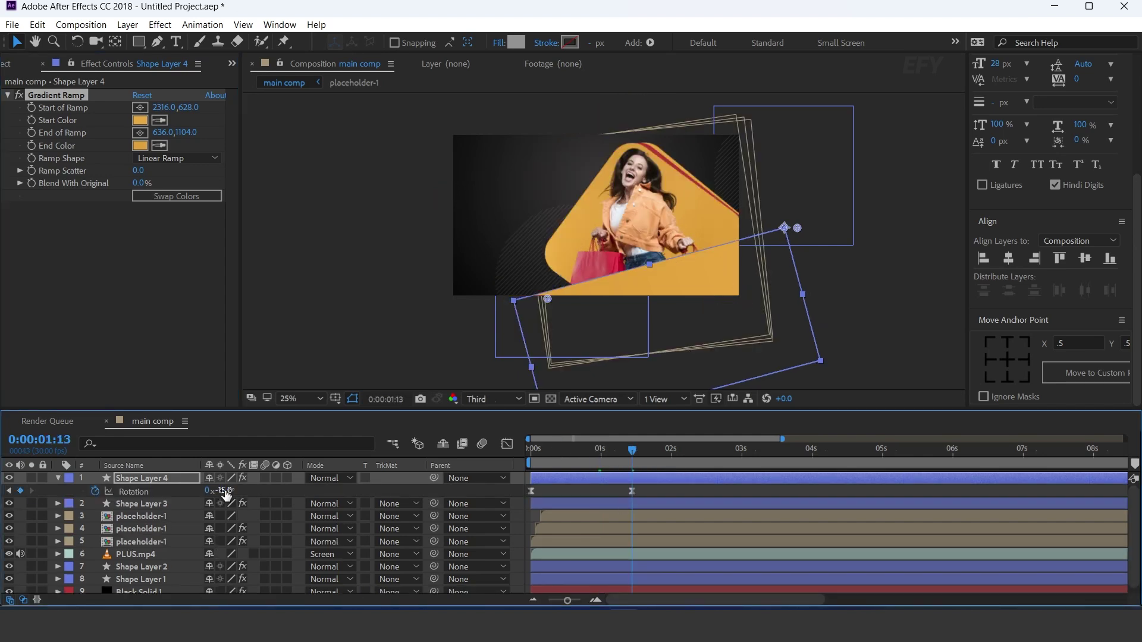
{"action": "left_click_drag", "start_coordinate": [226, 493], "coordinate": [215, 493]}
{"action": "left_click_drag", "start_coordinate": [829, 324], "coordinate": [879, 274]}
{"action": "left_click_drag", "start_coordinate": [222, 492], "coordinate": [215, 492]}
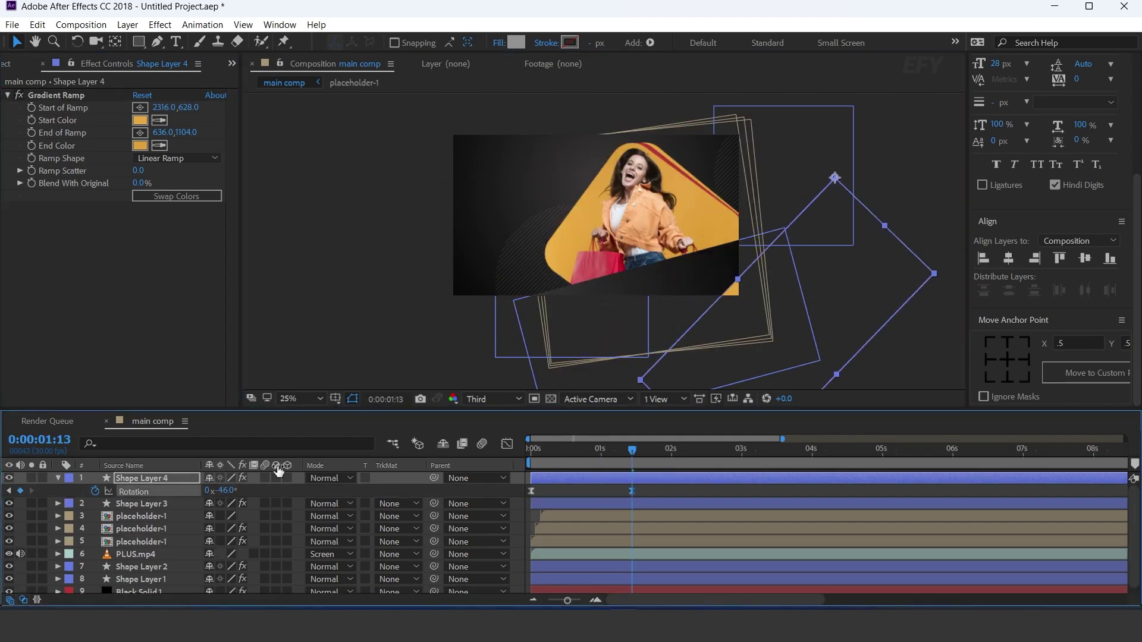
{"action": "left_click_drag", "start_coordinate": [866, 262], "coordinate": [827, 301]}
{"action": "key", "text": "KP_Add"}
{"action": "key", "text": "KP_Add"}
{"action": "key", "text": "KP_Add"}
{"action": "key", "text": "KP_Add"}
{"action": "key", "text": "KP_Add"}
{"action": "key", "text": "KP_Add"}
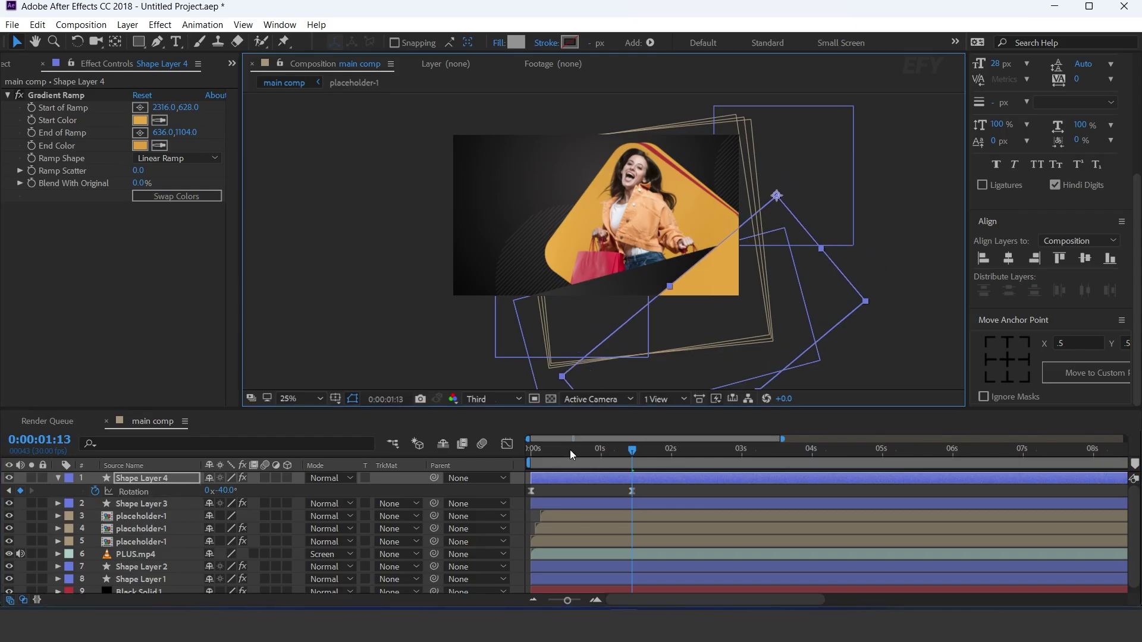
Step: Delay Shape Layer 4 so it starts about half a second into the composition, and preview the animation
{"action": "key", "text": "Home"}
{"action": "left_click_drag", "start_coordinate": [587, 480], "coordinate": [602, 478]}
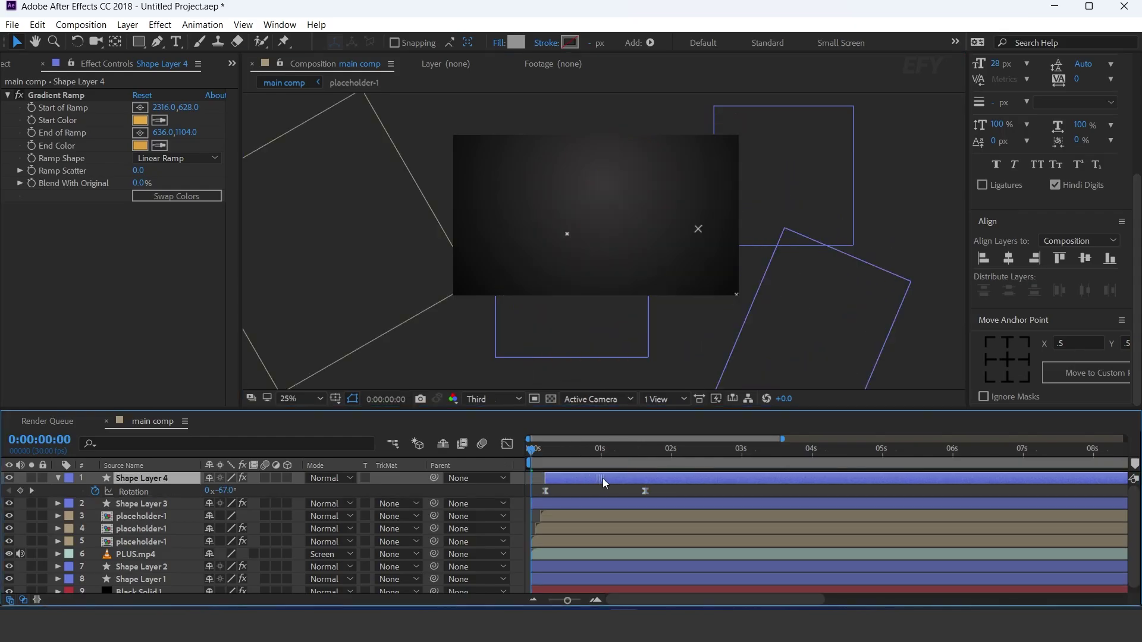
{"action": "key", "text": "space"}
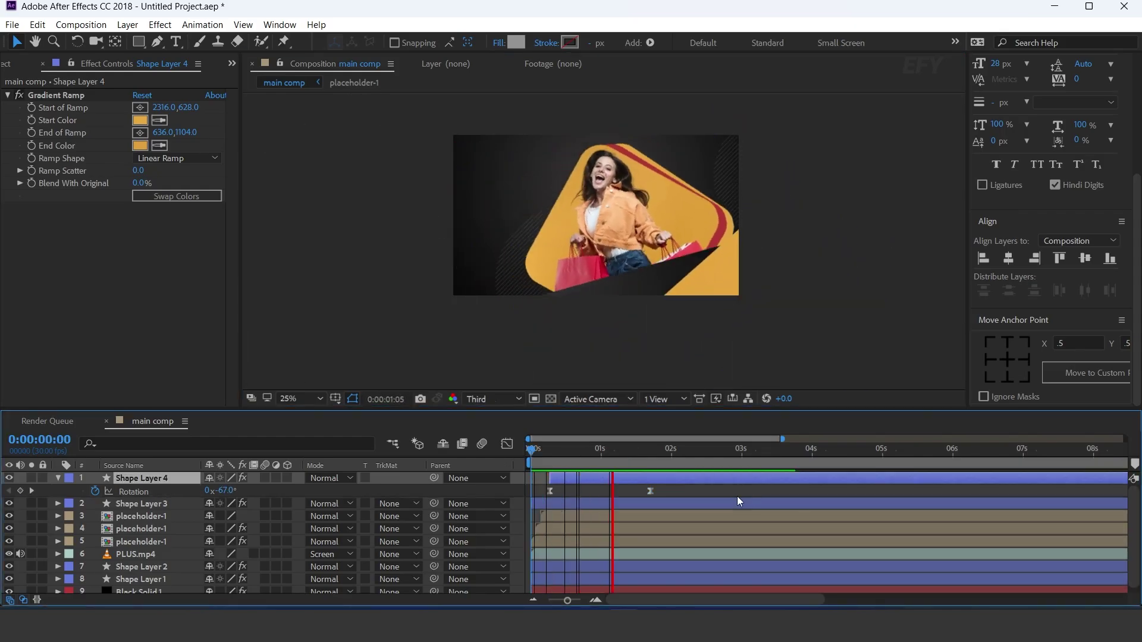
{"action": "left_click", "coordinate": [539, 450]}
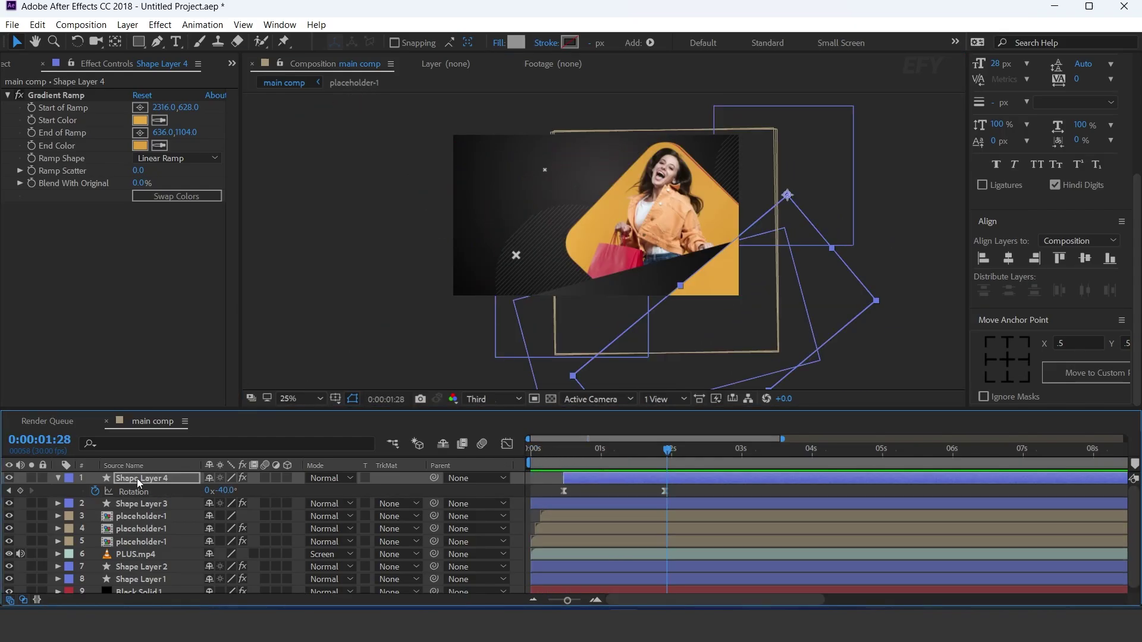
Step: Duplicate the dark Shape Layer 3 and bring the copy to the top of the layer stack
{"action": "left_click", "coordinate": [140, 481]}
{"action": "left_click", "coordinate": [160, 506]}
{"action": "key", "text": "ctrl+d"}
{"action": "key", "text": "ctrl+shift+bracketright"}
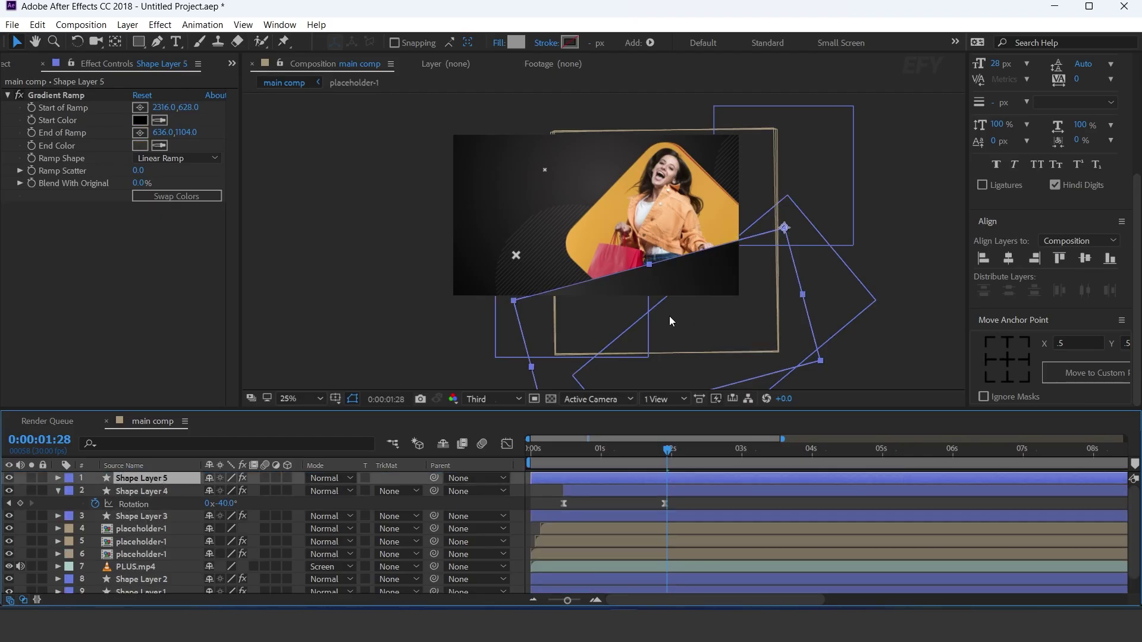
Step: Set Shape Layer 5's Rotation at the 0:00:01:13 keyframe to -40° and move the shape up and right to leave a yellow strip
{"action": "key", "text": "r"}
{"action": "key", "text": "j"}
{"action": "key", "text": "j"}
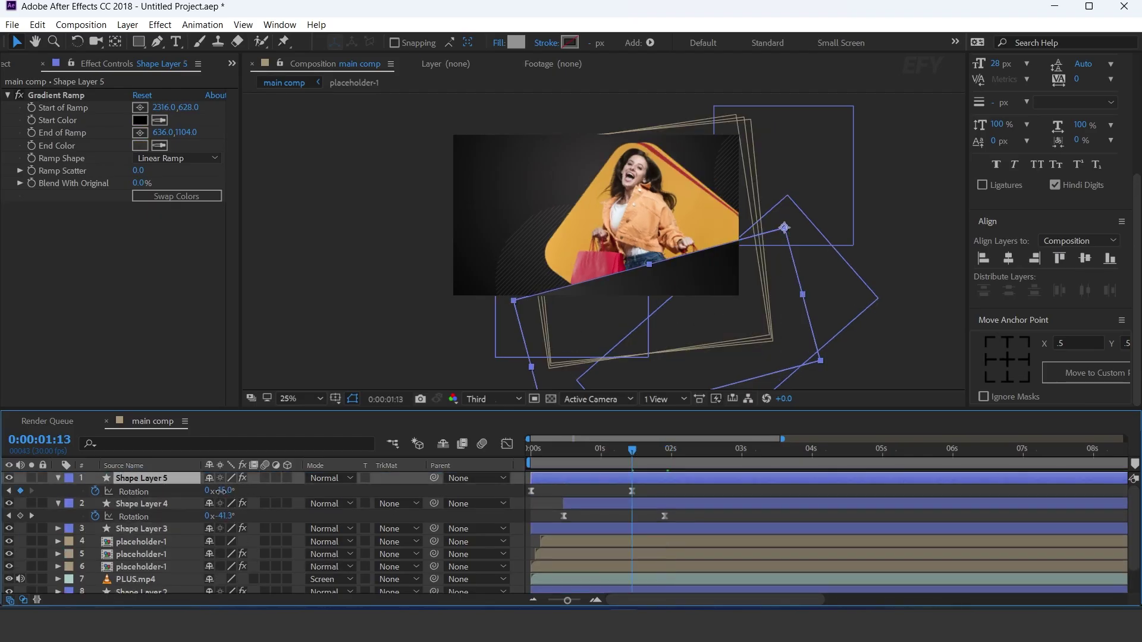
{"action": "left_click_drag", "start_coordinate": [225, 492], "coordinate": [210, 491]}
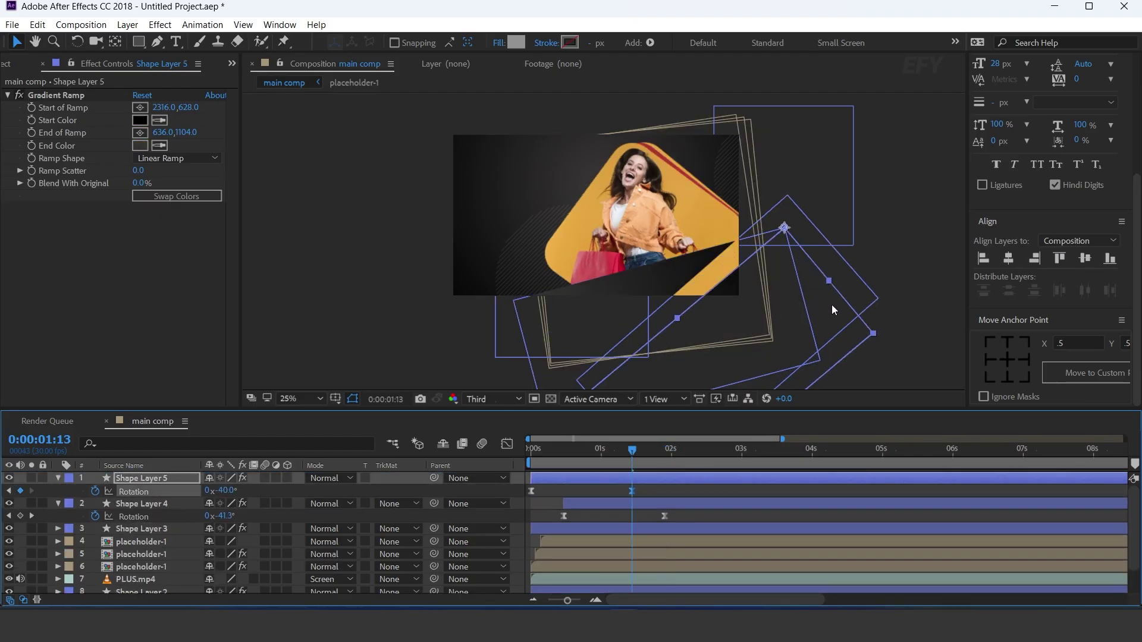
{"action": "left_click_drag", "start_coordinate": [831, 304], "coordinate": [869, 274]}
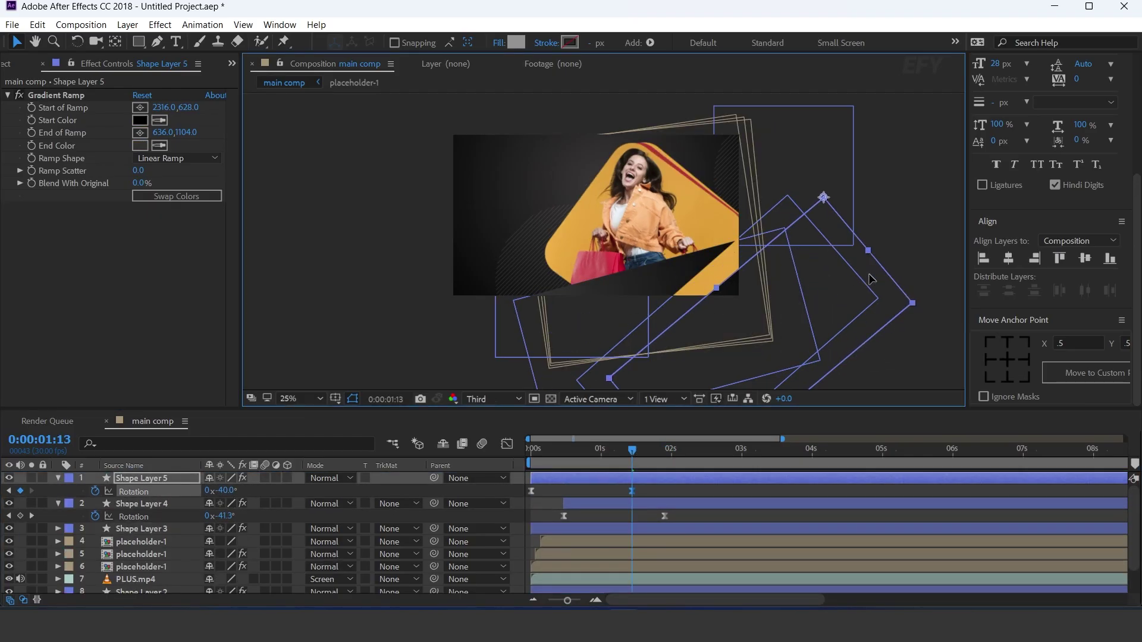
Step: Delay Shape Layer 5 so it starts about 0.7 seconds into the composition, previewing the timing from the start
{"action": "left_click_drag", "start_coordinate": [583, 450], "coordinate": [529, 450]}
{"action": "key", "text": "space"}
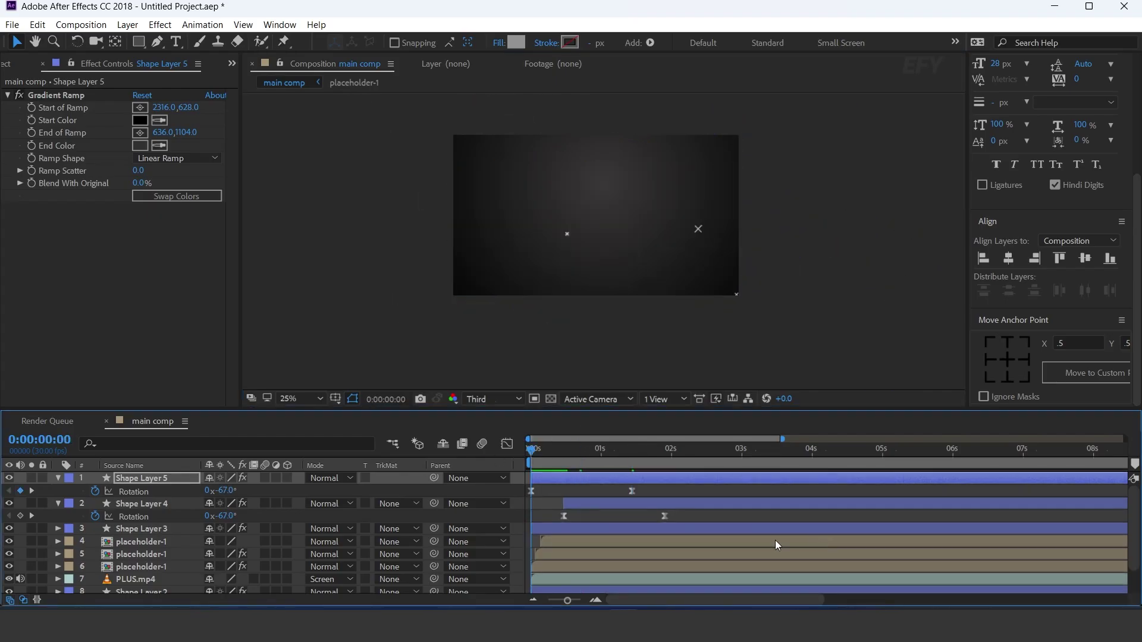
{"action": "key", "text": "space"}
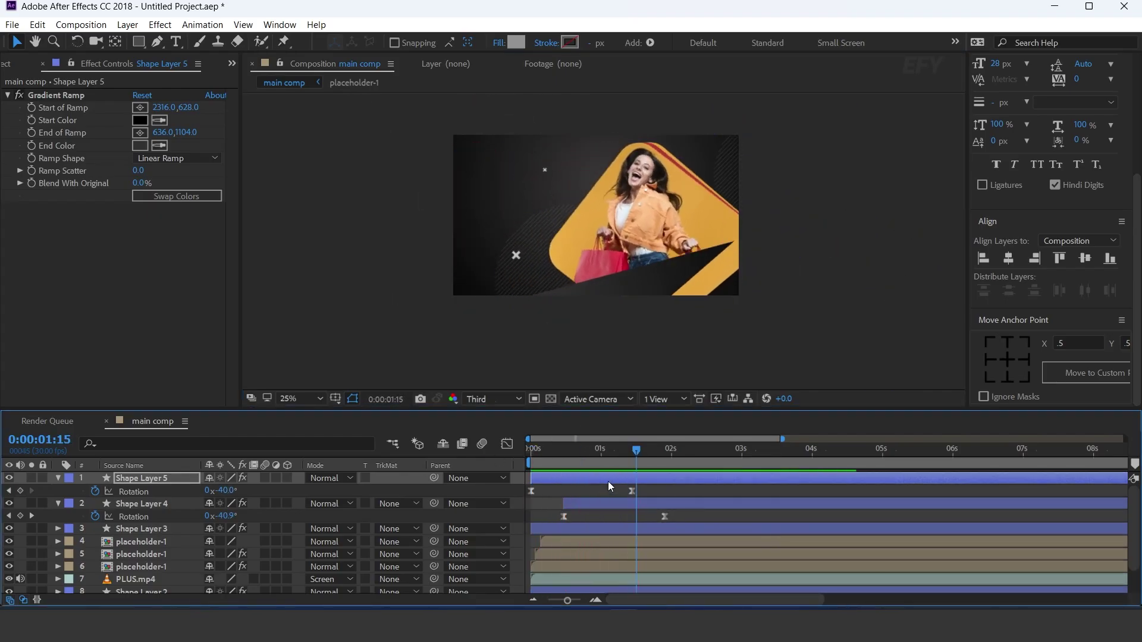
{"action": "left_click_drag", "start_coordinate": [609, 482], "coordinate": [667, 481]}
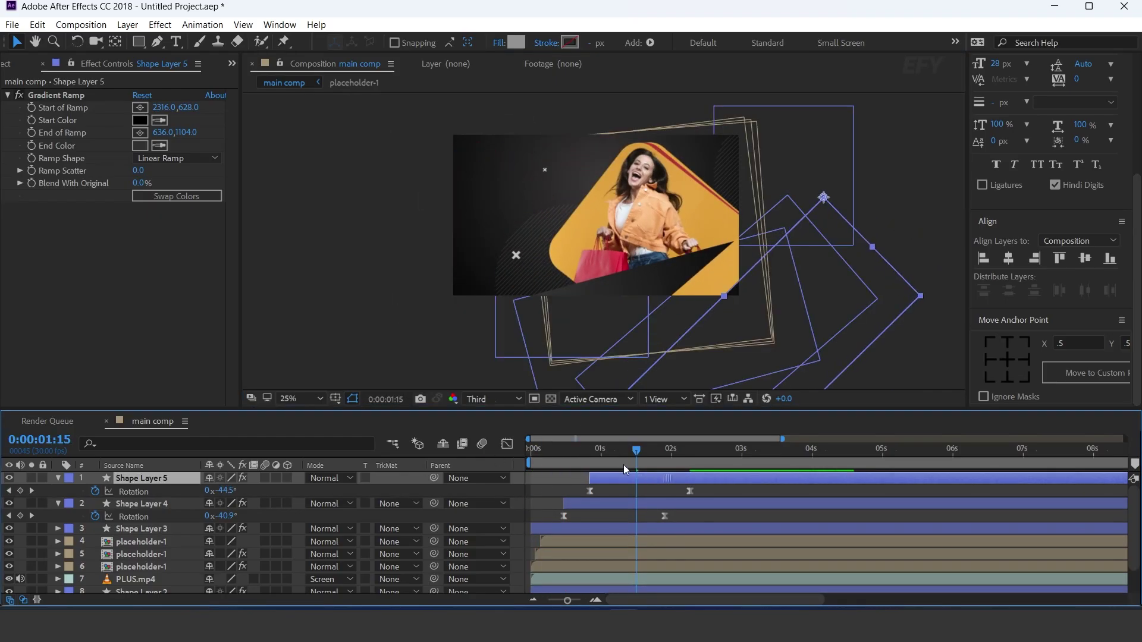
{"action": "left_click", "coordinate": [538, 451]}
{"action": "key", "text": "space"}
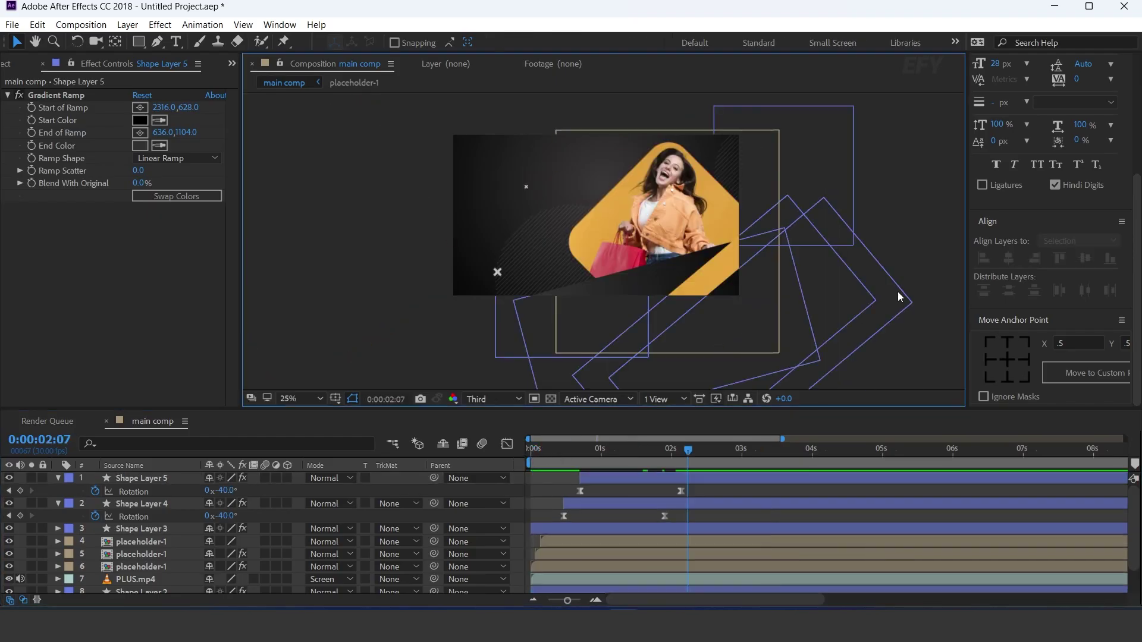
Step: Add a Drop Shadow to Shape Layer 5 with 40% opacity, 293° direction, distance 60 and softness 207
{"action": "left_click", "coordinate": [149, 481]}
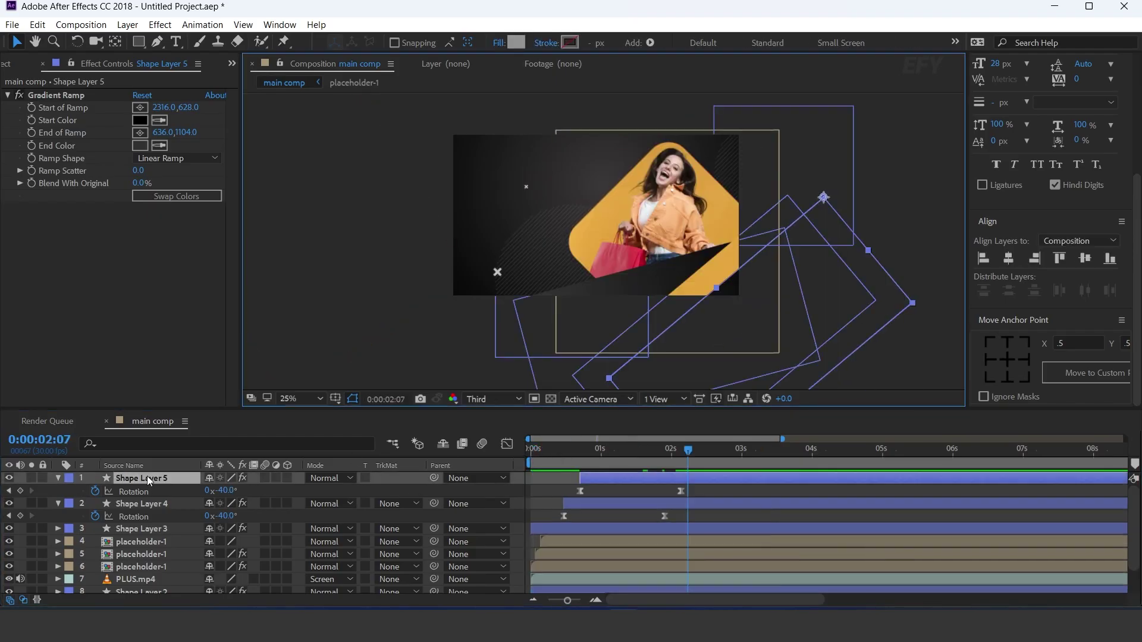
{"action": "key", "text": "ctrl+space"}
{"action": "type", "text": "dr"}
{"action": "key", "text": "Return"}
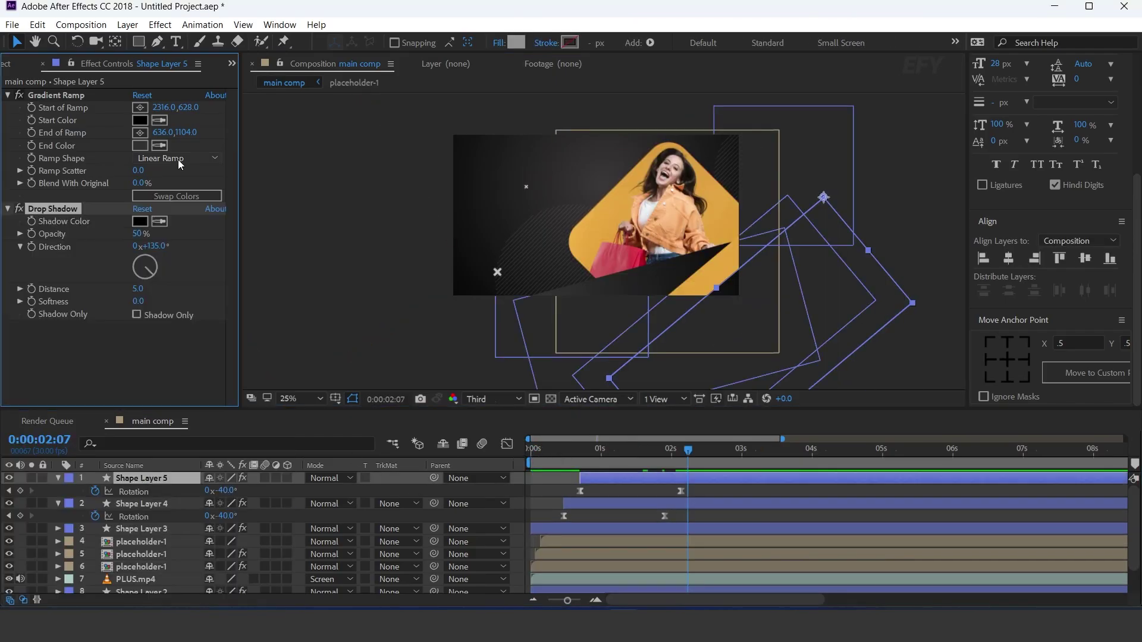
{"action": "left_click_drag", "start_coordinate": [142, 280], "coordinate": [300, 304]}
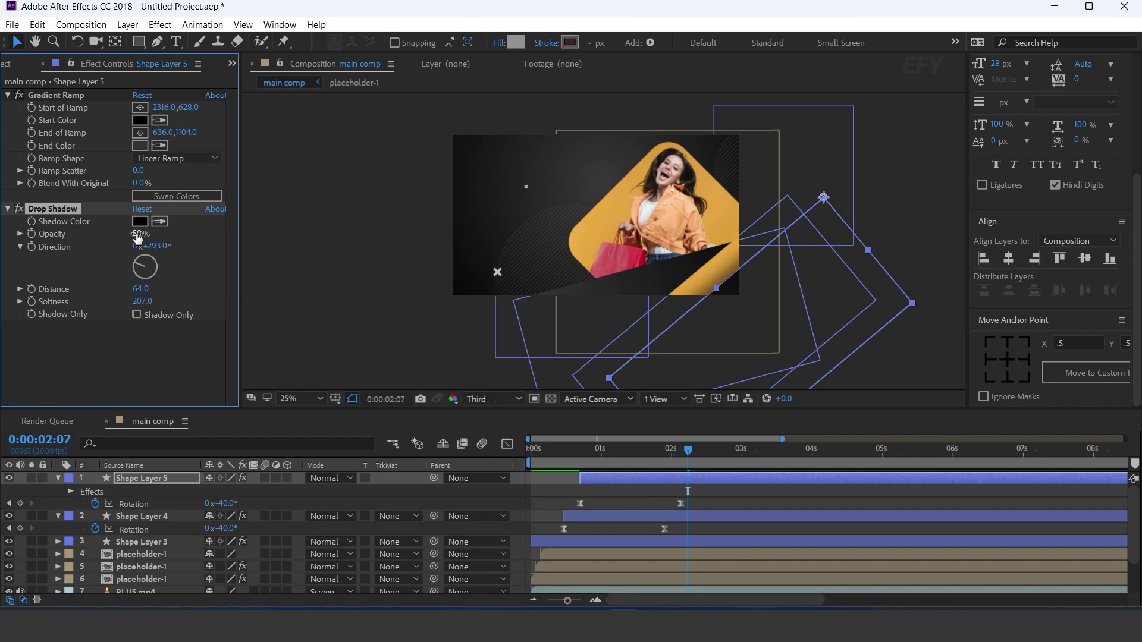
{"action": "left_click_drag", "start_coordinate": [104, 234], "coordinate": [99, 237]}
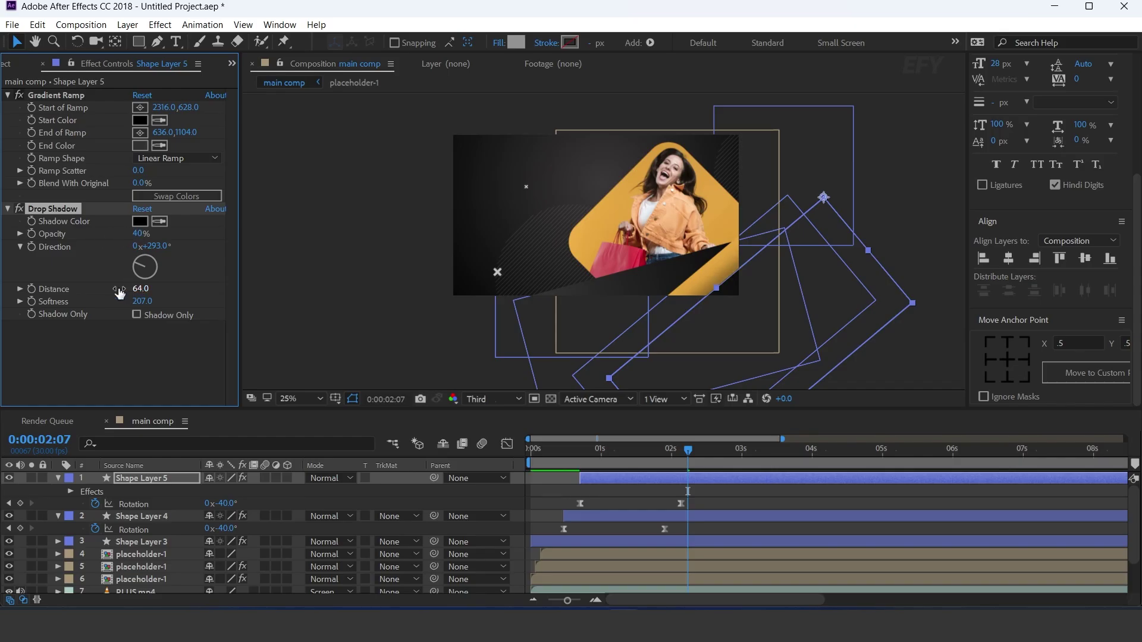
{"action": "left_click", "coordinate": [890, 184]}
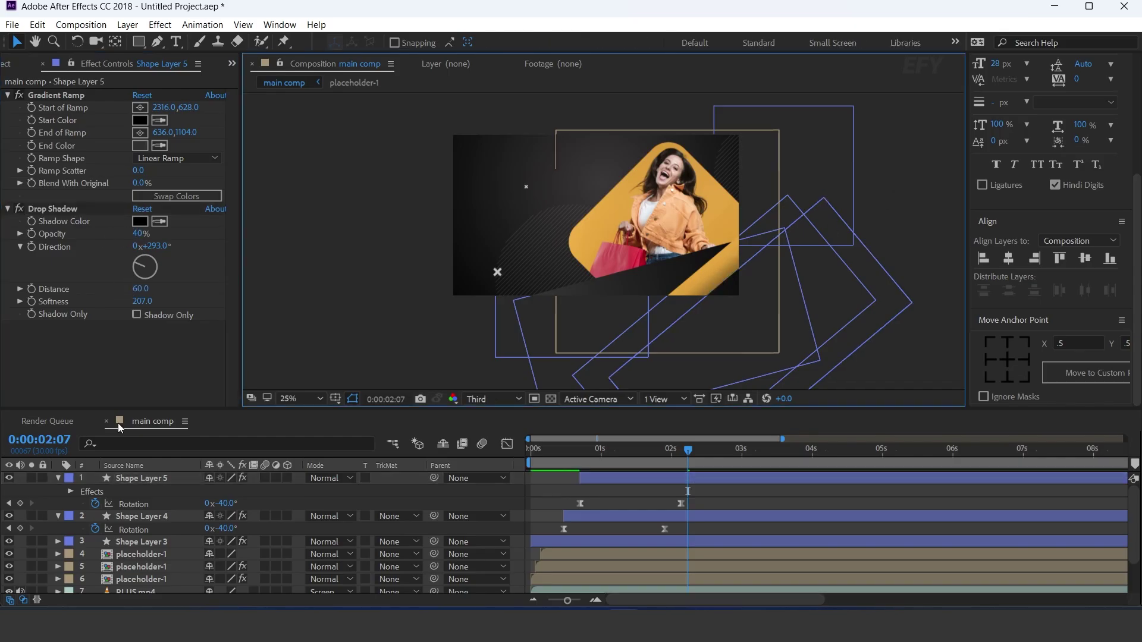
{"action": "left_click", "coordinate": [7, 95]}
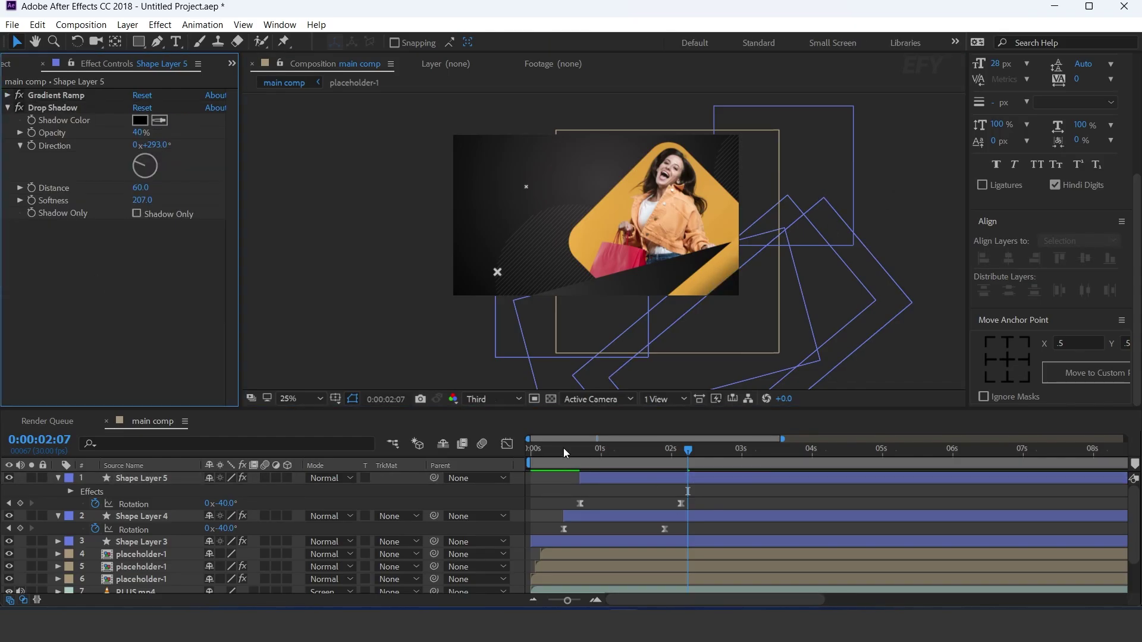
Step: Add a Drop Shadow with 19% opacity, distance 27 and softness 130 to the three placeholder-1 layers
{"action": "mouse_move", "coordinate": [563, 448]}
{"action": "left_mouse_down"}
{"action": "mouse_move", "coordinate": [552, 449]}
{"action": "mouse_move", "coordinate": [584, 452]}
{"action": "left_mouse_up"}
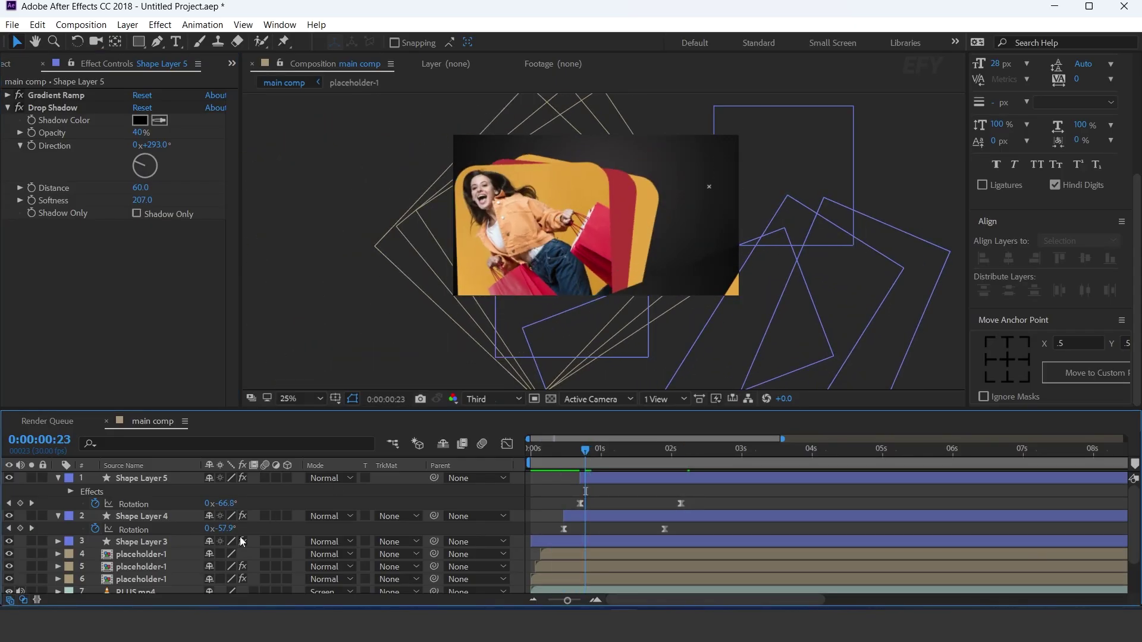
{"action": "scroll", "coordinate": [179, 535], "scroll_direction": "down", "scroll_amount": 3}
{"action": "left_click", "coordinate": [159, 513]}
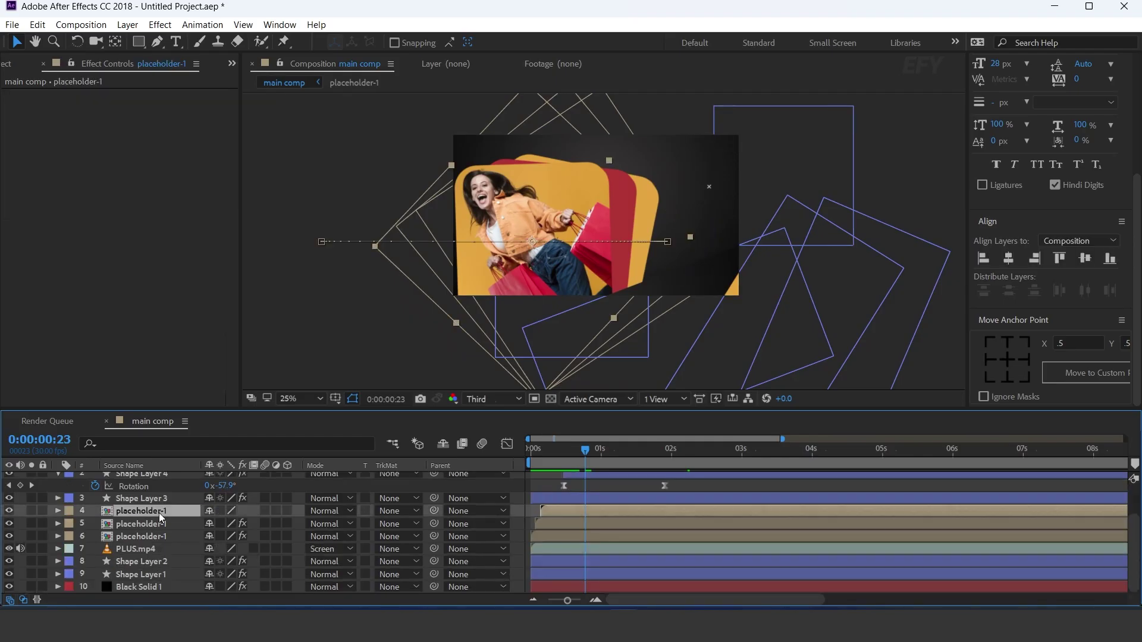
{"action": "key", "text": "ctrl+space"}
{"action": "type", "text": "drop"}
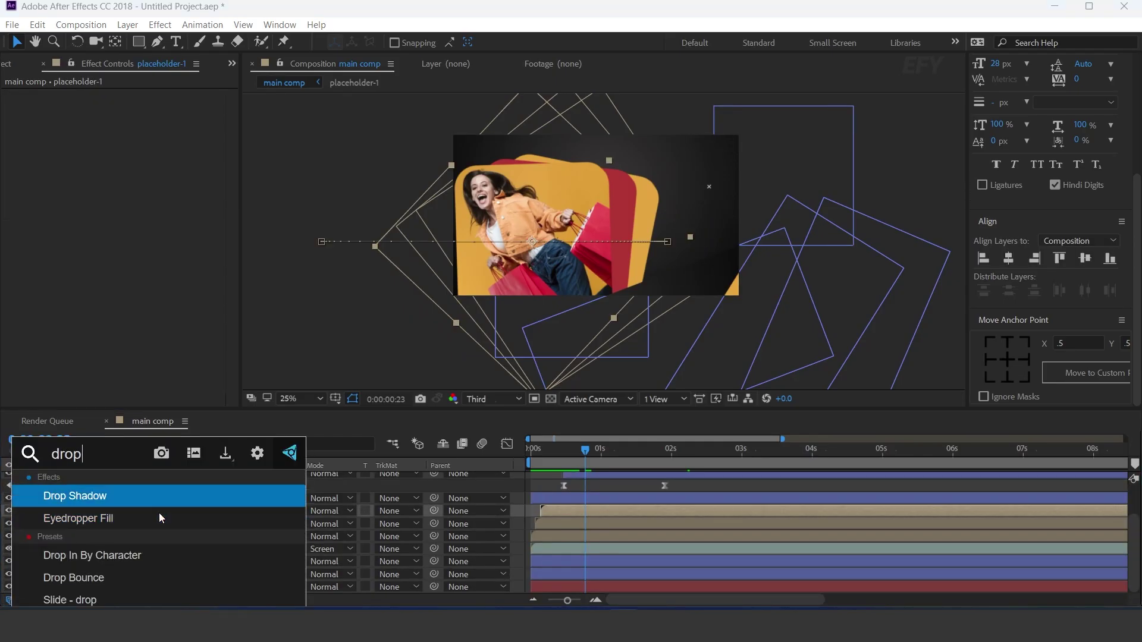
{"action": "key", "text": "Return"}
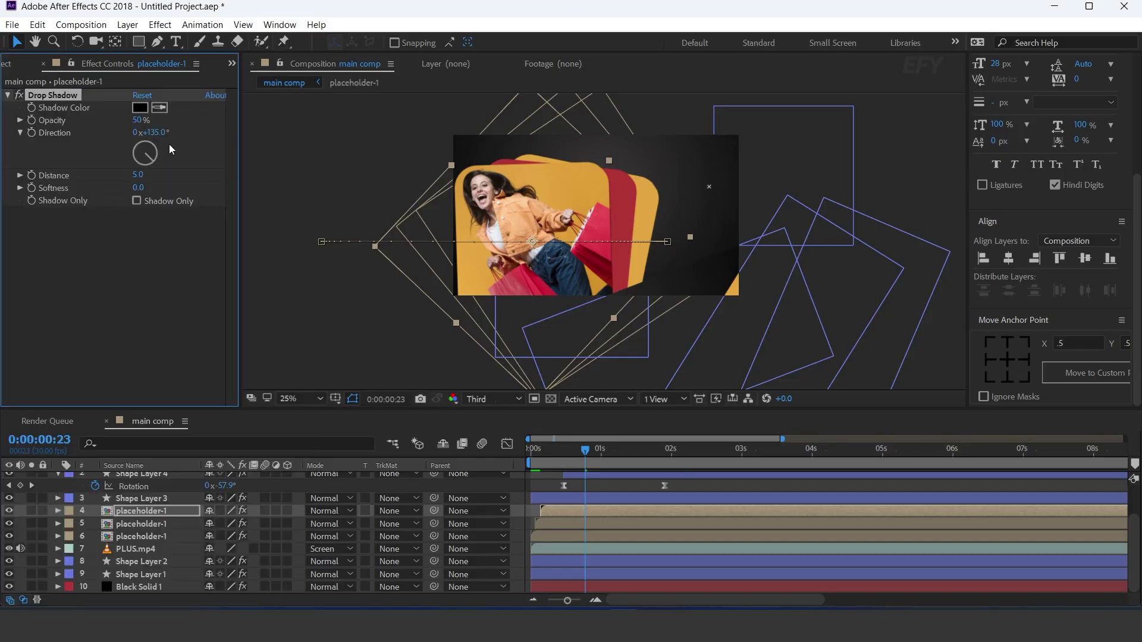
{"action": "left_click_drag", "start_coordinate": [138, 174], "coordinate": [150, 172]}
{"action": "left_click", "coordinate": [155, 523]}
{"action": "left_click", "coordinate": [155, 537]}
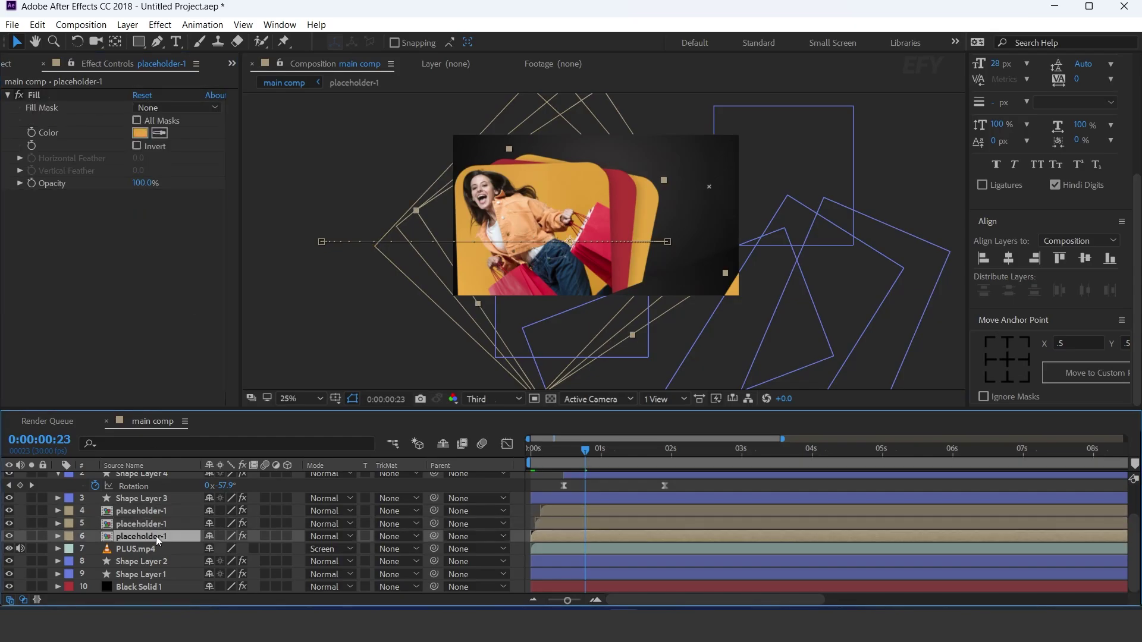
Step: Preview the composition with the new shadows and park the current time at 0:00:01:22
{"action": "left_click", "coordinate": [547, 449]}
{"action": "key", "text": "space"}
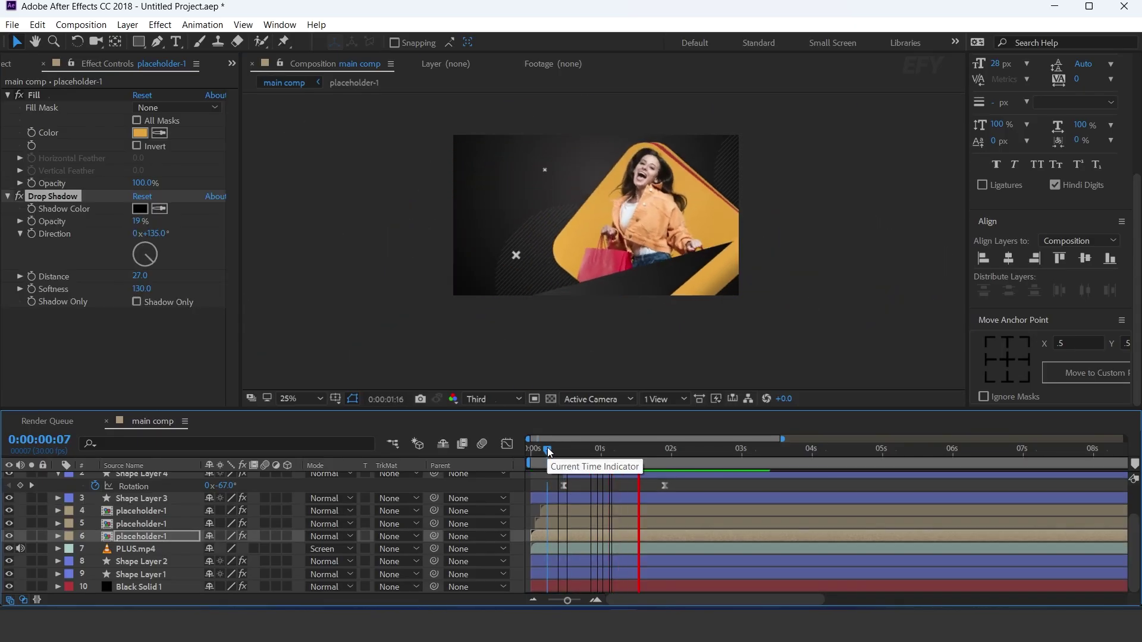
{"action": "left_click_drag", "start_coordinate": [547, 450], "coordinate": [654, 450]}
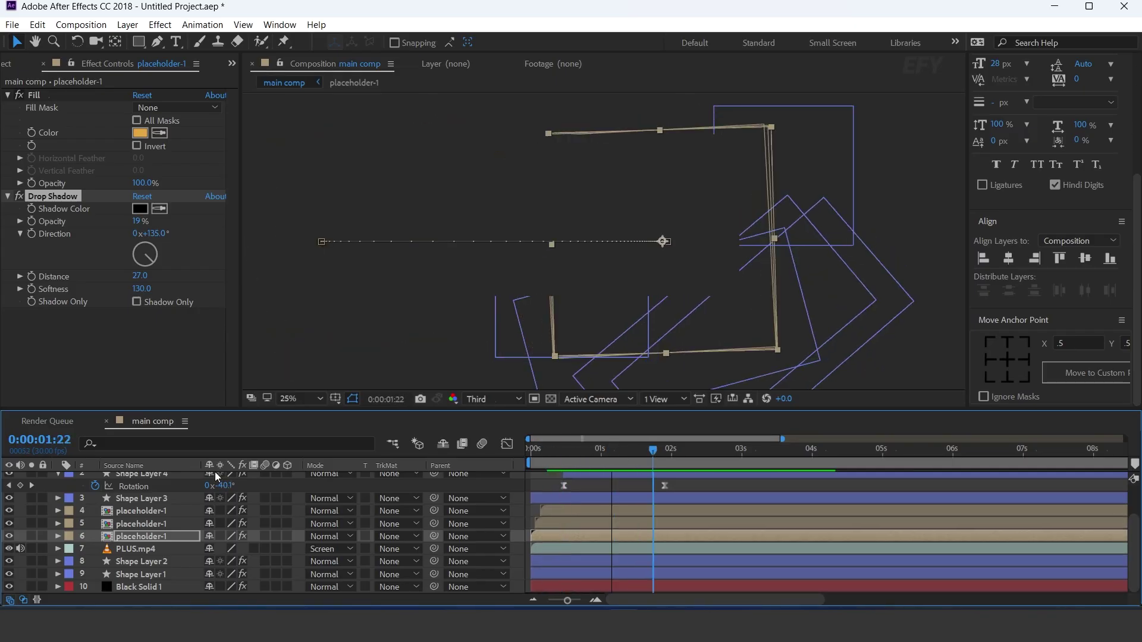
Step: Pre-compose Shape Layers 3, 4 and 5 into a new composition named "bottom shape animation", moving all attributes into it
{"action": "scroll", "coordinate": [63, 523], "scroll_direction": "up", "scroll_amount": 2}
{"action": "left_click", "coordinate": [59, 479]}
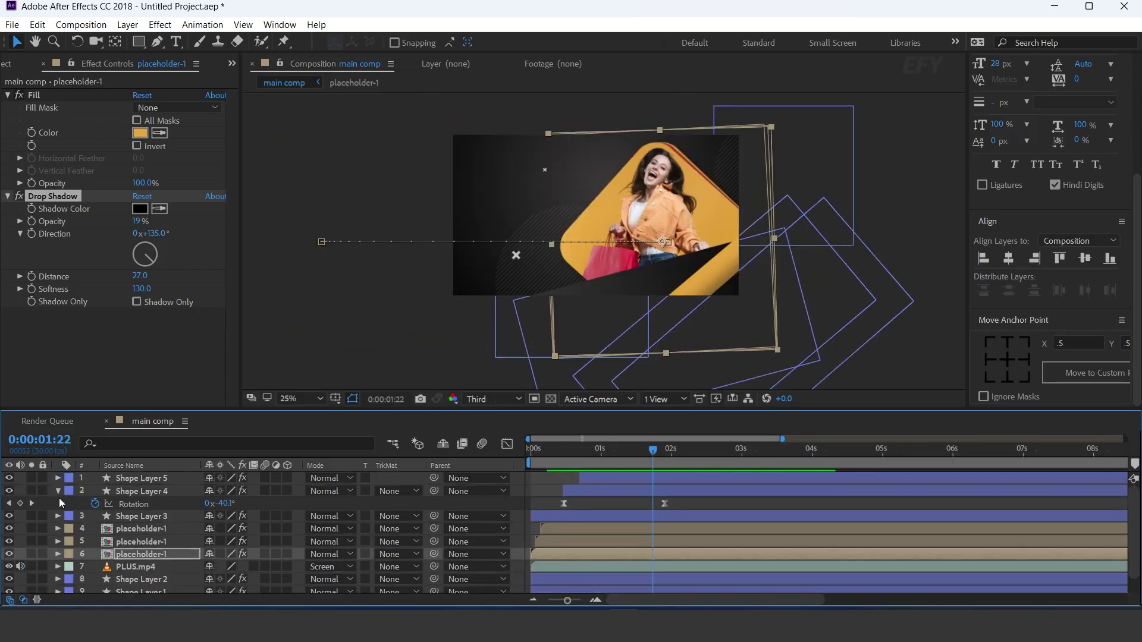
{"action": "left_click", "coordinate": [60, 491]}
{"action": "key", "text": "F2"}
{"action": "left_click", "coordinate": [153, 480]}
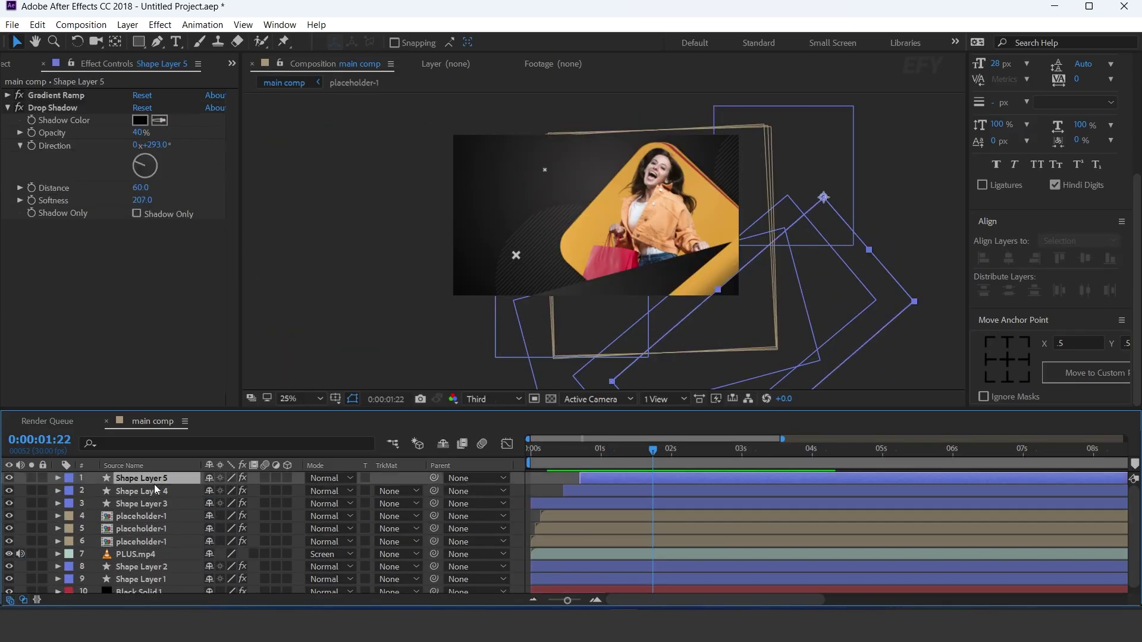
{"action": "left_click", "coordinate": [156, 504], "text": "shift"}
{"action": "right_click", "coordinate": [155, 506]}
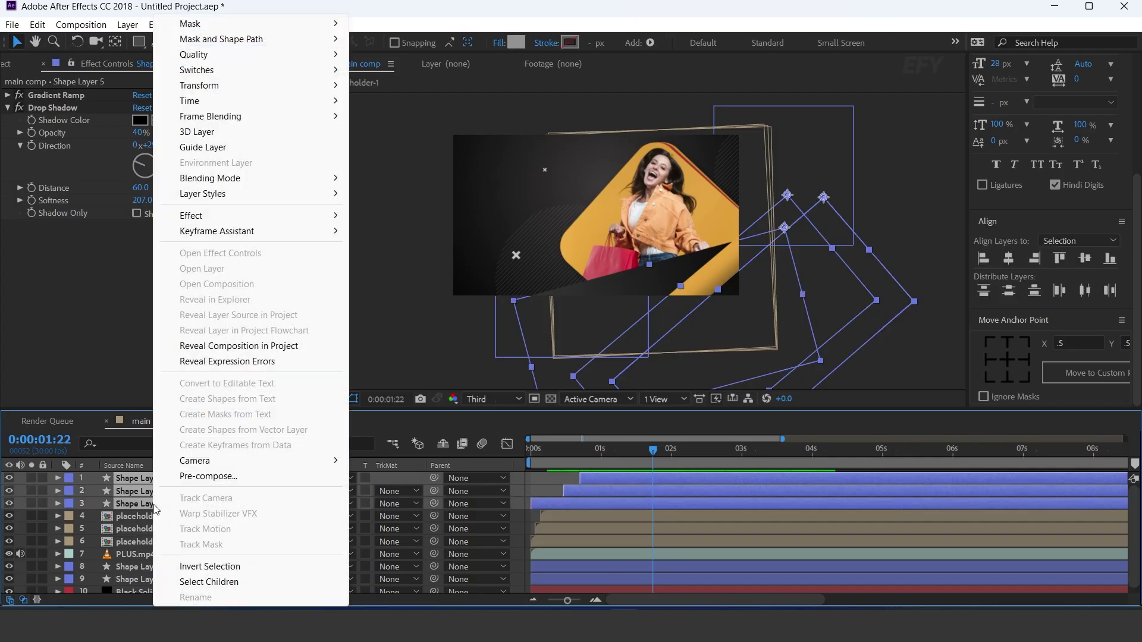
{"action": "left_click", "coordinate": [241, 477]}
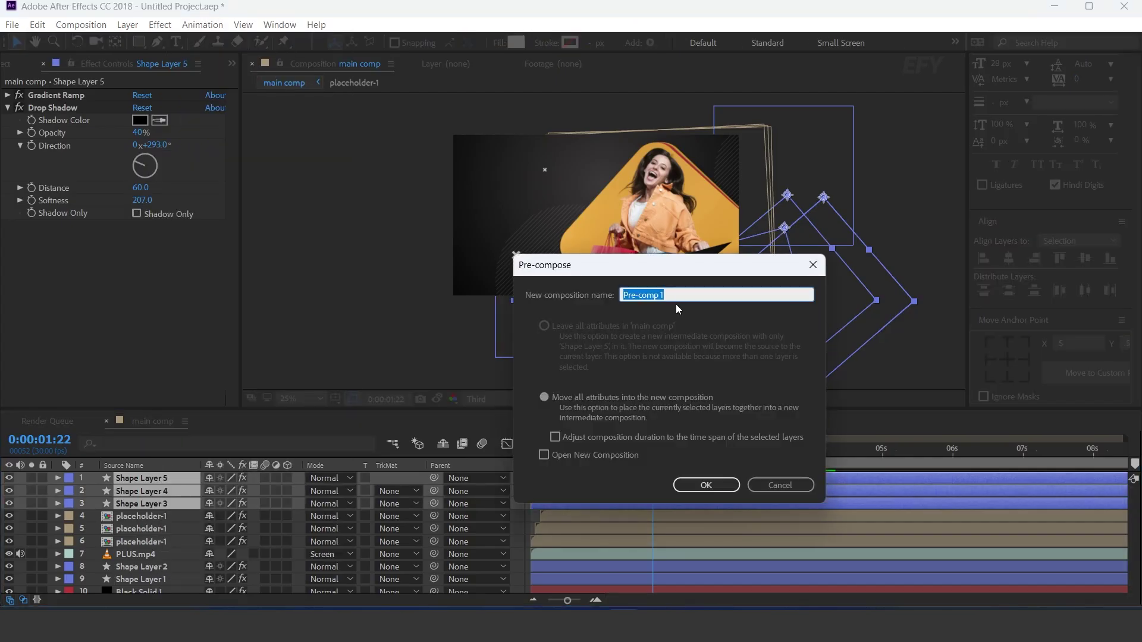
{"action": "type", "text": "bottom shape animation"}
{"action": "left_click", "coordinate": [706, 485]}
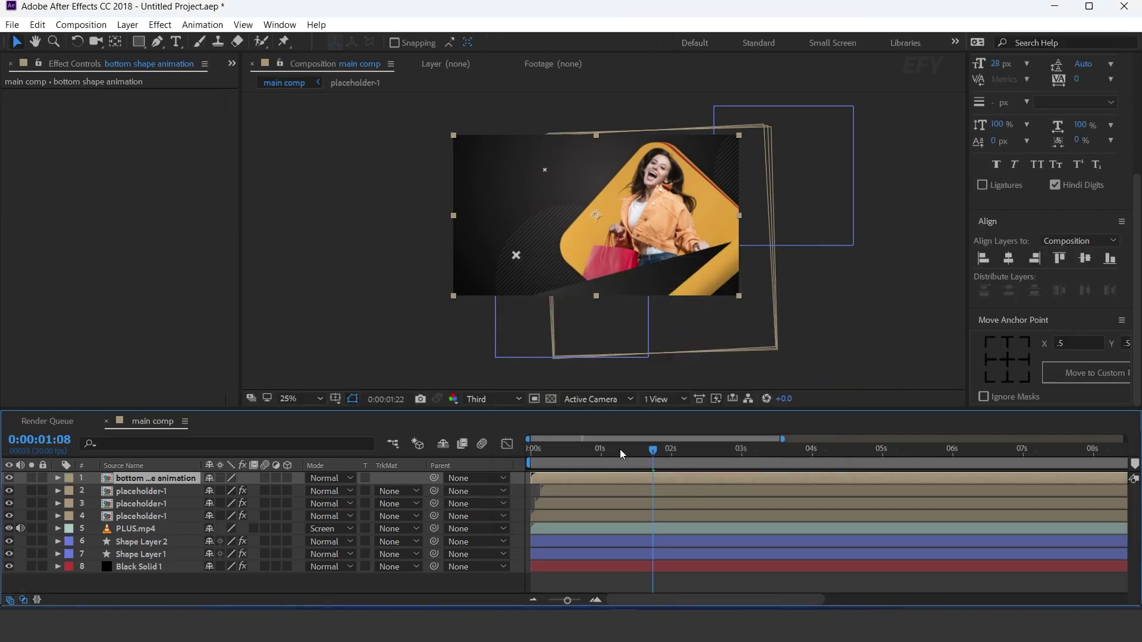
Step: Shift the three placeholder-1 layers 4 frames later as a group, keeping their stagger, and preview the composition
{"action": "left_click_drag", "start_coordinate": [620, 448], "coordinate": [486, 469]}
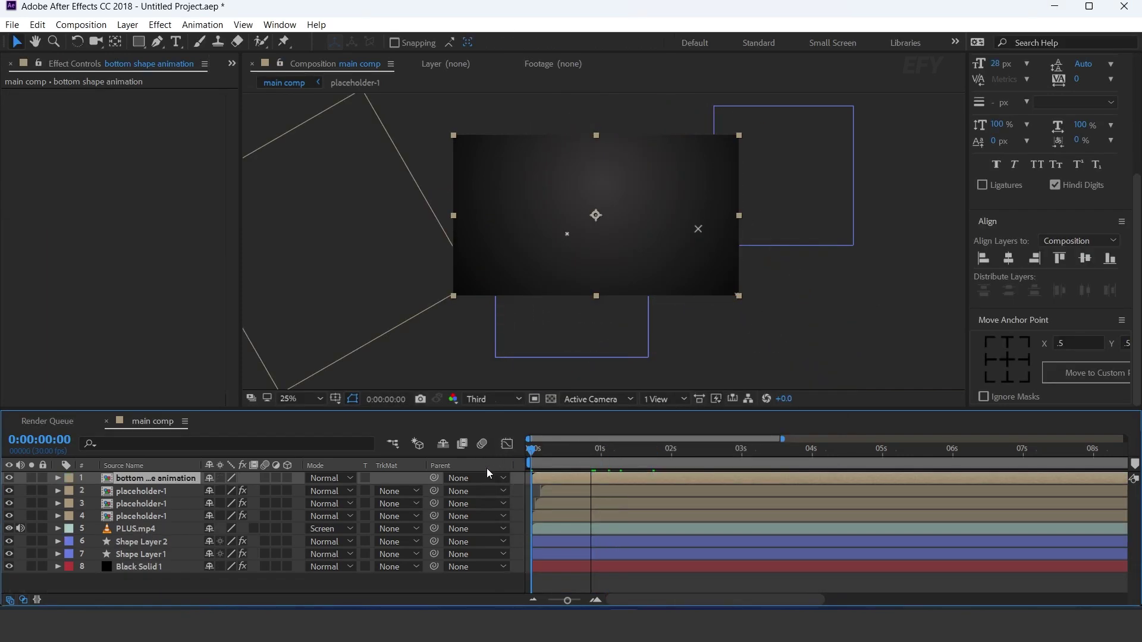
{"action": "left_click", "coordinate": [596, 600]}
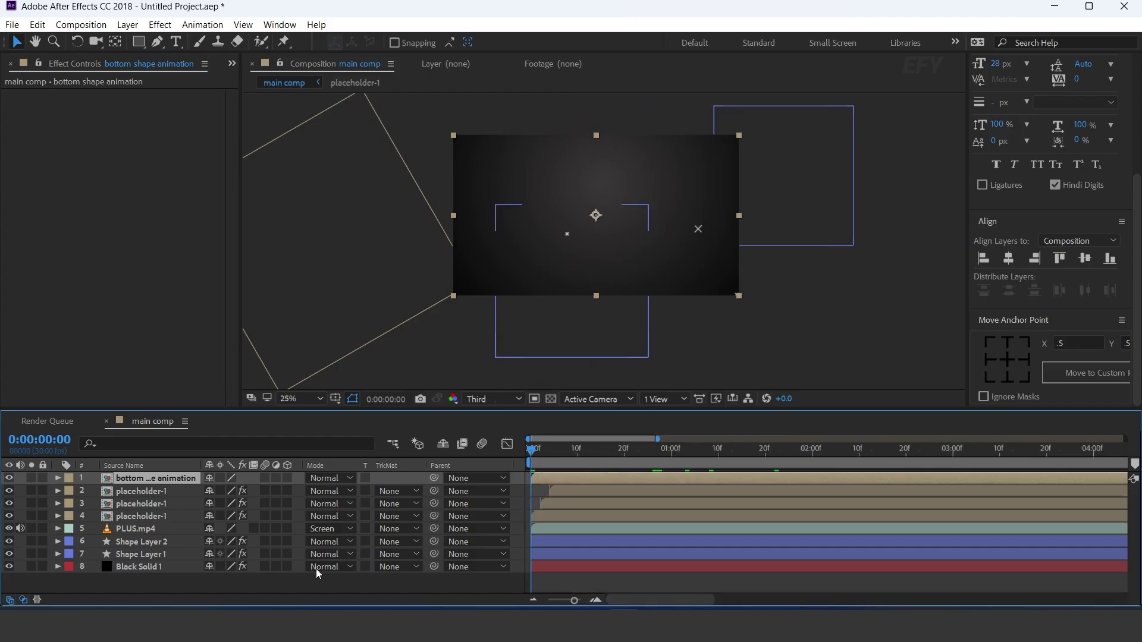
{"action": "left_click", "coordinate": [156, 516]}
{"action": "left_click", "coordinate": [156, 491], "text": "shift"}
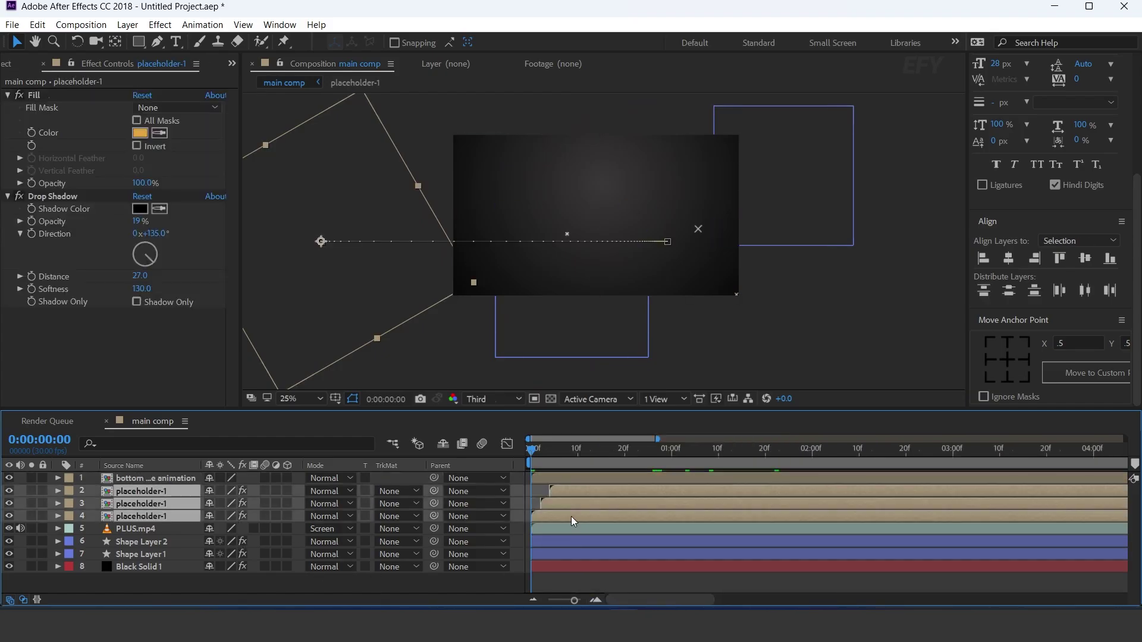
{"action": "left_click_drag", "start_coordinate": [571, 517], "coordinate": [591, 516]}
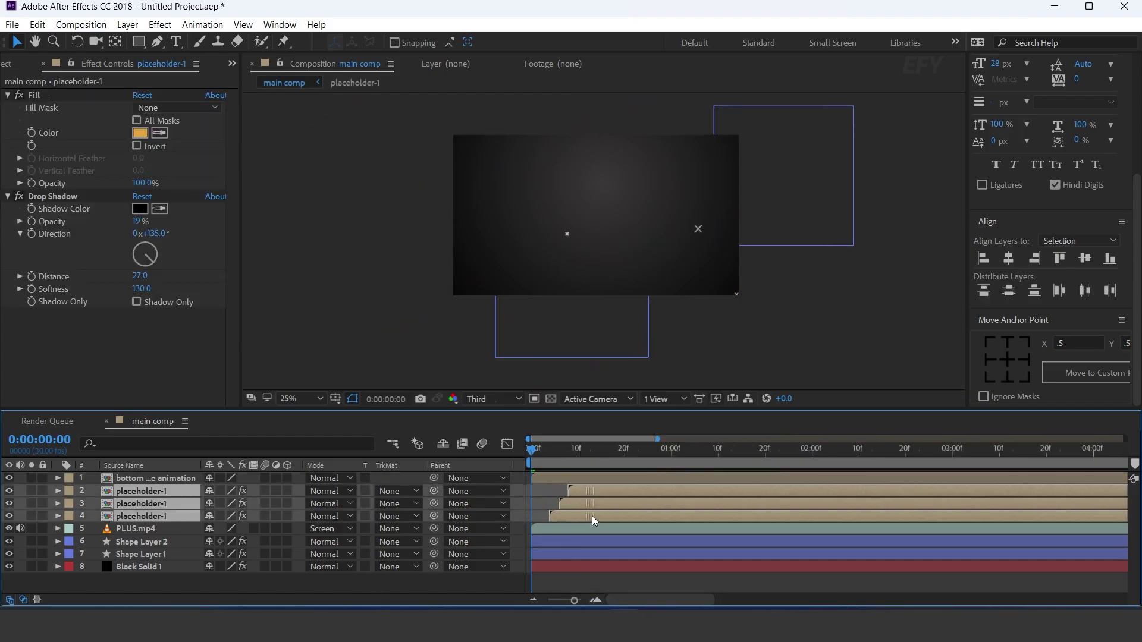
{"action": "left_click", "coordinate": [596, 601]}
{"action": "key", "text": "space"}
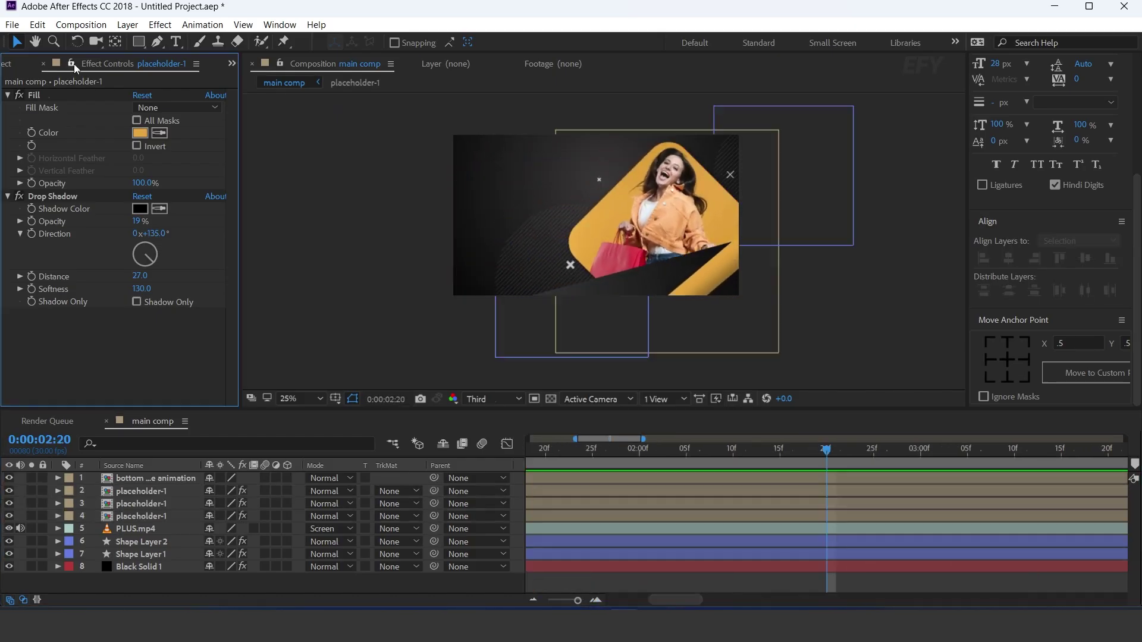
Step: Create a new 800 x 800 px composition named "discount" at 30 fps with a 20-second duration
{"action": "scroll", "coordinate": [74, 63], "scroll_direction": "up", "scroll_amount": 1}
{"action": "left_click", "coordinate": [99, 332]}
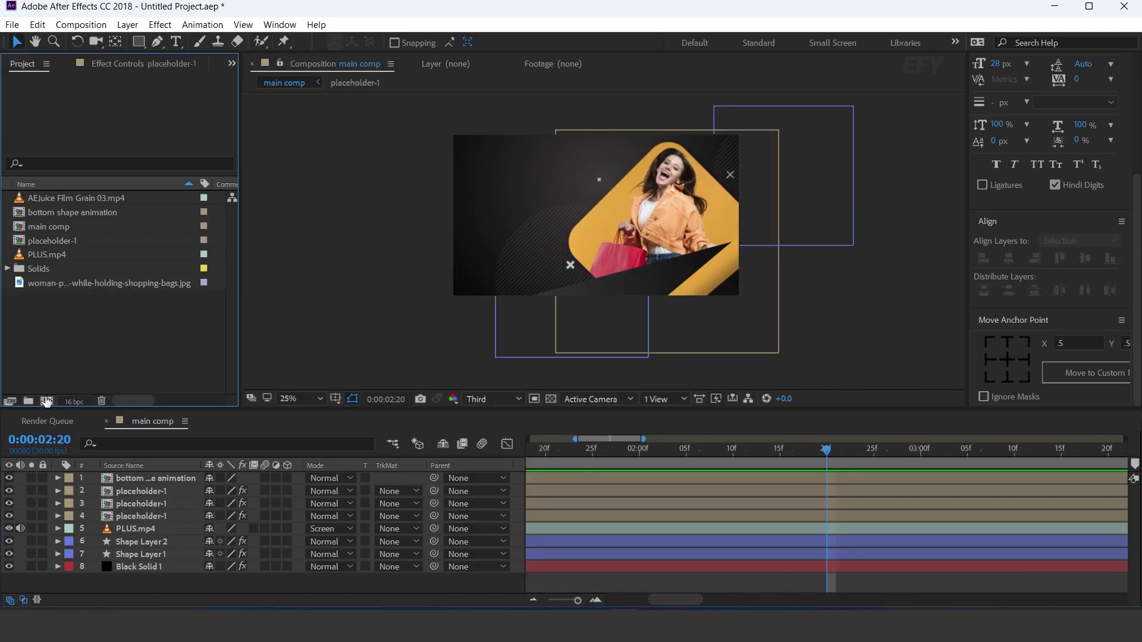
{"action": "left_click", "coordinate": [46, 402]}
{"action": "key", "text": "Tab"}
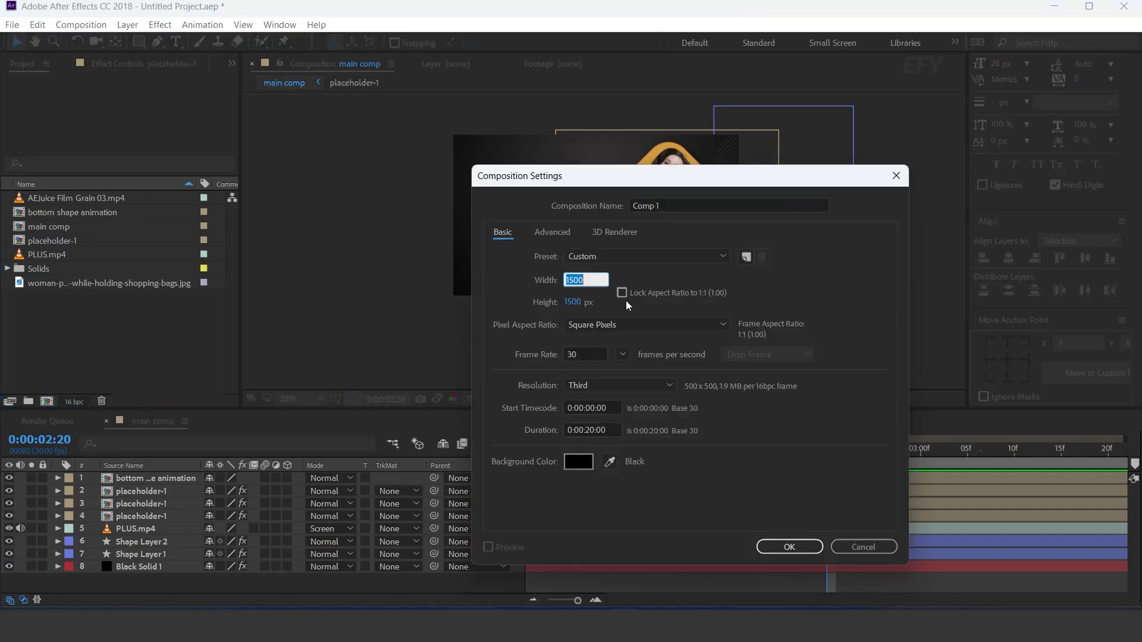
{"action": "type", "text": "800"}
{"action": "key", "text": "Tab"}
{"action": "type", "text": "800"}
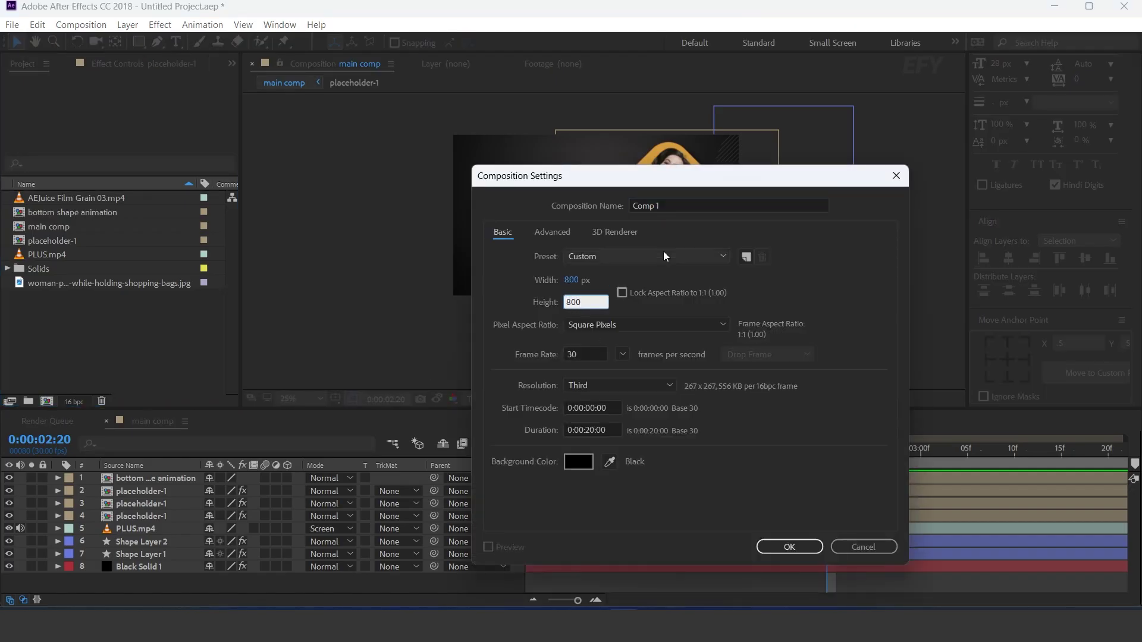
{"action": "left_click", "coordinate": [658, 206]}
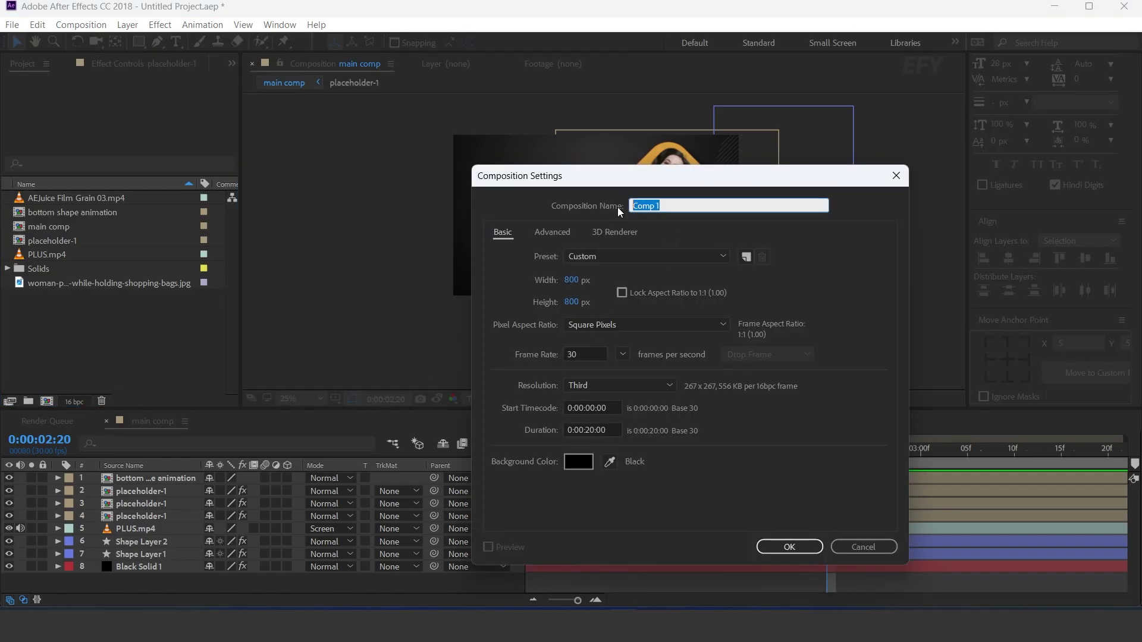
{"action": "type", "text": "discount"}
{"action": "key", "text": "Return"}
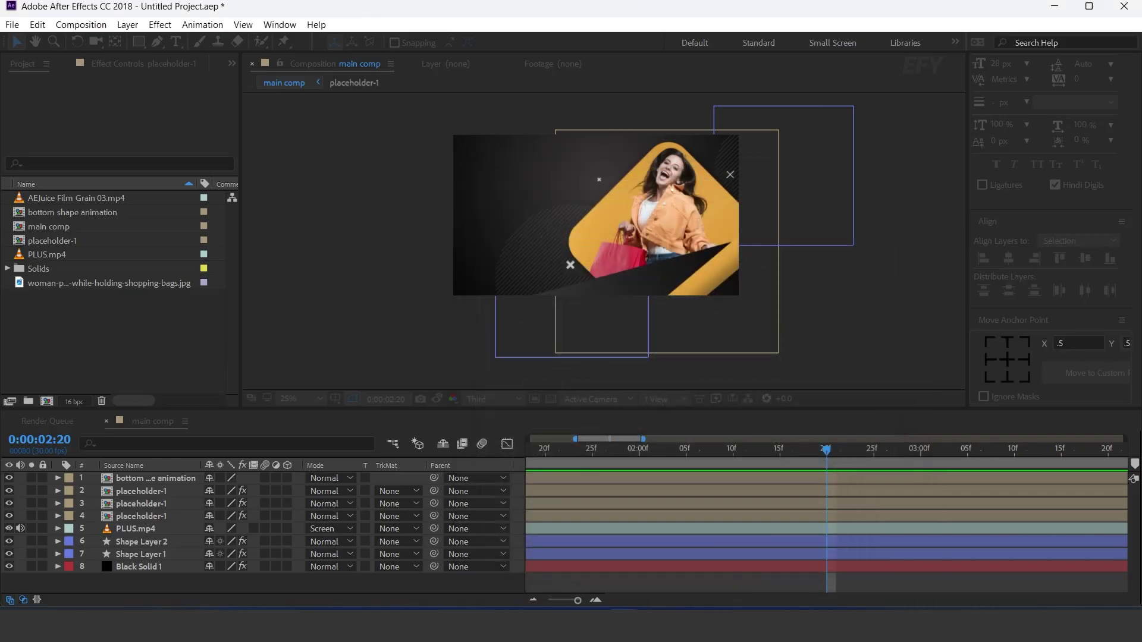
Step: Draw a large red circle with the Ellipse tool, centre it in the discount composition and centre its anchor point
{"action": "left_click", "coordinate": [139, 42]}
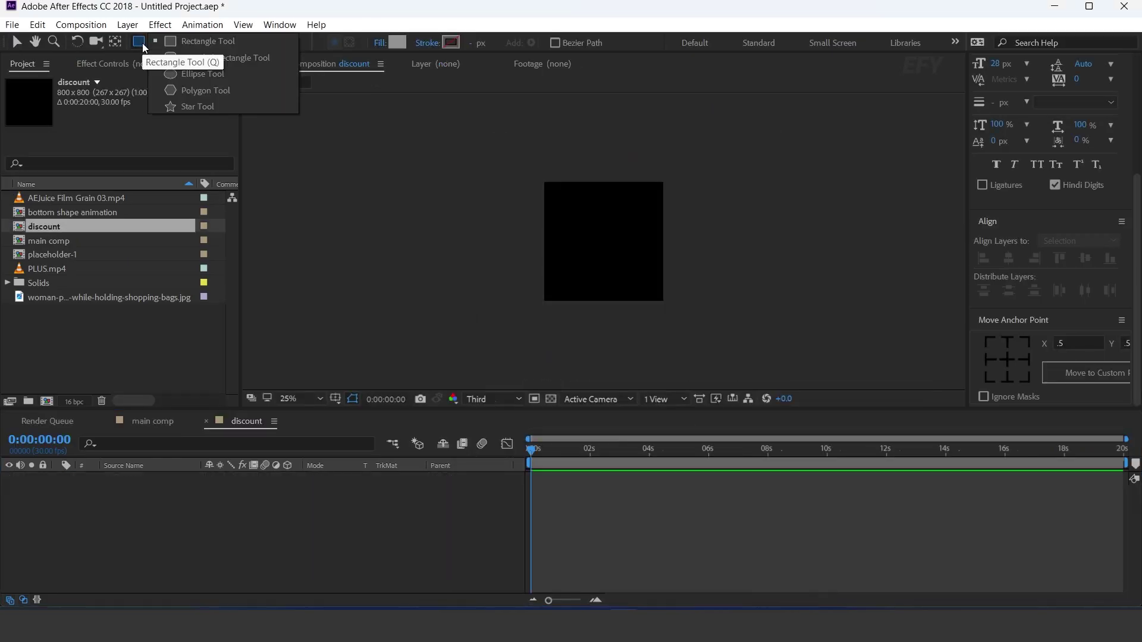
{"action": "left_click", "coordinate": [187, 74]}
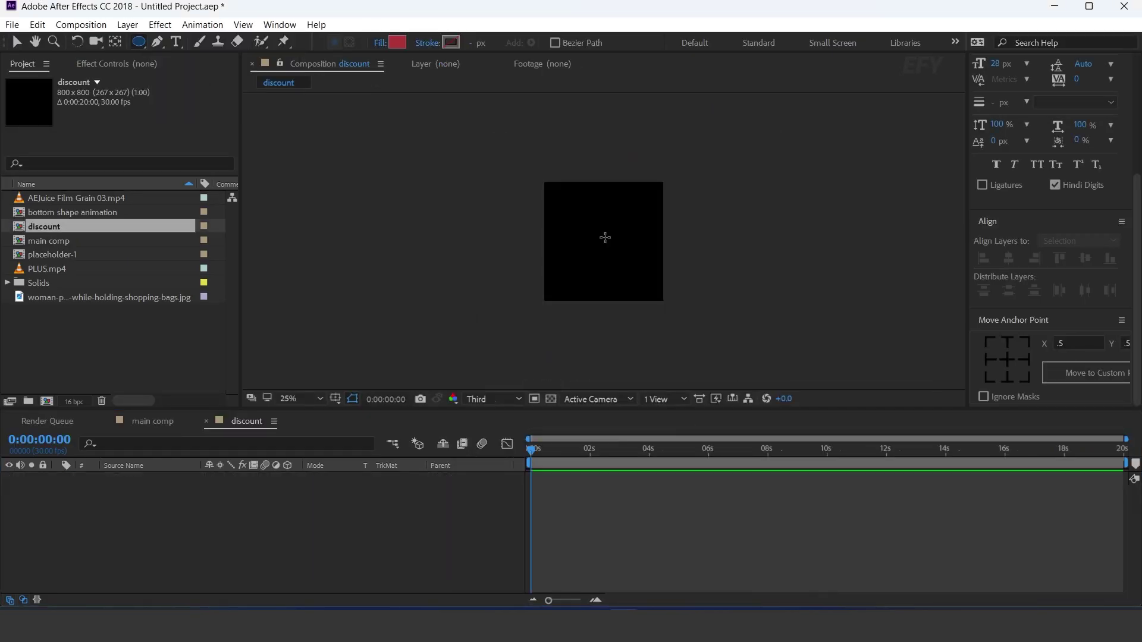
{"action": "left_click_drag", "start_coordinate": [605, 238], "coordinate": [656, 258]}
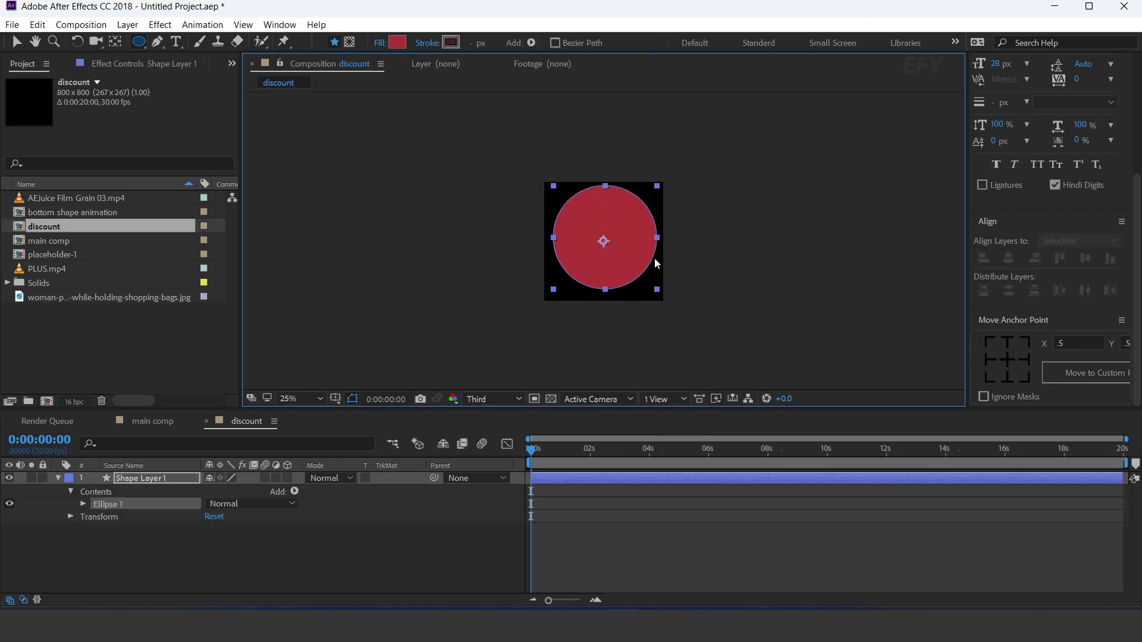
{"action": "scroll", "coordinate": [655, 263], "scroll_direction": "up", "scroll_amount": 2}
{"action": "left_click", "coordinate": [1009, 259]}
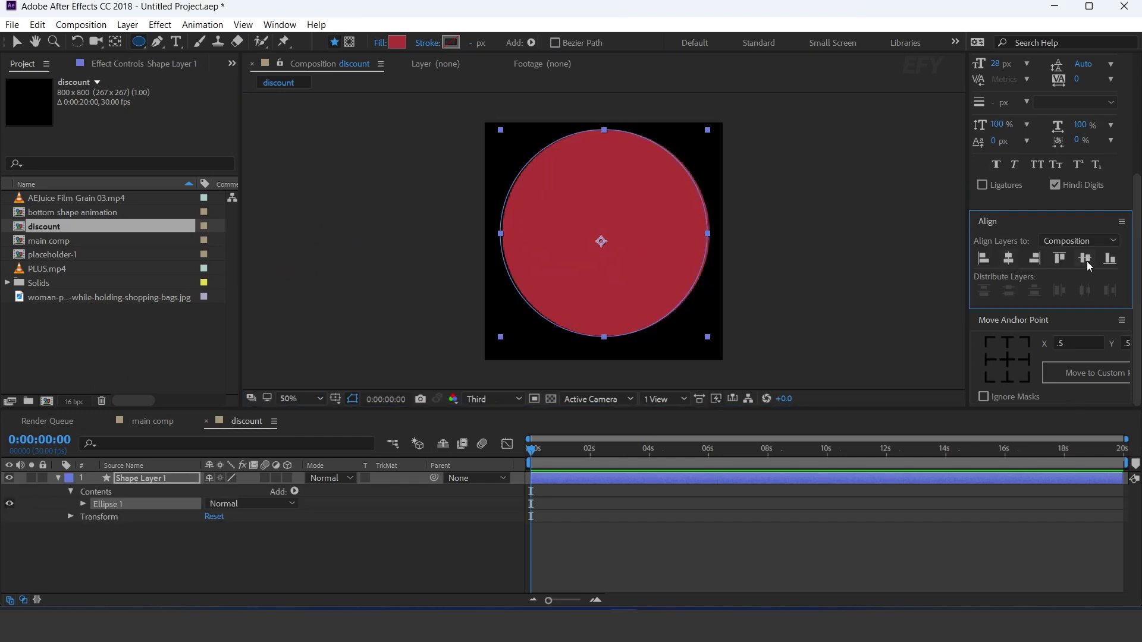
{"action": "left_click", "coordinate": [1087, 262]}
{"action": "left_click", "coordinate": [1007, 360]}
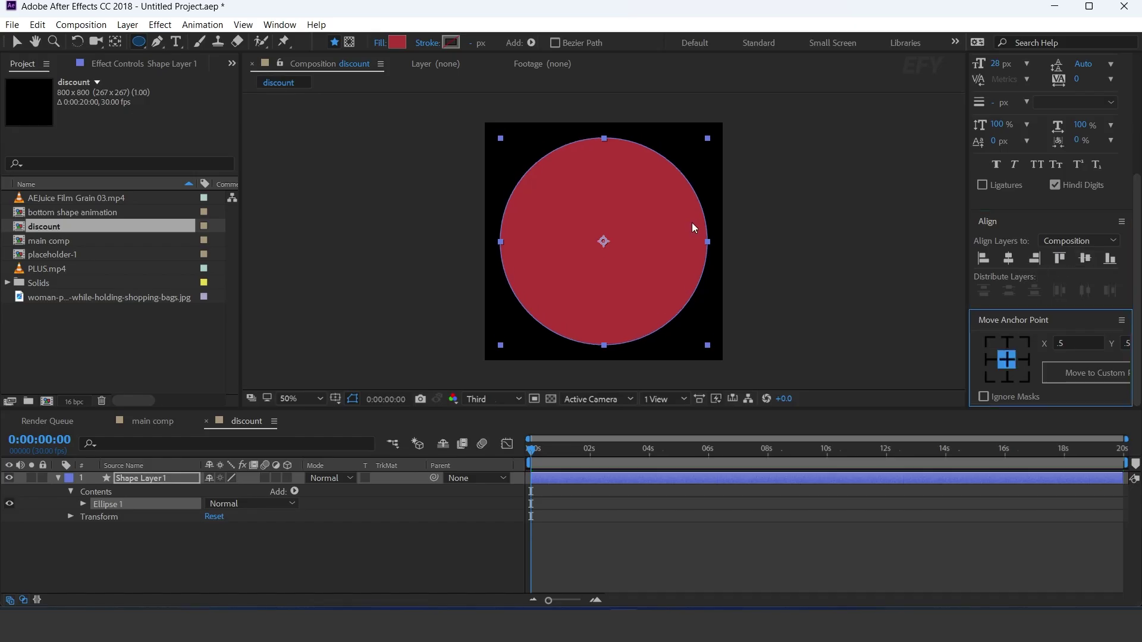
Step: Add white, centre-aligned text "50% OFF" on two lines over the circle in Montserrat Bold, 254 px with 220 px leading
{"action": "left_click", "coordinate": [173, 543]}
{"action": "key", "text": "v"}
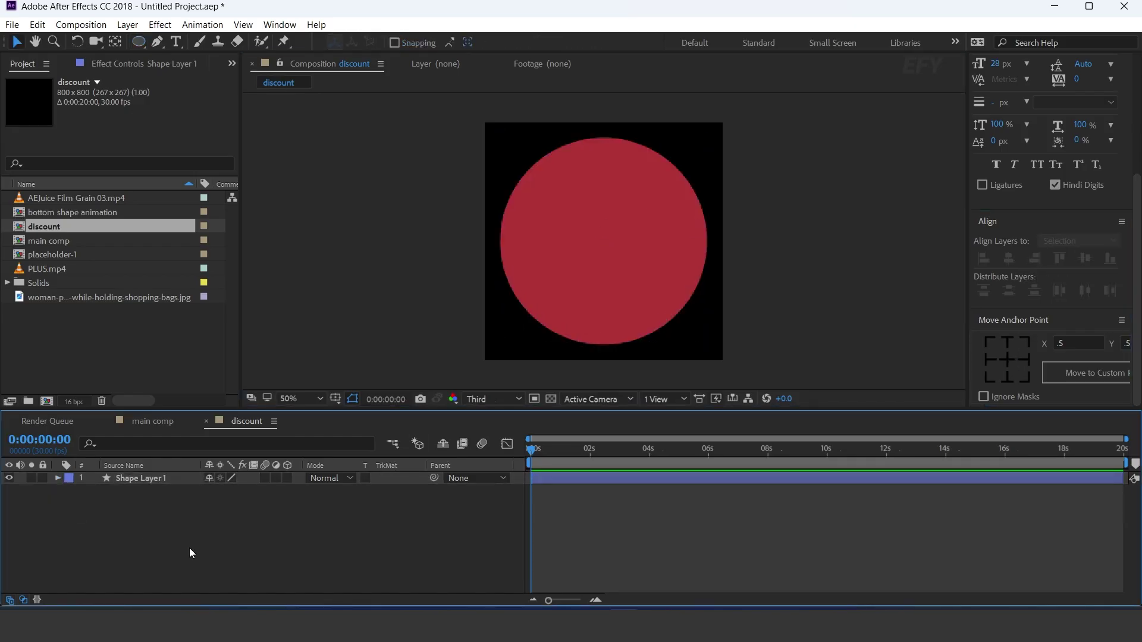
{"action": "left_click", "coordinate": [175, 44]}
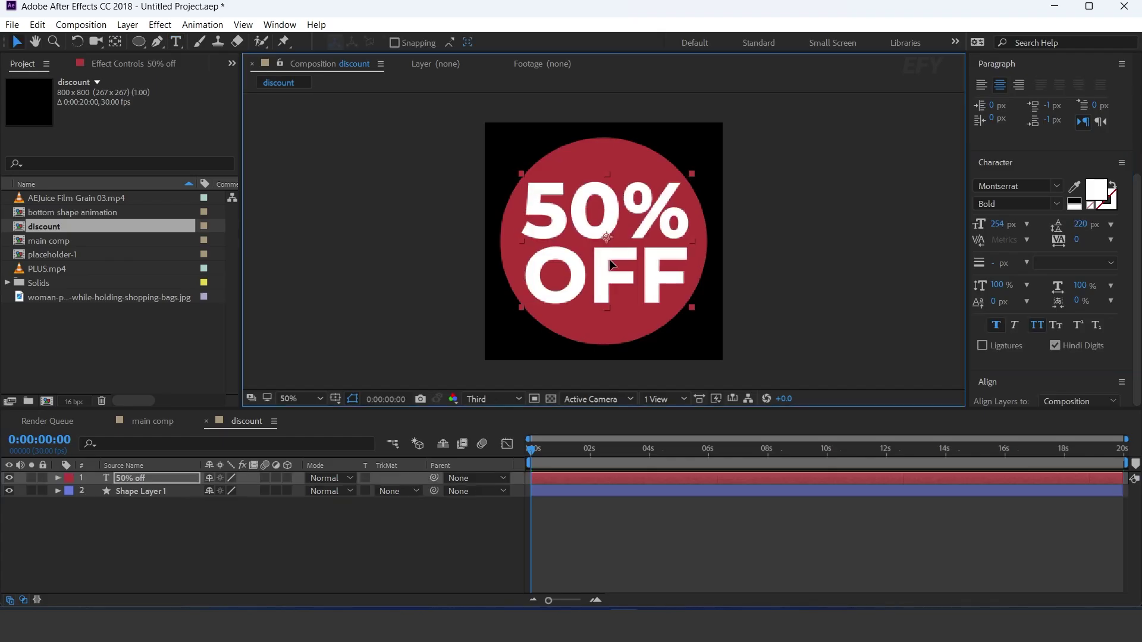
{"action": "left_click", "coordinate": [324, 553]}
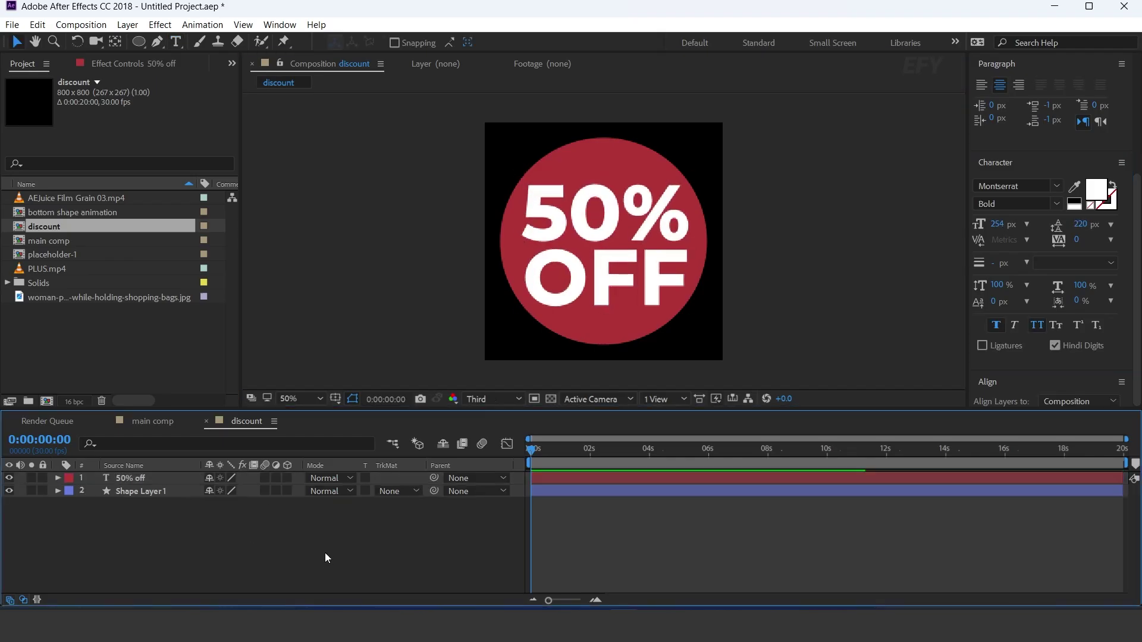
Step: Return to the main comp and add the discount composition as its topmost layer
{"action": "left_click", "coordinate": [206, 421]}
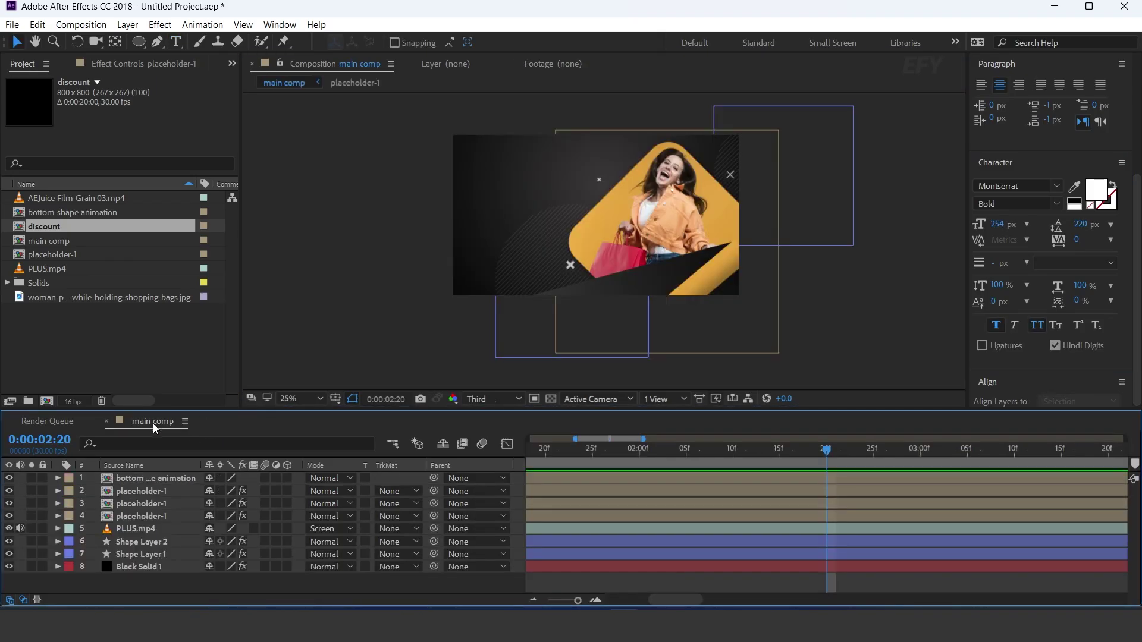
{"action": "left_click", "coordinate": [86, 341]}
{"action": "left_click", "coordinate": [30, 213]}
{"action": "left_click", "coordinate": [20, 231]}
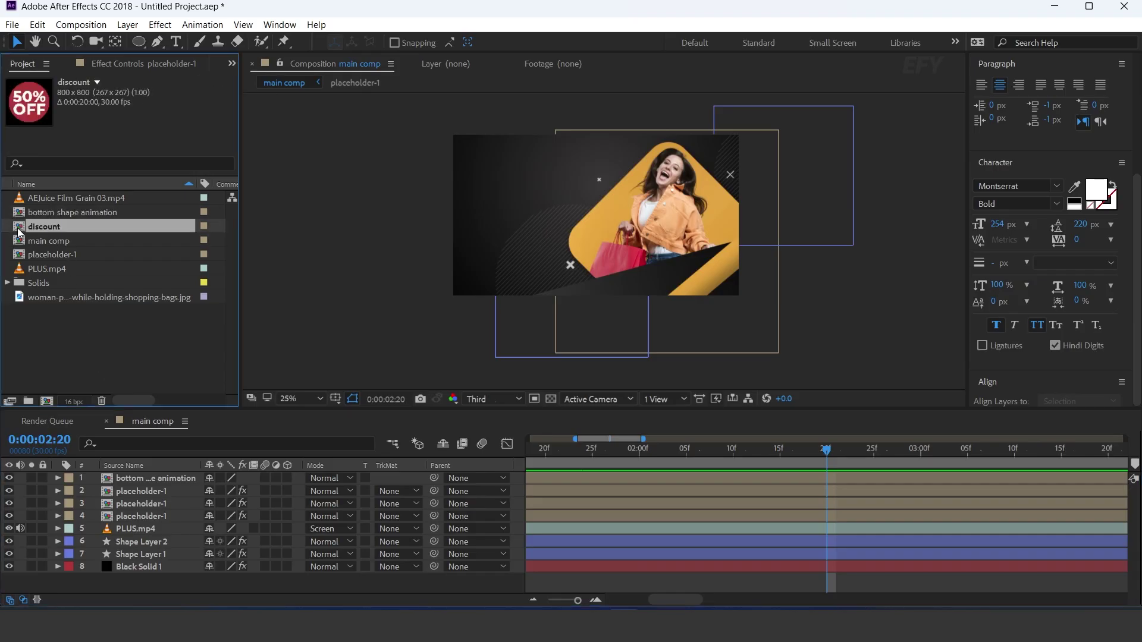
{"action": "left_click_drag", "start_coordinate": [150, 455], "coordinate": [179, 473]}
Step: Scale the discount layer to 47% and move the badge over the photo diamond's left edge
{"action": "key", "text": "s"}
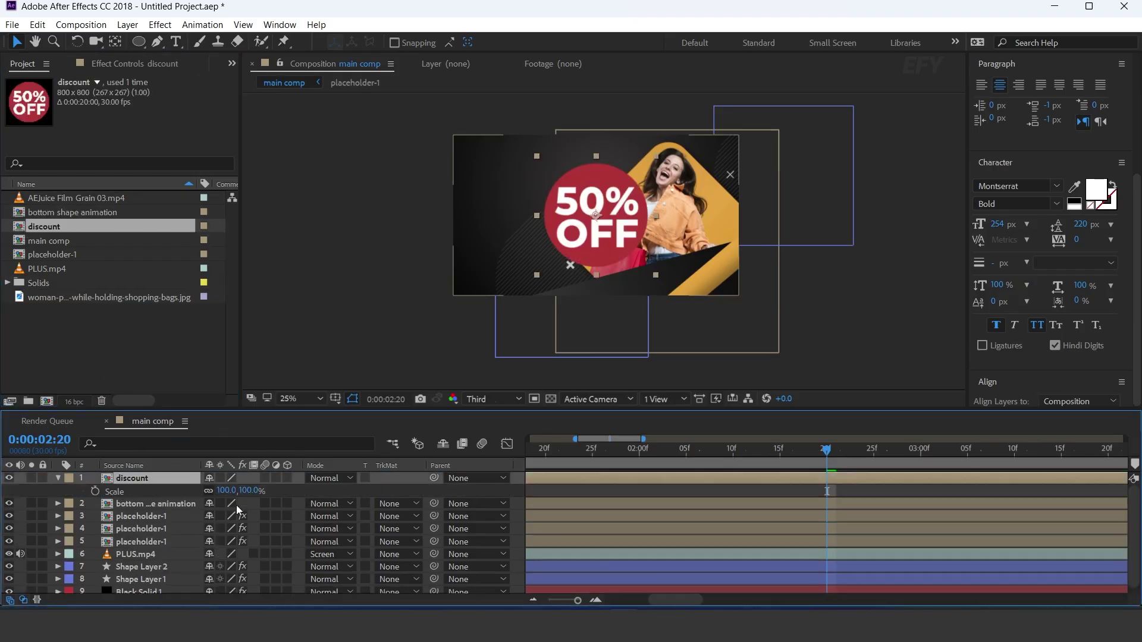
{"action": "left_click_drag", "start_coordinate": [259, 491], "coordinate": [212, 493]}
{"action": "scroll", "coordinate": [650, 255], "scroll_direction": "up", "scroll_amount": 3}
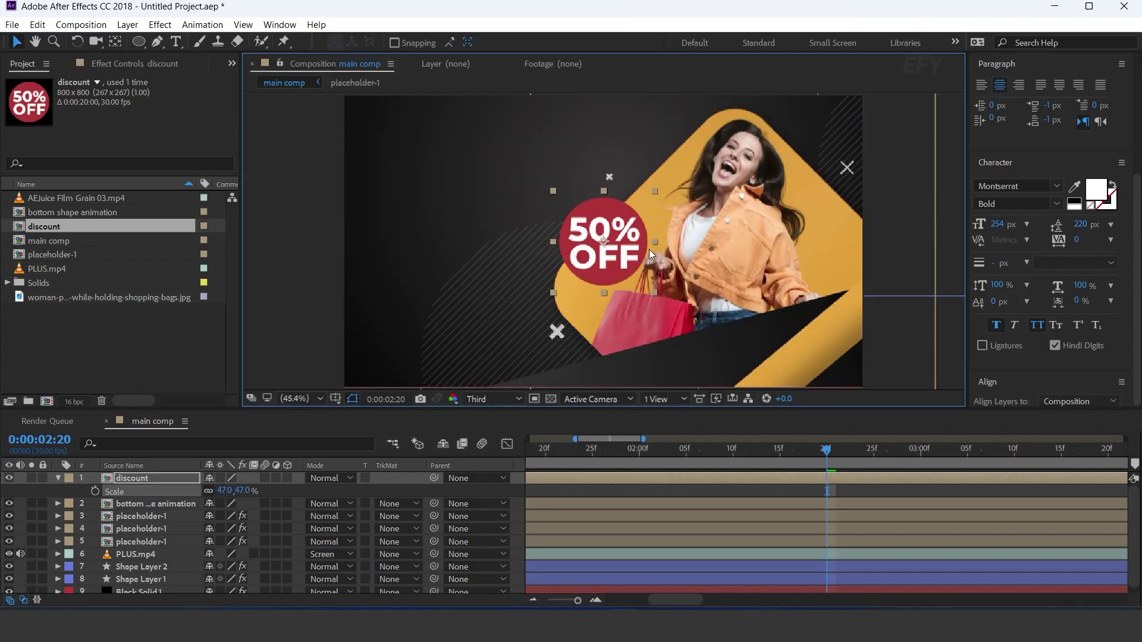
{"action": "left_click_drag", "start_coordinate": [596, 232], "coordinate": [590, 219]}
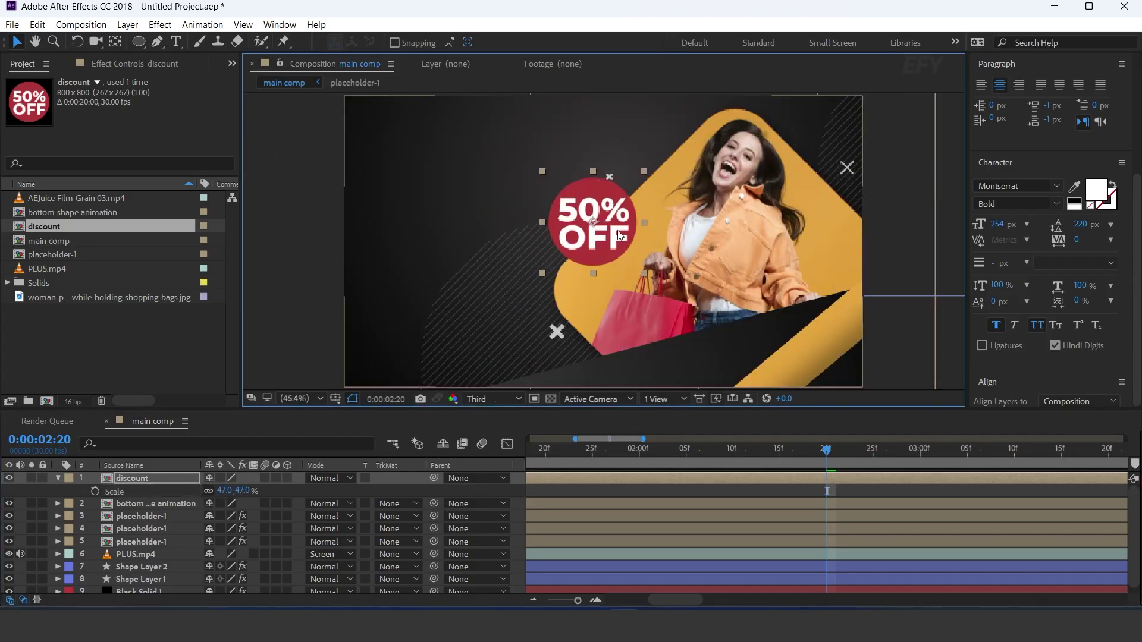
Step: Keyframe the discount layer's Scale to 50% at 0:00:00:10 and 0% at 0:00:00:00
{"action": "scroll", "coordinate": [827, 529], "scroll_direction": "left", "scroll_amount": 3}
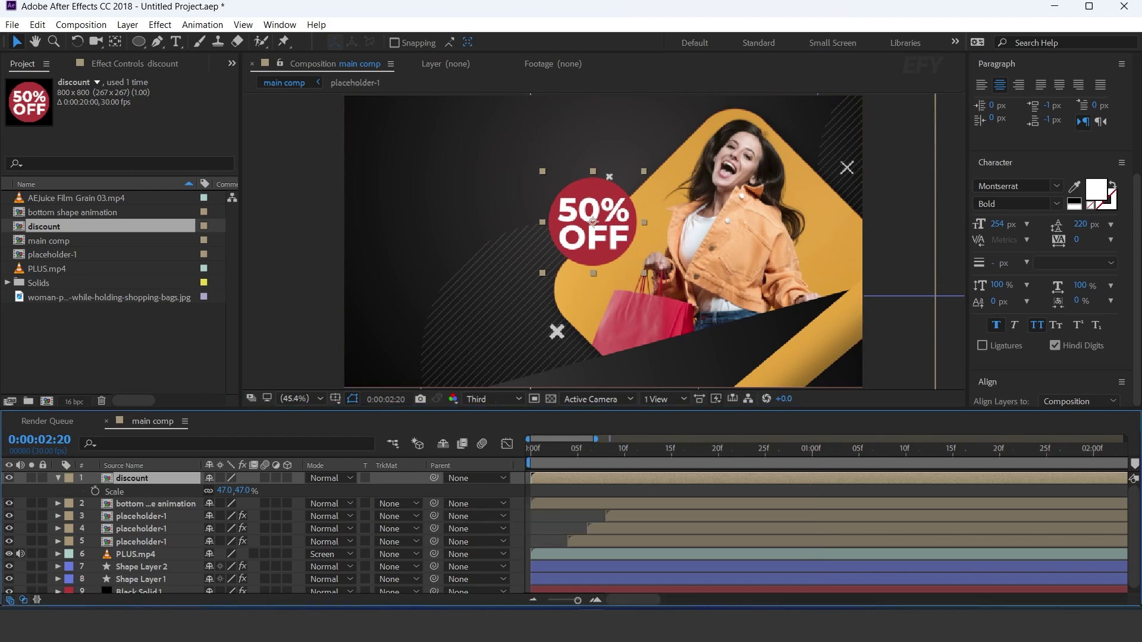
{"action": "left_click", "coordinate": [597, 600]}
{"action": "left_click", "coordinate": [597, 601]}
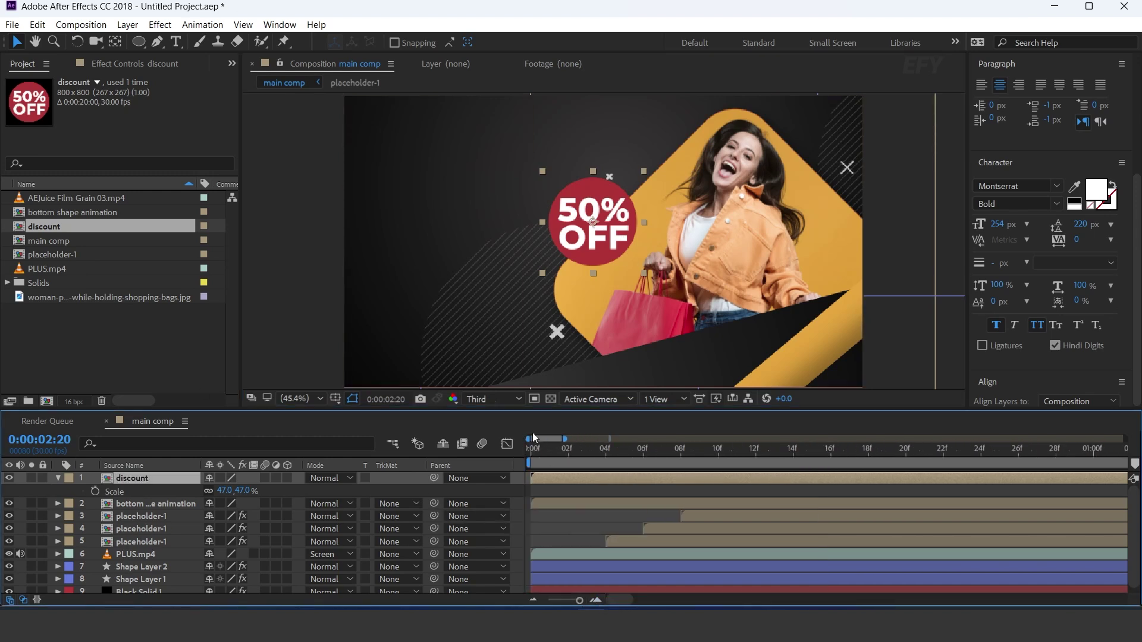
{"action": "left_click_drag", "start_coordinate": [604, 455], "coordinate": [717, 456]}
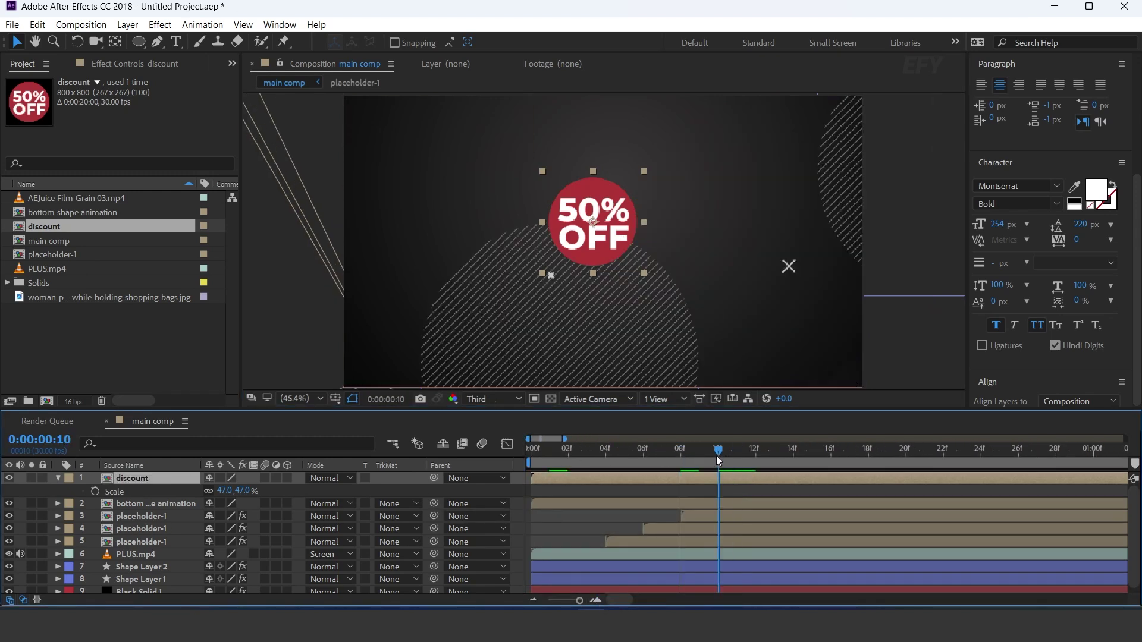
{"action": "left_click", "coordinate": [95, 492]}
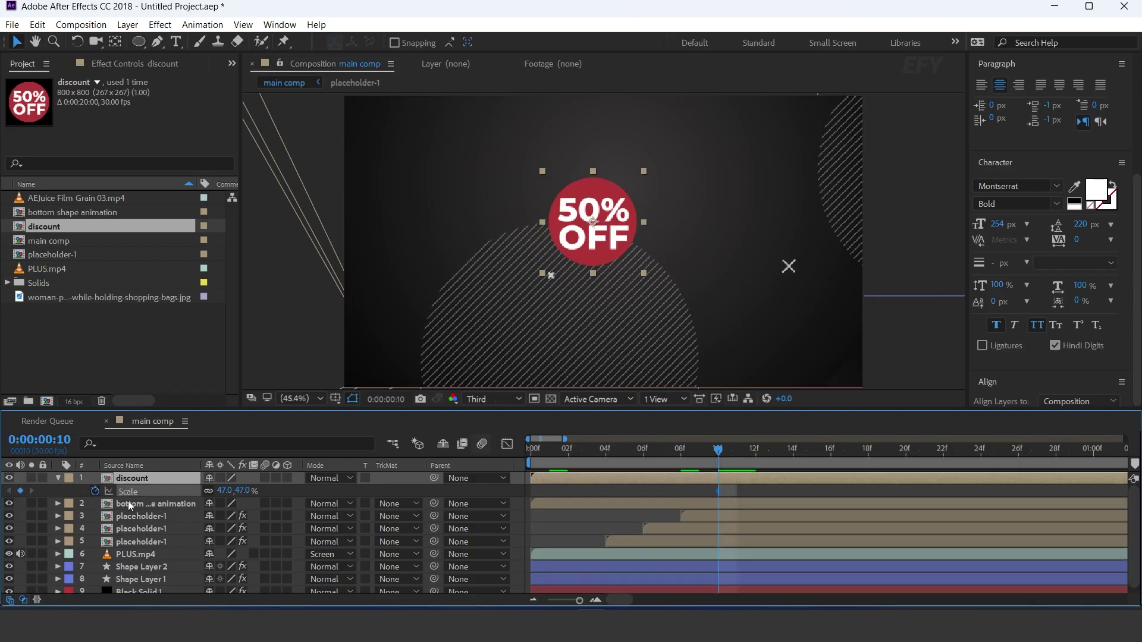
{"action": "left_click_drag", "start_coordinate": [718, 452], "coordinate": [522, 456]}
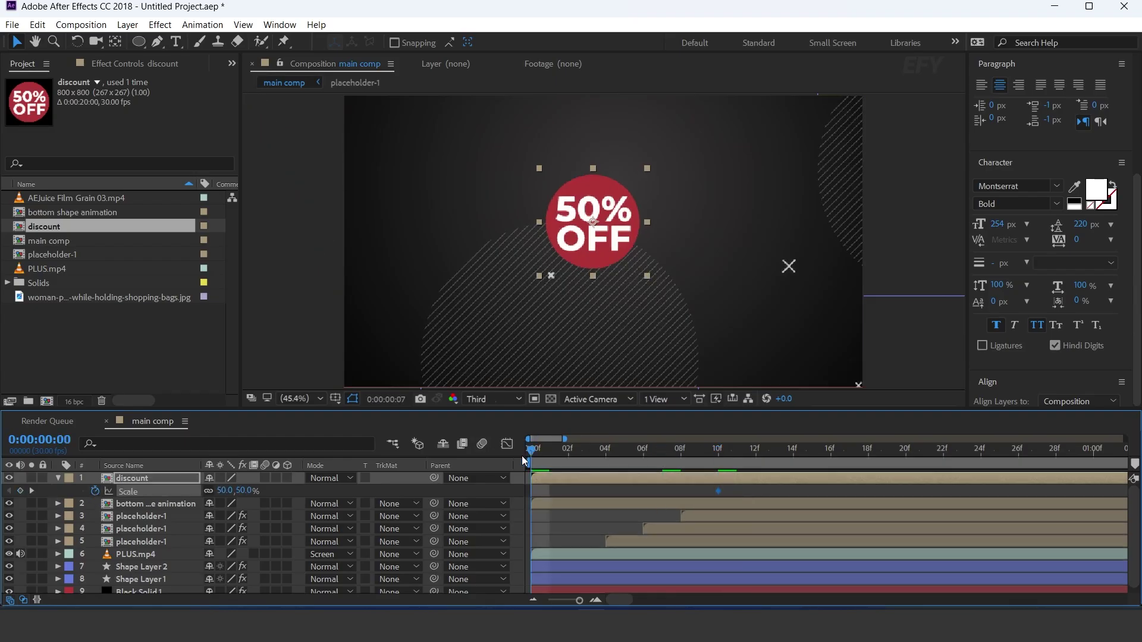
{"action": "left_click", "coordinate": [247, 491]}
{"action": "type", "text": "0"}
{"action": "key", "text": "Return"}
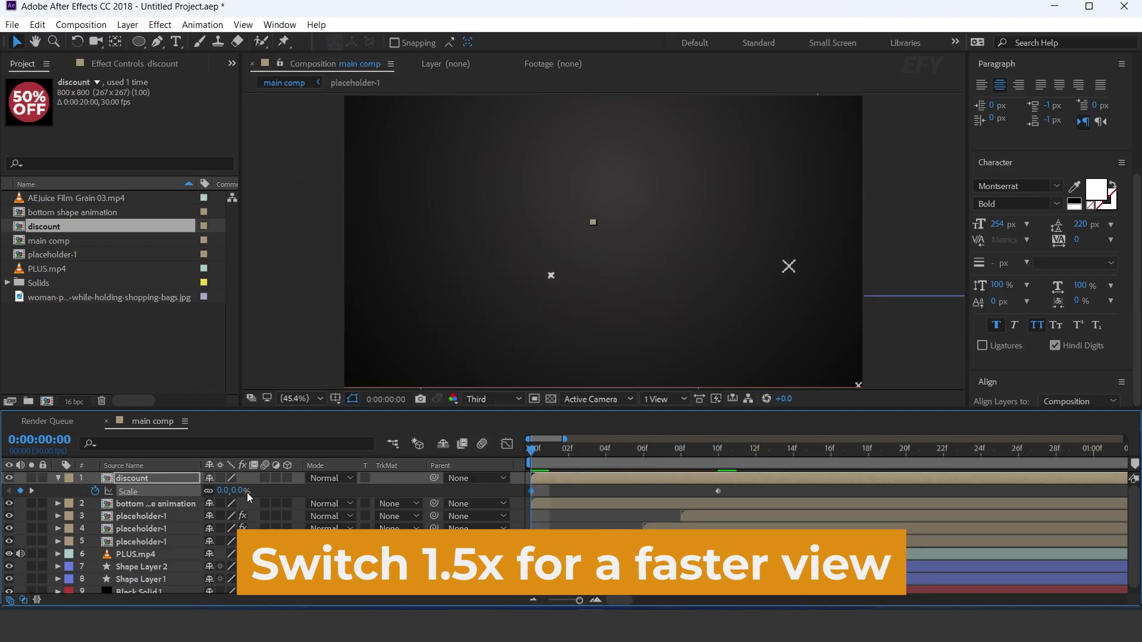
Step: Copy the bounce expression from "Bounce script.txt" in Notepad and apply it to the discount layer's Scale in After Effects
{"action": "left_click", "coordinate": [853, 547]}
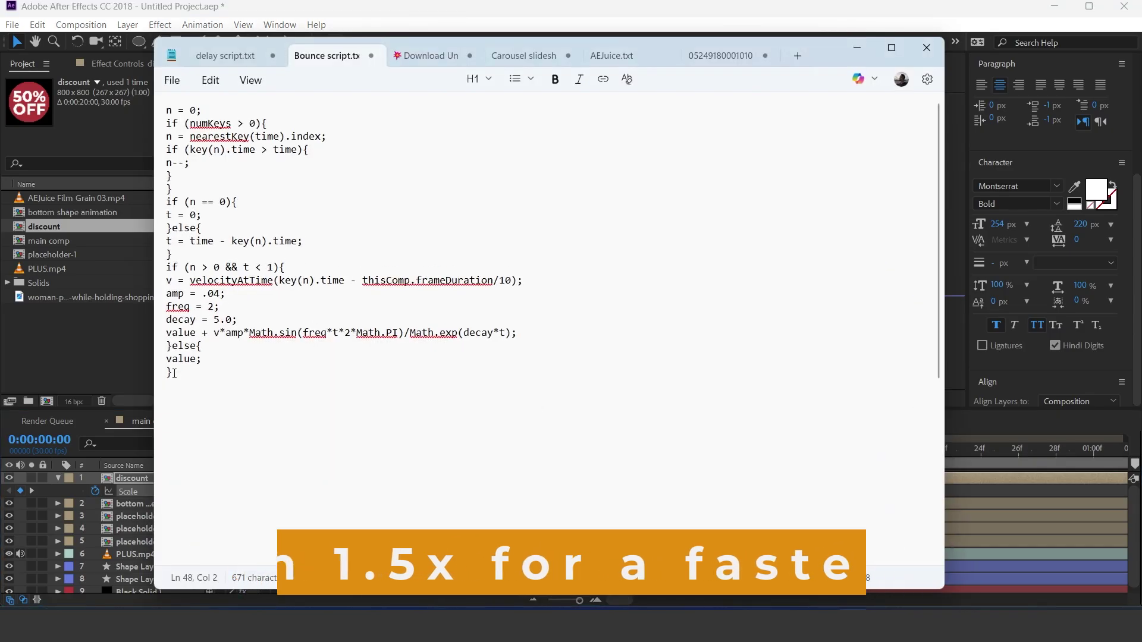
{"action": "left_click_drag", "start_coordinate": [173, 372], "coordinate": [71, 60]}
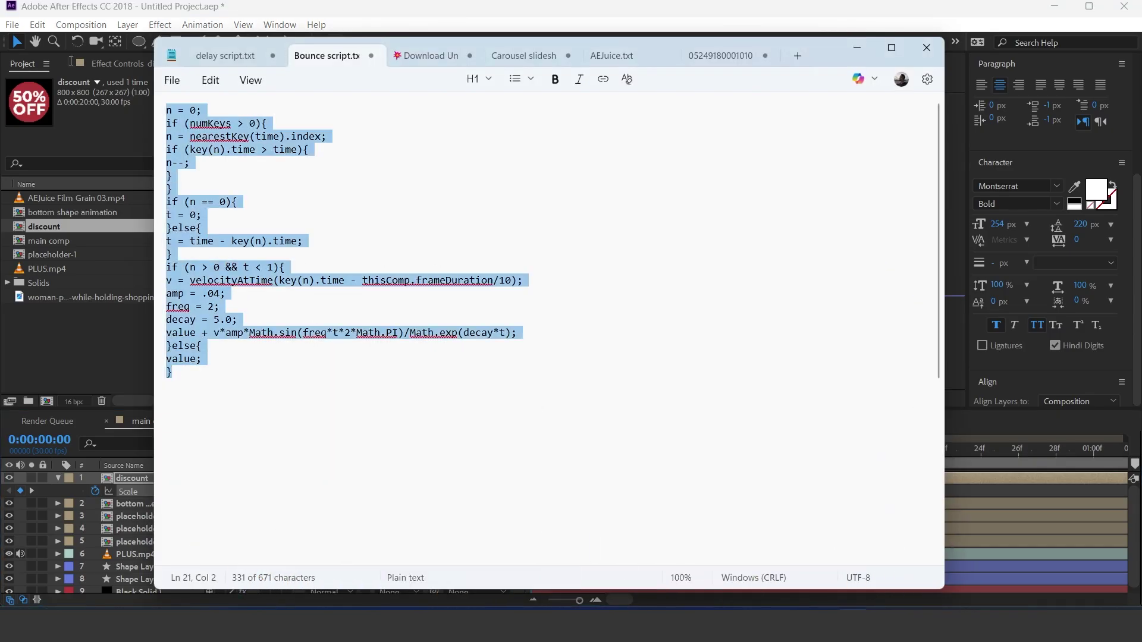
{"action": "left_click", "coordinate": [858, 52]}
{"action": "left_click", "coordinate": [94, 491], "text": "alt"}
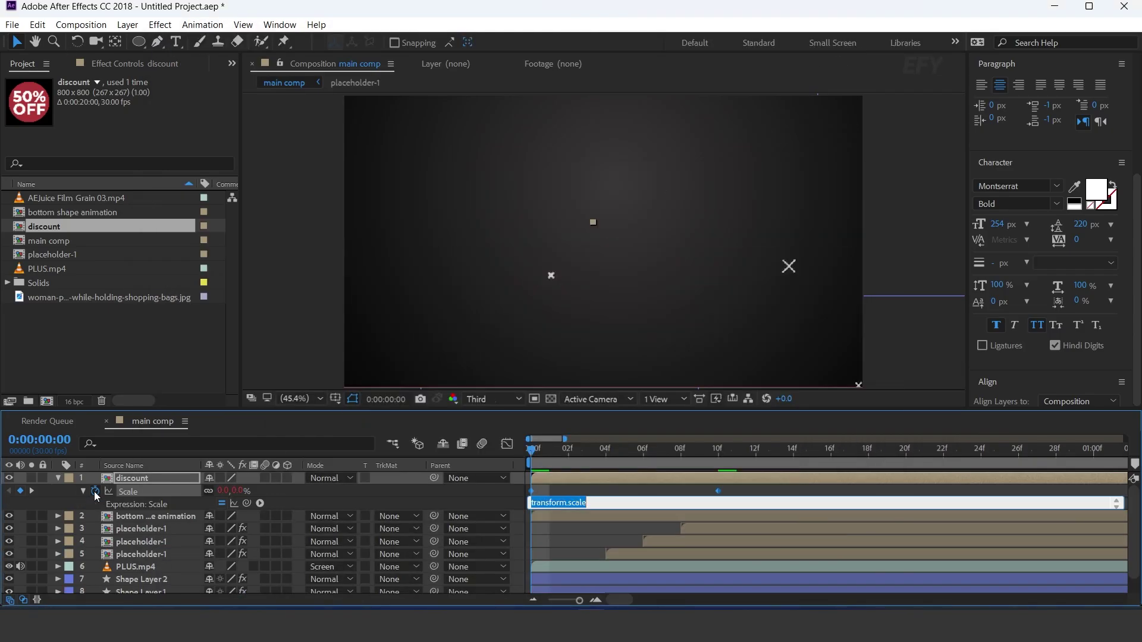
{"action": "key", "text": "ctrl+v"}
{"action": "left_click", "coordinate": [566, 479]}
{"action": "scroll", "coordinate": [662, 533], "scroll_direction": "down", "scroll_amount": 4}
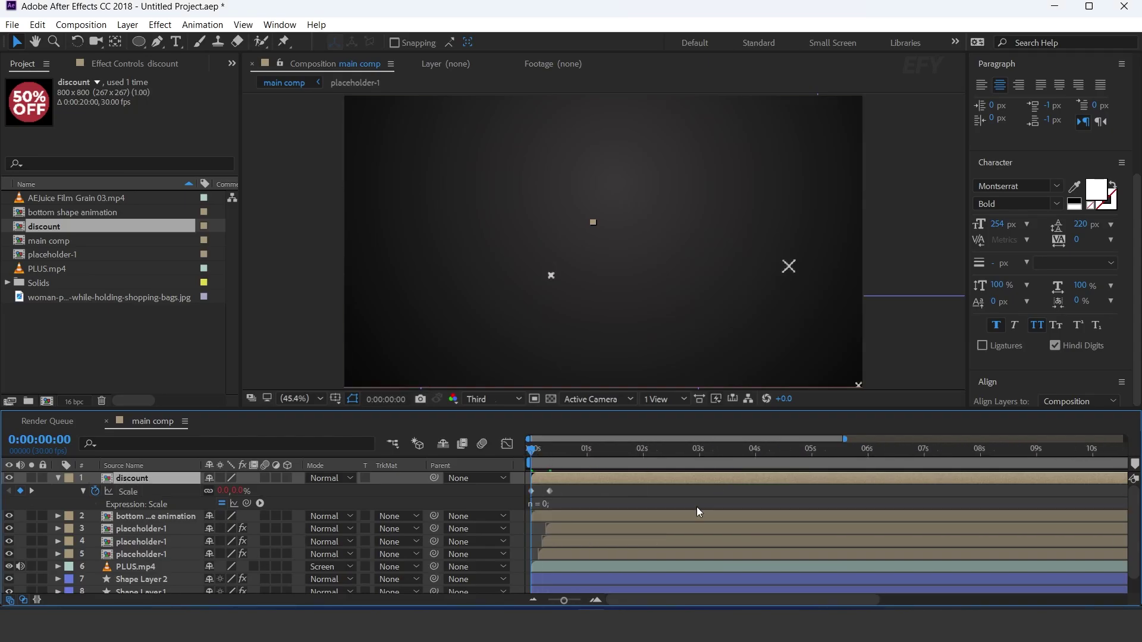
Step: Preview the bounce animation and shift the discount layer so it starts at about 1.4 seconds
{"action": "key", "text": "space"}
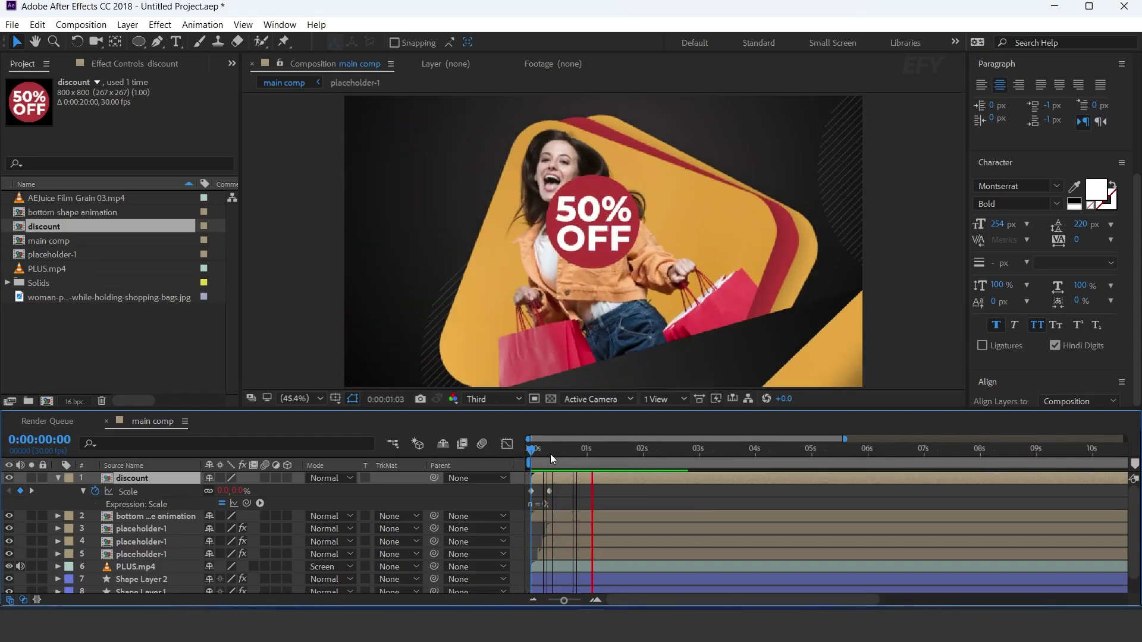
{"action": "key", "text": "space"}
{"action": "left_click_drag", "start_coordinate": [616, 454], "coordinate": [647, 479]}
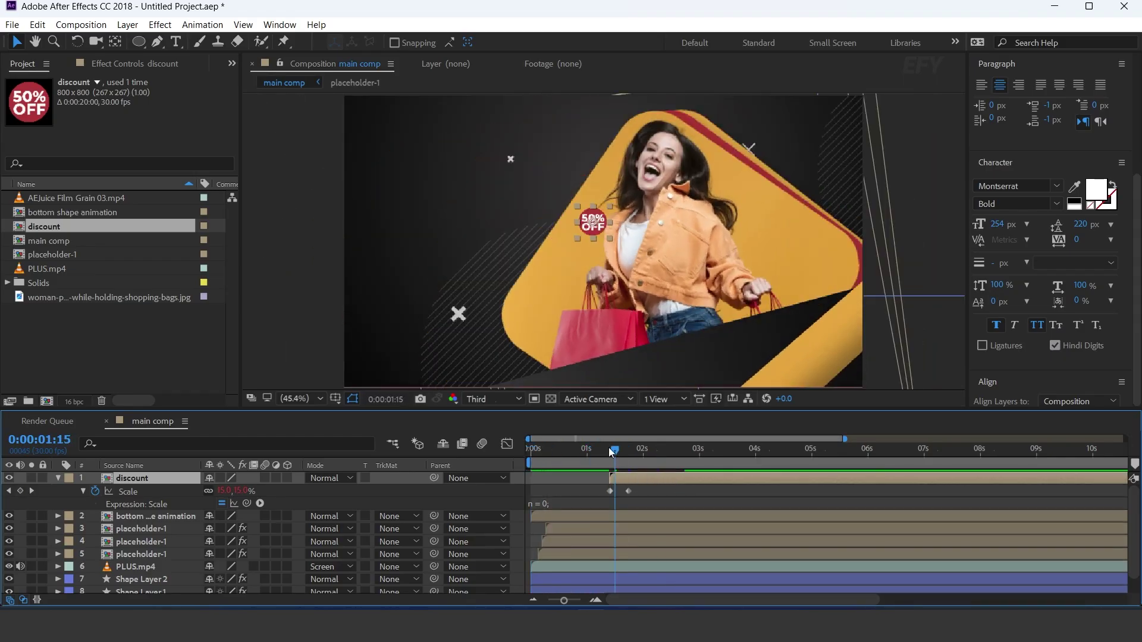
Step: Preview the discount badge's bounce from 0:00:01:11, park the playhead at about 3.7 seconds and collapse the discount layer
{"action": "left_click_drag", "start_coordinate": [609, 449], "coordinate": [607, 451]}
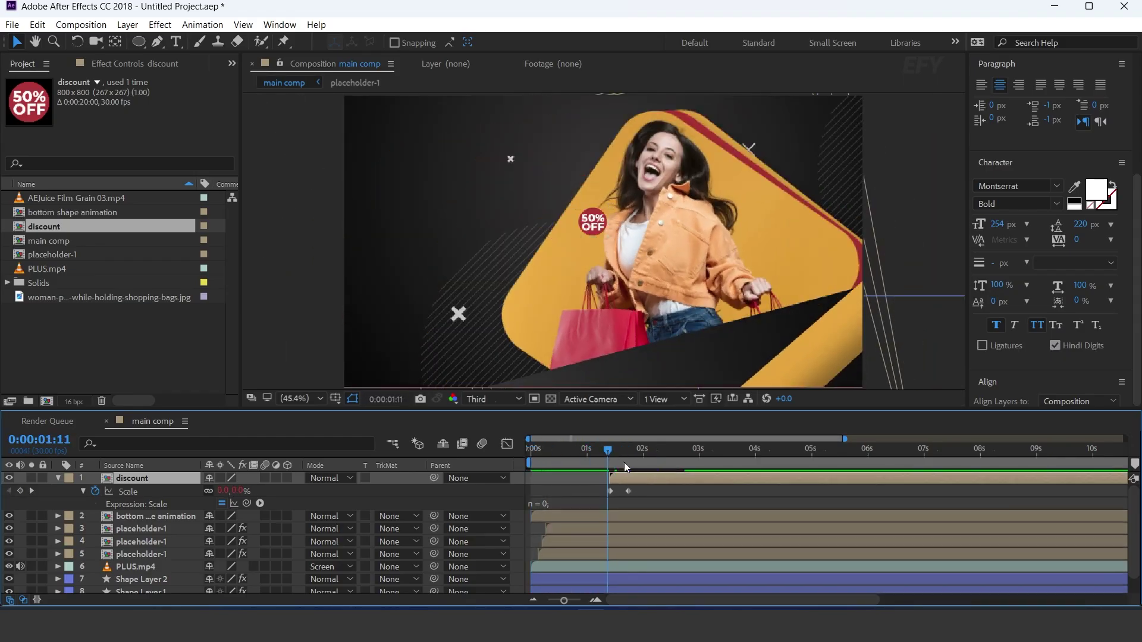
{"action": "key", "text": "space"}
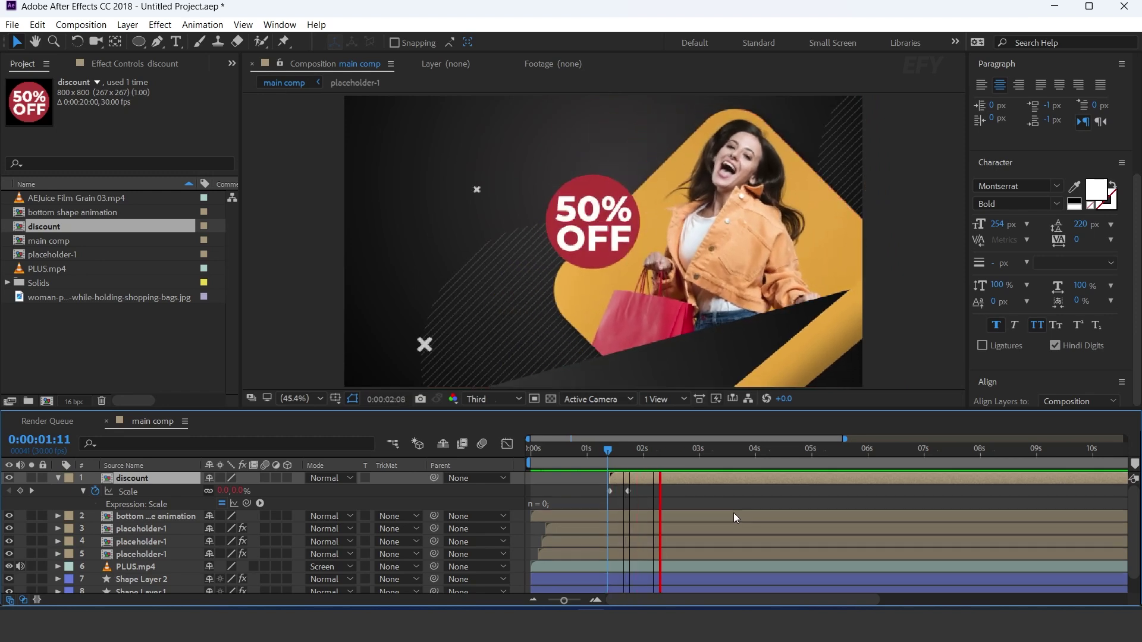
{"action": "left_click", "coordinate": [738, 451]}
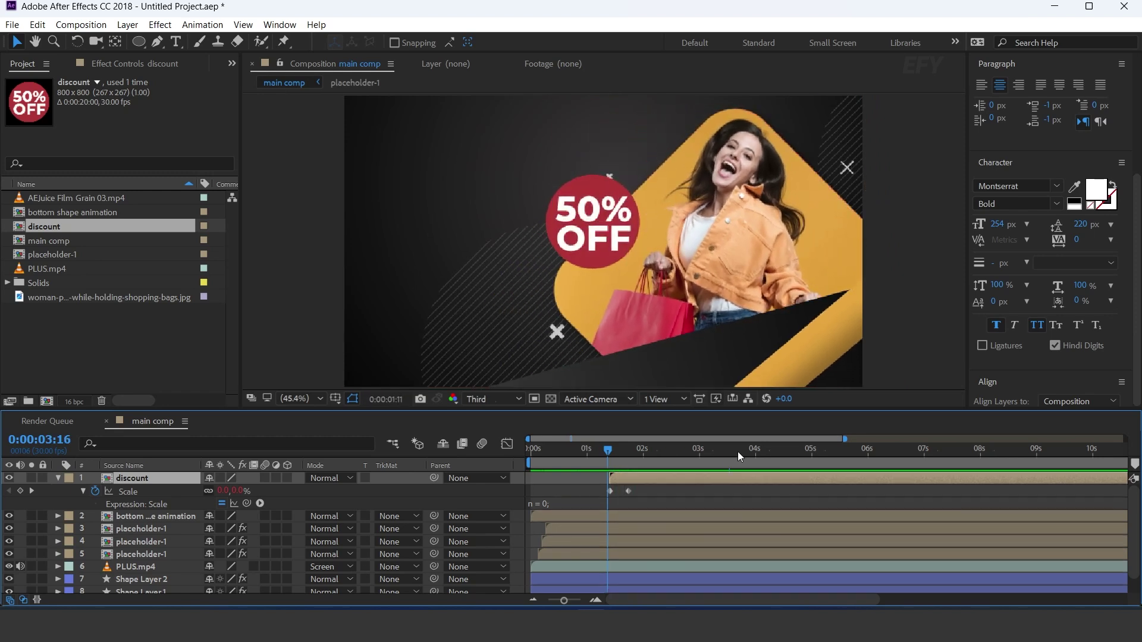
{"action": "left_click", "coordinate": [57, 478]}
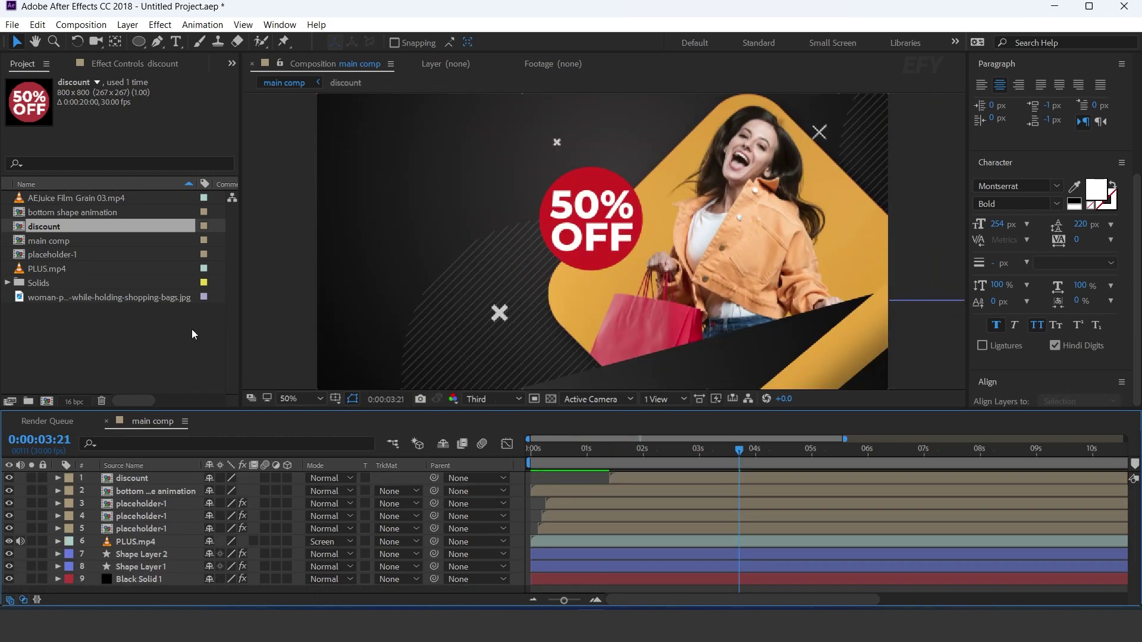
Step: Create a new composition named text-1, 1900 px wide and 1000 px high
{"action": "left_click", "coordinate": [192, 330]}
{"action": "left_click", "coordinate": [47, 402]}
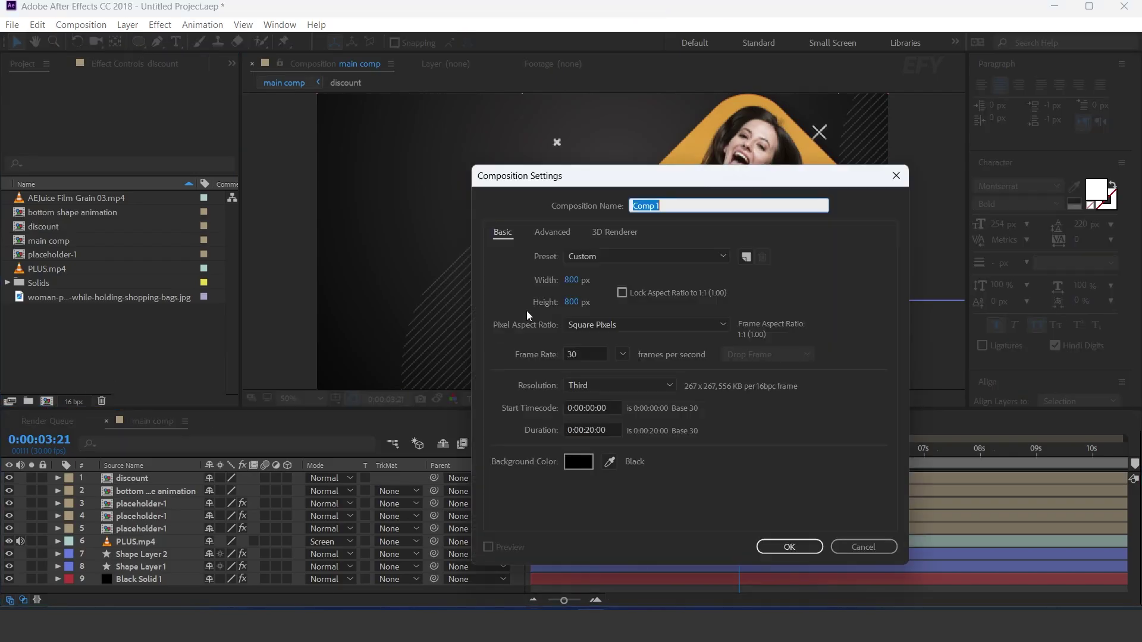
{"action": "key", "text": "Tab"}
{"action": "type", "text": "1900"}
{"action": "key", "text": "Tab"}
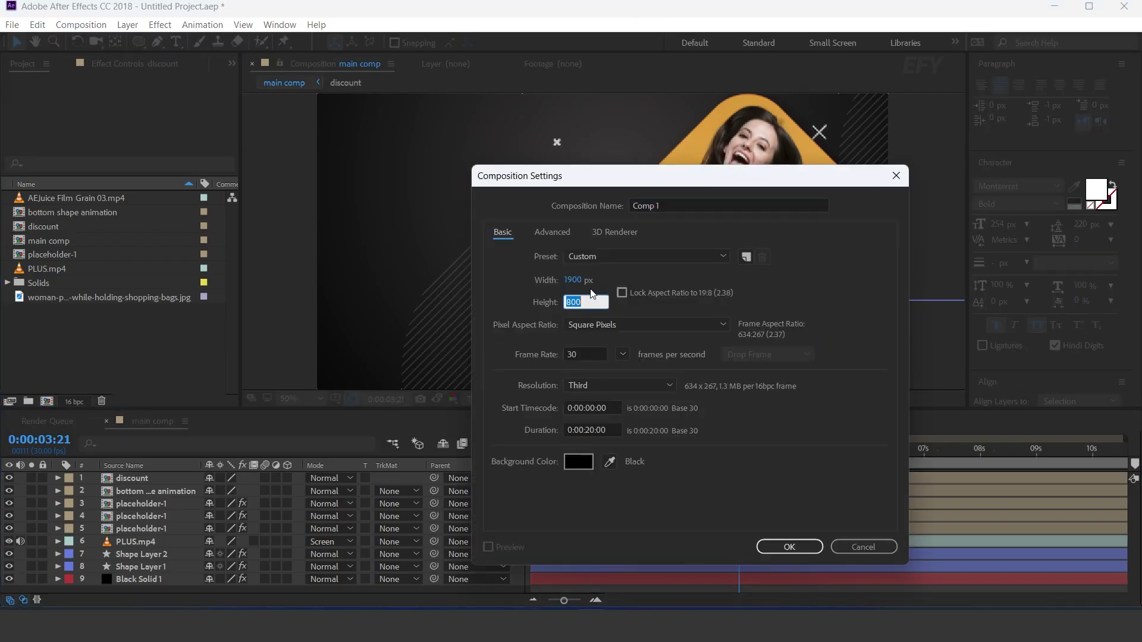
{"action": "type", "text": "1000"}
{"action": "left_click_drag", "start_coordinate": [664, 206], "coordinate": [641, 211]}
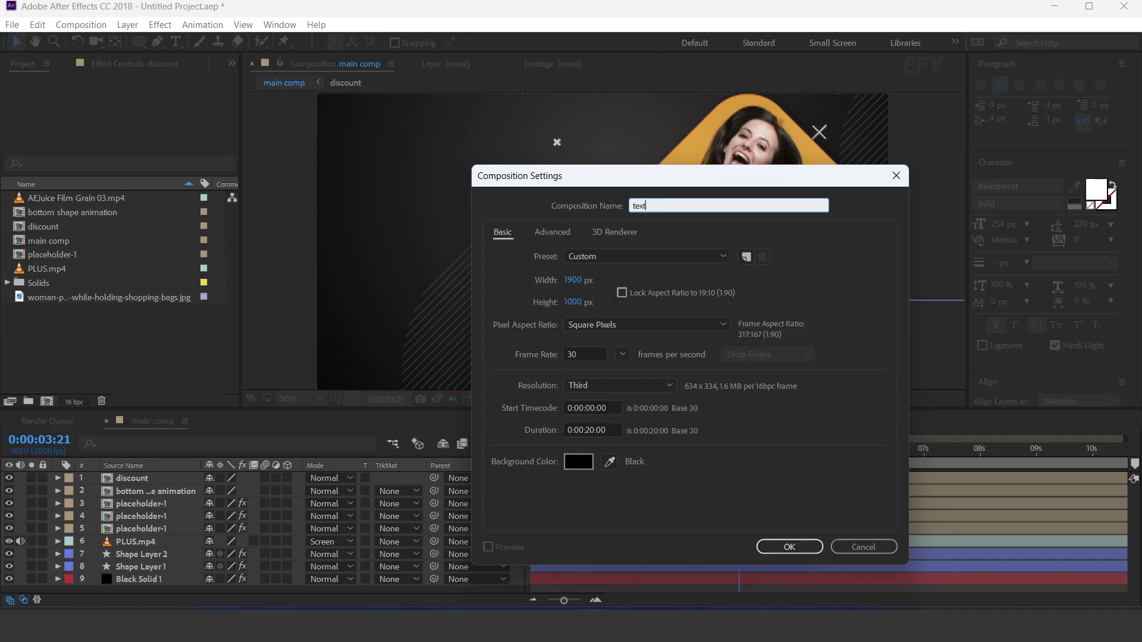
{"action": "type", "text": "1"}
{"action": "key", "text": "Return"}
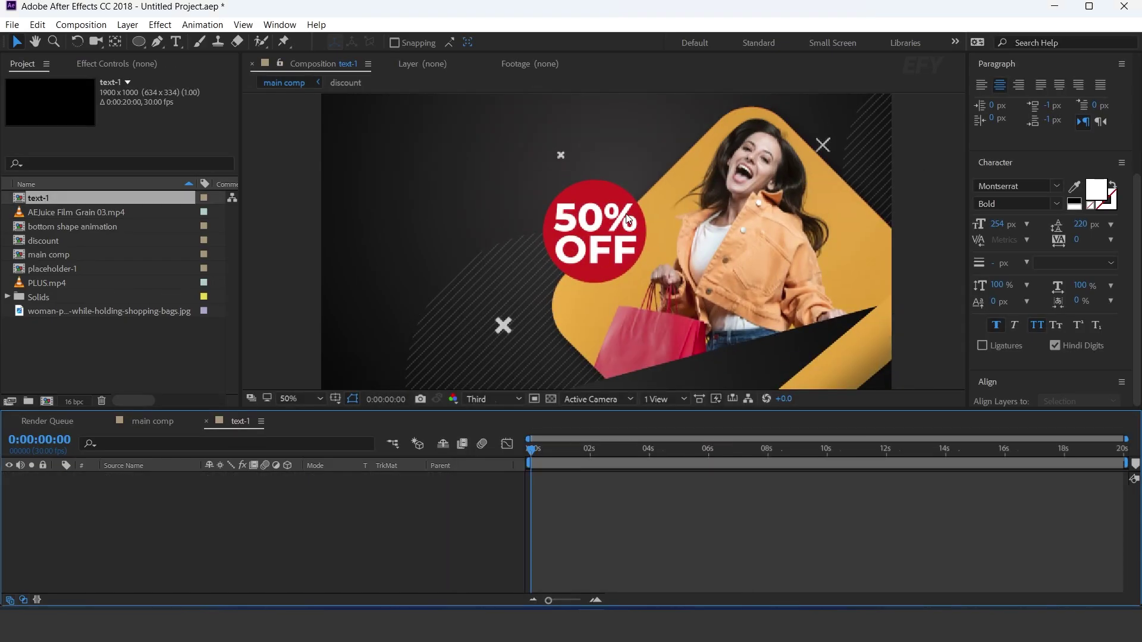
Step: Add a two-line "BLACK FRIDAY" title in Montserrat ExtraBold, 365 px with 310 px leading and tracking 89, roughly centred in the frame
{"action": "key", "text": "comma"}
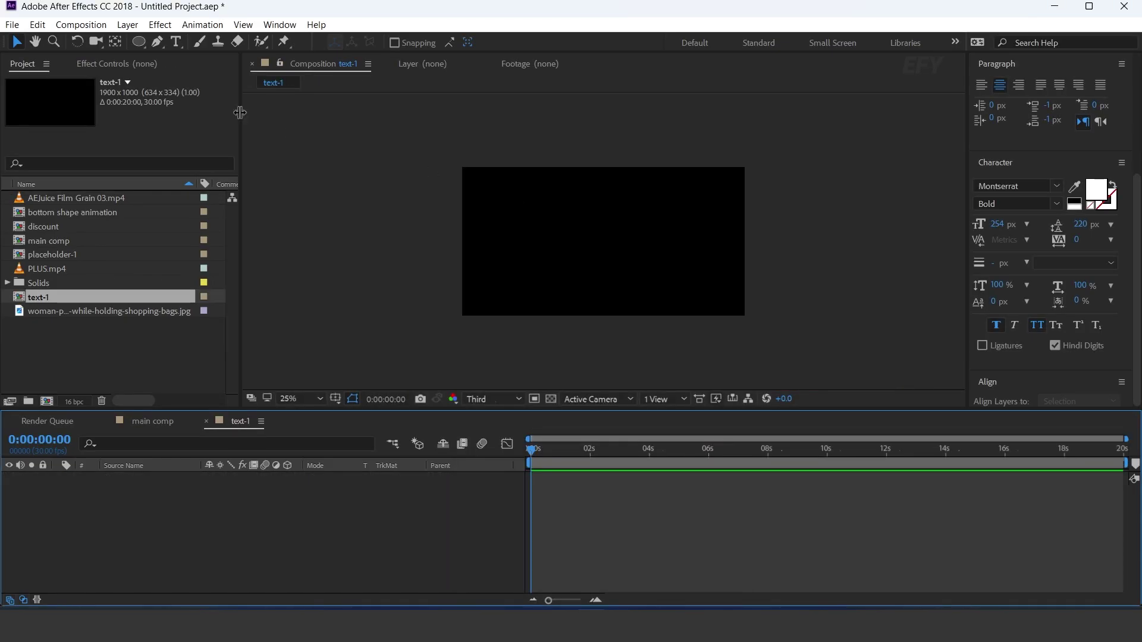
{"action": "left_click", "coordinate": [178, 43]}
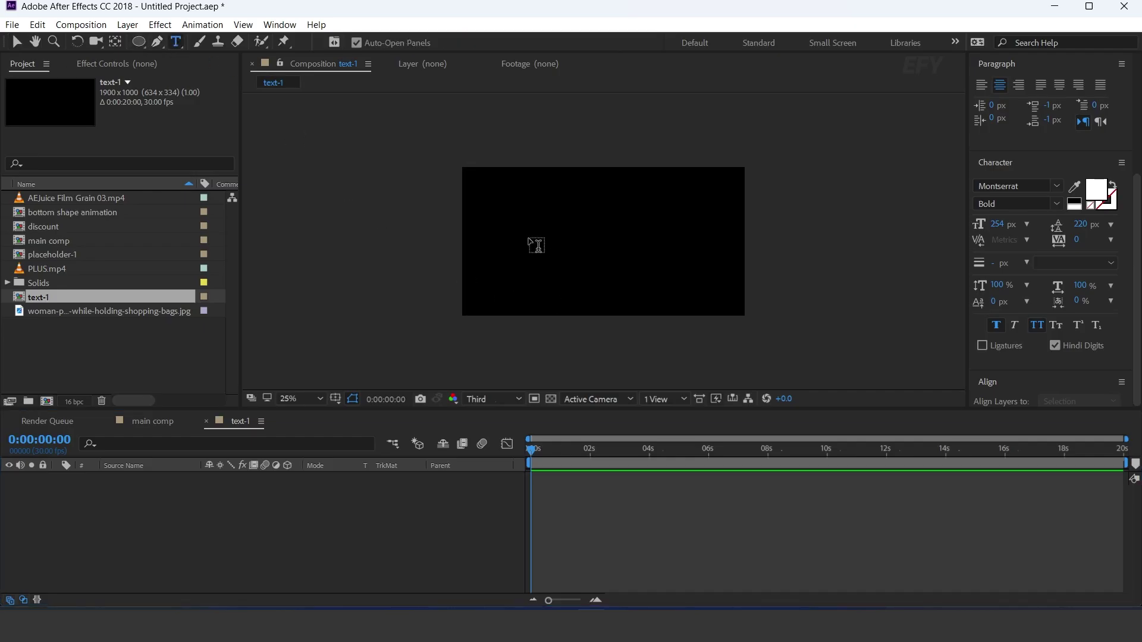
{"action": "left_click", "coordinate": [538, 253]}
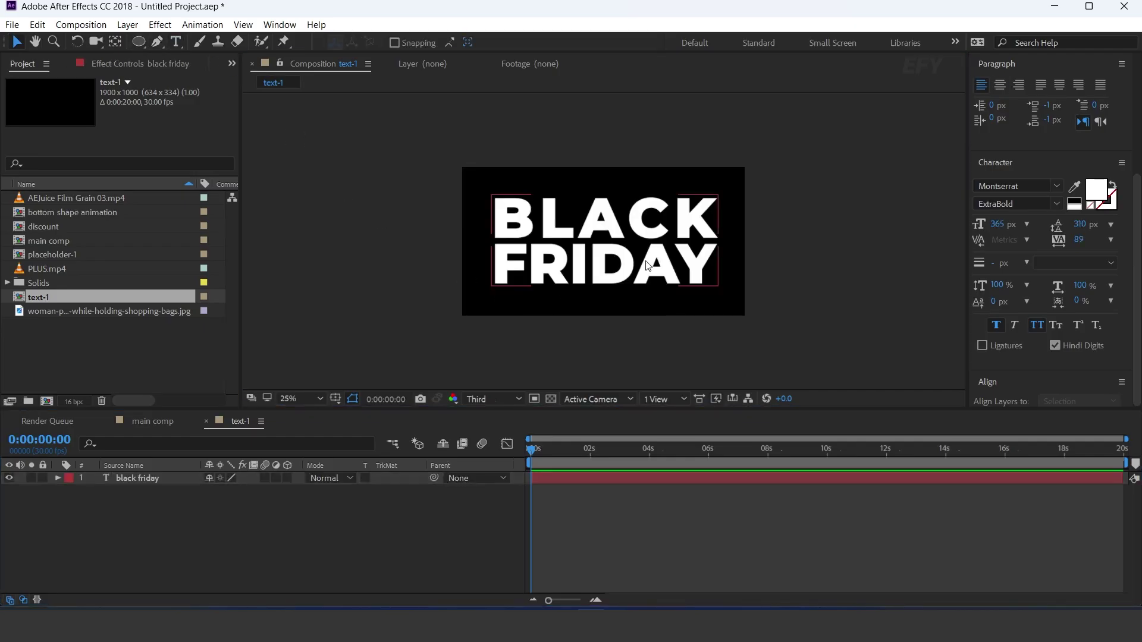
{"action": "left_click_drag", "start_coordinate": [646, 266], "coordinate": [646, 266]}
{"action": "left_click", "coordinate": [314, 568]}
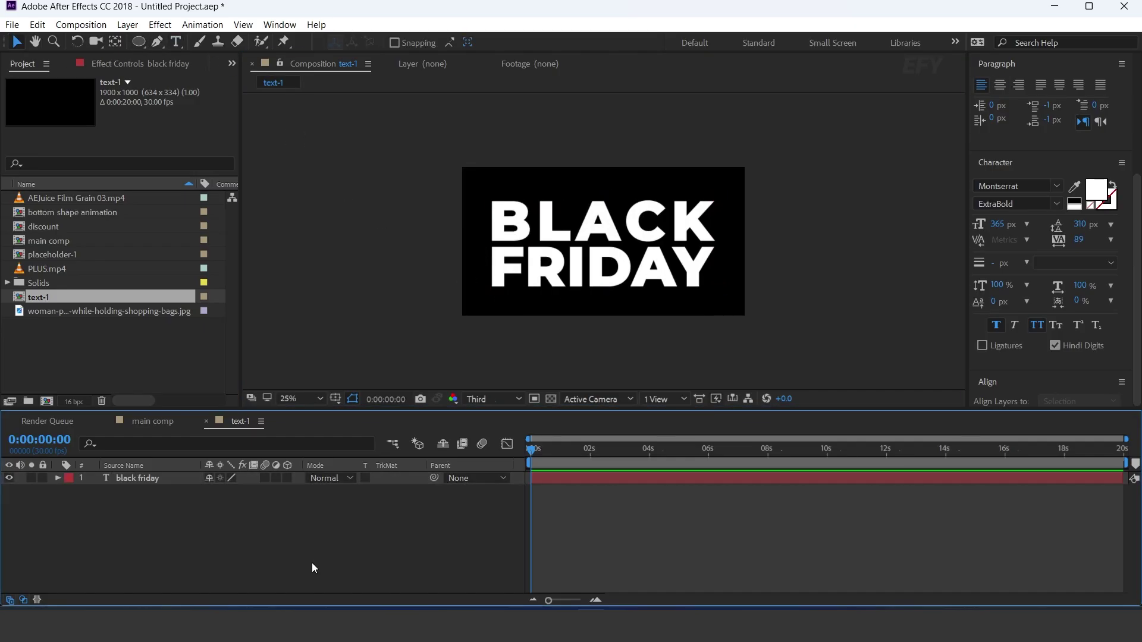
Step: Add a text animator with Position and Opacity properties to the black friday layer
{"action": "left_click", "coordinate": [58, 479]}
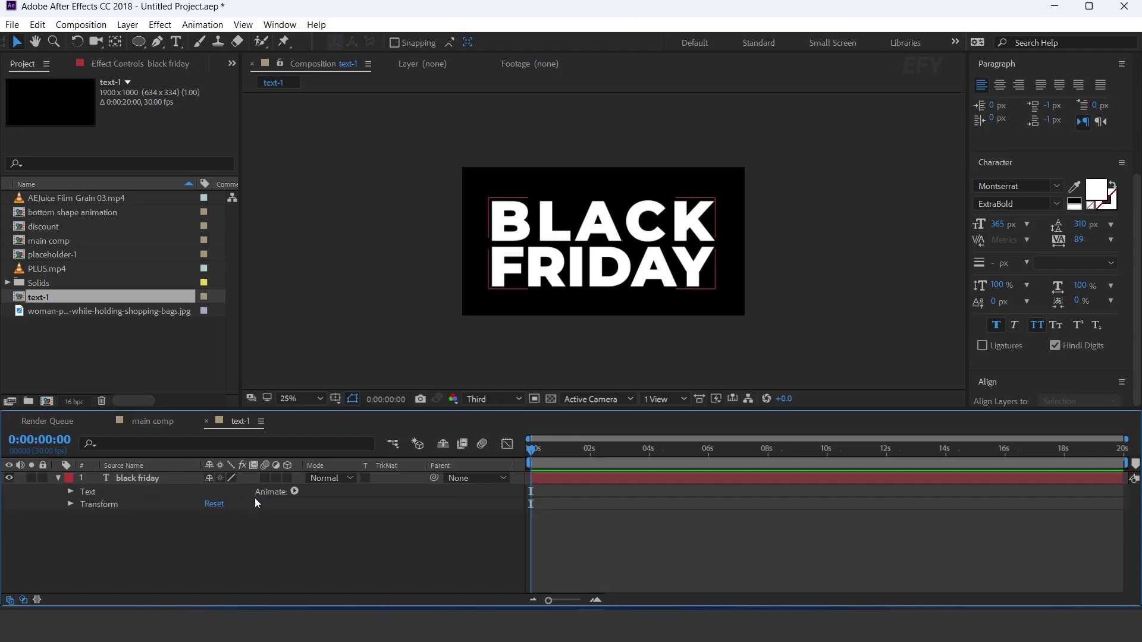
{"action": "left_click", "coordinate": [295, 493]}
{"action": "left_click", "coordinate": [345, 234]}
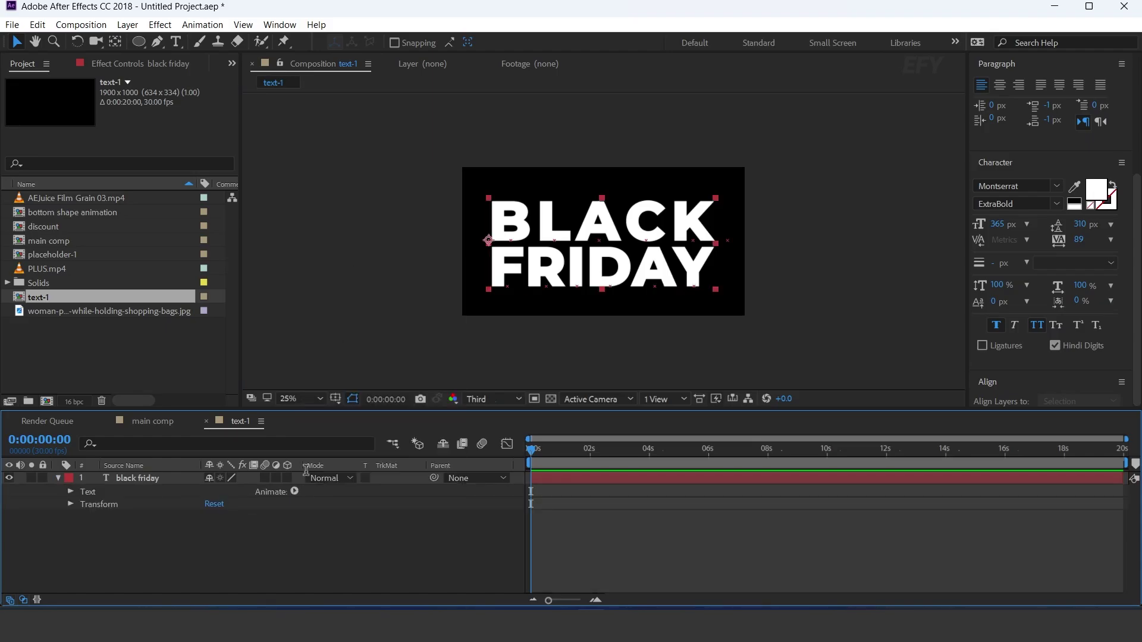
{"action": "left_click", "coordinate": [295, 492]}
{"action": "left_click", "coordinate": [331, 296]}
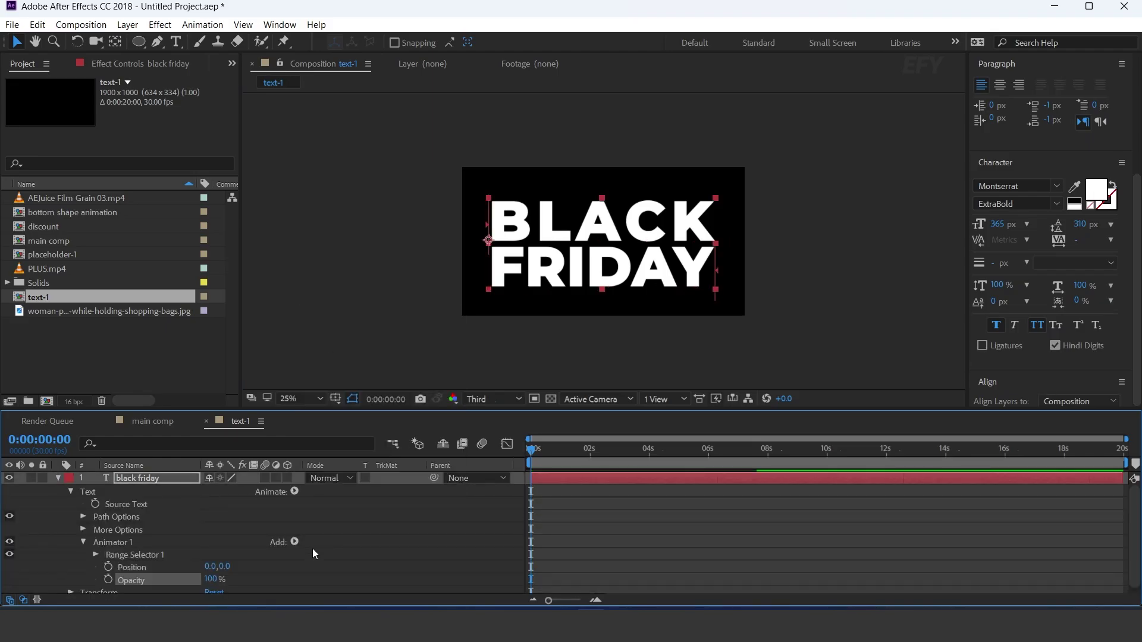
Step: Set Animator 1's Position to -100, 0 and its Opacity to 0%
{"action": "left_click", "coordinate": [211, 562]}
{"action": "type", "text": "-100"}
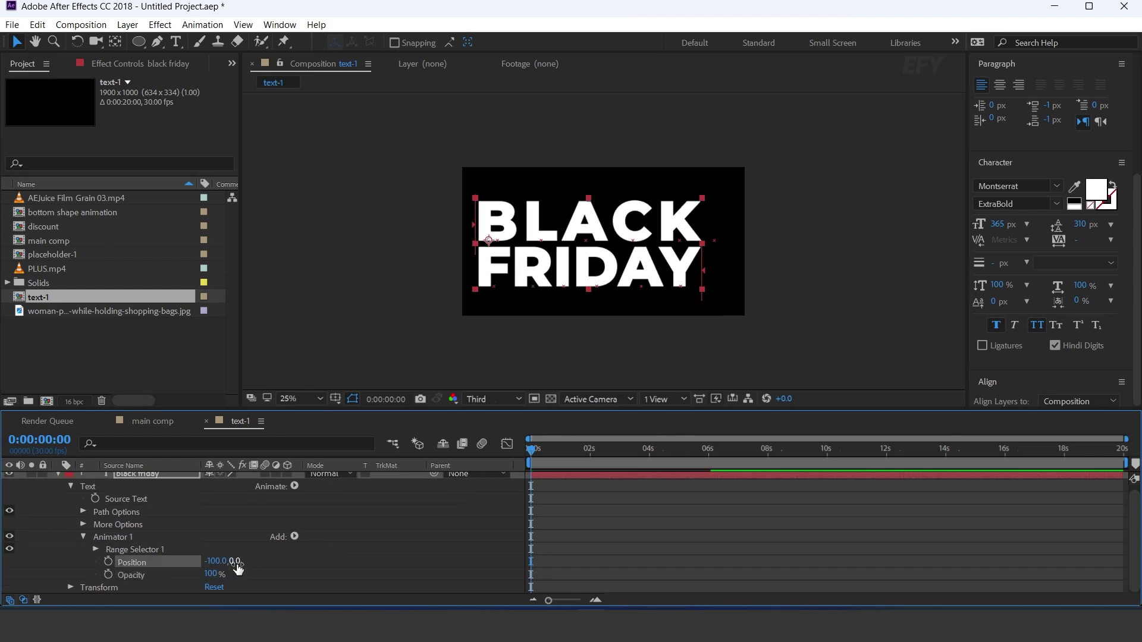
{"action": "key", "text": "Return"}
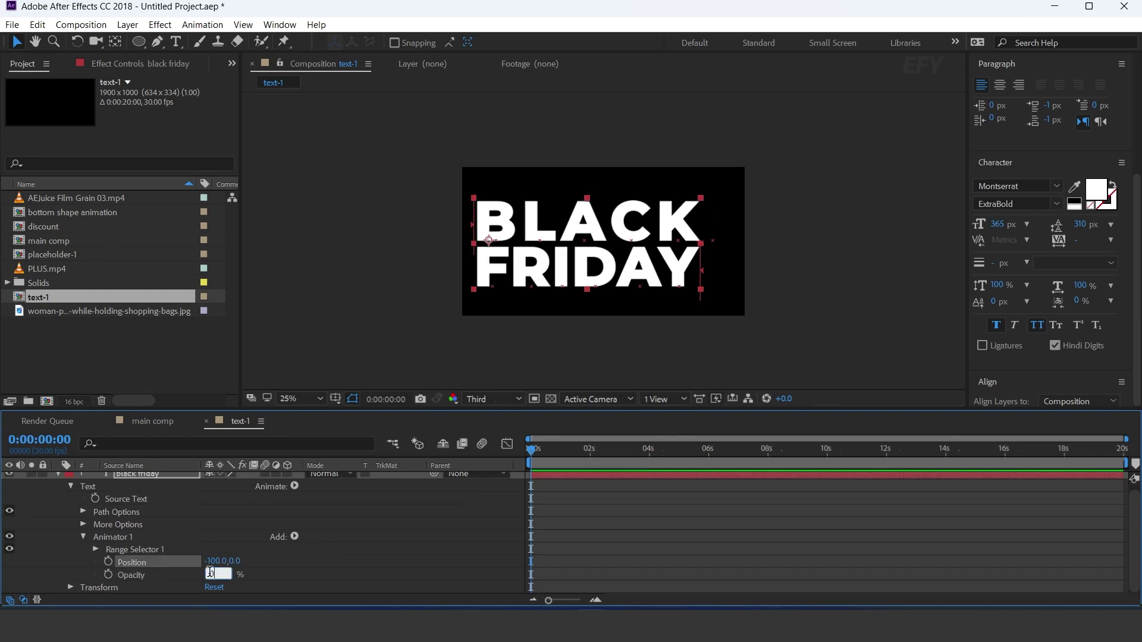
{"action": "left_click", "coordinate": [211, 573]}
{"action": "type", "text": "0"}
{"action": "key", "text": "Return"}
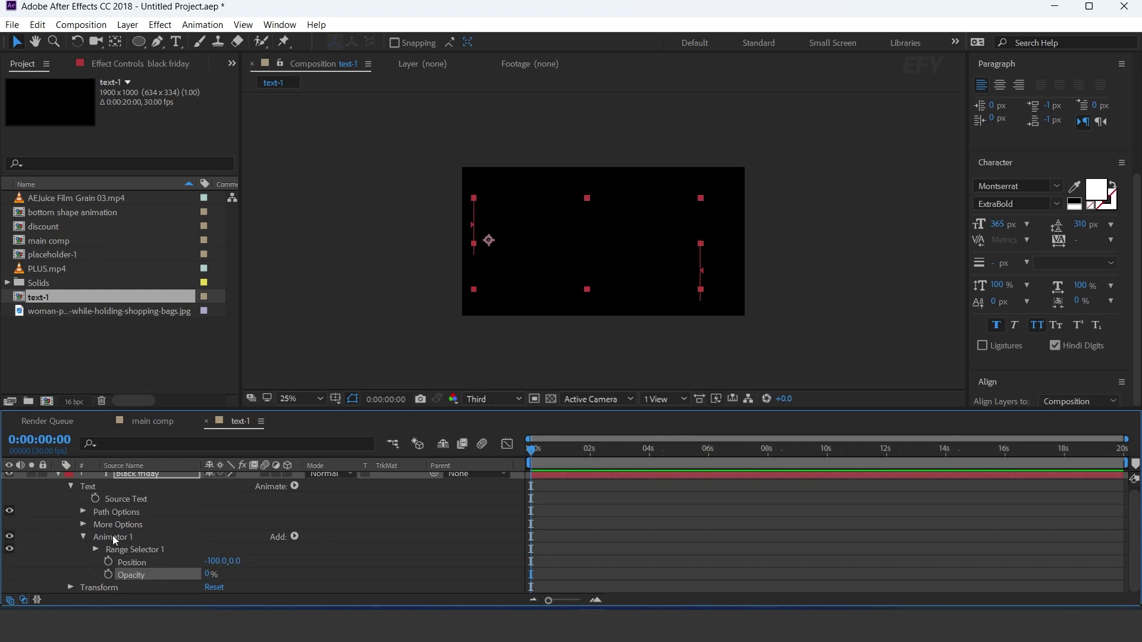
Step: Add an Expression selector to Animator 1 of the black friday layer
{"action": "left_click", "coordinate": [114, 538]}
{"action": "left_click", "coordinate": [294, 537]}
{"action": "mouse_move", "coordinate": [324, 557]}
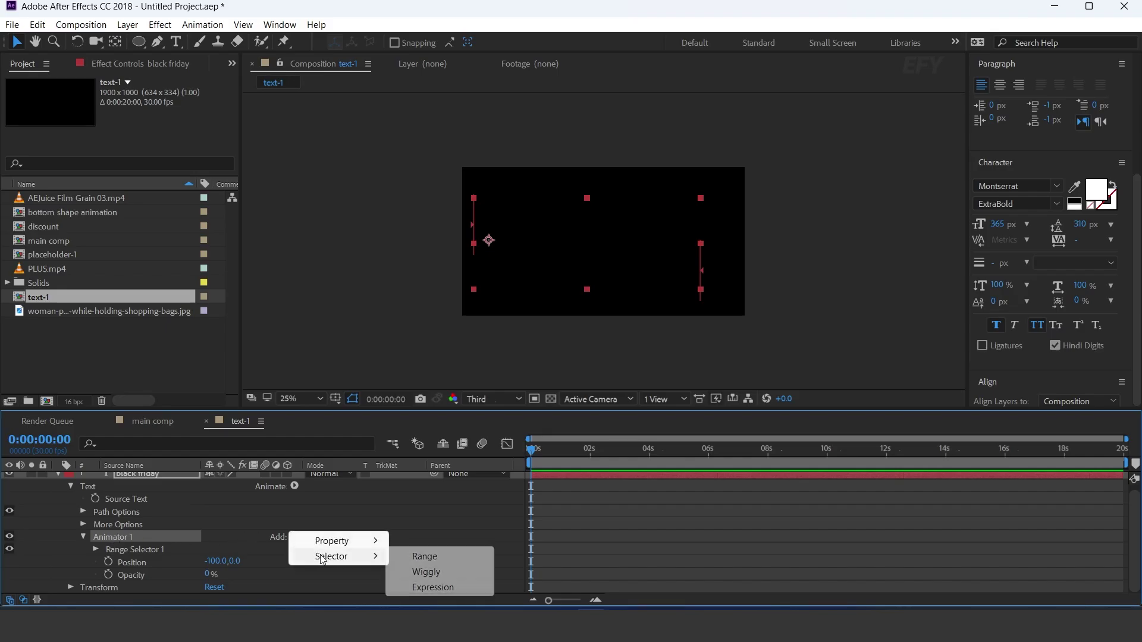
{"action": "left_click", "coordinate": [433, 588]}
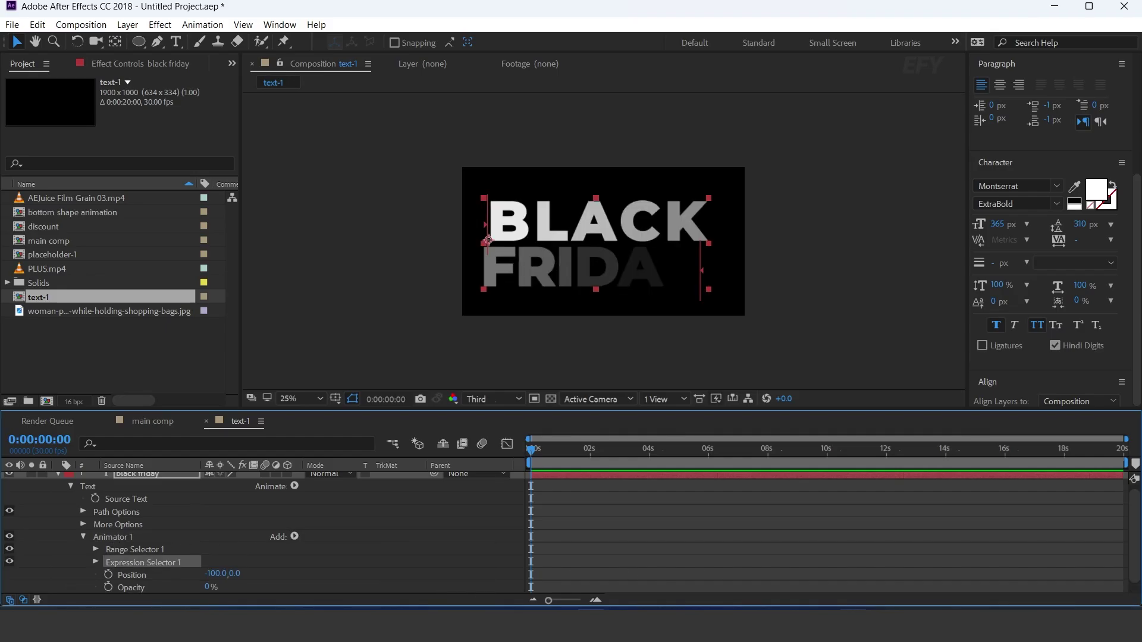
Step: Copy the whole expression from "delay script.txt" in Notepad and apply it to Expression Selector 1's Amount in After Effects
{"action": "left_click", "coordinate": [853, 547]}
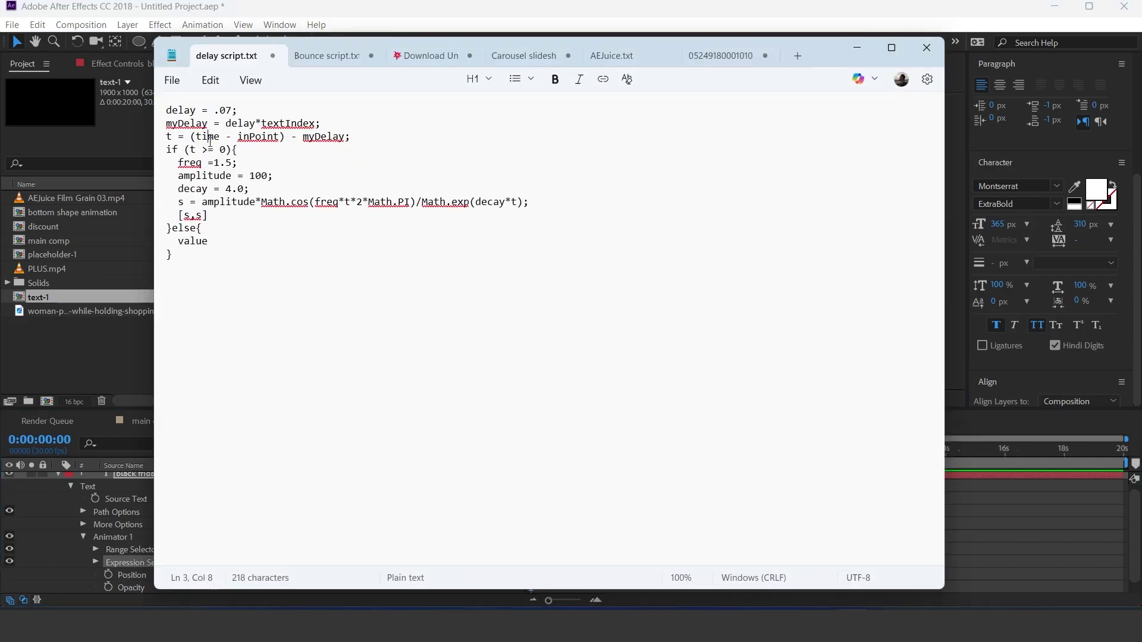
{"action": "key", "text": "ctrl+a"}
{"action": "key", "text": "alt+Tab"}
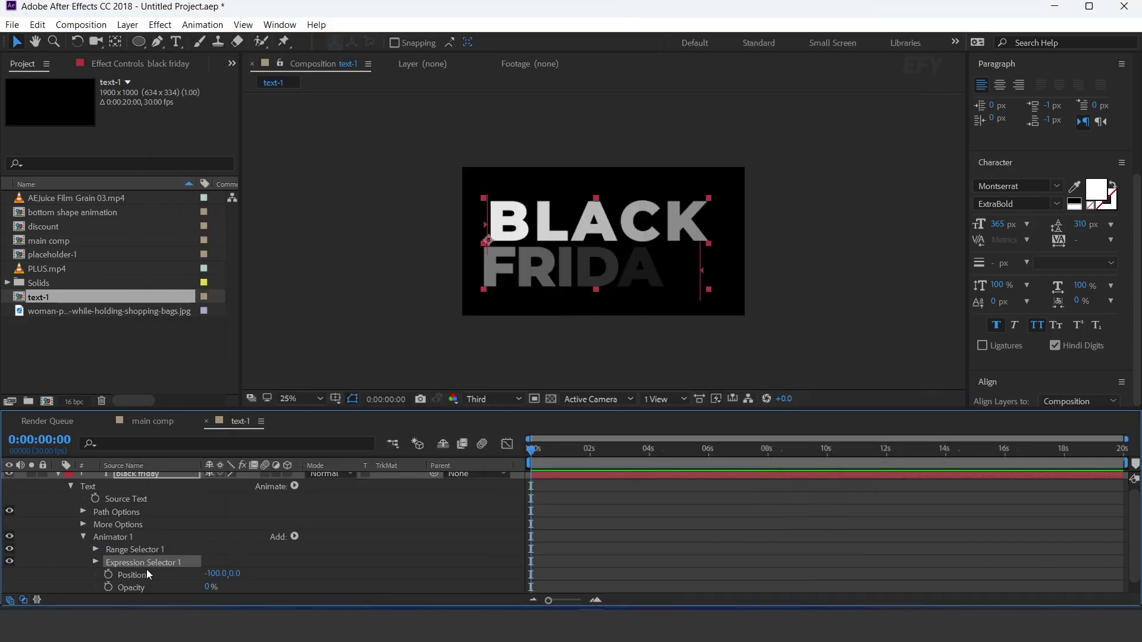
{"action": "left_click", "coordinate": [95, 563]}
{"action": "scroll", "coordinate": [89, 560], "scroll_direction": "down", "scroll_amount": 1}
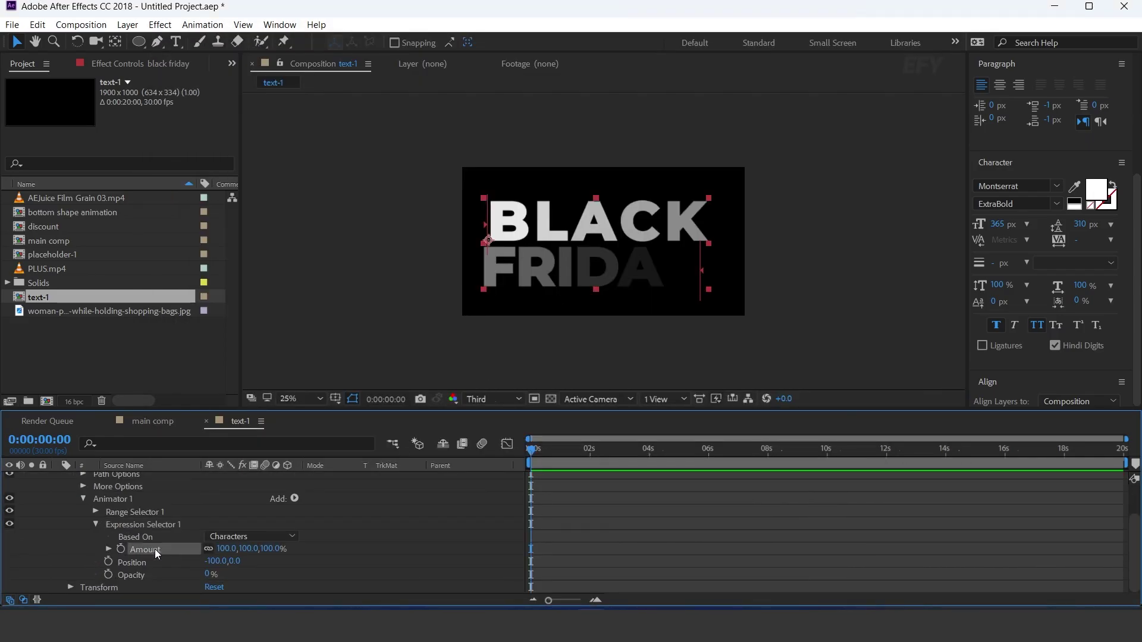
{"action": "left_click", "coordinate": [121, 549], "text": "alt"}
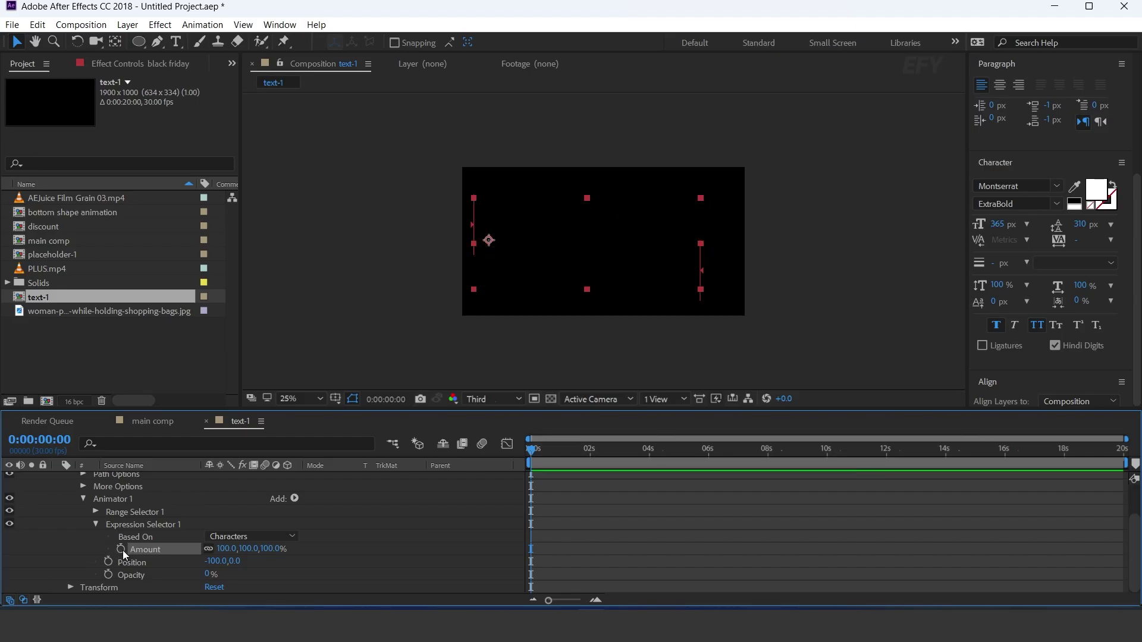
{"action": "key", "text": "ctrl+v"}
{"action": "left_click", "coordinate": [615, 509]}
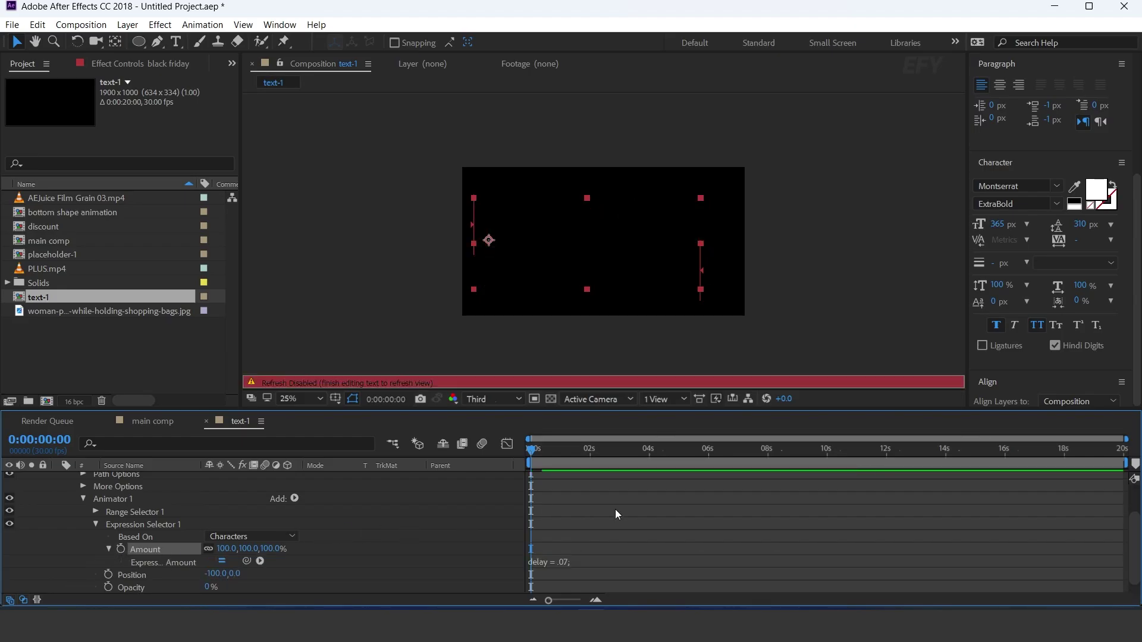
Step: Preview the letter-by-letter title animation, then close the text-1 timeline to return to the main comp
{"action": "key", "text": "space"}
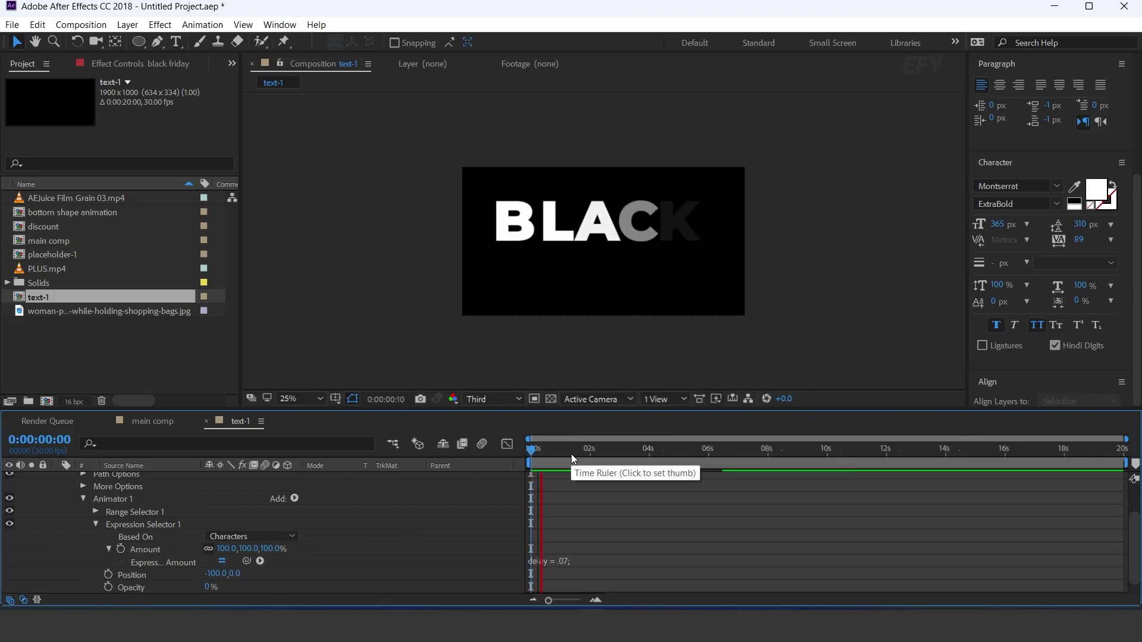
{"action": "key", "text": "space"}
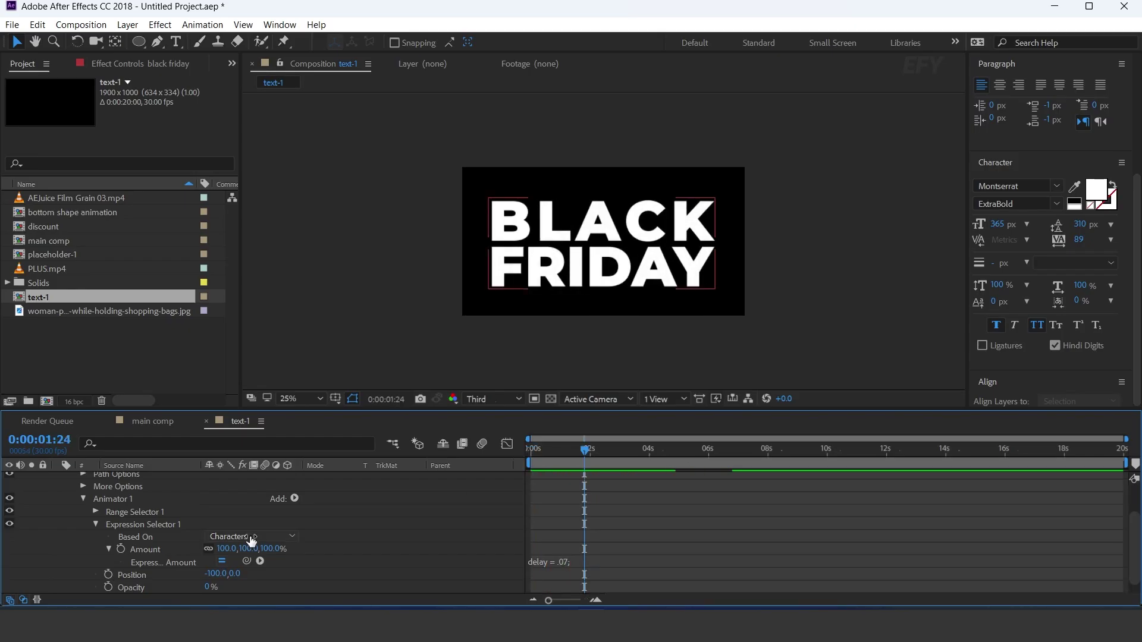
{"action": "scroll", "coordinate": [226, 512], "scroll_direction": "up", "scroll_amount": 3}
{"action": "left_click", "coordinate": [206, 421]}
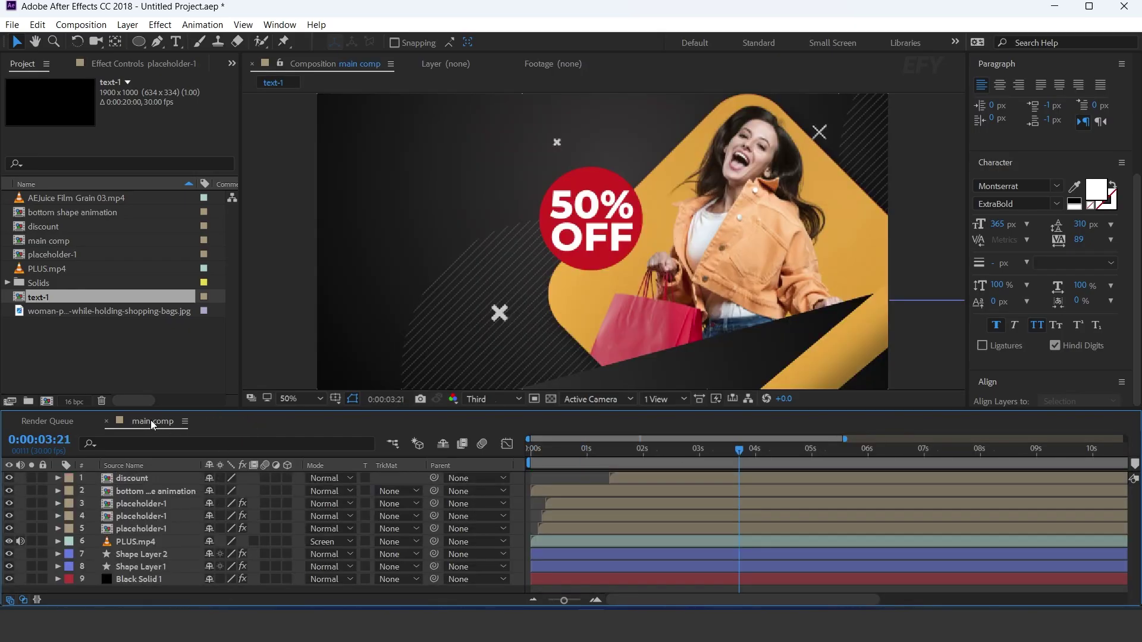
Step: Place text-1 as the top layer of the main comp, scale it to 40% and position it left of the discount badge
{"action": "left_click", "coordinate": [29, 298]}
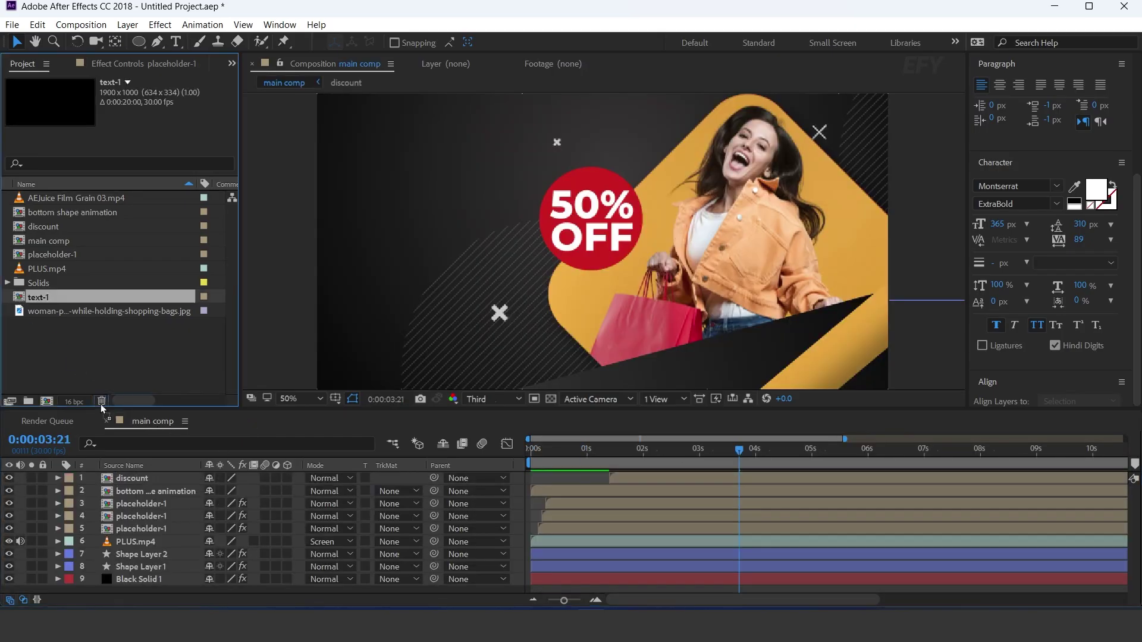
{"action": "left_click_drag", "start_coordinate": [136, 465], "coordinate": [143, 479]}
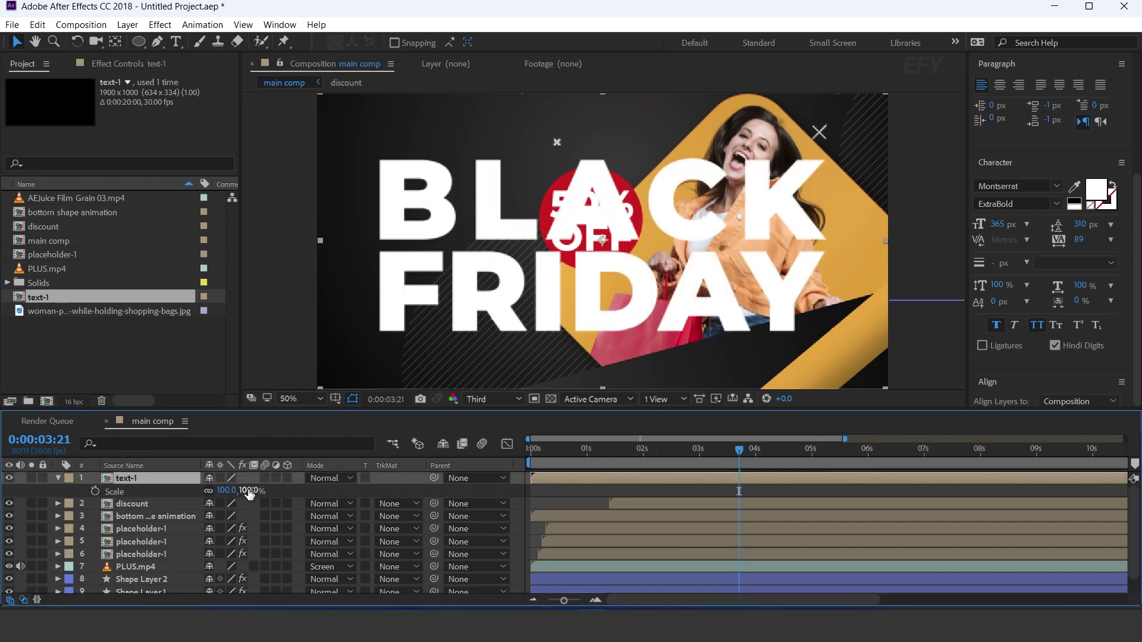
{"action": "key", "text": "s"}
{"action": "left_click_drag", "start_coordinate": [233, 491], "coordinate": [213, 499]}
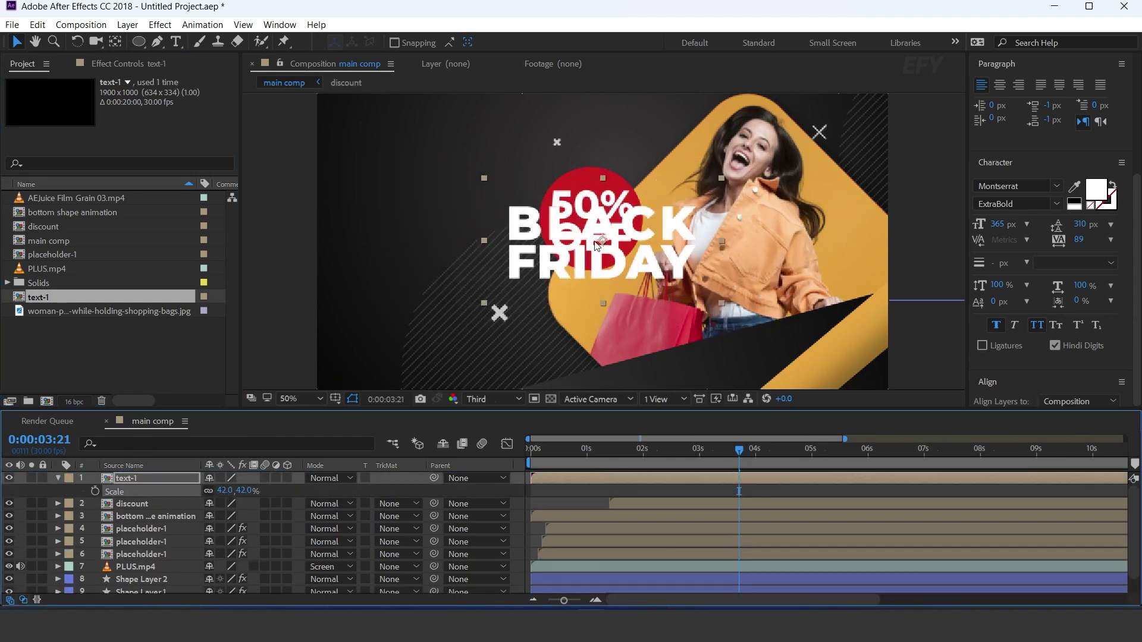
{"action": "left_click_drag", "start_coordinate": [614, 207], "coordinate": [451, 169]}
{"action": "left_click_drag", "start_coordinate": [243, 491], "coordinate": [241, 492]}
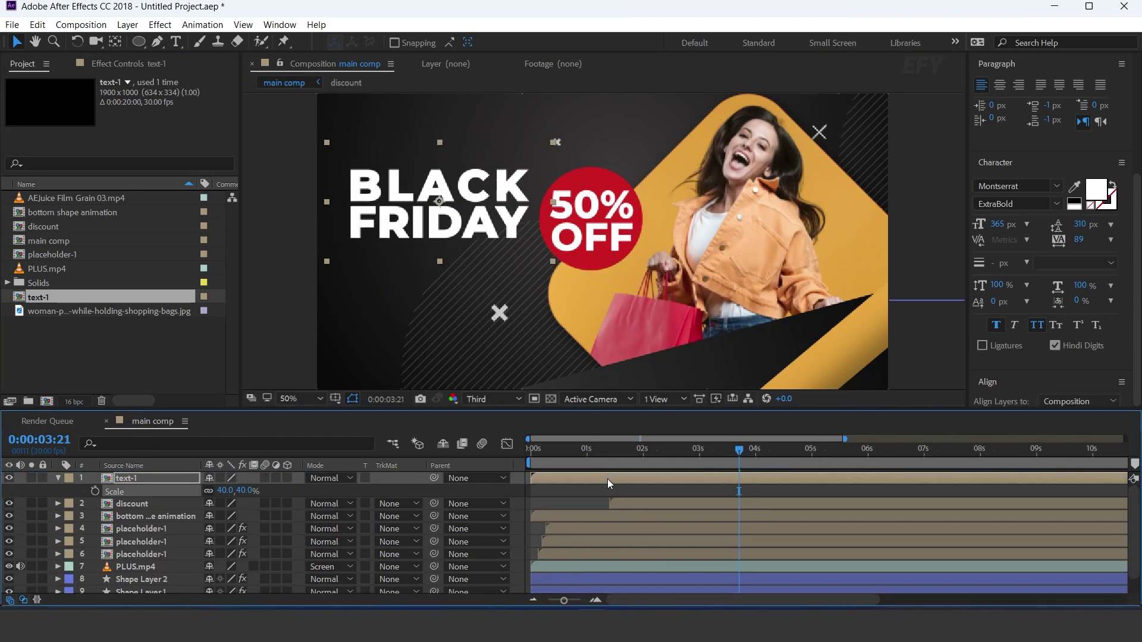
Step: Shift the text-1 layer to start at about 1.3 seconds and preview the scene from 0:00:00:08
{"action": "left_click_drag", "start_coordinate": [606, 478], "coordinate": [677, 478]}
{"action": "left_click", "coordinate": [545, 453]}
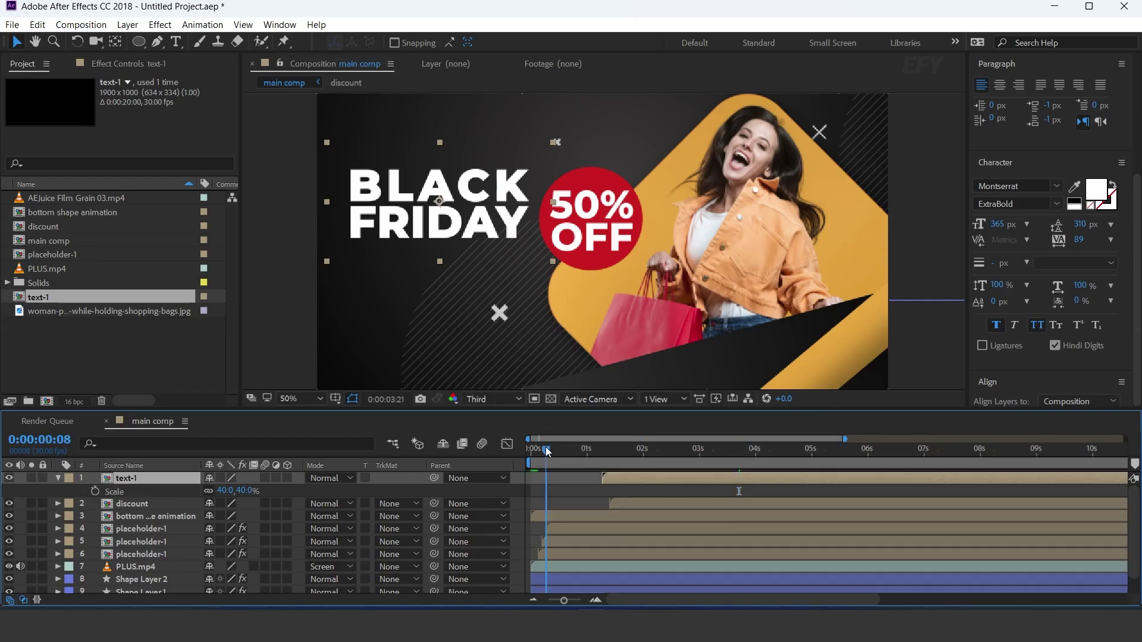
{"action": "key", "text": "space"}
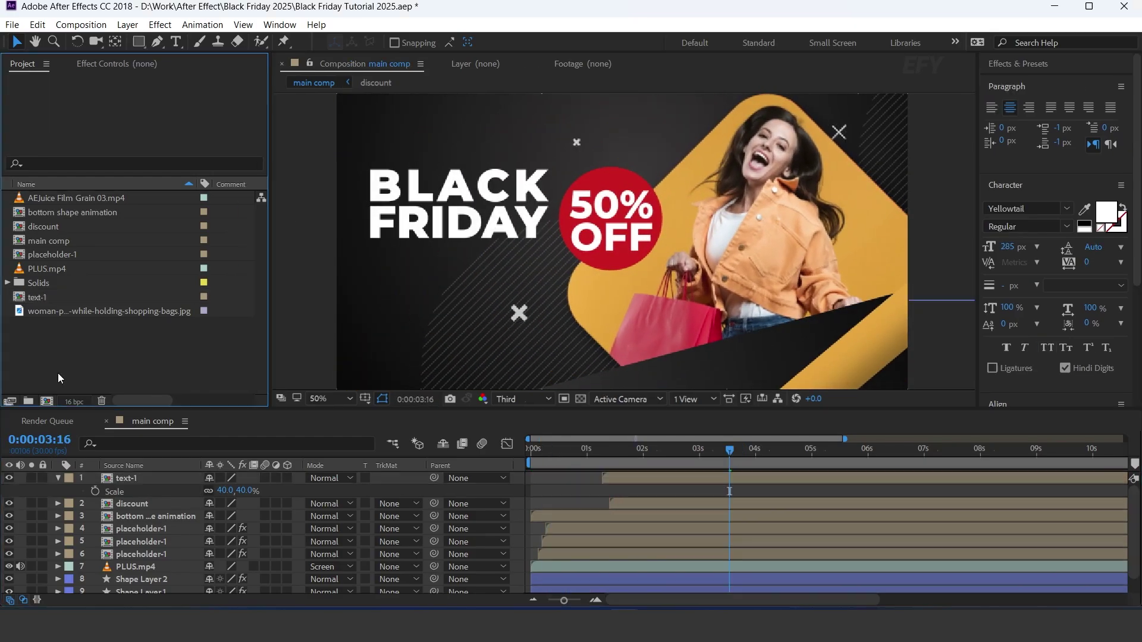
Step: Create a new 1500 x 800 px composition named "sales" at 30 fps with a 20-second duration
{"action": "left_click", "coordinate": [47, 402]}
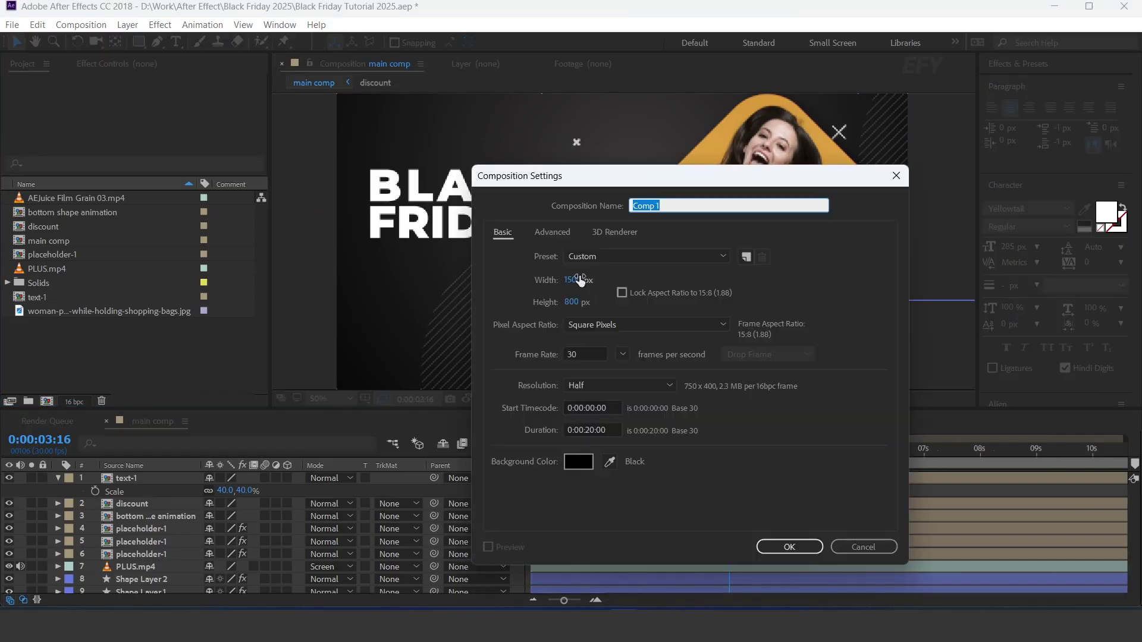
{"action": "left_click", "coordinate": [575, 280]}
{"action": "key", "text": "Tab"}
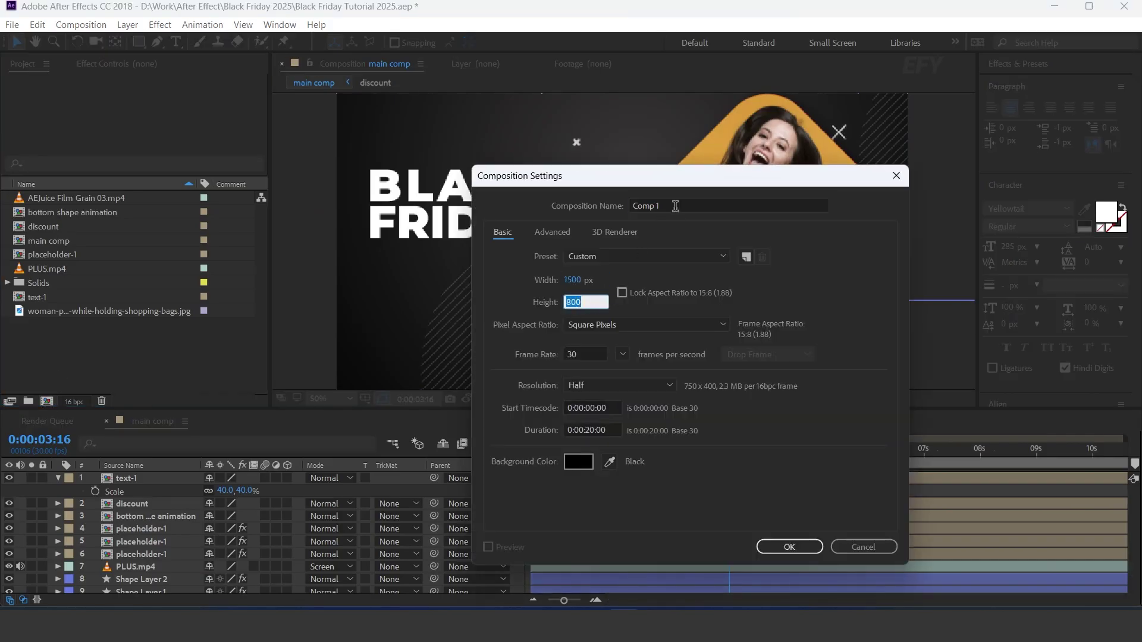
{"action": "left_click_drag", "start_coordinate": [673, 204], "coordinate": [651, 205]}
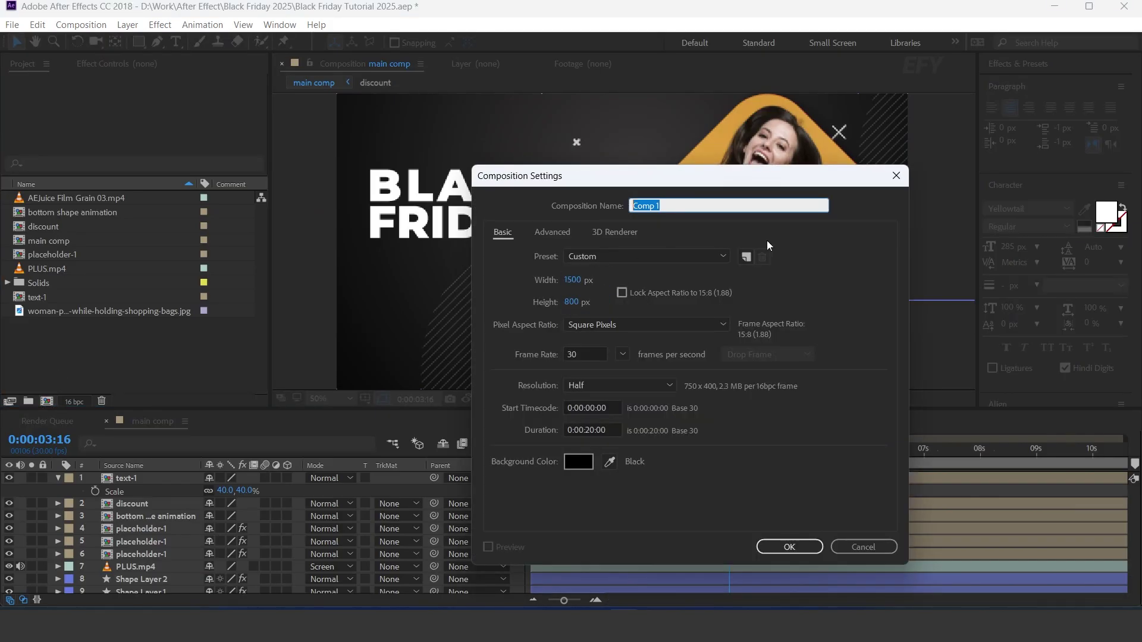
{"action": "key", "text": "Return"}
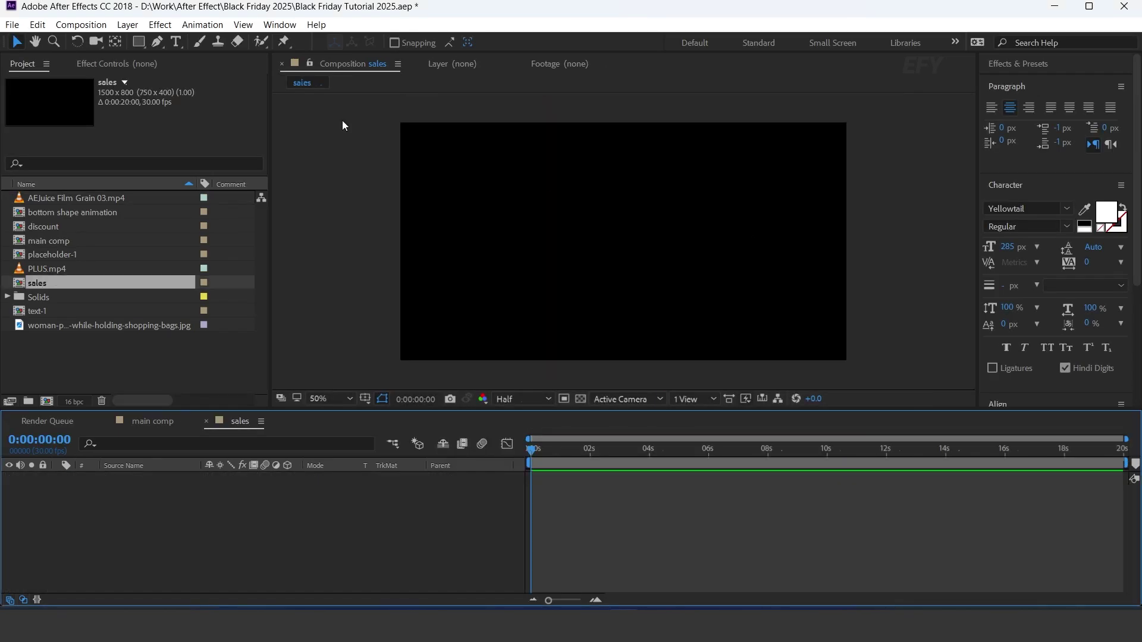
Step: Add the text "Sales" in Yellowtail at 294 px in the composition, and duplicate its layer
{"action": "left_click", "coordinate": [176, 42]}
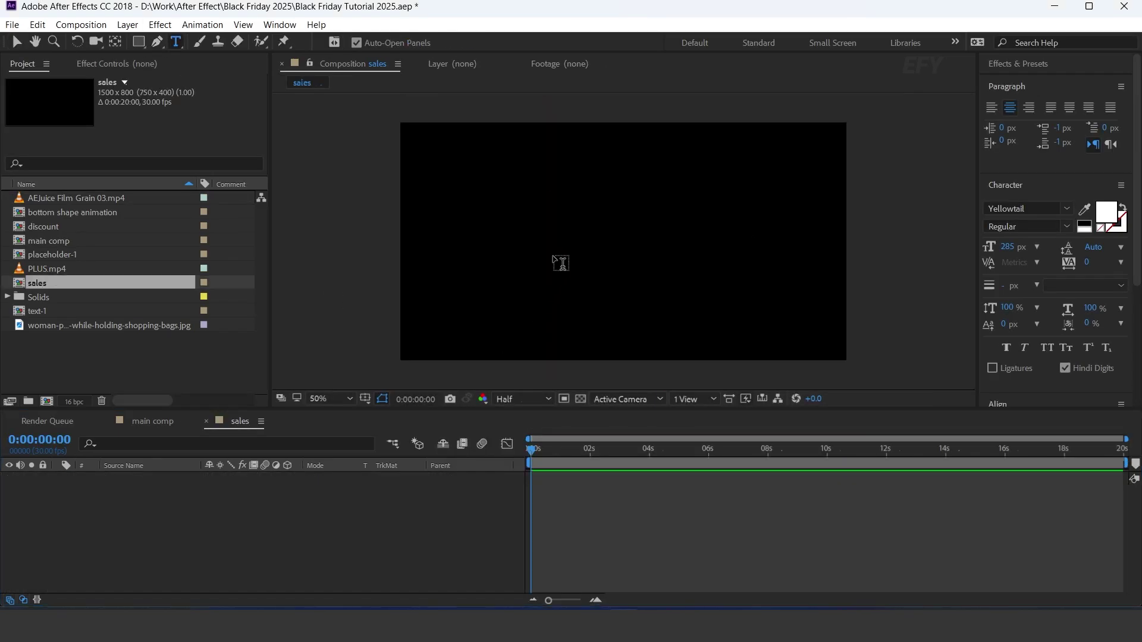
{"action": "left_click", "coordinate": [561, 263]}
{"action": "type", "text": "Sales"}
{"action": "left_click", "coordinate": [449, 515]}
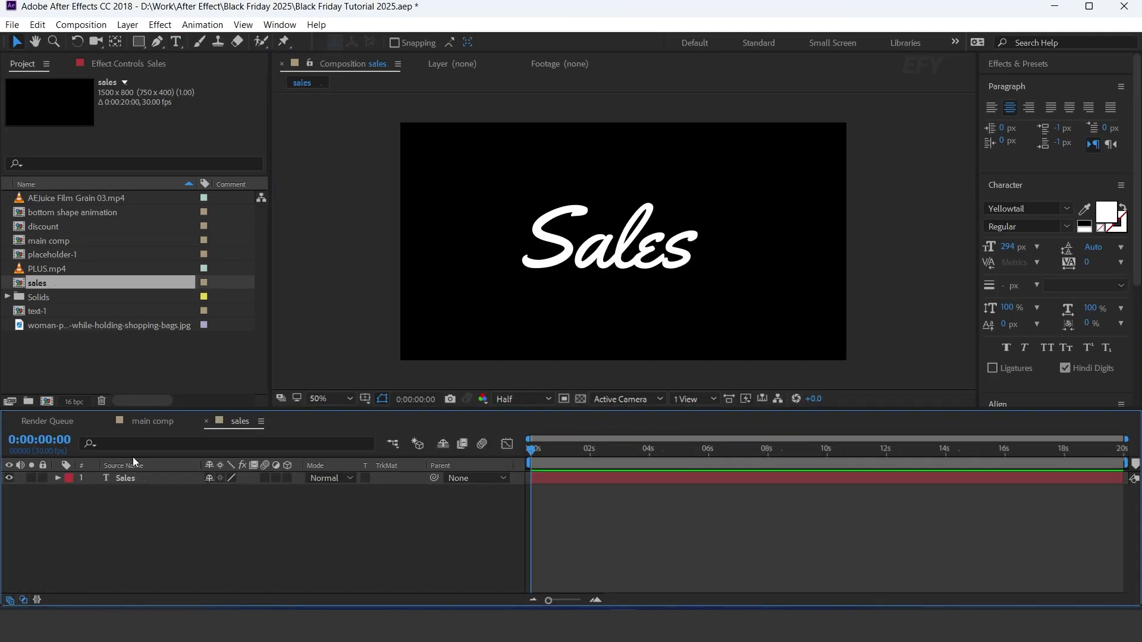
{"action": "left_click", "coordinate": [140, 482]}
{"action": "key", "text": "ctrl+d"}
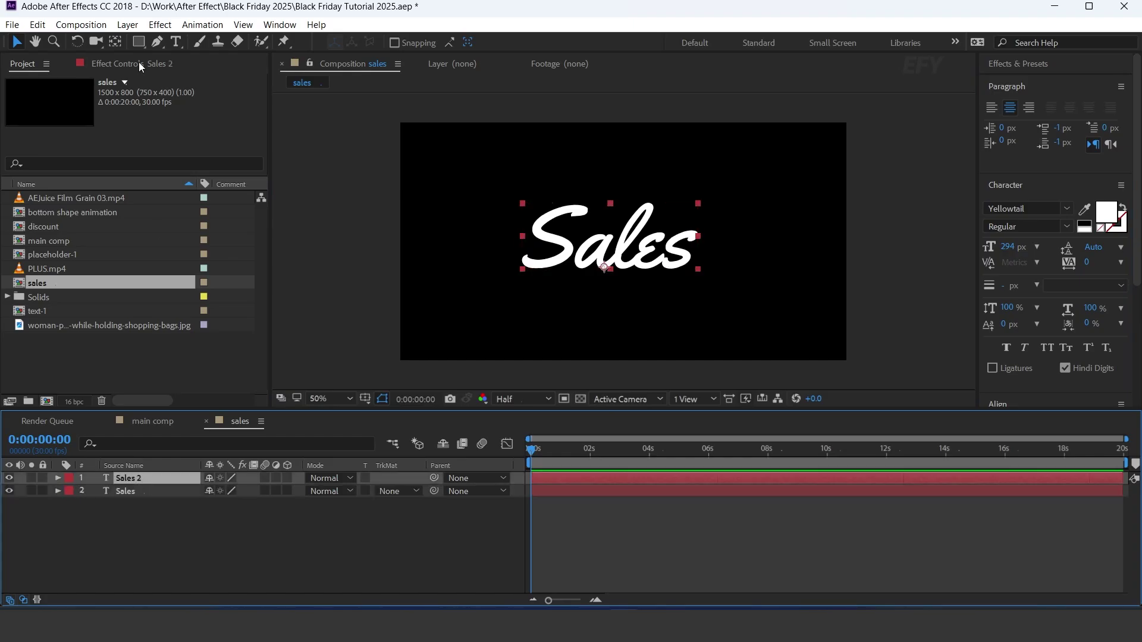
Step: Trace the centre line of the letter S with a Pen tool mask path on the Sales 2 layer
{"action": "left_click", "coordinate": [157, 44]}
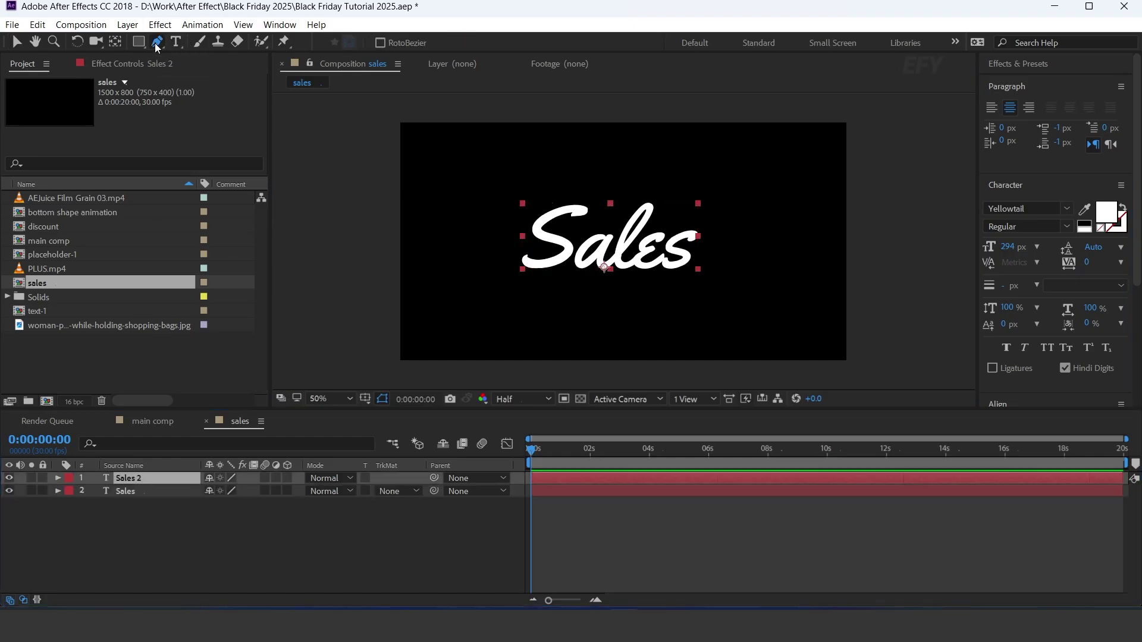
{"action": "key", "text": "slash"}
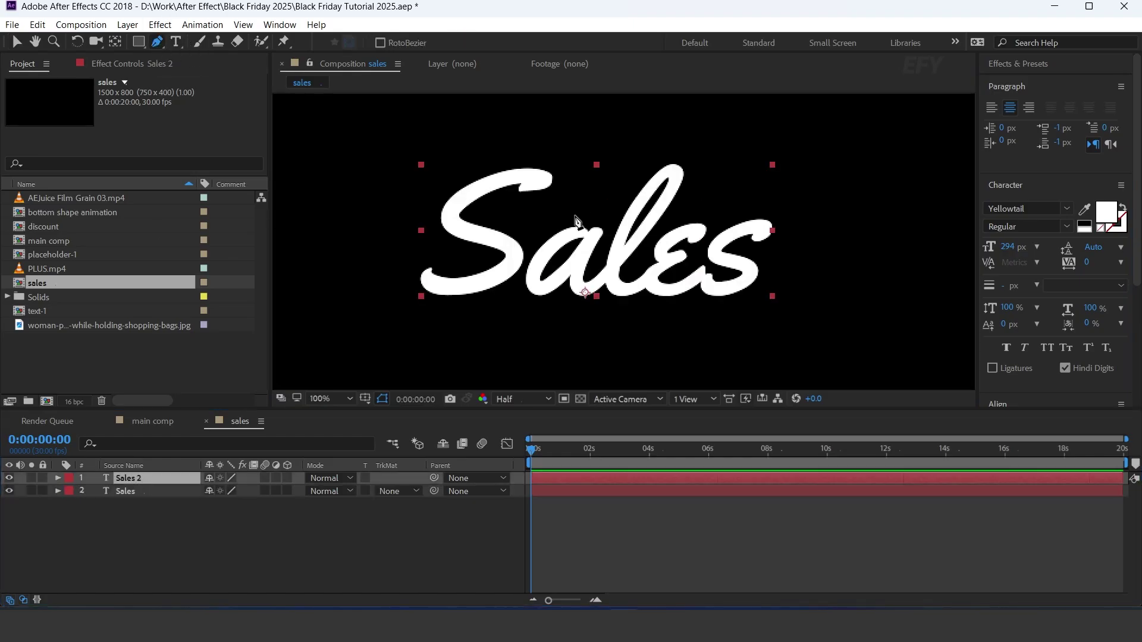
{"action": "scroll", "coordinate": [529, 209], "scroll_direction": "up", "scroll_amount": 3}
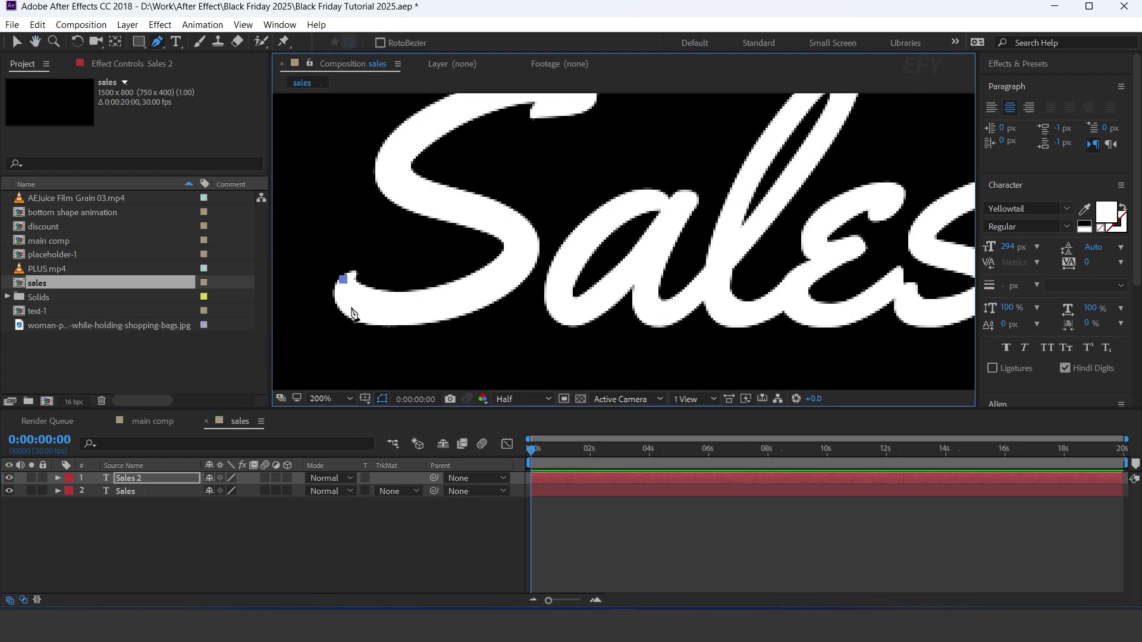
{"action": "left_click", "coordinate": [343, 279]}
{"action": "left_click_drag", "start_coordinate": [412, 308], "coordinate": [472, 297]}
{"action": "mouse_move", "coordinate": [510, 262]}
{"action": "left_mouse_down"}
{"action": "mouse_move", "coordinate": [511, 244]}
{"action": "mouse_move", "coordinate": [430, 205]}
{"action": "mouse_move", "coordinate": [522, 259]}
{"action": "left_mouse_up"}
{"action": "key", "text": "ctrl+z"}
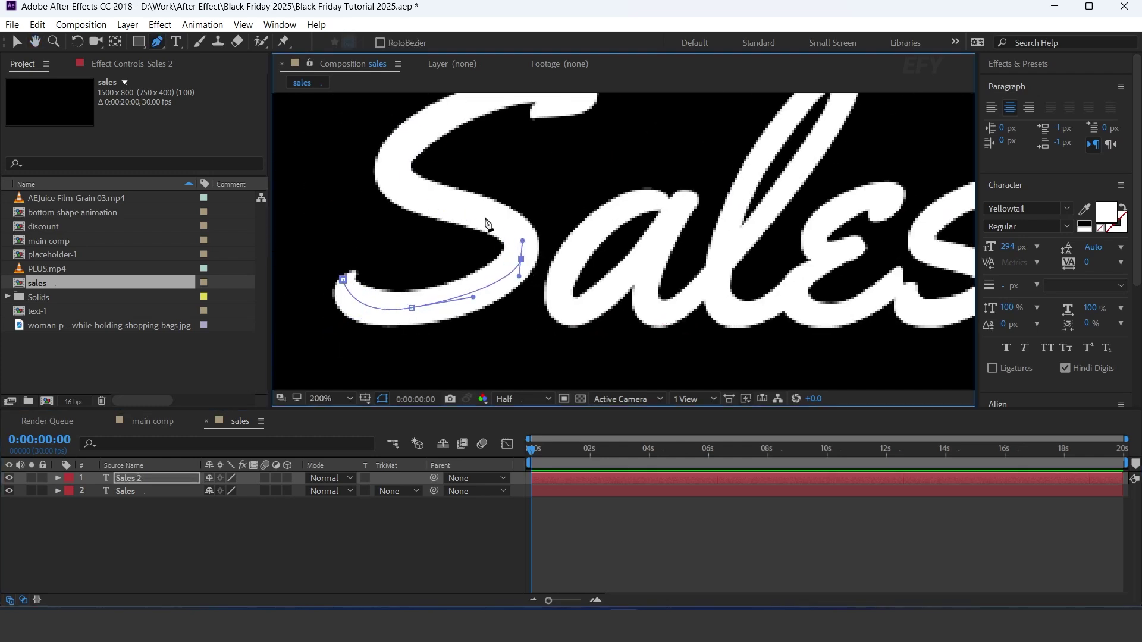
{"action": "left_click_drag", "start_coordinate": [480, 213], "coordinate": [452, 205]}
{"action": "key", "text": "space"}
{"action": "left_click_drag", "start_coordinate": [462, 197], "coordinate": [511, 303]}
{"action": "left_click_drag", "start_coordinate": [446, 287], "coordinate": [506, 217]}
{"action": "left_click_drag", "start_coordinate": [555, 198], "coordinate": [623, 202]}
{"action": "left_click_drag", "start_coordinate": [606, 211], "coordinate": [595, 212]}
{"action": "key", "text": "space"}
{"action": "left_click_drag", "start_coordinate": [605, 262], "coordinate": [531, 168]}
Step: Continue the mask path from the end of the S across to the letter a and trace its strokes
{"action": "left_click", "coordinate": [616, 166]}
{"action": "left_click_drag", "start_coordinate": [634, 210], "coordinate": [621, 212]}
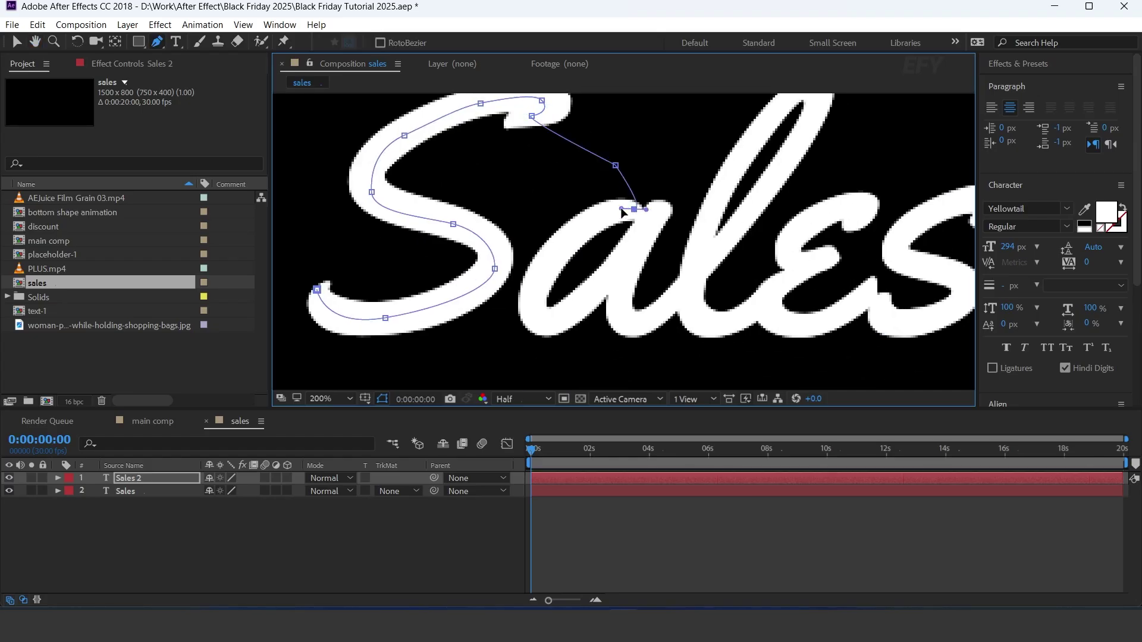
{"action": "left_click_drag", "start_coordinate": [555, 246], "coordinate": [538, 272]}
{"action": "key", "text": "space"}
{"action": "left_click_drag", "start_coordinate": [537, 312], "coordinate": [503, 275]}
{"action": "left_click_drag", "start_coordinate": [506, 284], "coordinate": [520, 293]}
{"action": "left_click", "coordinate": [602, 198]}
{"action": "left_click", "coordinate": [622, 174]}
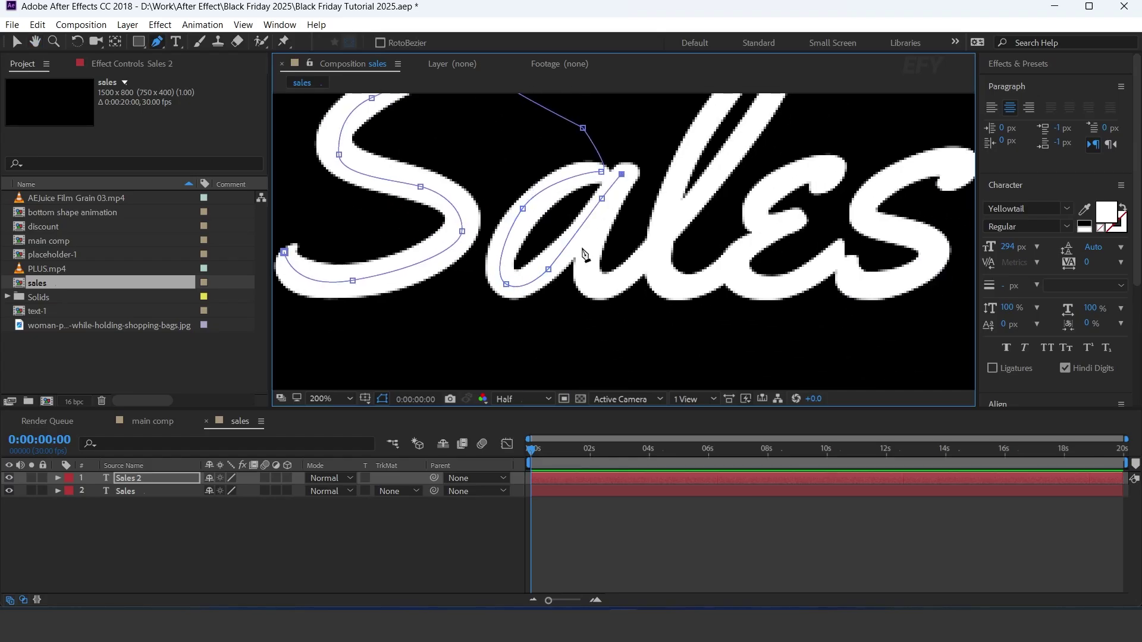
{"action": "mouse_move", "coordinate": [589, 279]}
{"action": "left_mouse_down"}
{"action": "mouse_move", "coordinate": [605, 293]}
{"action": "mouse_move", "coordinate": [645, 264]}
{"action": "left_mouse_up"}
Step: Extend the mask path up and around the loop of the letter l and down to its base
{"action": "key", "text": "space"}
{"action": "mouse_move", "coordinate": [716, 181]}
{"action": "left_mouse_down"}
{"action": "mouse_move", "coordinate": [585, 246]}
{"action": "mouse_move", "coordinate": [607, 214]}
{"action": "left_mouse_up"}
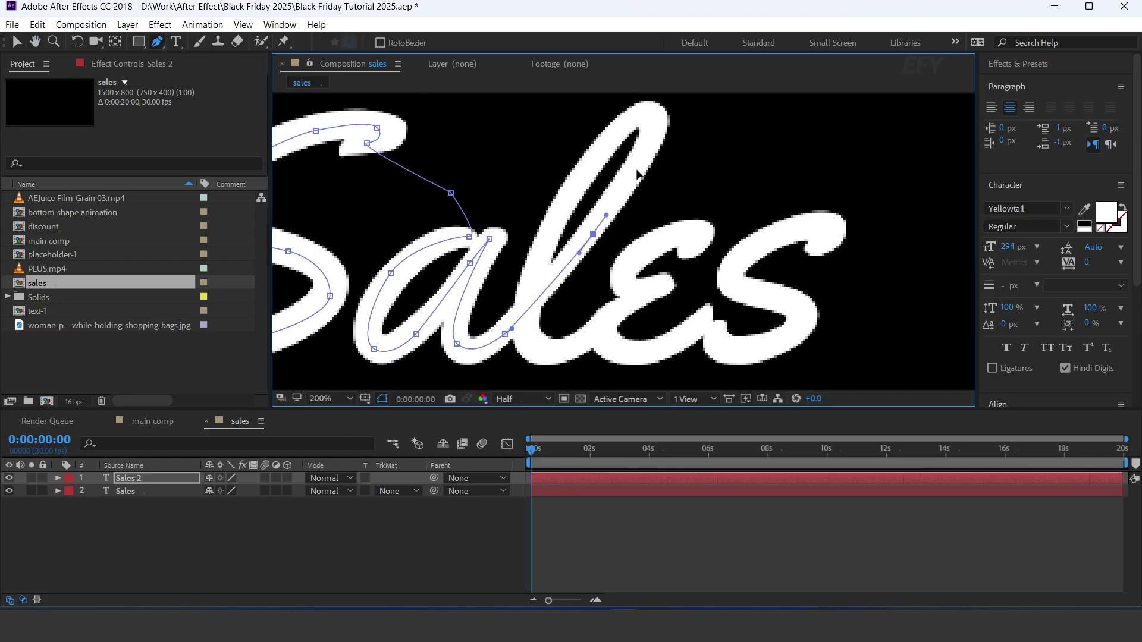
{"action": "left_click_drag", "start_coordinate": [652, 150], "coordinate": [642, 111]}
{"action": "left_click_drag", "start_coordinate": [601, 140], "coordinate": [588, 155]}
{"action": "left_click_drag", "start_coordinate": [549, 228], "coordinate": [539, 246]}
{"action": "left_click_drag", "start_coordinate": [526, 327], "coordinate": [525, 343]}
{"action": "key", "text": "space"}
{"action": "mouse_move", "coordinate": [563, 351]}
{"action": "left_mouse_down"}
{"action": "mouse_move", "coordinate": [531, 350]}
{"action": "mouse_move", "coordinate": [555, 338]}
{"action": "left_mouse_up"}
{"action": "mouse_move", "coordinate": [586, 309]}
{"action": "left_mouse_down"}
{"action": "mouse_move", "coordinate": [589, 281]}
{"action": "mouse_move", "coordinate": [628, 237]}
{"action": "mouse_move", "coordinate": [674, 237]}
{"action": "mouse_move", "coordinate": [599, 274]}
{"action": "mouse_move", "coordinate": [575, 334]}
{"action": "left_mouse_up"}
Step: Trace the letter e and the final s to complete the open mask path over the word
{"action": "key", "text": "space"}
{"action": "left_click_drag", "start_coordinate": [575, 334], "coordinate": [718, 316]}
{"action": "left_click", "coordinate": [655, 288]}
{"action": "left_click", "coordinate": [685, 251]}
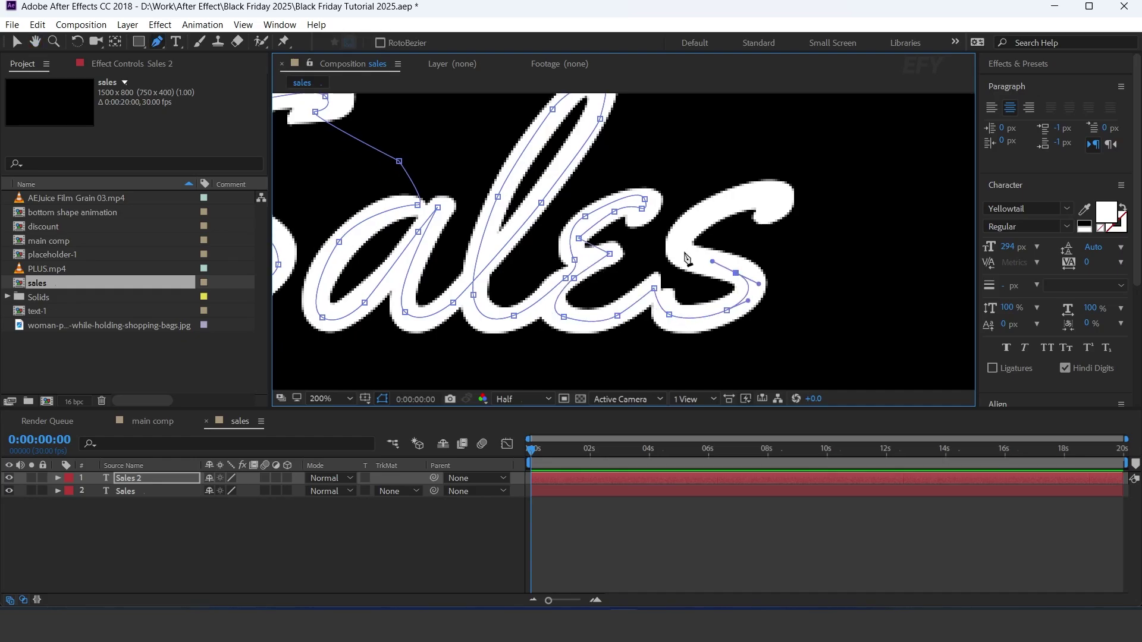
{"action": "left_click", "coordinate": [696, 220]}
{"action": "left_click", "coordinate": [757, 195]}
{"action": "left_click_drag", "start_coordinate": [769, 212], "coordinate": [755, 223]}
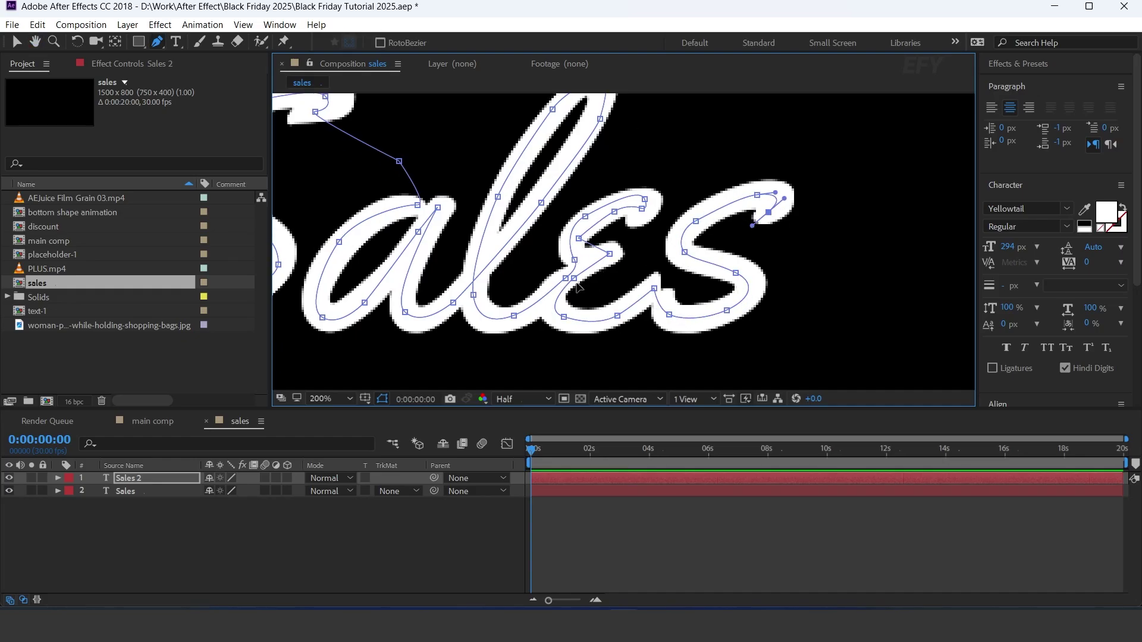
Step: Adjust the mask path points on the letter e to follow its centre line
{"action": "left_click_drag", "start_coordinate": [566, 279], "coordinate": [574, 249]}
{"action": "left_click_drag", "start_coordinate": [615, 212], "coordinate": [640, 215]}
{"action": "scroll", "coordinate": [691, 176], "scroll_direction": "down", "scroll_amount": 1}
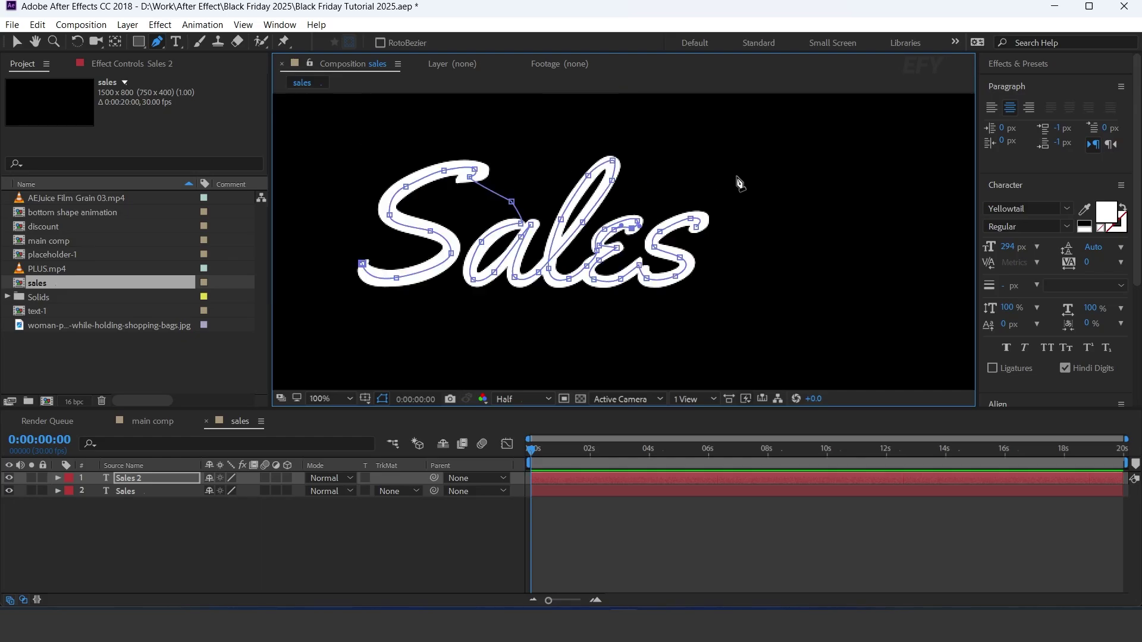
Step: Apply the Stroke effect to the Sales 2 layer
{"action": "left_click", "coordinate": [138, 477]}
{"action": "key", "text": "ctrl+space"}
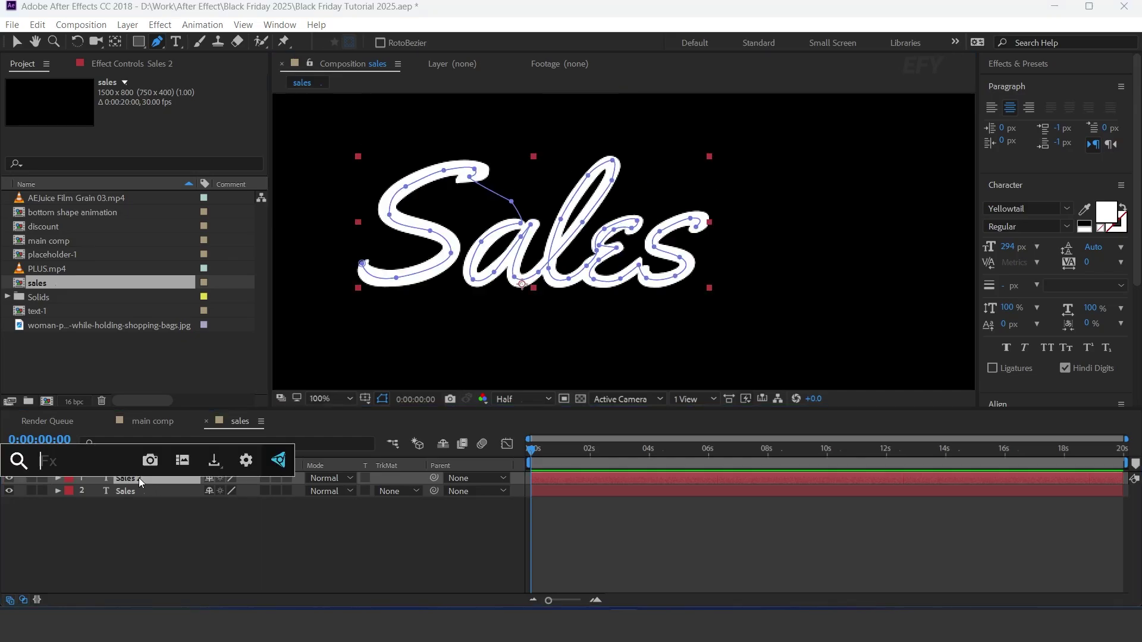
{"action": "type", "text": "str"}
{"action": "key", "text": "Return"}
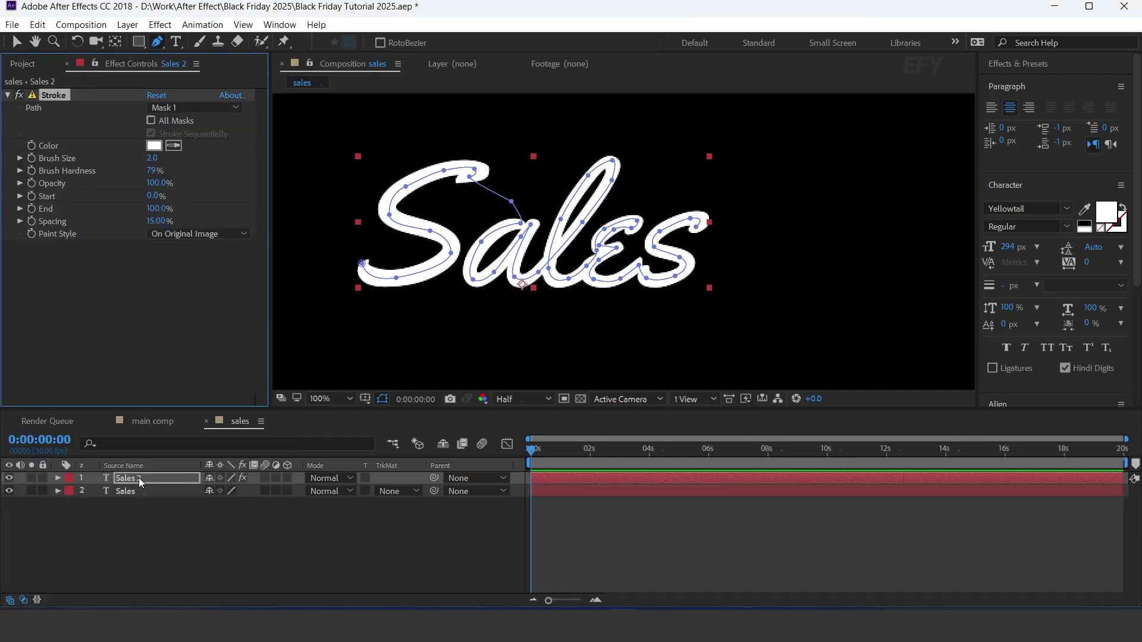
Step: Set the Stroke effect to use All Masks, with Paint Style On Transparent and a Brush Size of 16.4
{"action": "key", "text": "v"}
{"action": "left_click", "coordinate": [151, 122]}
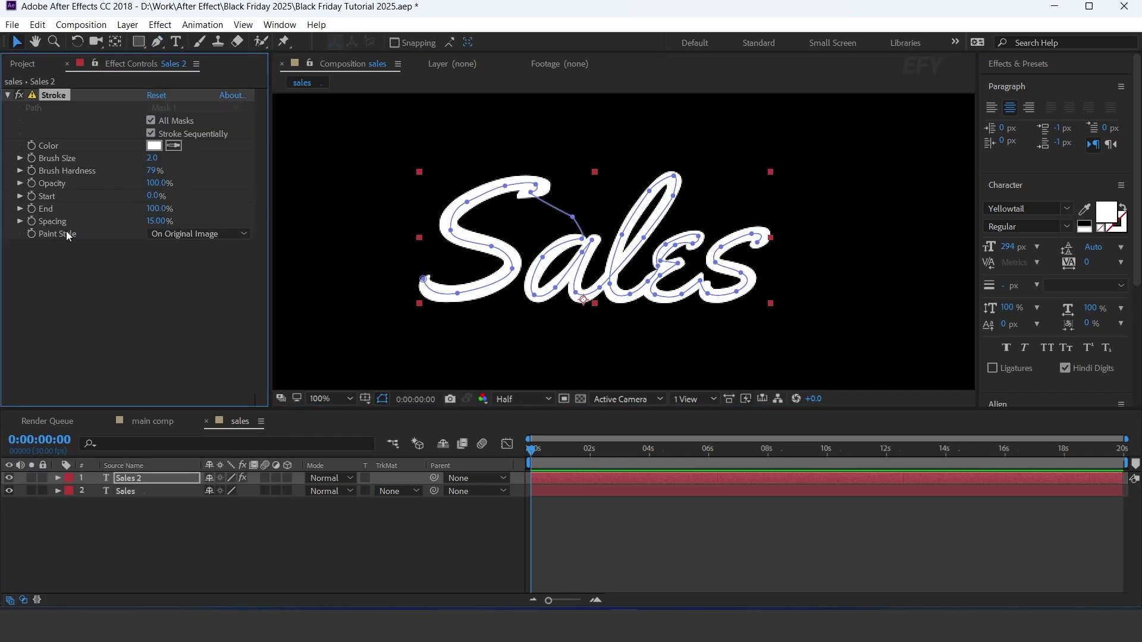
{"action": "left_click", "coordinate": [191, 233]}
{"action": "left_click", "coordinate": [219, 264]}
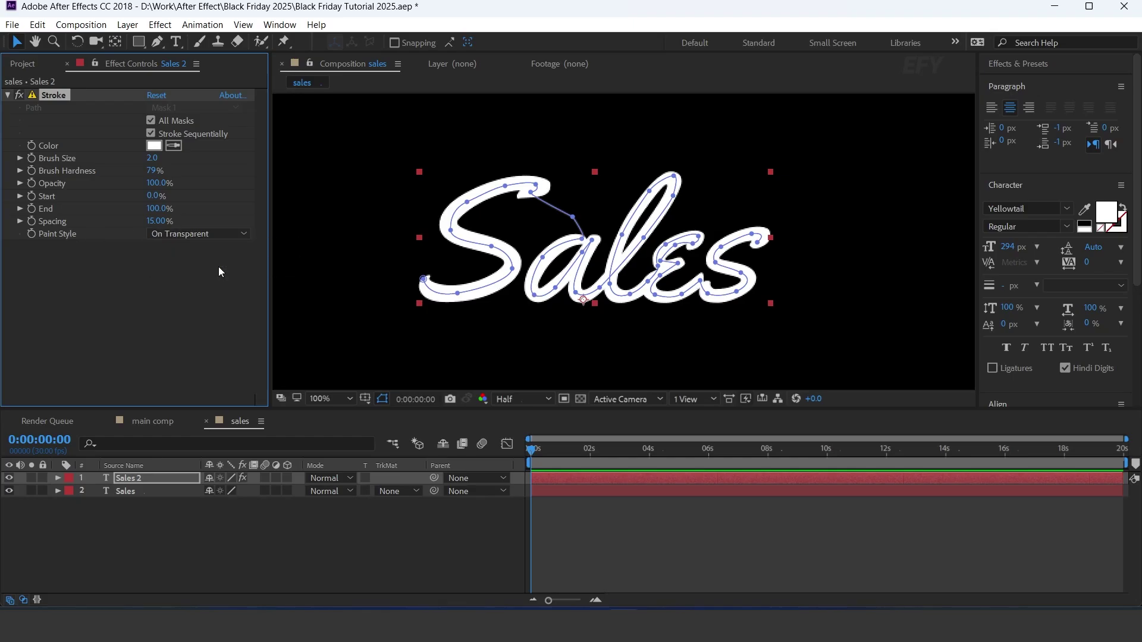
{"action": "mouse_move", "coordinate": [152, 158]}
{"action": "left_mouse_down"}
{"action": "mouse_move", "coordinate": [268, 155]}
{"action": "mouse_move", "coordinate": [256, 155]}
{"action": "left_mouse_up"}
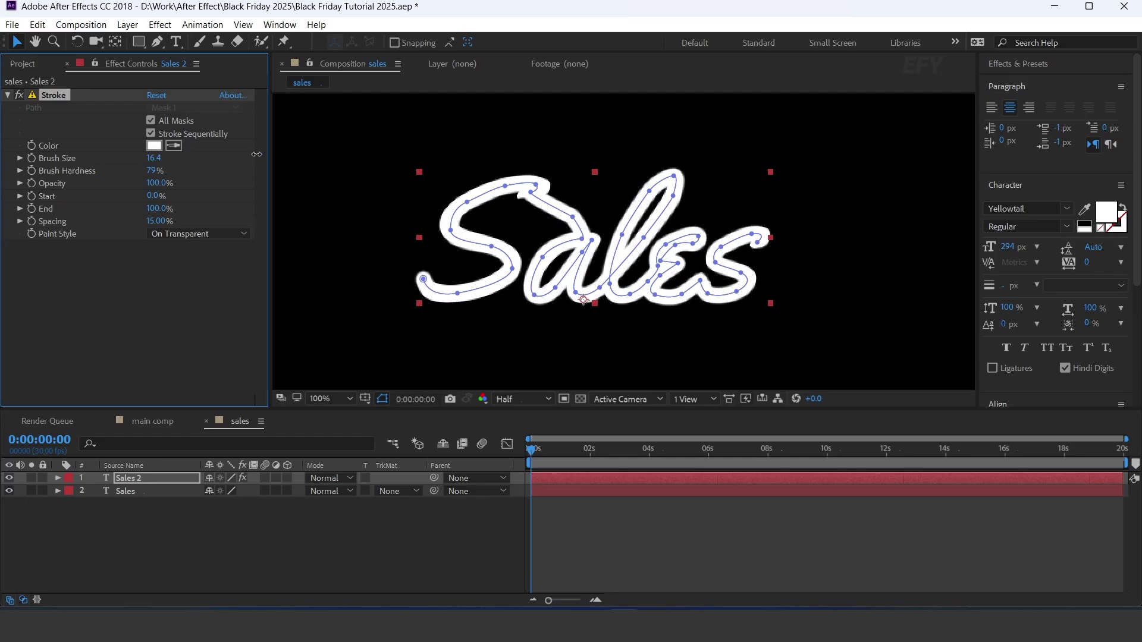
Step: Hide the original Sales layer and keyframe the Stroke effect's End at 0% at 0:00:00:00
{"action": "left_click", "coordinate": [12, 491]}
{"action": "key", "text": "ctrl+z"}
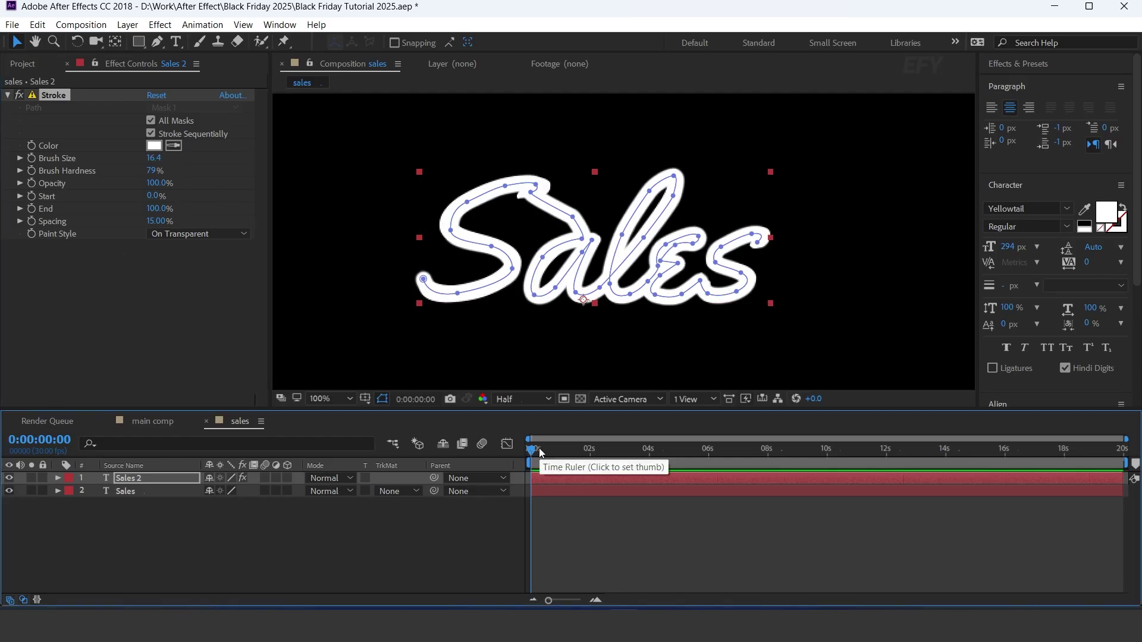
{"action": "mouse_move", "coordinate": [534, 450]}
{"action": "left_mouse_down"}
{"action": "mouse_move", "coordinate": [613, 449]}
{"action": "mouse_move", "coordinate": [546, 450]}
{"action": "left_mouse_up"}
{"action": "left_click_drag", "start_coordinate": [158, 209], "coordinate": [163, 216]}
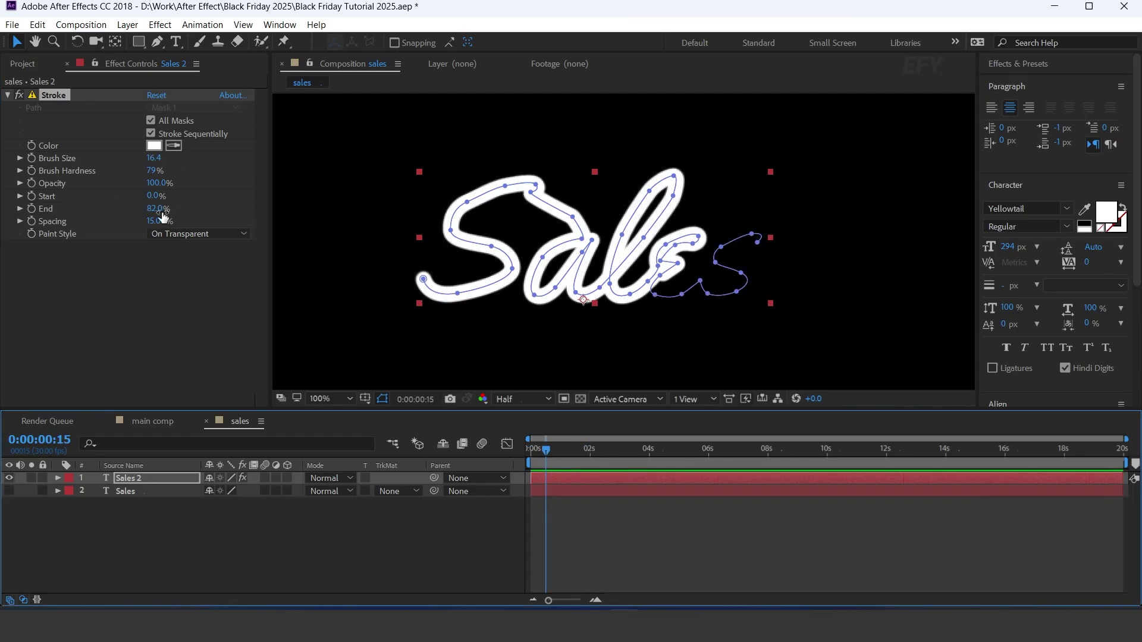
{"action": "key", "text": "Home"}
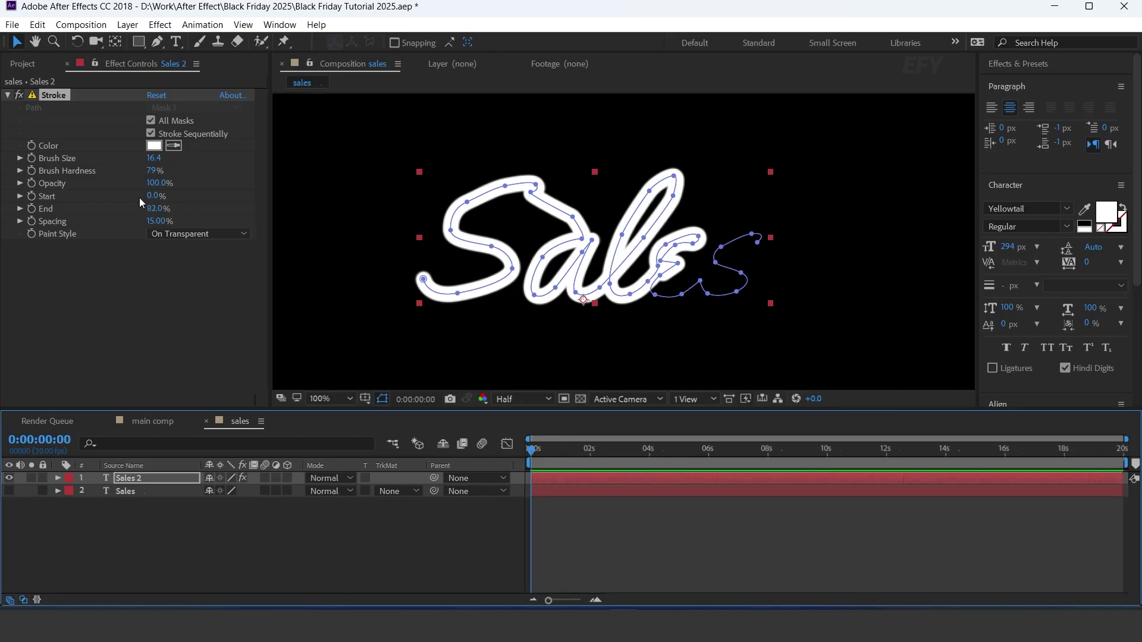
{"action": "left_click_drag", "start_coordinate": [154, 208], "coordinate": [32, 215]}
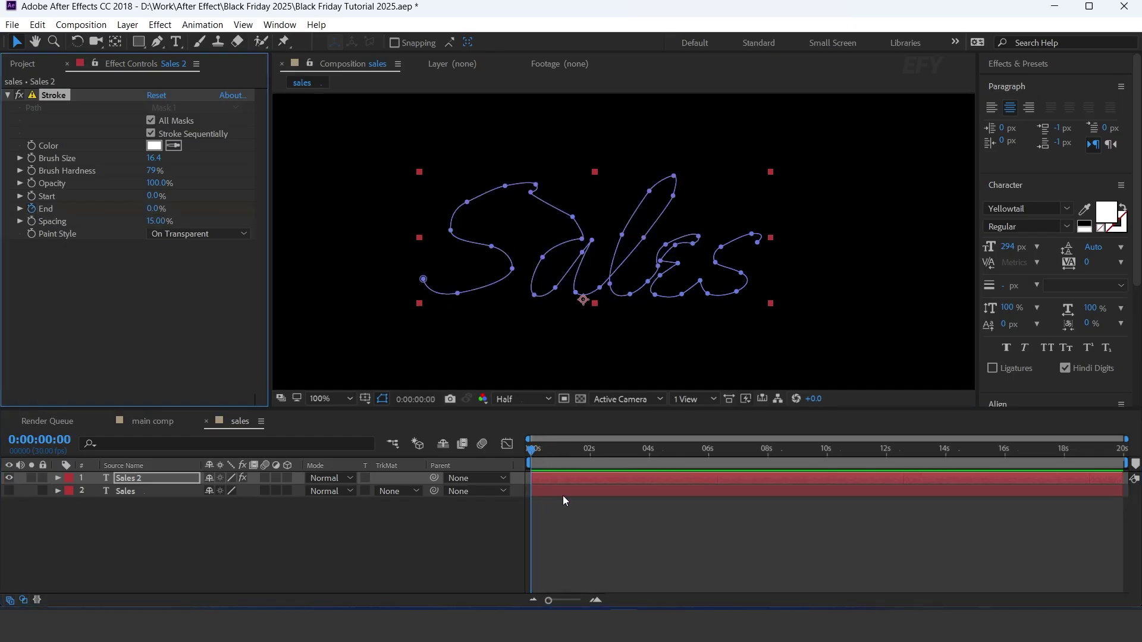
Step: Keyframe the Stroke effect's End at 100% at 0:00:01:15 and preview the write-on from the start
{"action": "left_click", "coordinate": [595, 600]}
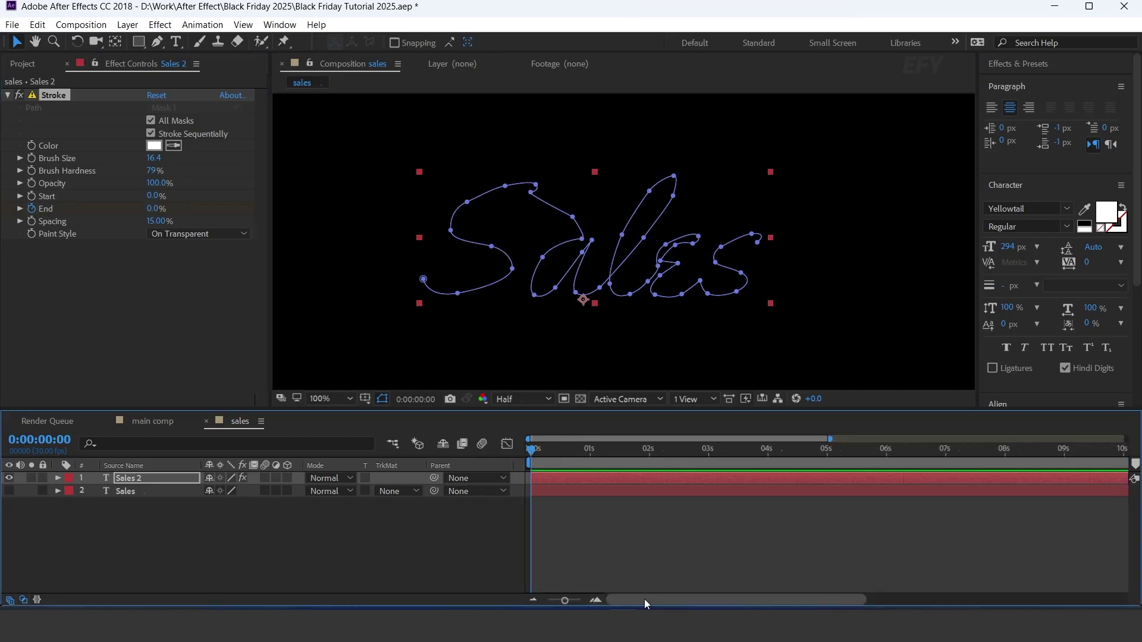
{"action": "left_click_drag", "start_coordinate": [530, 452], "coordinate": [620, 452]}
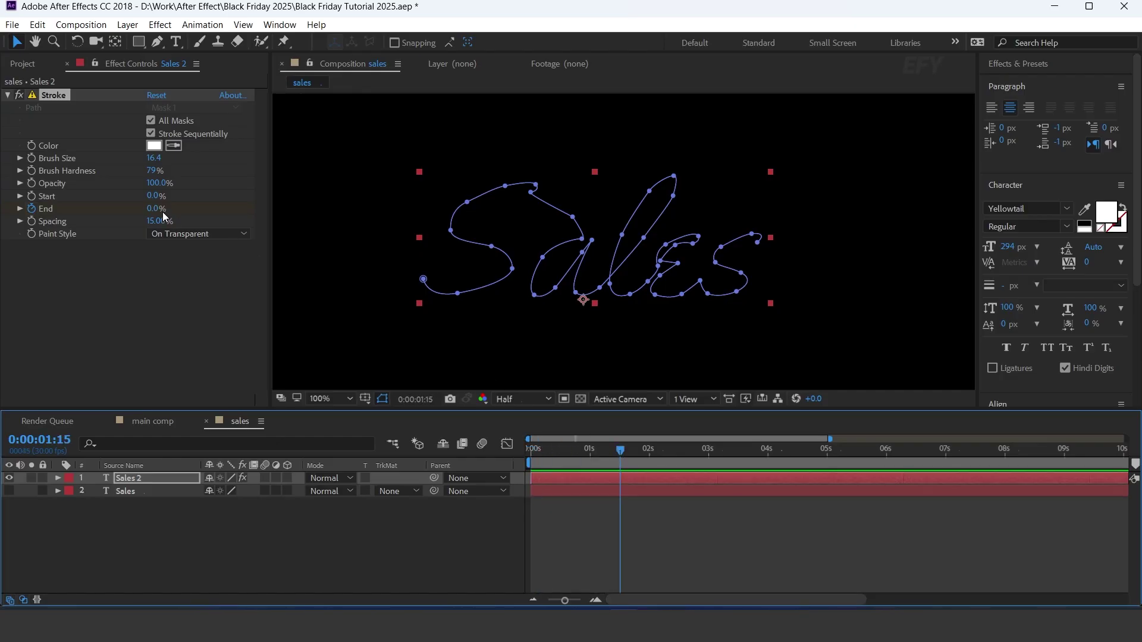
{"action": "left_click_drag", "start_coordinate": [153, 207], "coordinate": [529, 205]}
{"action": "left_click_drag", "start_coordinate": [620, 453], "coordinate": [498, 462]}
{"action": "key", "text": "space"}
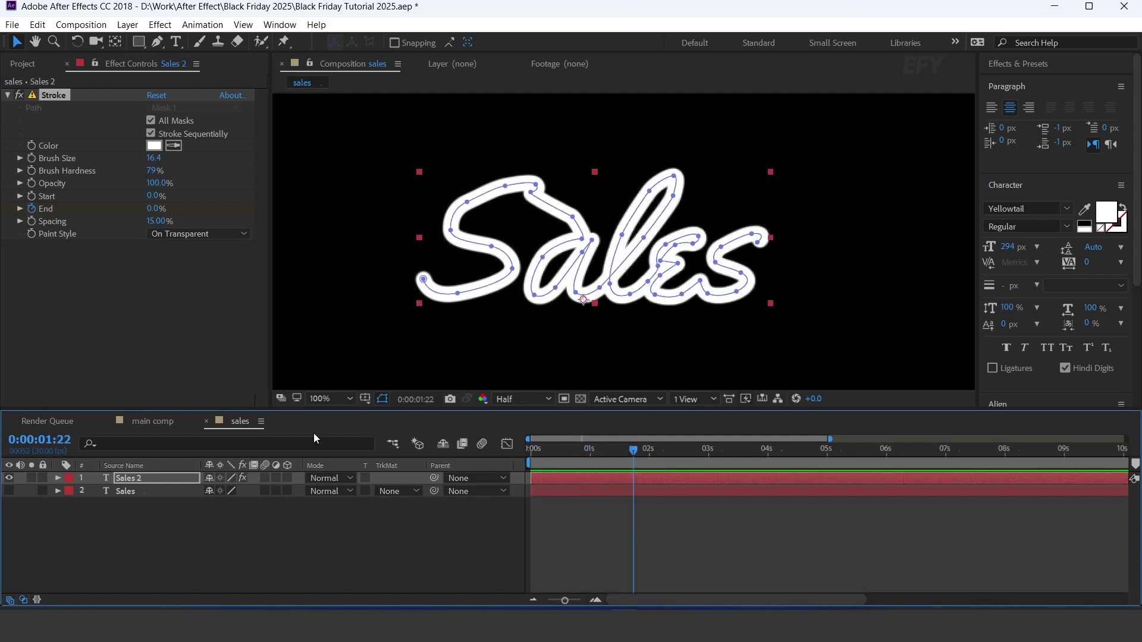
Step: Set the original Sales layer's track matte to Alpha Matte "Sales 2", make the layer visible and preview the reveal
{"action": "left_click", "coordinate": [128, 491]}
{"action": "left_click", "coordinate": [396, 490]}
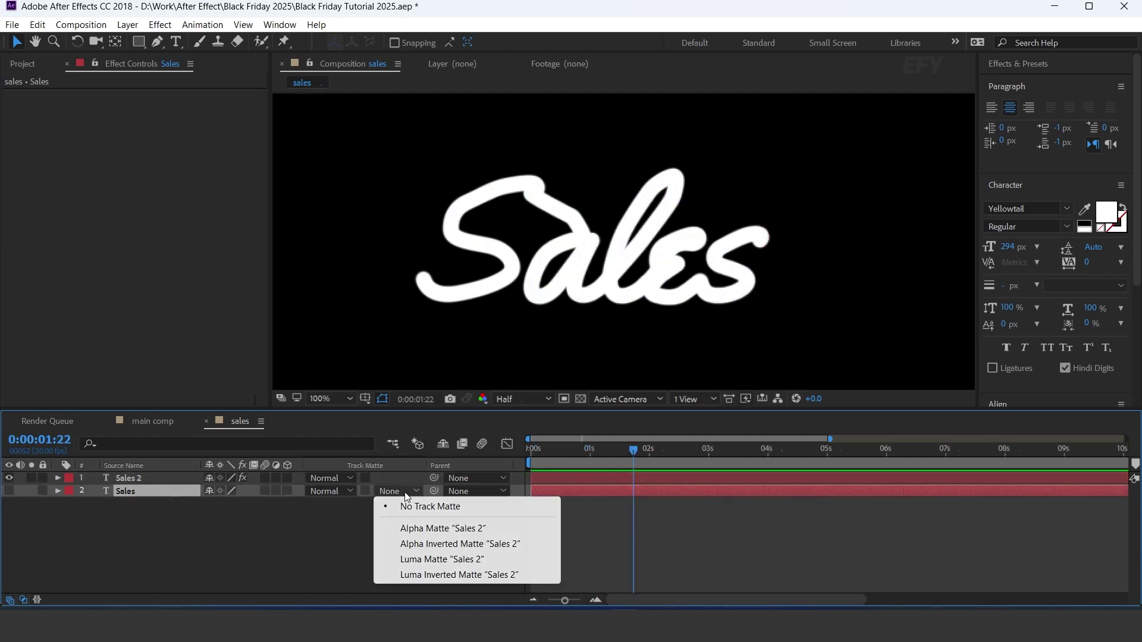
{"action": "left_click", "coordinate": [452, 528]}
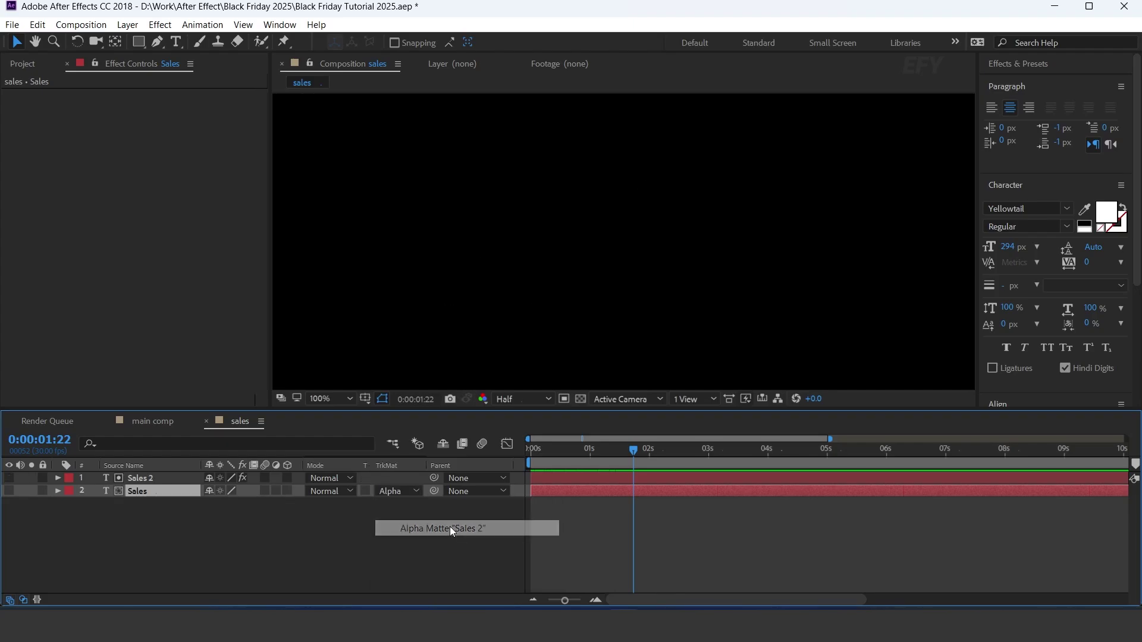
{"action": "left_click", "coordinate": [10, 490]}
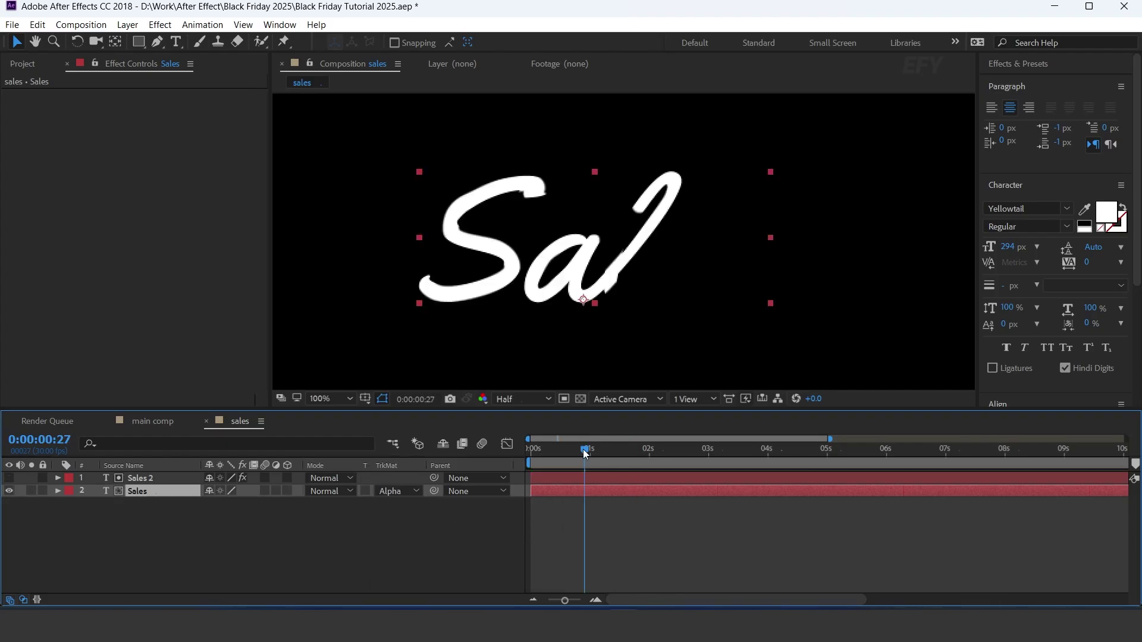
{"action": "mouse_move", "coordinate": [583, 449]}
{"action": "left_mouse_down"}
{"action": "mouse_move", "coordinate": [529, 458]}
{"action": "mouse_move", "coordinate": [648, 459]}
{"action": "left_mouse_up"}
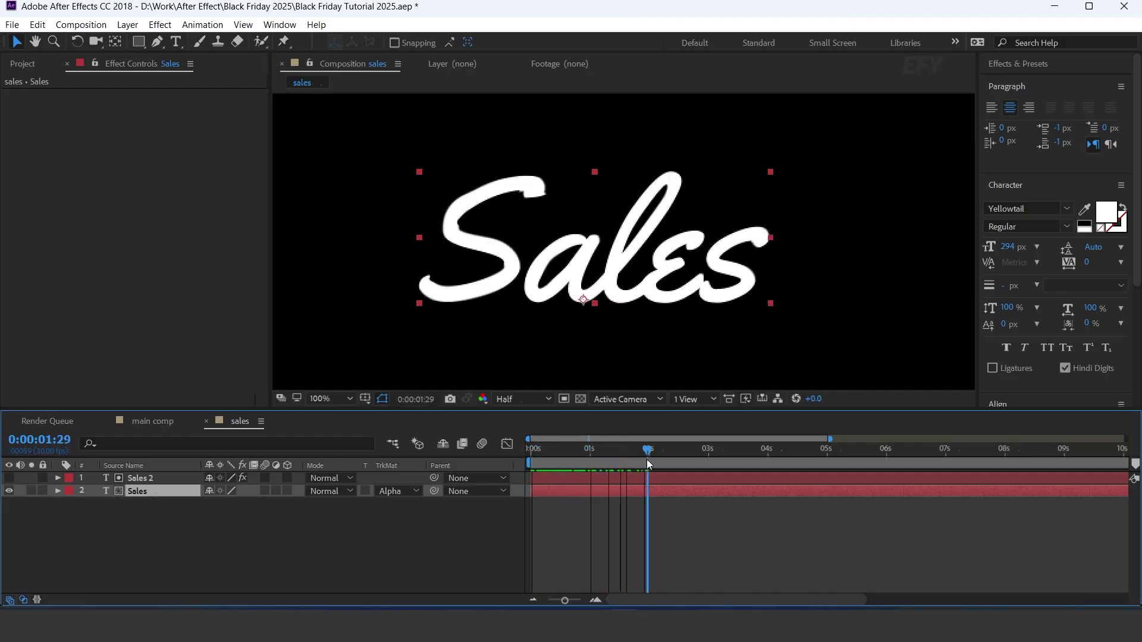
Step: Increase the Brush Size of the Stroke effect on Sales 2 to 26.9
{"action": "left_click", "coordinate": [155, 480]}
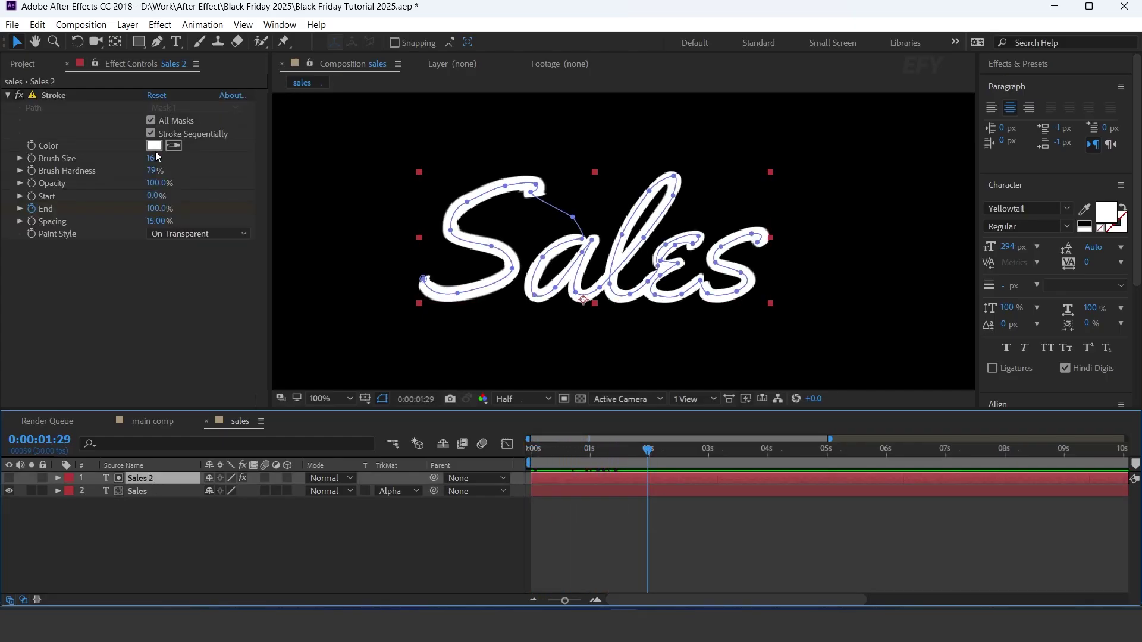
{"action": "left_click_drag", "start_coordinate": [153, 157], "coordinate": [170, 151]}
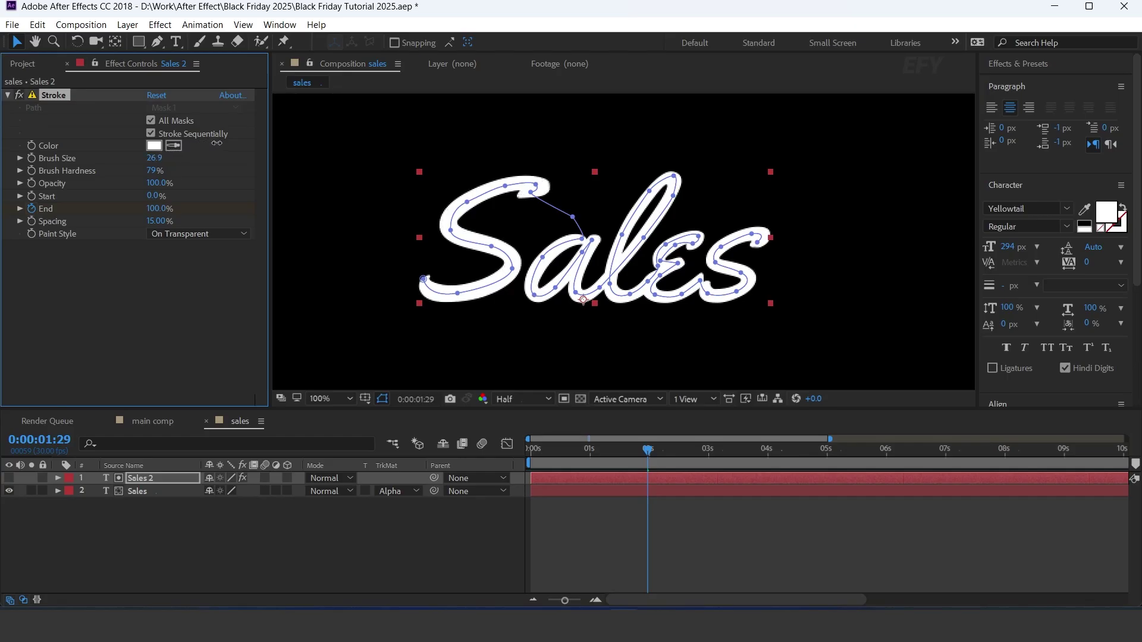
Step: Preview the Sales handwriting reveal from the start of the sales composition
{"action": "left_click_drag", "start_coordinate": [648, 454], "coordinate": [512, 470]}
{"action": "left_click", "coordinate": [518, 537]}
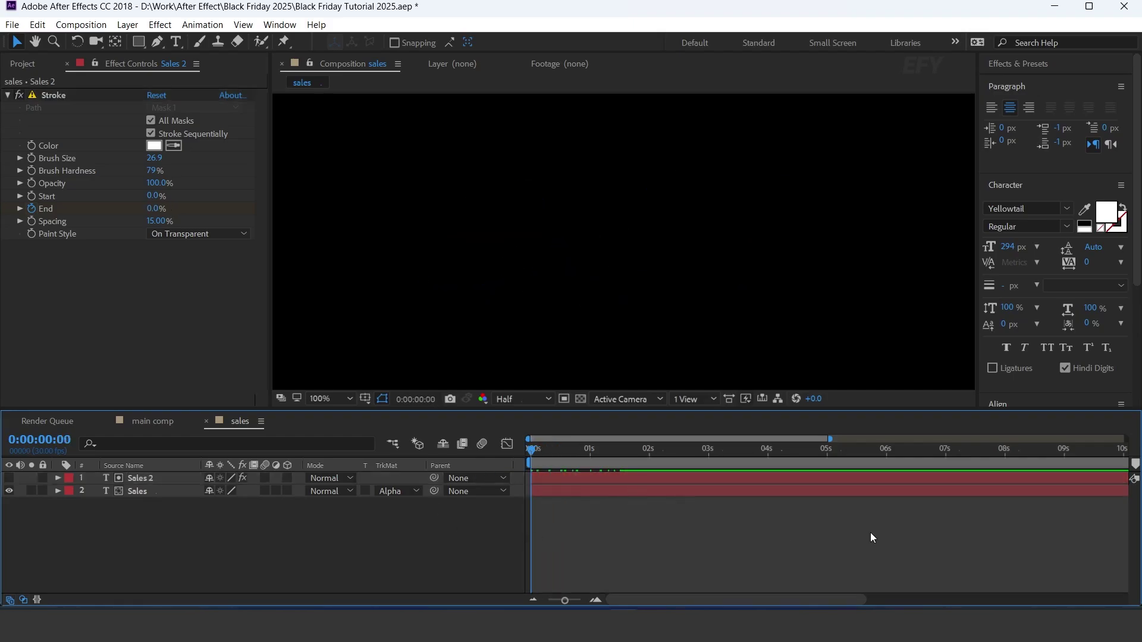
{"action": "key", "text": "space"}
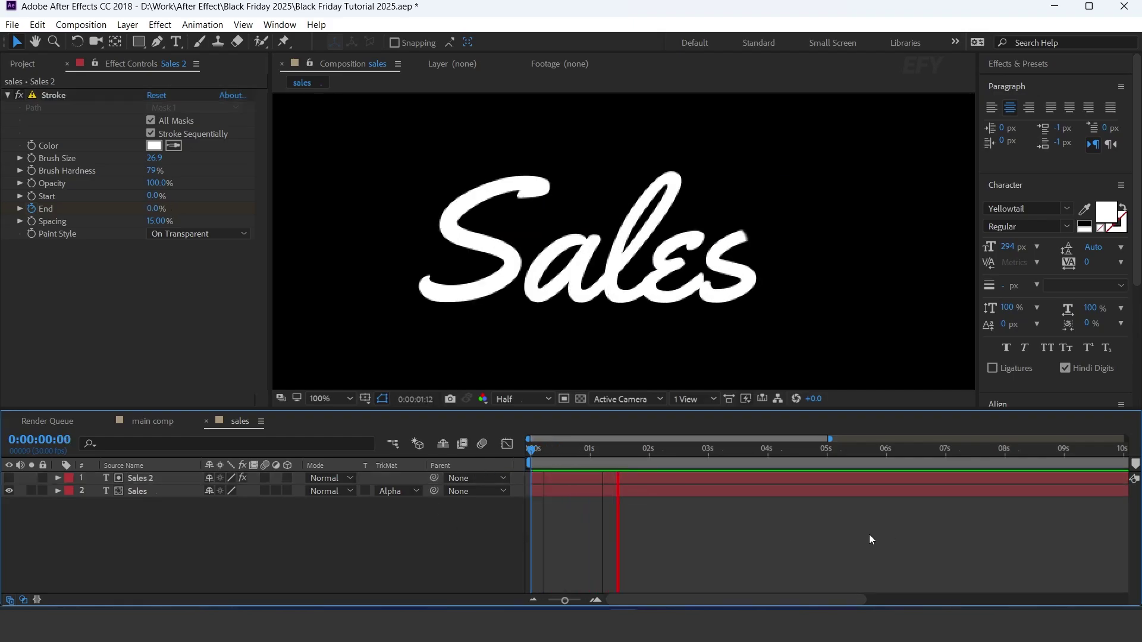
{"action": "scroll", "coordinate": [775, 246], "scroll_direction": "down", "scroll_amount": 2}
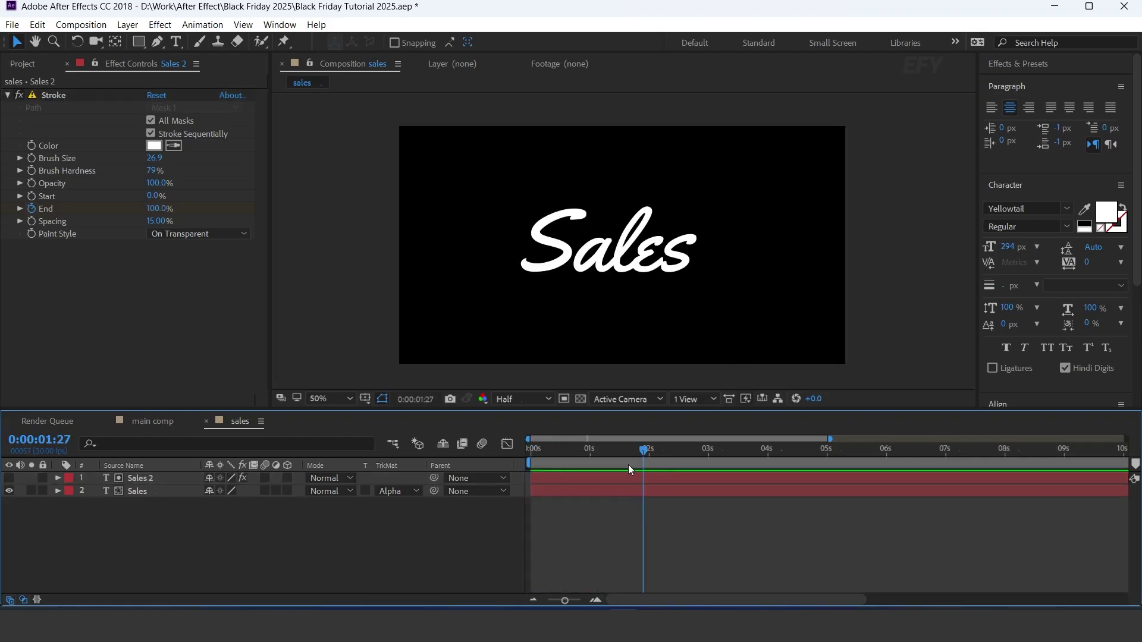
Step: Apply Easy Ease to both Stroke End keyframes on Sales 2, move the last one to about 2 seconds, and preview the reveal
{"action": "left_click", "coordinate": [636, 479]}
{"action": "key", "text": "u"}
{"action": "left_click_drag", "start_coordinate": [642, 492], "coordinate": [494, 516]}
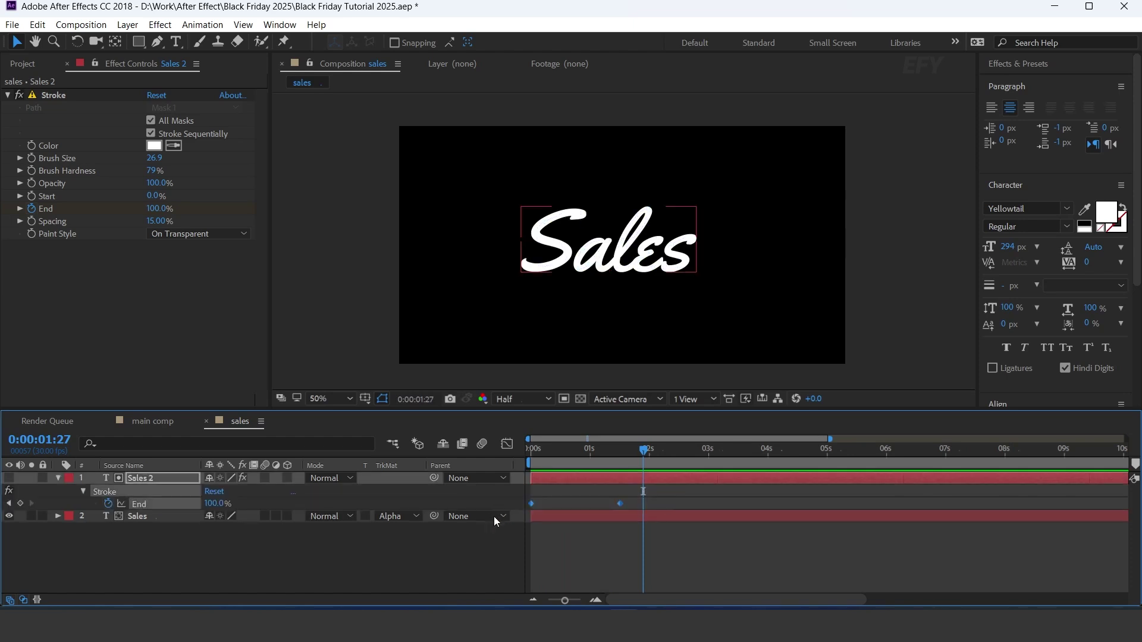
{"action": "right_click", "coordinate": [620, 503]}
{"action": "left_click", "coordinate": [837, 385]}
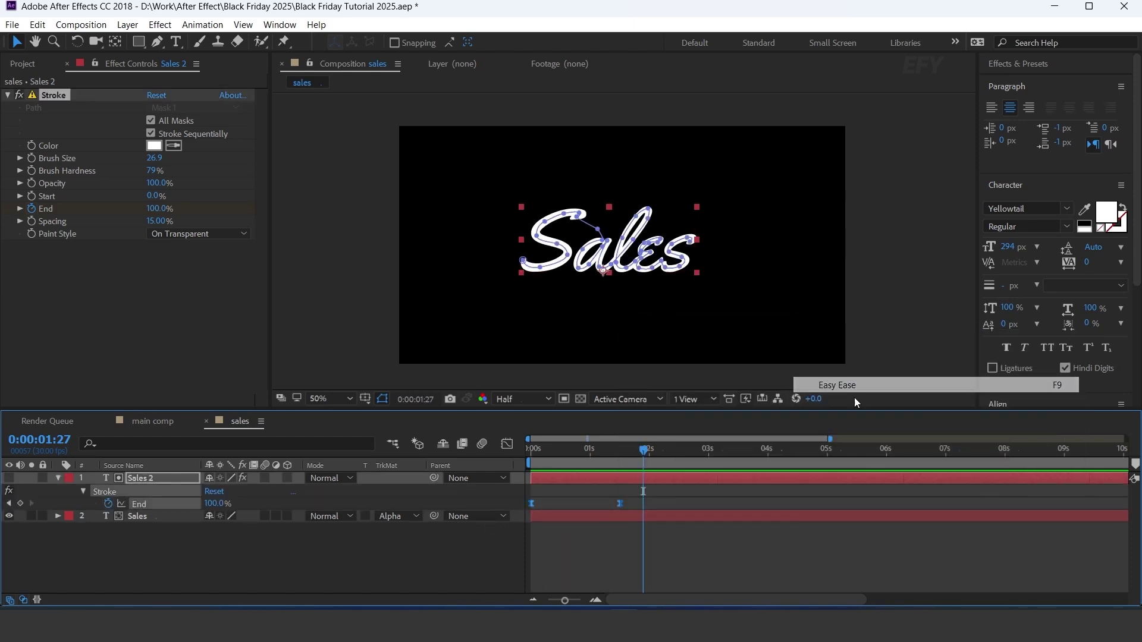
{"action": "left_click", "coordinate": [683, 576]}
{"action": "key", "text": "Home"}
{"action": "key", "text": "space"}
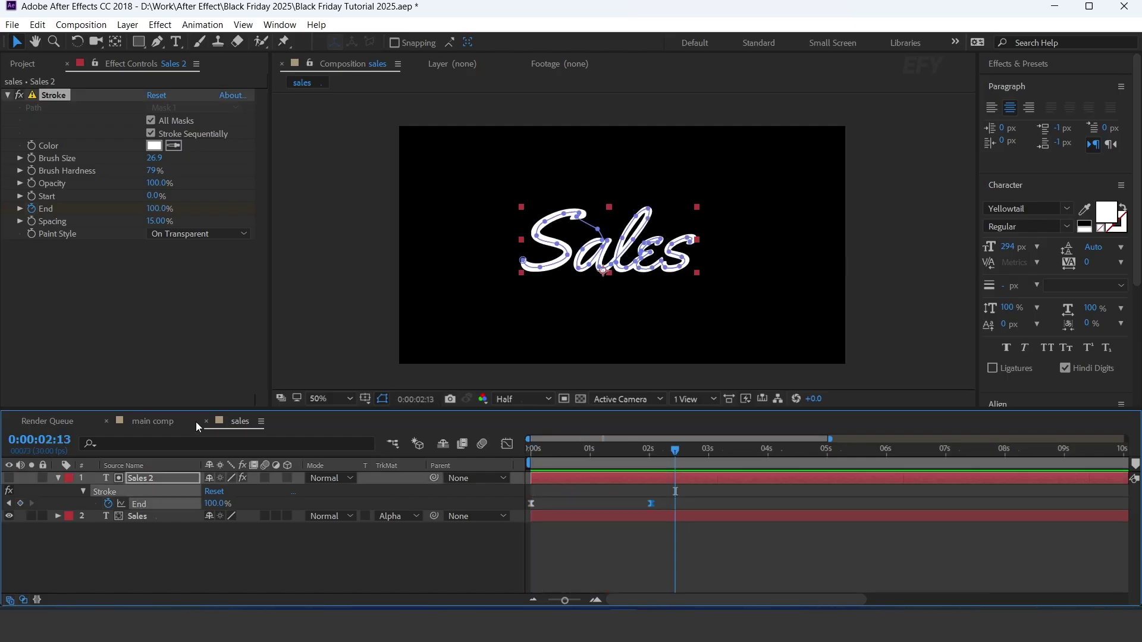
Step: Close the sales composition and add it to main comp as the top layer
{"action": "left_click", "coordinate": [206, 420]}
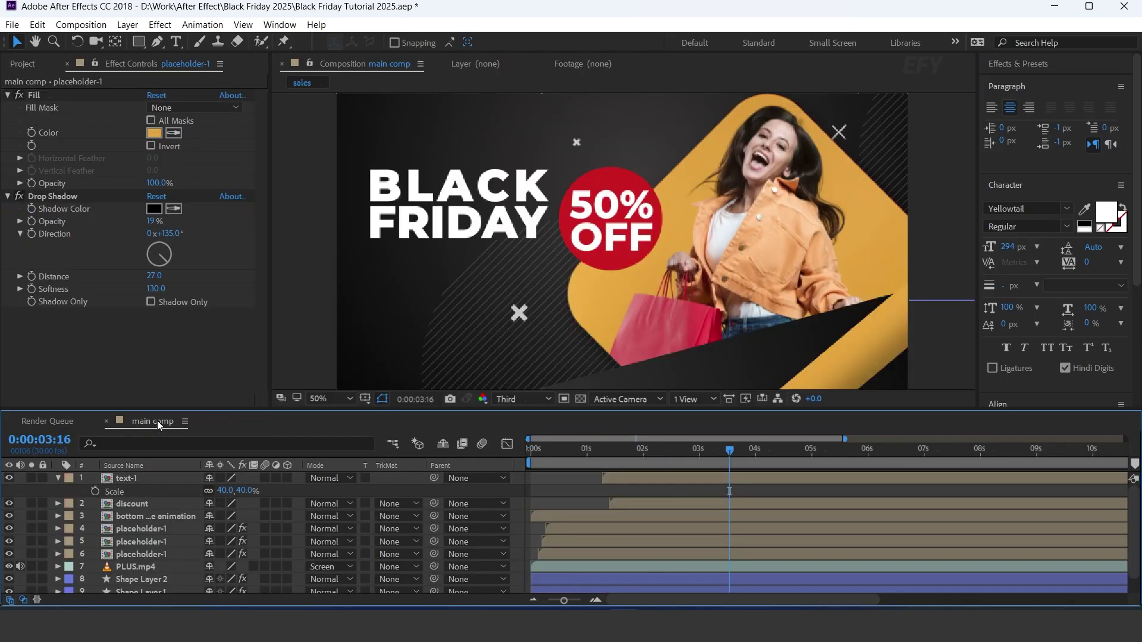
{"action": "left_click", "coordinate": [19, 64]}
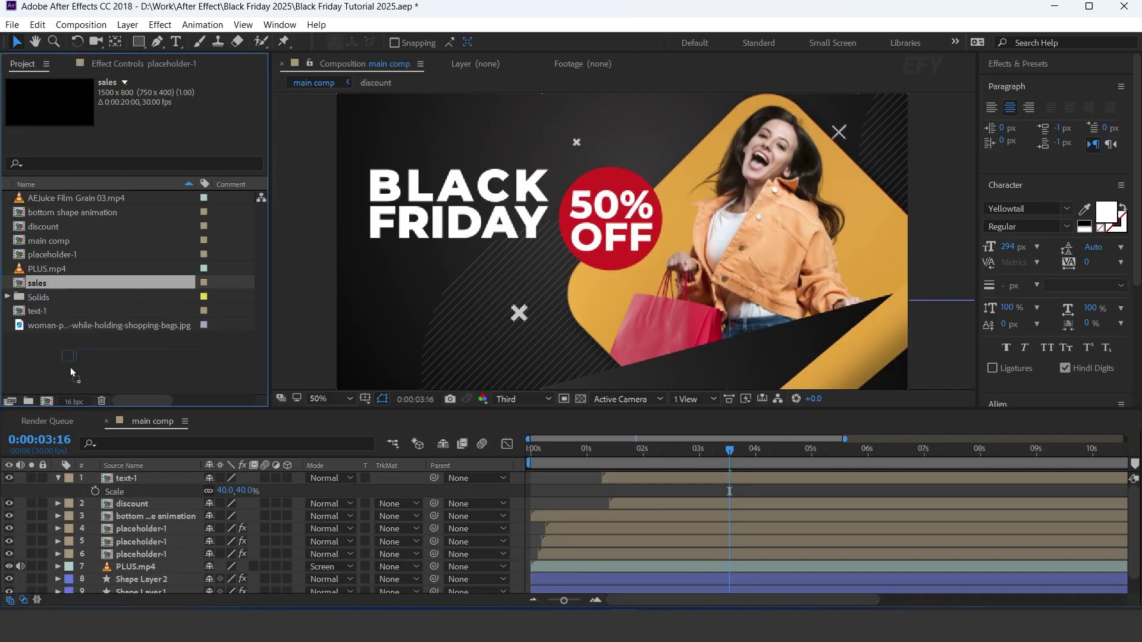
{"action": "left_click_drag", "start_coordinate": [70, 367], "coordinate": [131, 481]}
Step: Apply the Fill effect to the sales layer and sample its color from the red discount badge
{"action": "key", "text": "ctrl+space"}
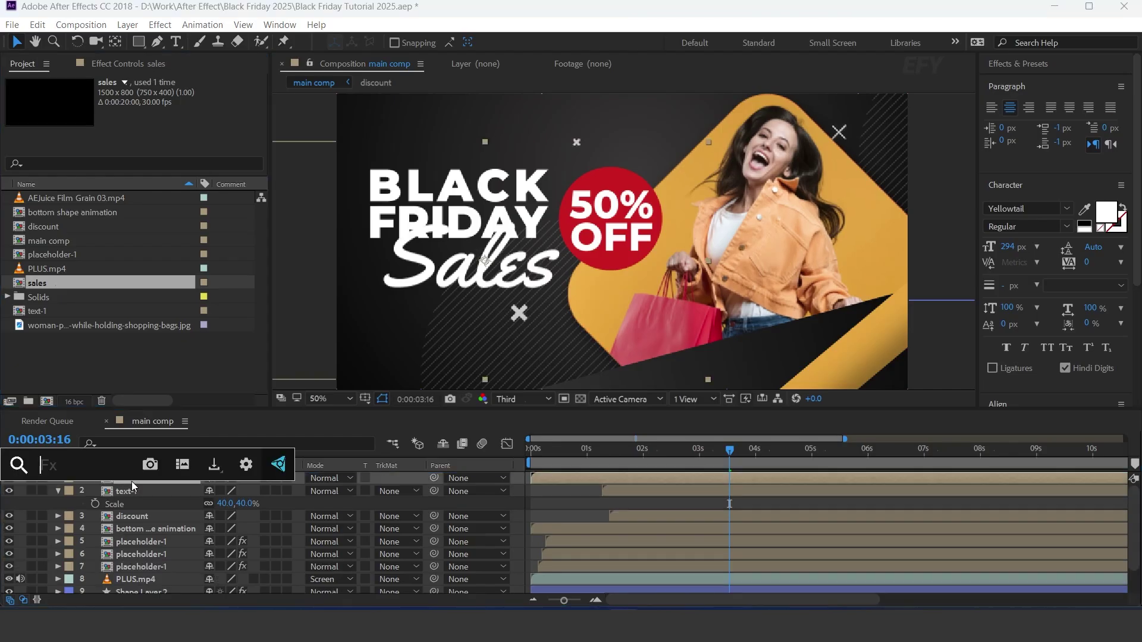
{"action": "type", "text": "fill"}
{"action": "key", "text": "Return"}
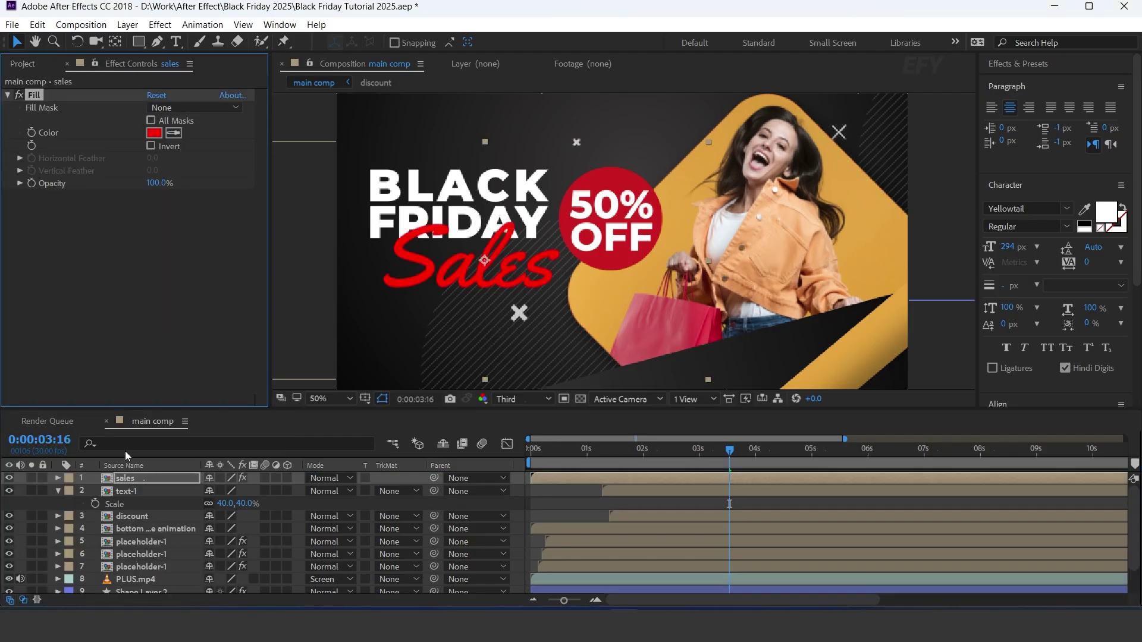
{"action": "left_click", "coordinate": [588, 183]}
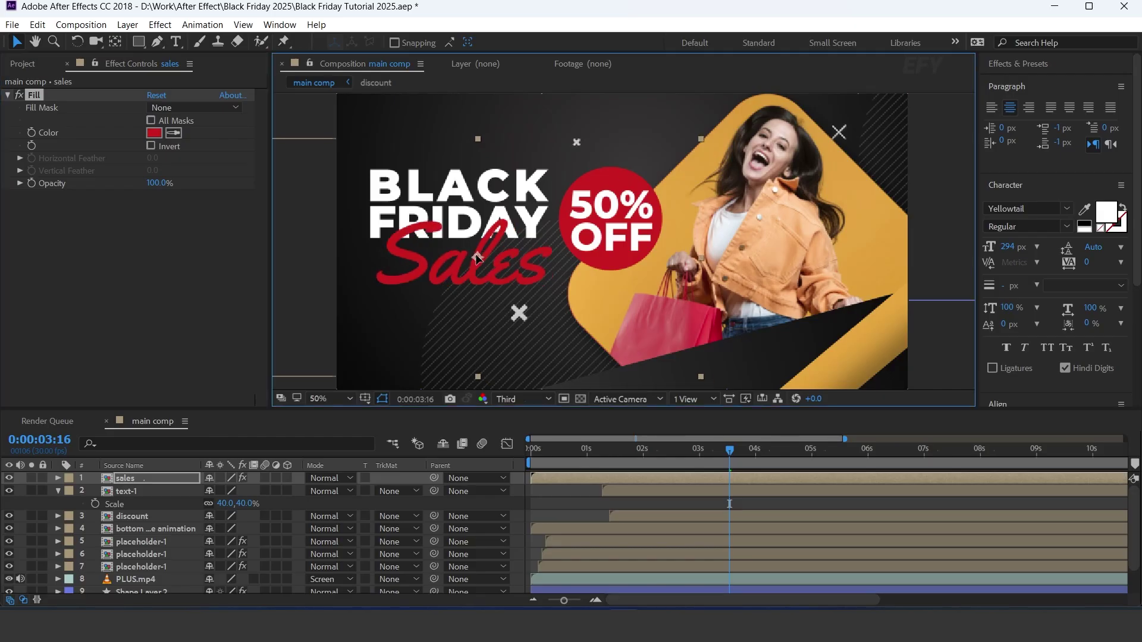
Step: Position the sales layer beneath the word FRIDAY and scale it to 66%
{"action": "left_click_drag", "start_coordinate": [488, 259], "coordinate": [479, 254]}
{"action": "key", "text": "s"}
{"action": "left_click_drag", "start_coordinate": [248, 491], "coordinate": [228, 490]}
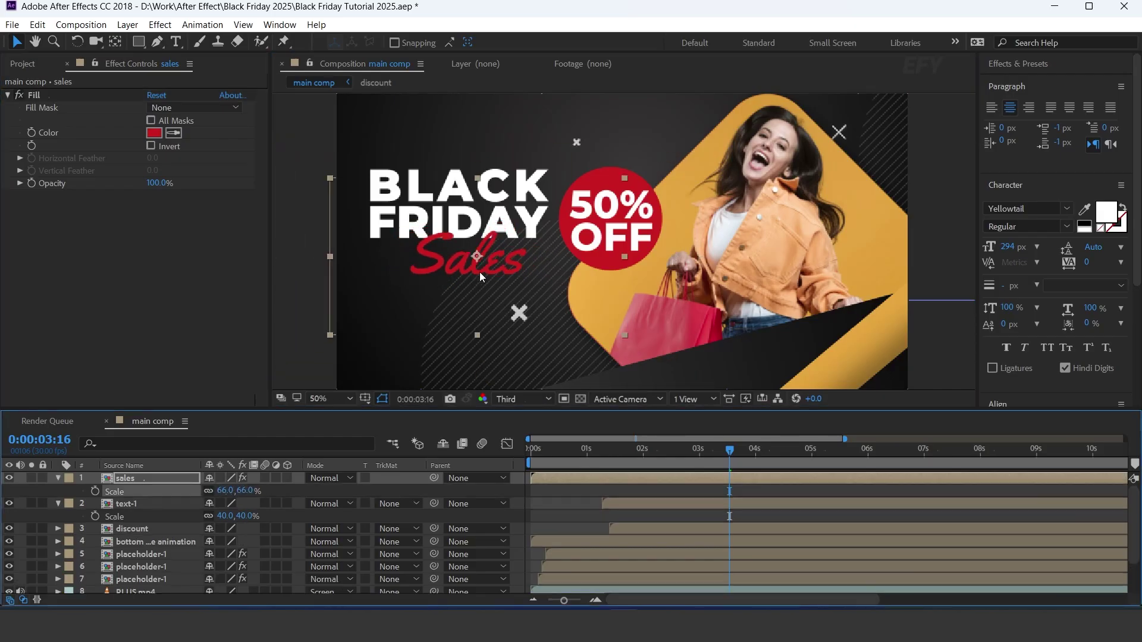
{"action": "key", "text": "comma"}
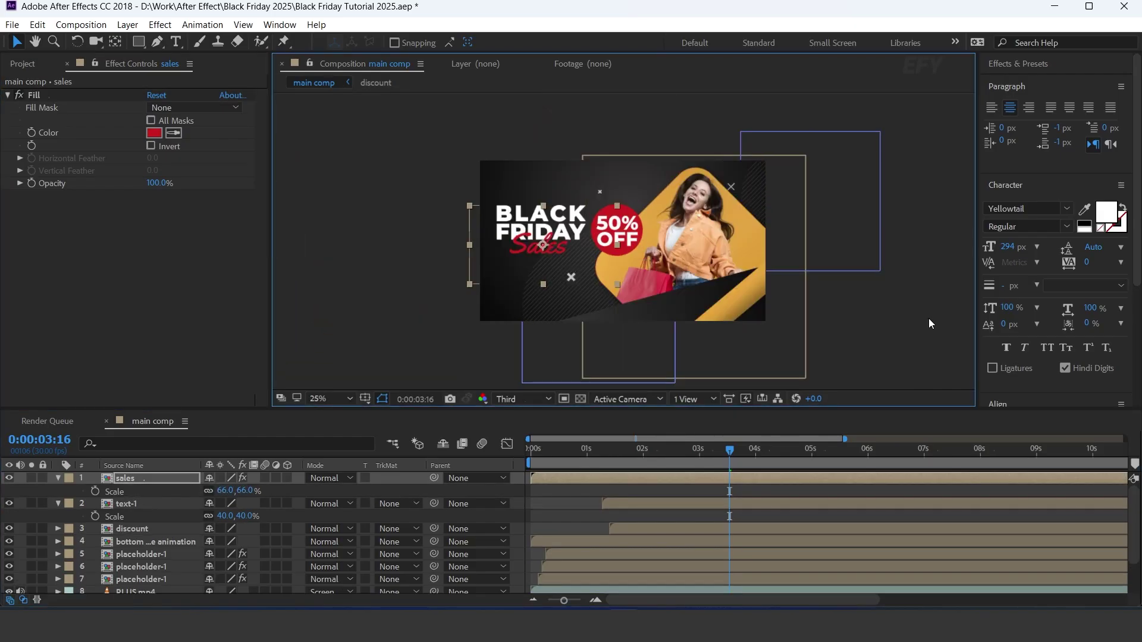
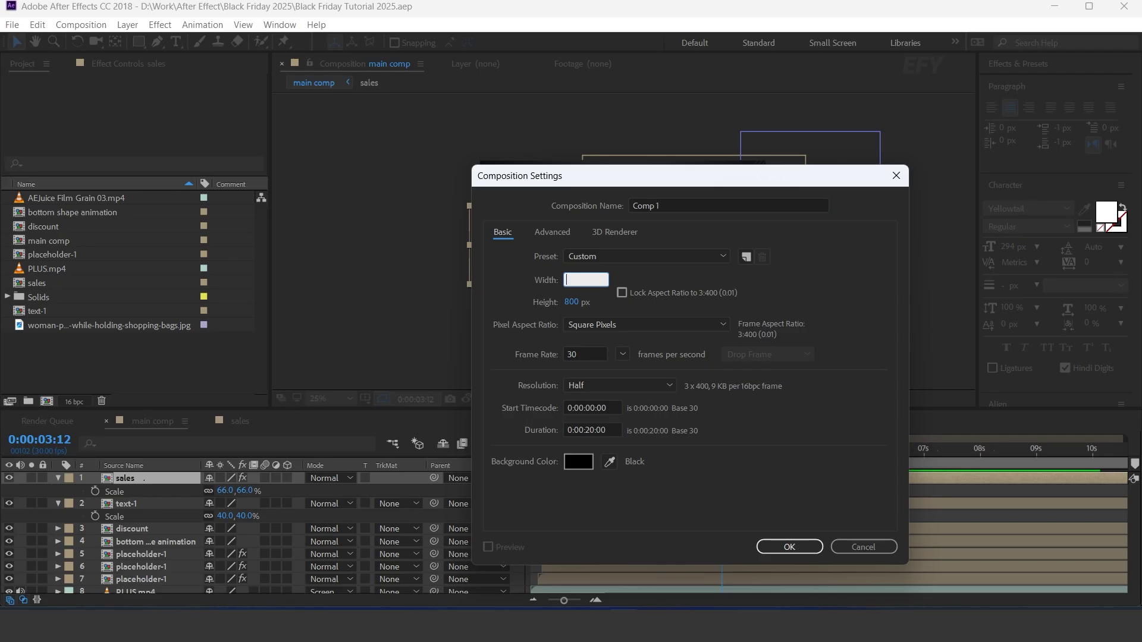
Step: Create a composition named buy now, 500 px wide and 200 px high, at 30 fps with a 20-second duration
{"action": "key", "text": "Tab"}
{"action": "type", "text": "200"}
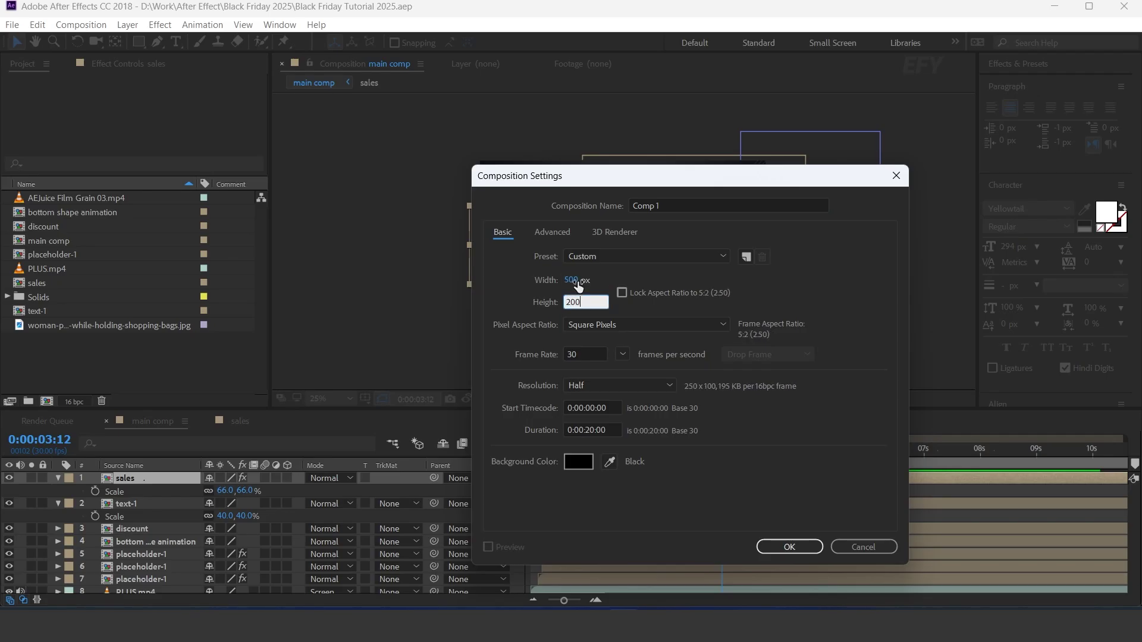
{"action": "left_click_drag", "start_coordinate": [664, 205], "coordinate": [649, 205]}
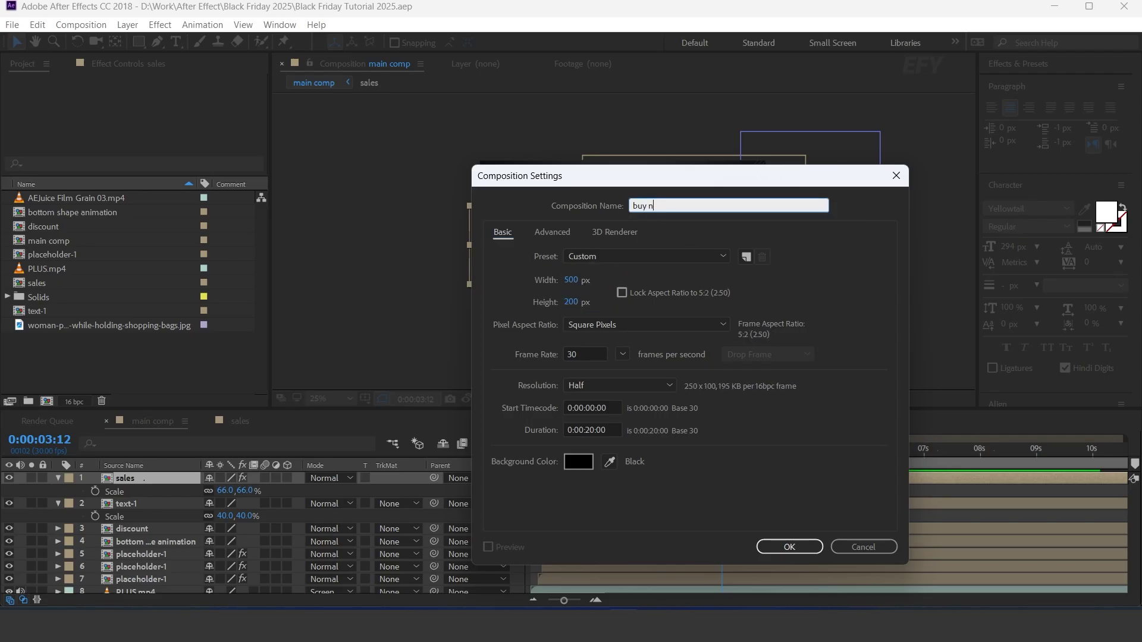
{"action": "key", "text": "Return"}
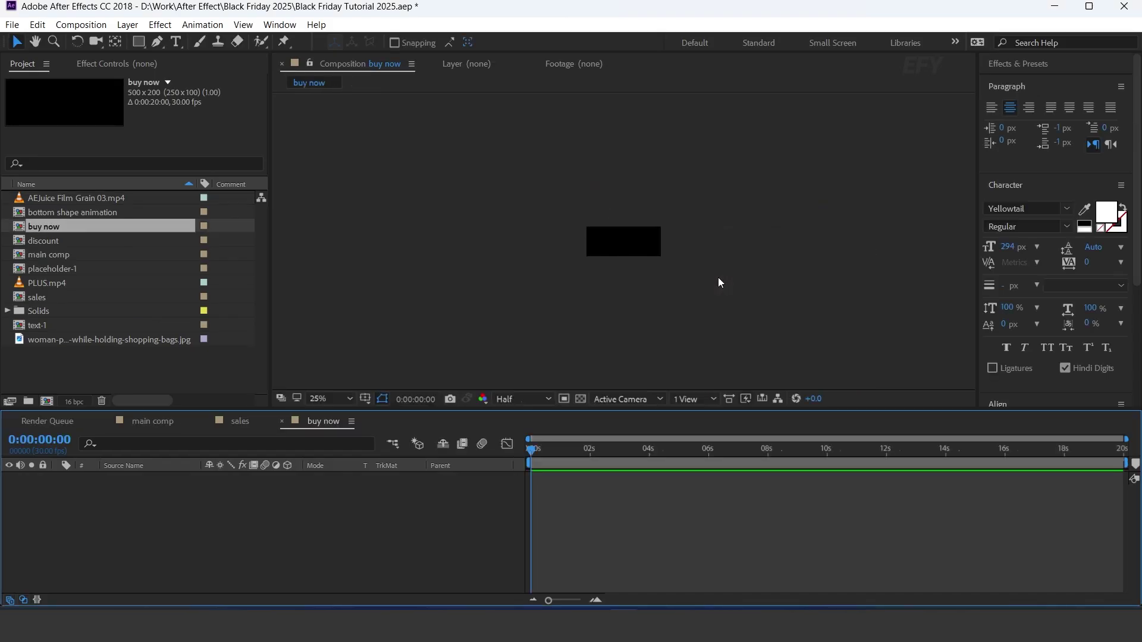
Step: Draw a red rounded rectangle across most of the buy now composition with the Rounded Rectangle tool
{"action": "scroll", "coordinate": [681, 248], "scroll_direction": "up", "scroll_amount": 5}
{"action": "mouse_move", "coordinate": [136, 45]}
{"action": "left_mouse_down"}
{"action": "mouse_move", "coordinate": [242, 73]}
{"action": "mouse_move", "coordinate": [244, 63]}
{"action": "left_mouse_up"}
{"action": "mouse_move", "coordinate": [352, 172]}
{"action": "left_mouse_down"}
{"action": "mouse_move", "coordinate": [836, 290]}
{"action": "mouse_move", "coordinate": [850, 321]}
{"action": "mouse_move", "coordinate": [858, 310]}
{"action": "left_mouse_up"}
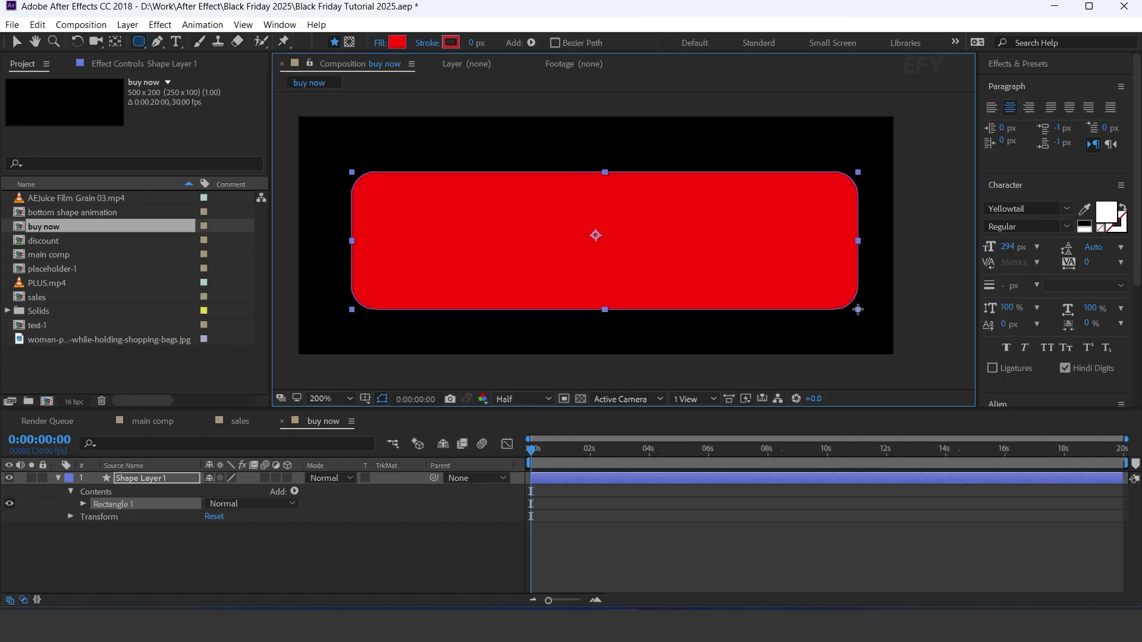
Step: Increase the rectangle path's Roundness until the shape has fully rounded, pill-like ends
{"action": "left_click", "coordinate": [138, 443]}
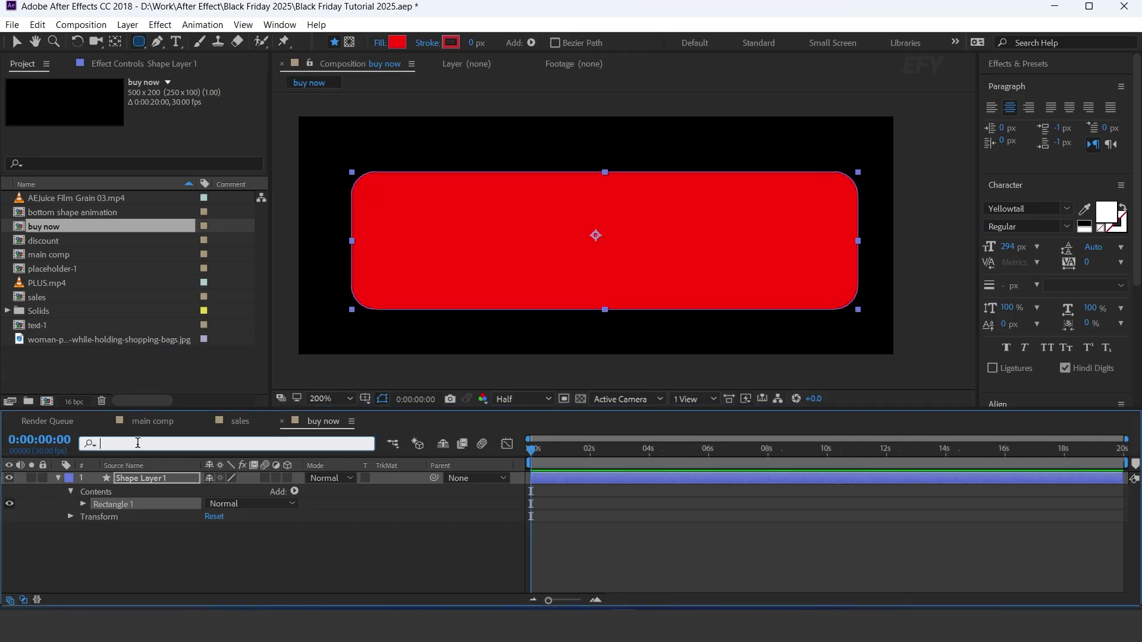
{"action": "type", "text": "rou"}
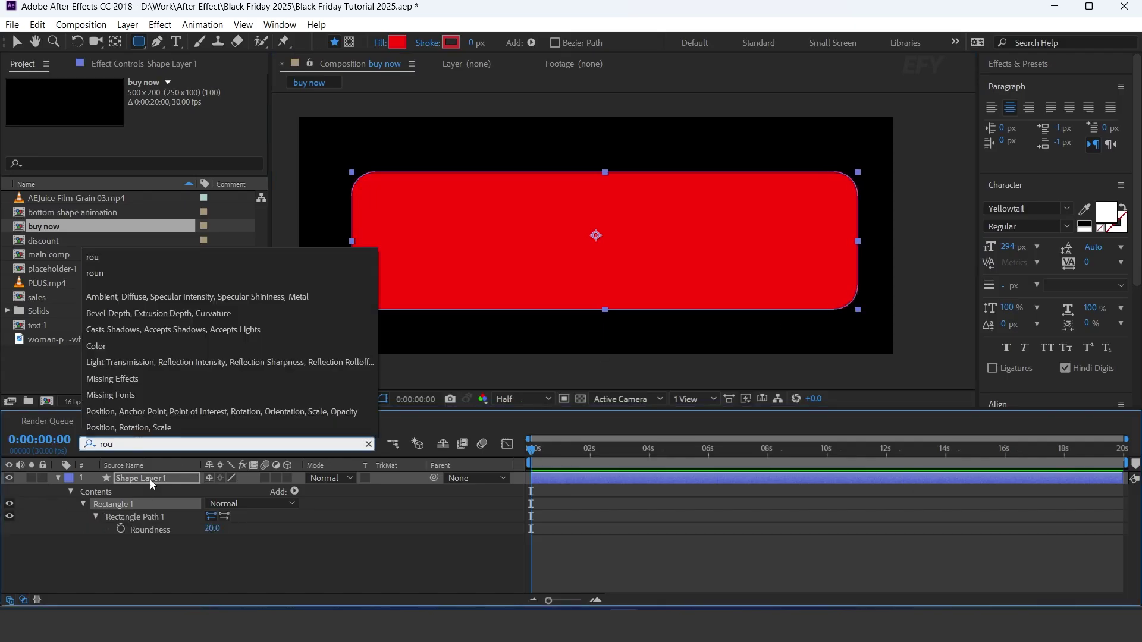
{"action": "left_click_drag", "start_coordinate": [209, 529], "coordinate": [418, 529]}
{"action": "left_click", "coordinate": [597, 557]}
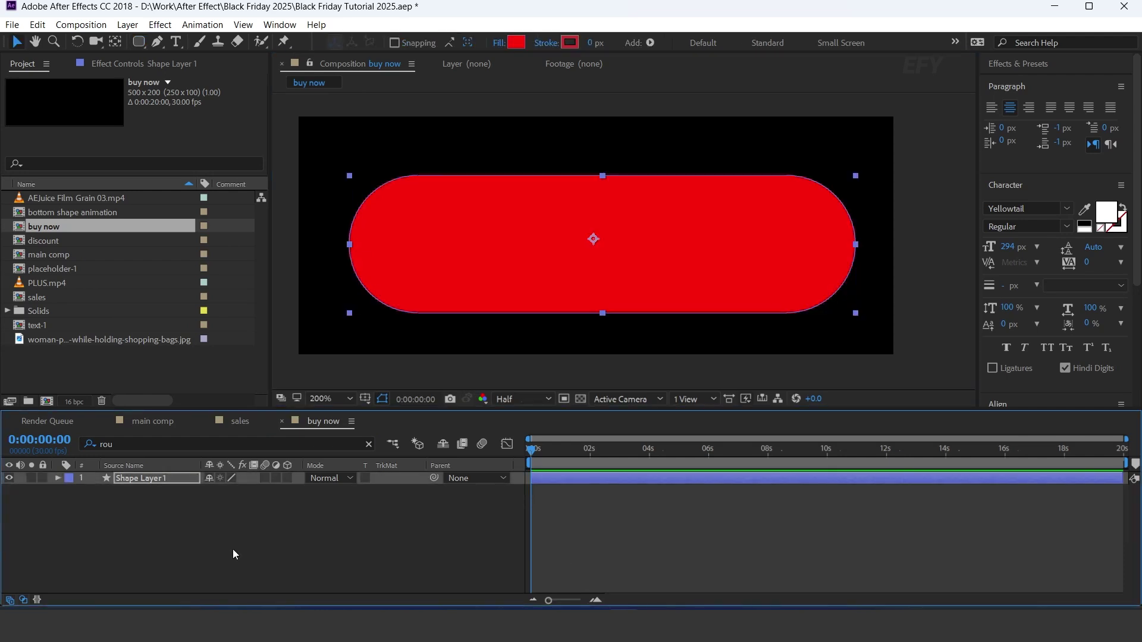
Step: Keyframe Shape Layer 1's Scale at 100% at 0:00:01:20 and at 0% width, 100% height at 0:00:00:00
{"action": "left_click", "coordinate": [147, 479]}
{"action": "key", "text": "s"}
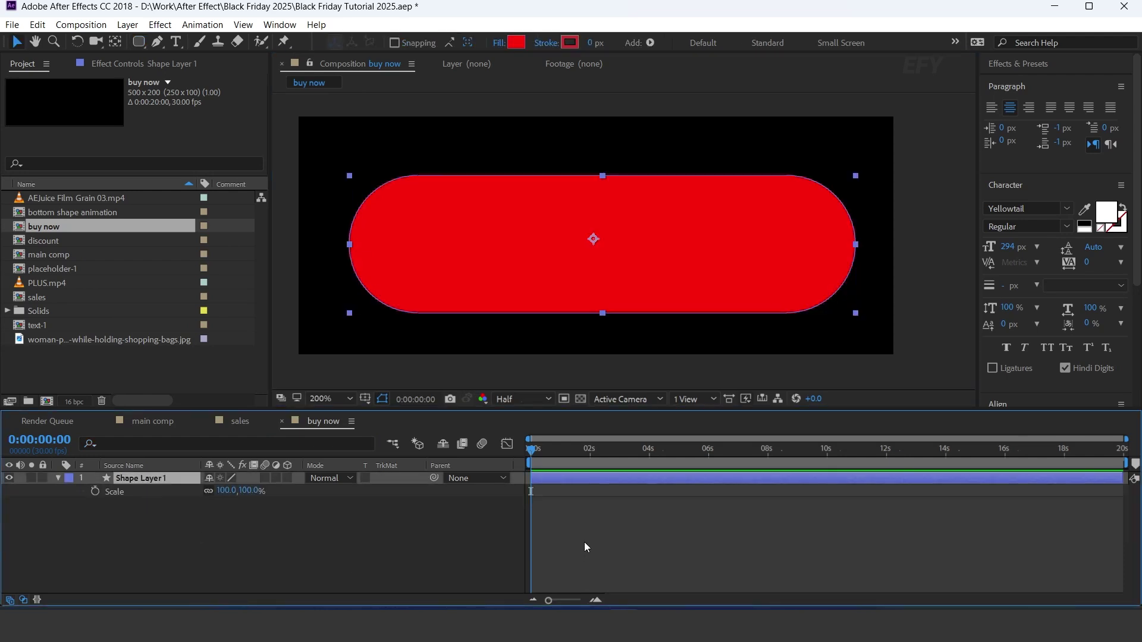
{"action": "left_click", "coordinate": [596, 599]}
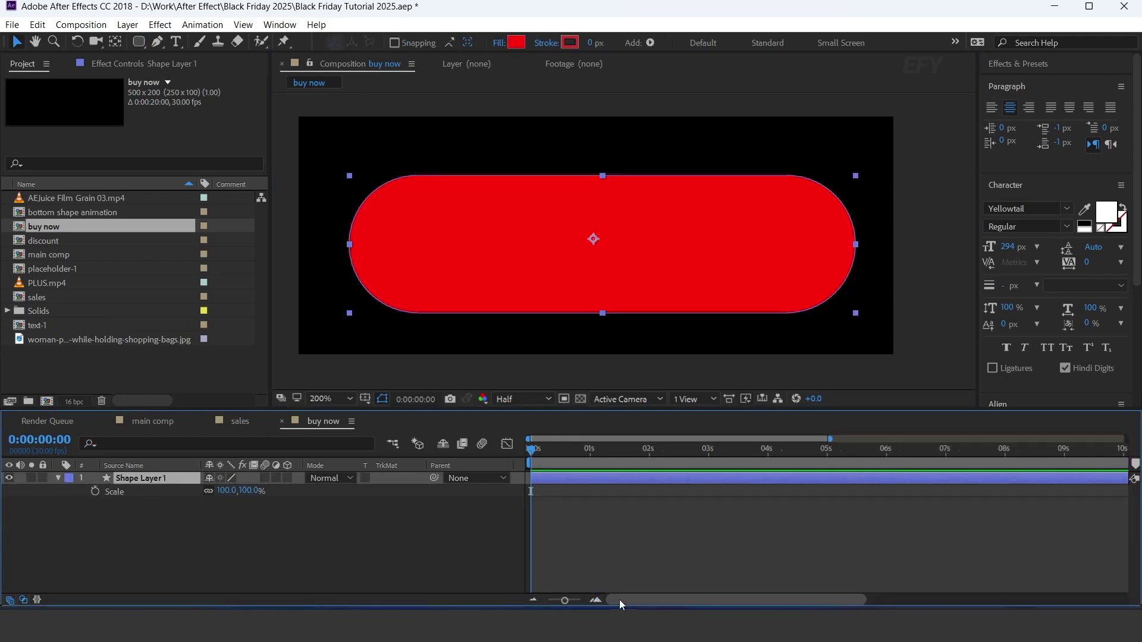
{"action": "left_click_drag", "start_coordinate": [534, 451], "coordinate": [630, 451]}
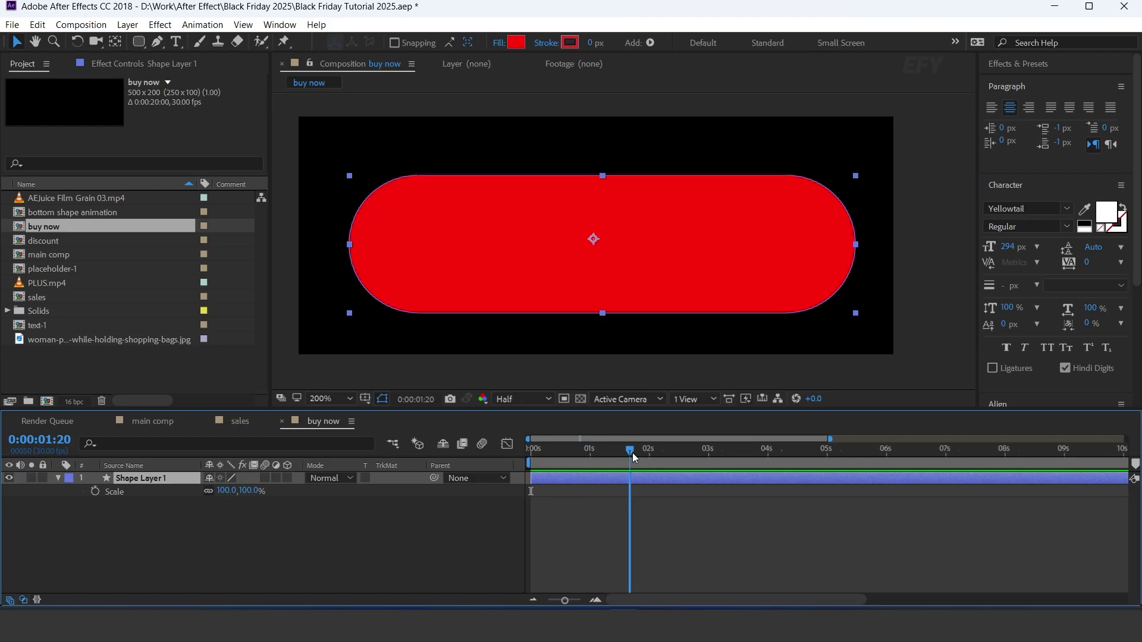
{"action": "left_click", "coordinate": [95, 490]}
{"action": "left_click_drag", "start_coordinate": [631, 452], "coordinate": [456, 463]}
{"action": "left_click", "coordinate": [226, 490]}
{"action": "type", "text": "0"}
{"action": "key", "text": "Return"}
Step: Apply Easy Ease to both Scale keyframes and reshape the speed graph so the motion peaks early and slows toward the end
{"action": "left_click_drag", "start_coordinate": [550, 495], "coordinate": [528, 495]}
{"action": "right_click", "coordinate": [629, 491]}
{"action": "mouse_move", "coordinate": [714, 483]}
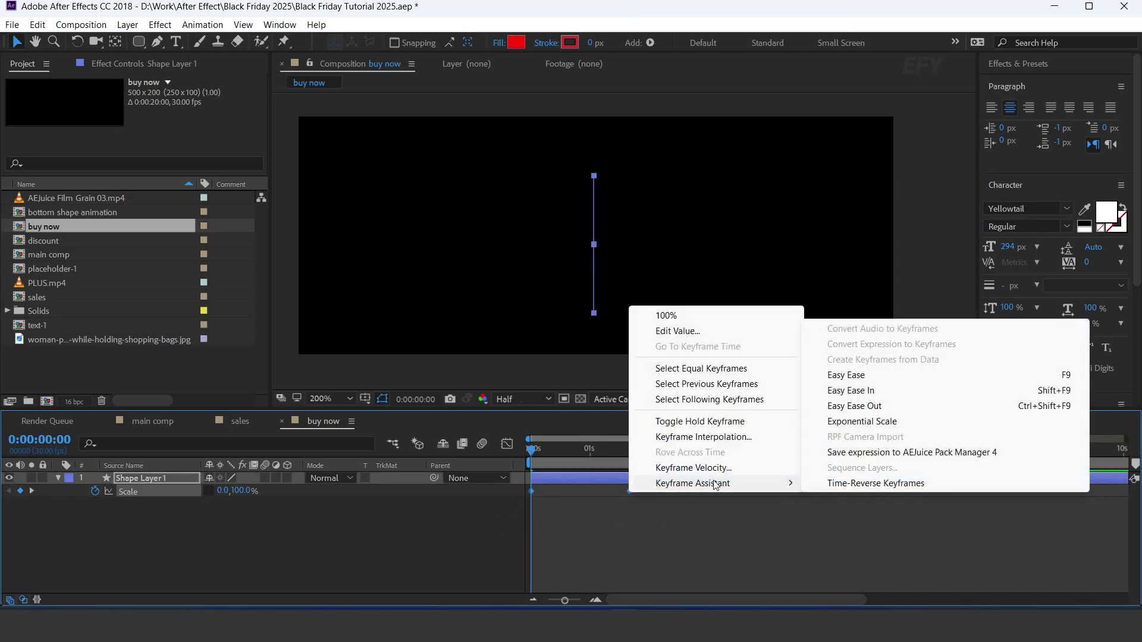
{"action": "left_click", "coordinate": [868, 375]}
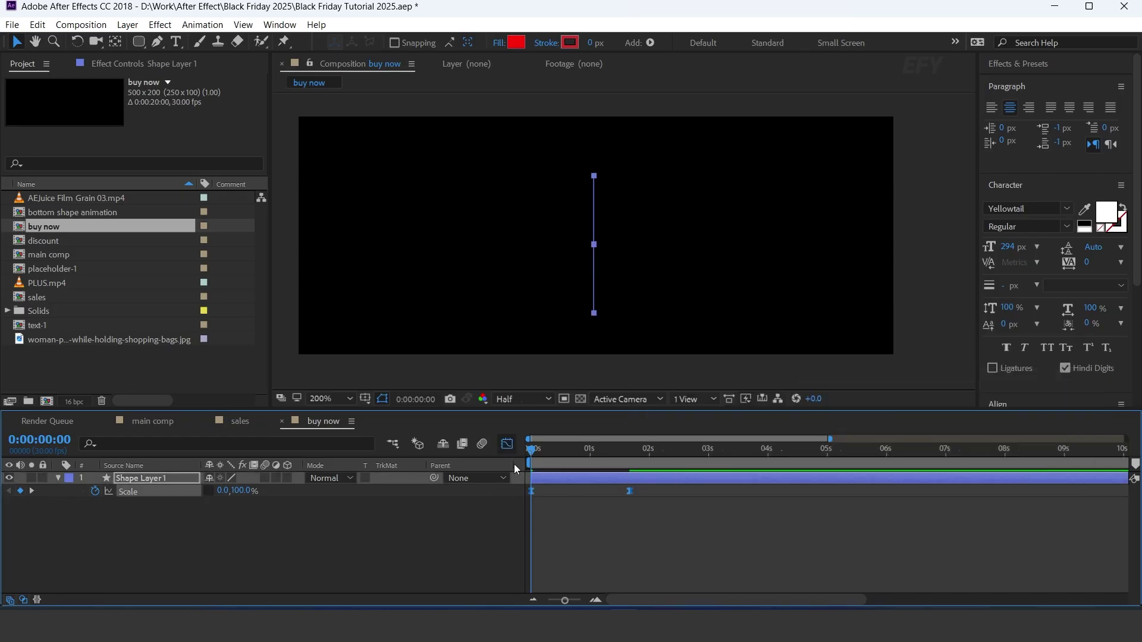
{"action": "left_click_drag", "start_coordinate": [612, 563], "coordinate": [587, 554]}
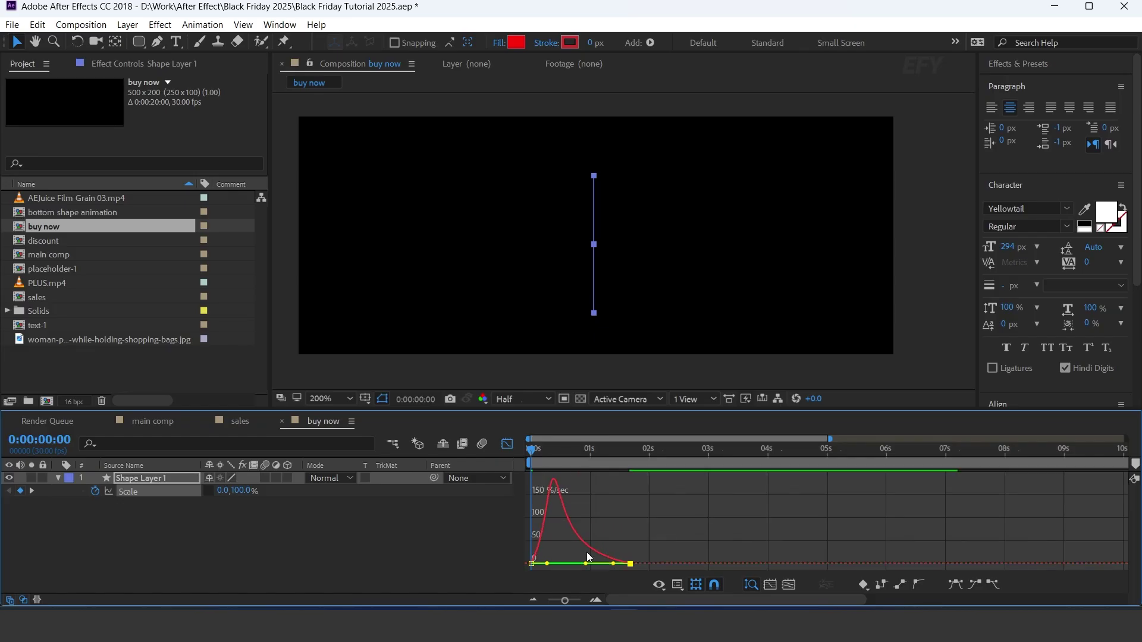
{"action": "left_click", "coordinate": [506, 444]}
Step: Preview the red button shape's widening animation from the start
{"action": "left_click_drag", "start_coordinate": [608, 451], "coordinate": [484, 473]}
{"action": "key", "text": "space"}
{"action": "key", "text": "space"}
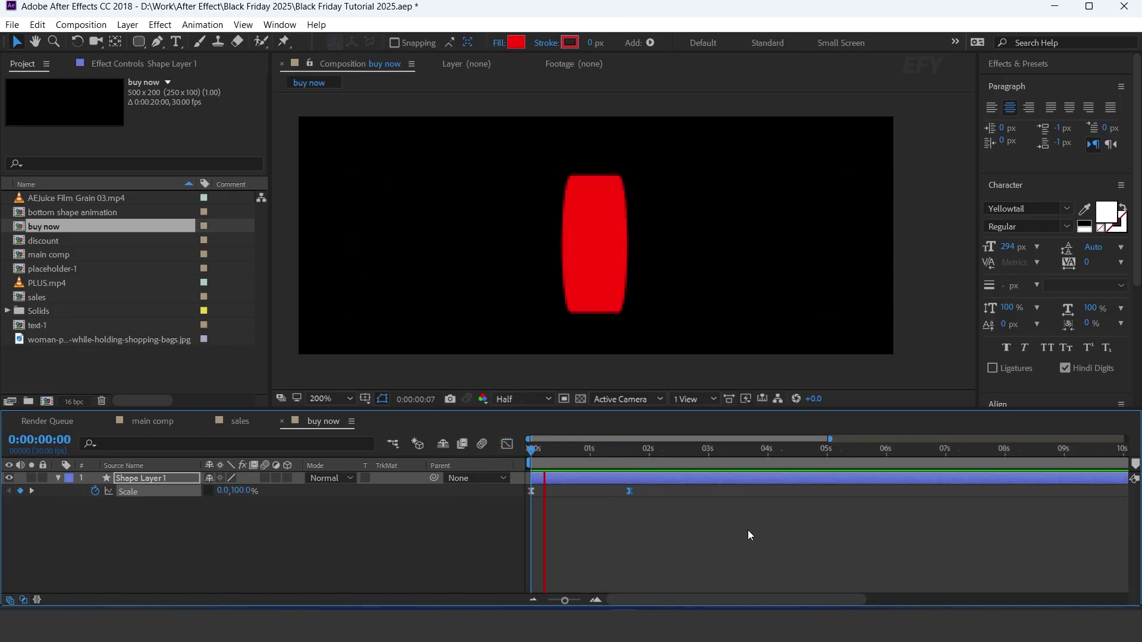
{"action": "left_click", "coordinate": [616, 456]}
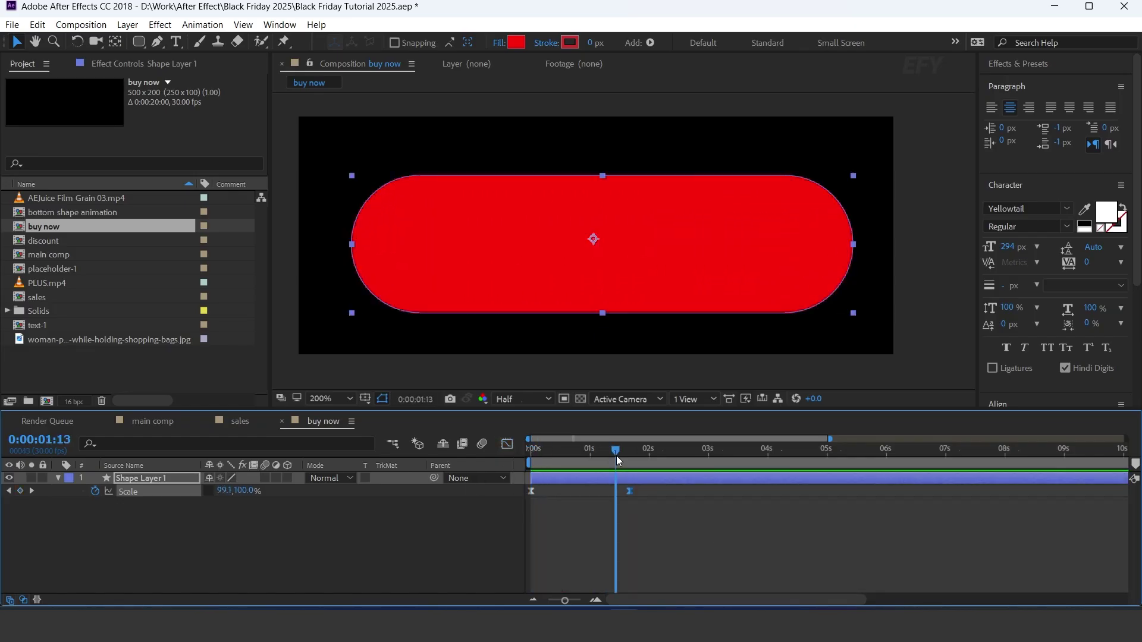
{"action": "key", "text": "Home"}
{"action": "key", "text": "space"}
{"action": "key", "text": "space"}
Step: Add the text "Buy Now" centred over the red shape in white Montserrat Medium, 66 px, All Caps
{"action": "left_click", "coordinate": [58, 477]}
{"action": "left_click", "coordinate": [387, 527]}
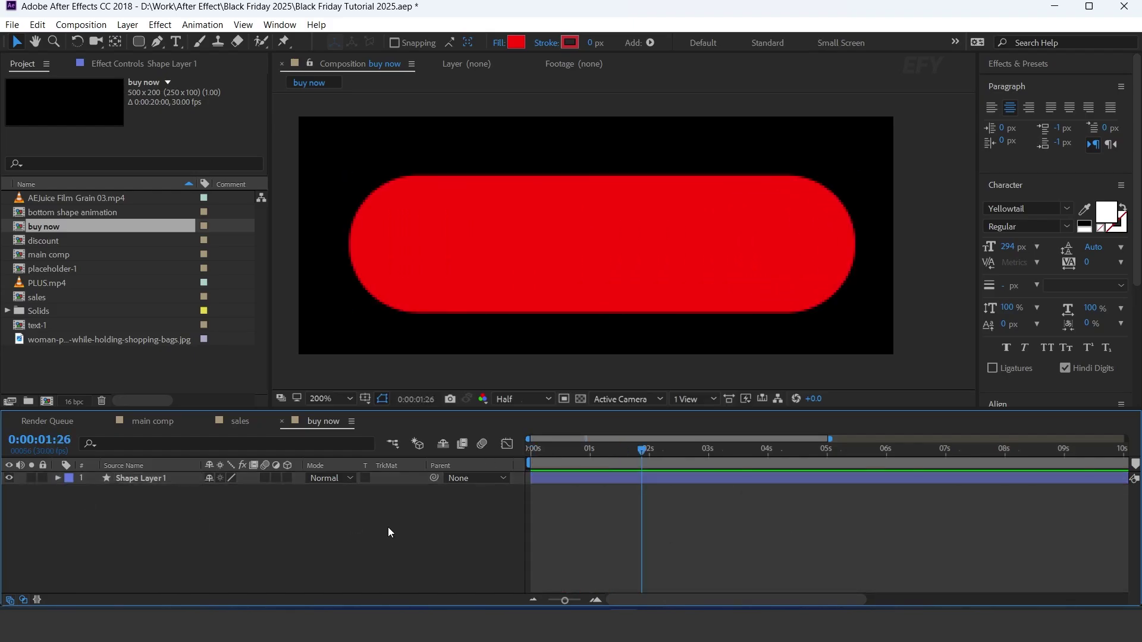
{"action": "left_click", "coordinate": [176, 43]}
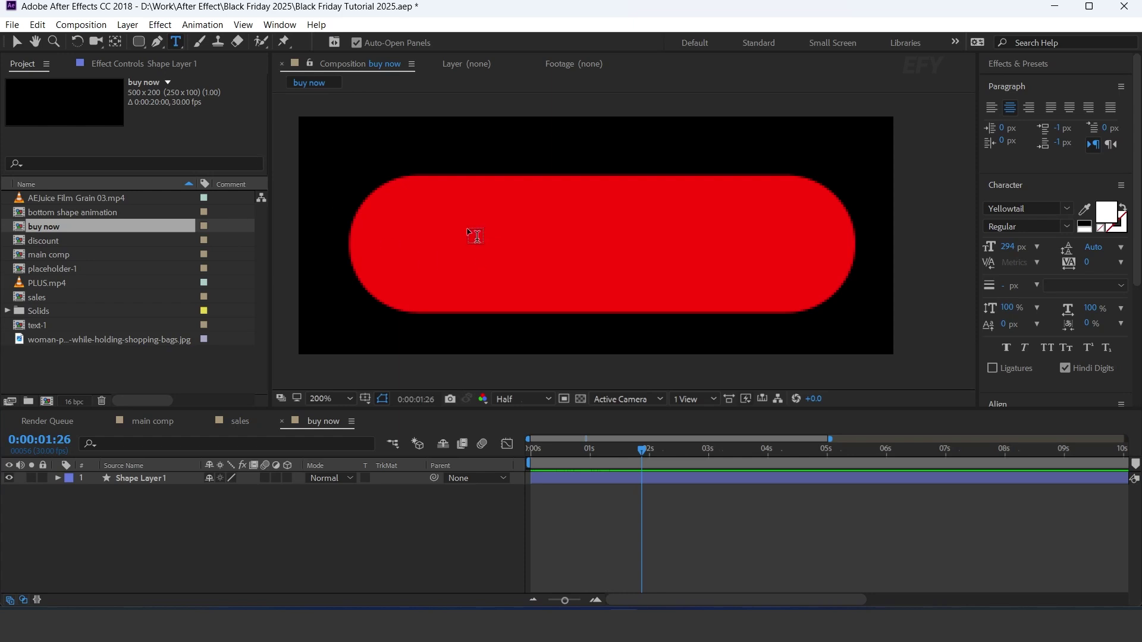
Step: Duplicate Shape Layer 1 beneath the text and set the copy's track matte to Alpha Matte "Buy Now"
{"action": "left_click", "coordinate": [144, 492]}
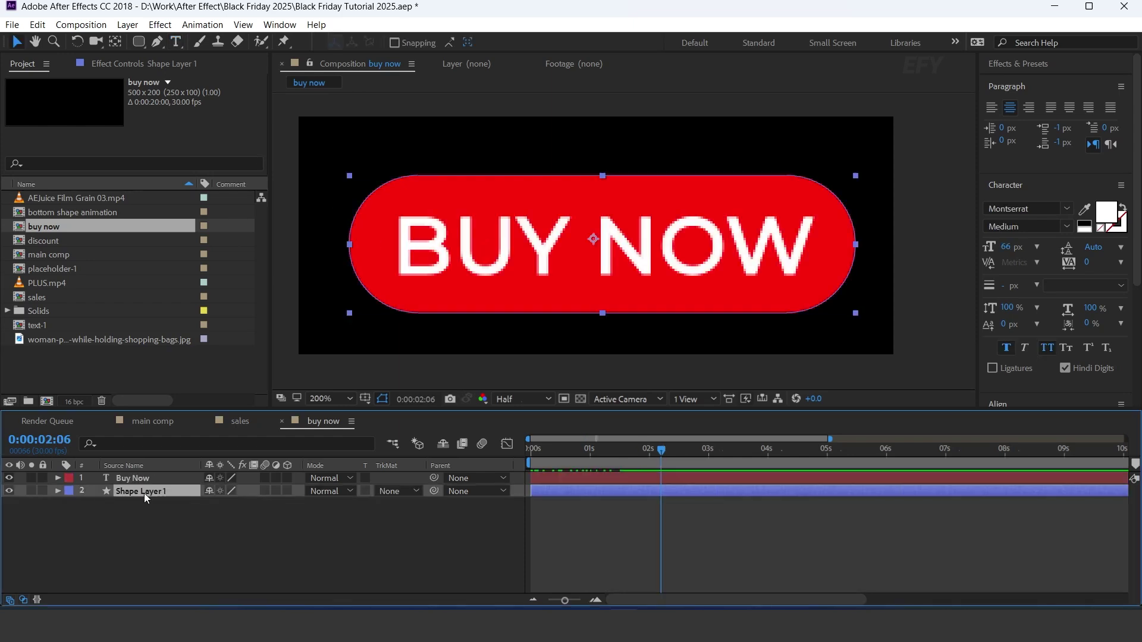
{"action": "key", "text": "ctrl+d"}
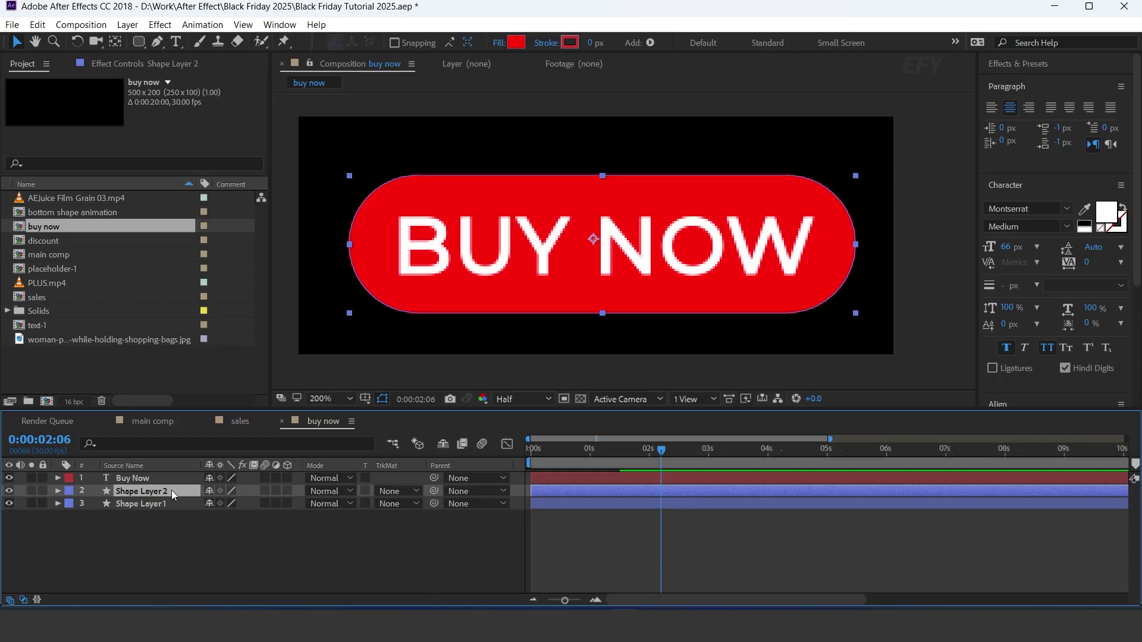
{"action": "left_click", "coordinate": [405, 491]}
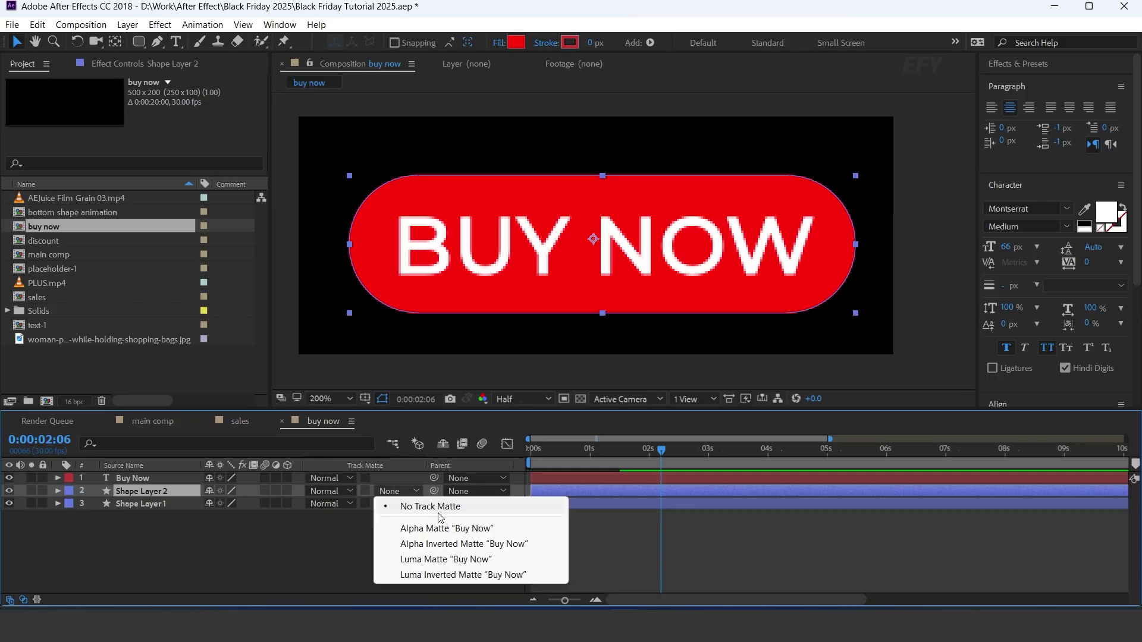
{"action": "left_click", "coordinate": [487, 529]}
Step: Change the fill colour of Shape Layer 2 to white, FFFFFF
{"action": "left_click", "coordinate": [516, 43]}
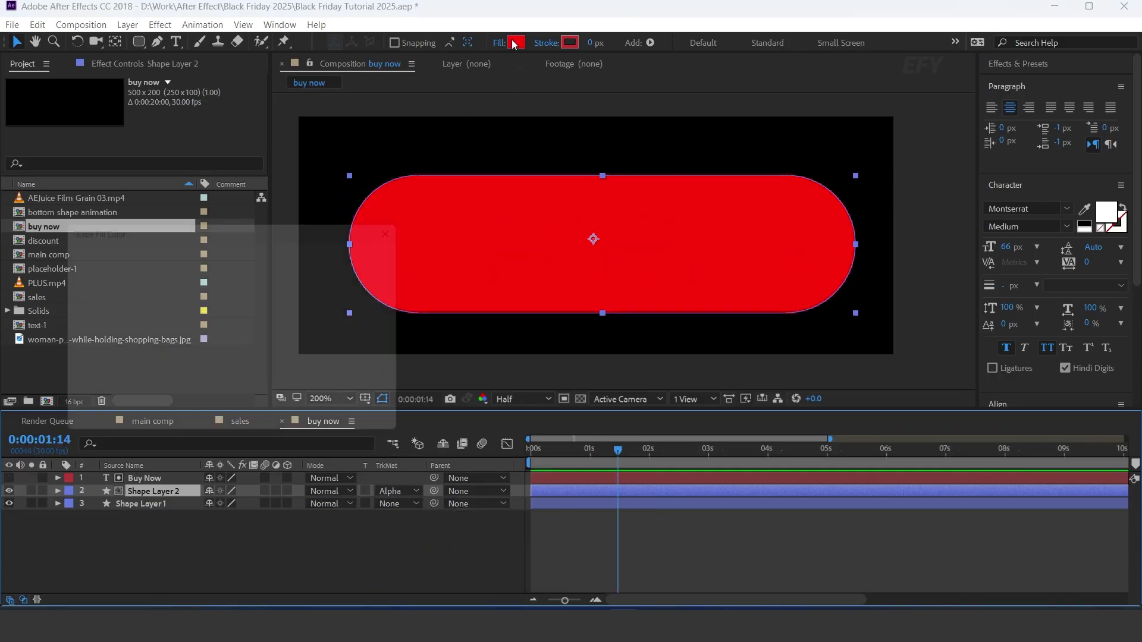
{"action": "type", "text": "ffffff"}
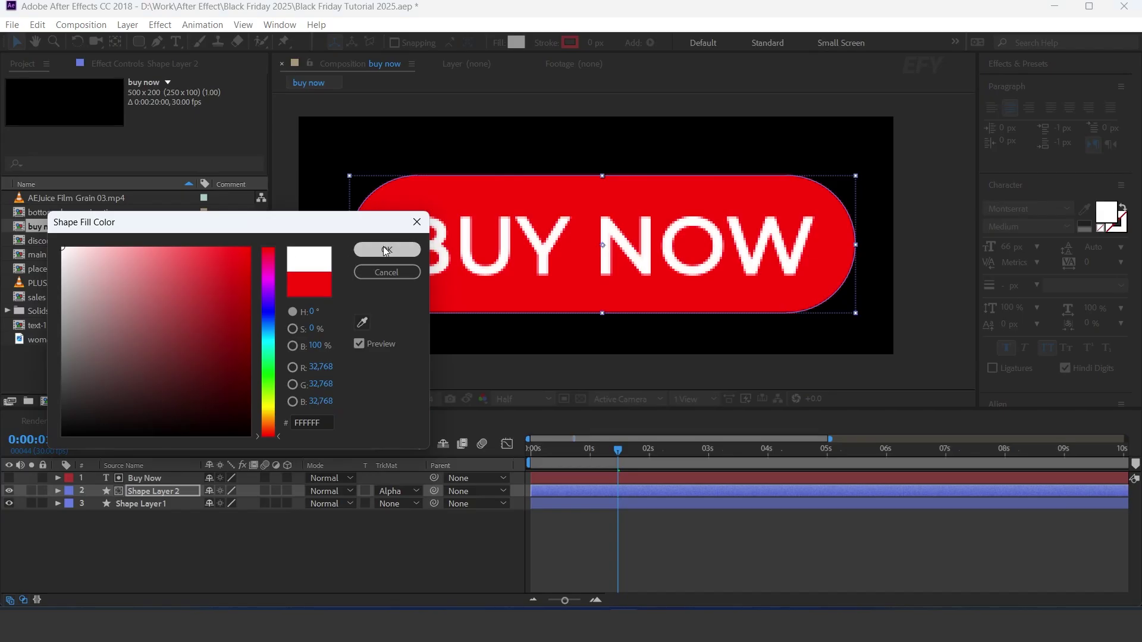
{"action": "left_click", "coordinate": [386, 251]}
{"action": "left_click", "coordinate": [477, 542]}
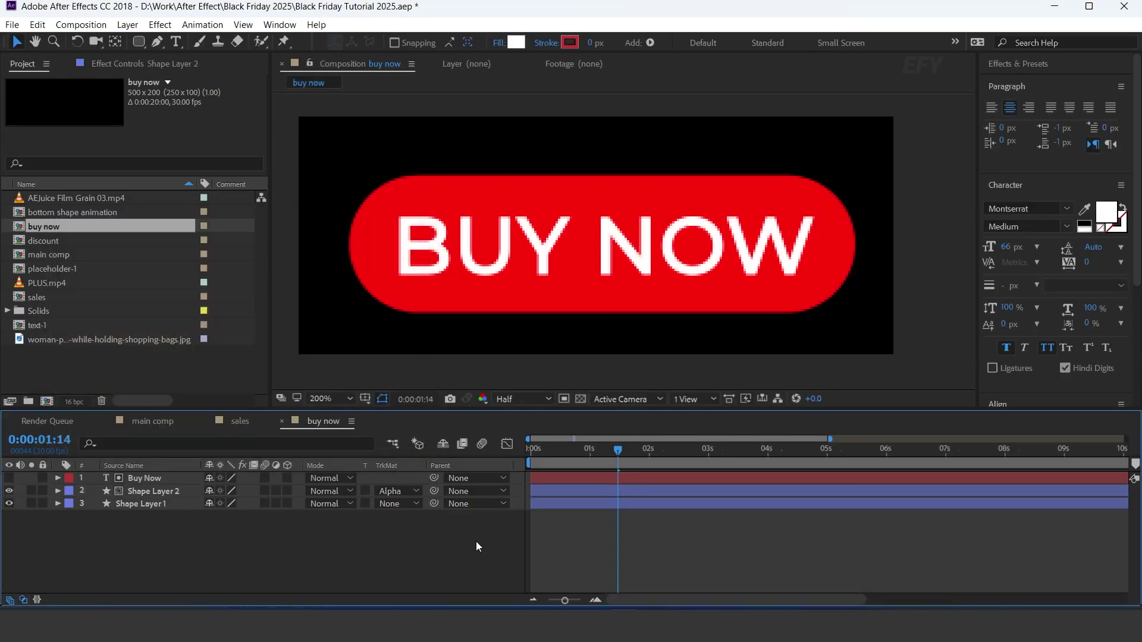
Step: Preview the Buy Now button animation from the start
{"action": "left_click_drag", "start_coordinate": [620, 451], "coordinate": [459, 469]}
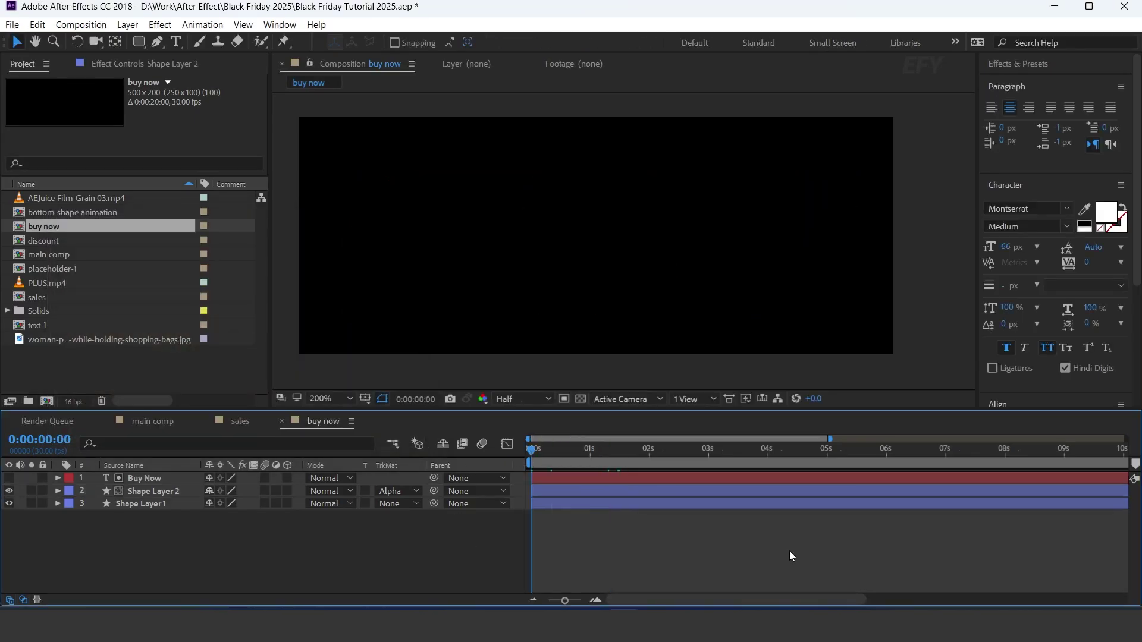
{"action": "key", "text": "space"}
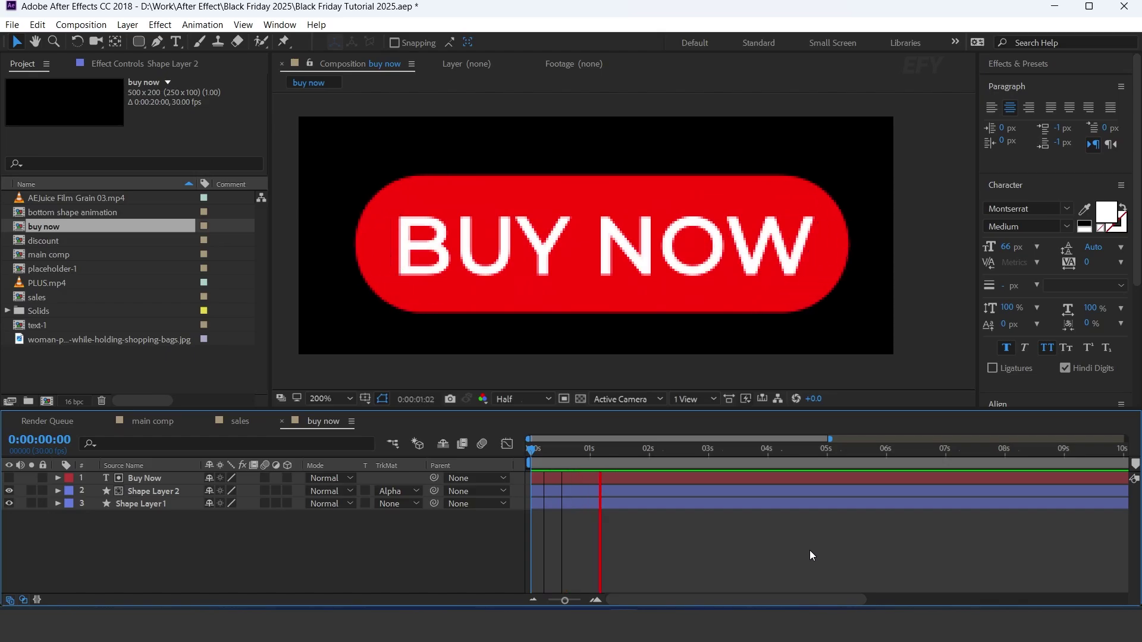
{"action": "key", "text": "space"}
Step: Add the "buy now" composition as the top layer of main comp, scale it to 68% and position it under the Sales lettering
{"action": "left_click", "coordinate": [143, 423]}
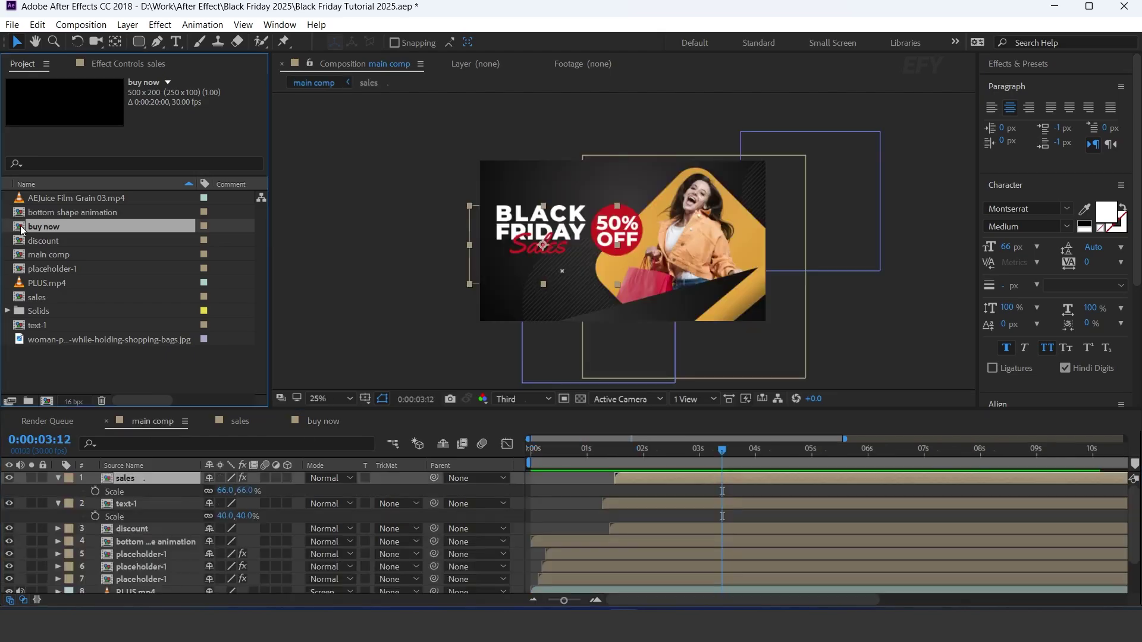
{"action": "left_click_drag", "start_coordinate": [22, 230], "coordinate": [153, 479]}
{"action": "left_click_drag", "start_coordinate": [621, 247], "coordinate": [535, 277]}
{"action": "key", "text": "shift+slash"}
{"action": "key", "text": "s"}
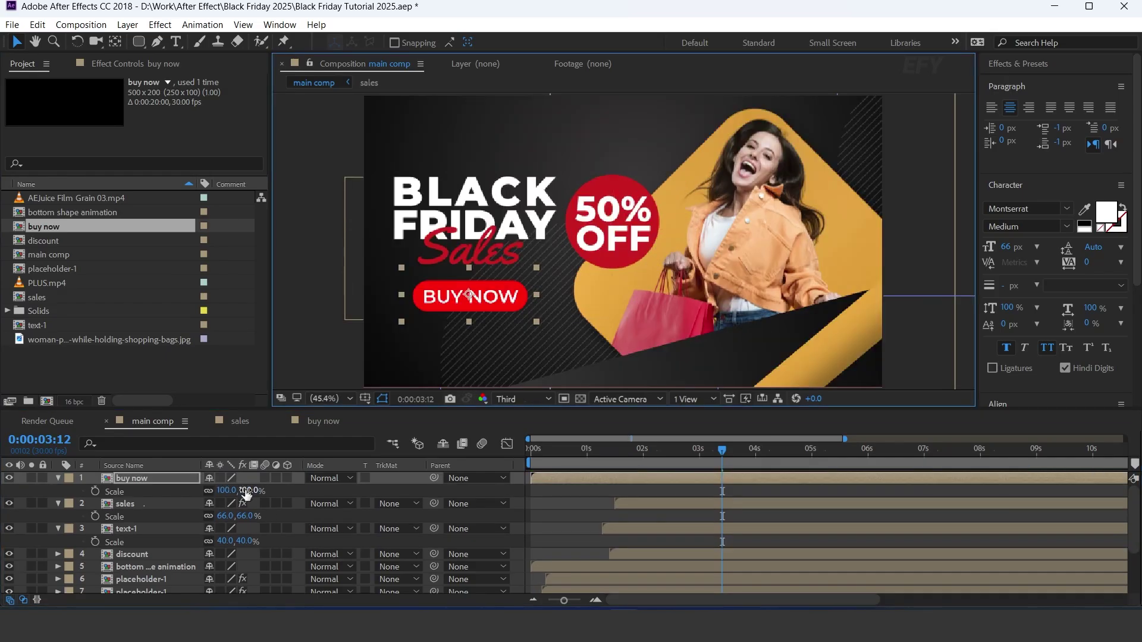
{"action": "left_click_drag", "start_coordinate": [244, 491], "coordinate": [228, 496]}
{"action": "left_click", "coordinate": [471, 290]}
{"action": "left_click_drag", "start_coordinate": [470, 290], "coordinate": [469, 287]}
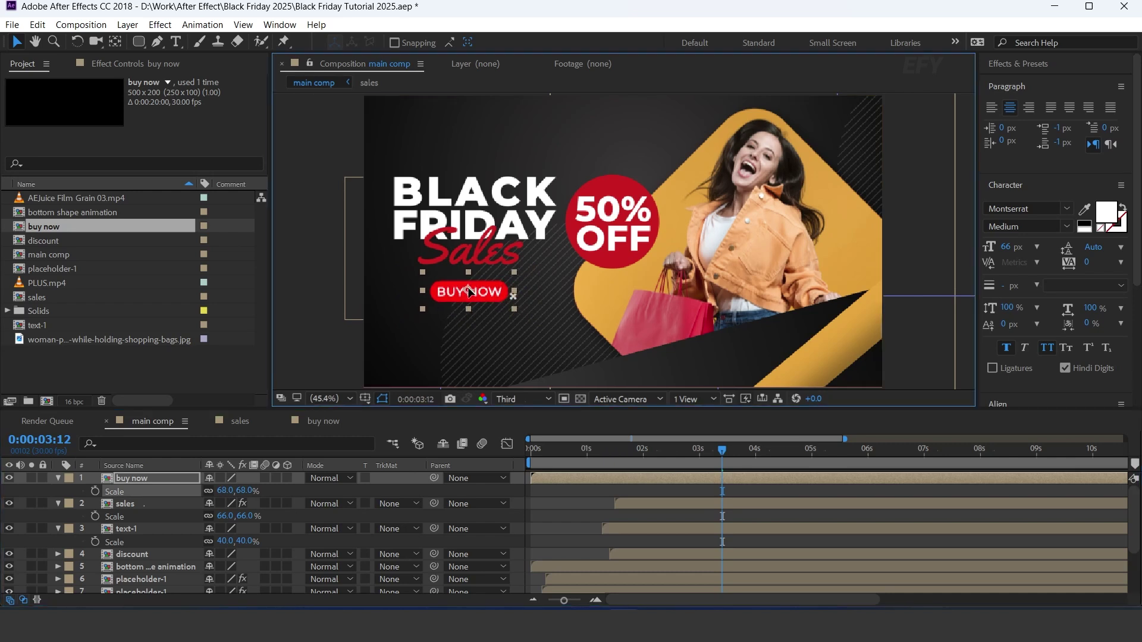
Step: Shift the "buy now" layer to start at about 1.7 s, just after the sales layer, and preview the scene
{"action": "left_click", "coordinate": [700, 456]}
{"action": "left_click_drag", "start_coordinate": [605, 477], "coordinate": [702, 477]}
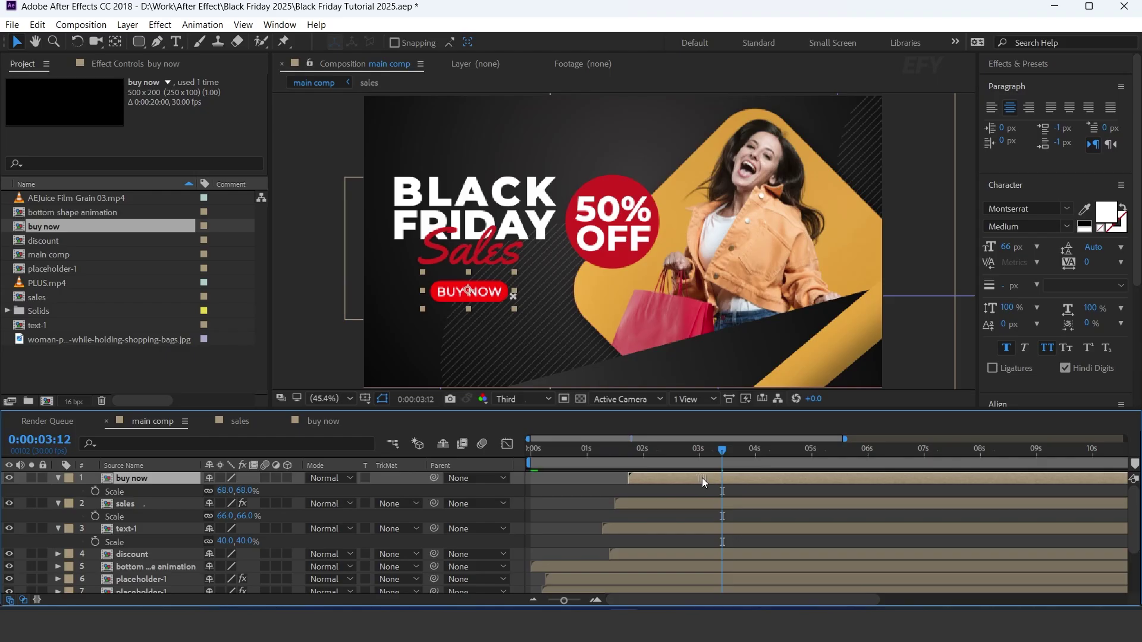
{"action": "left_click", "coordinate": [532, 455]}
{"action": "key", "text": "space"}
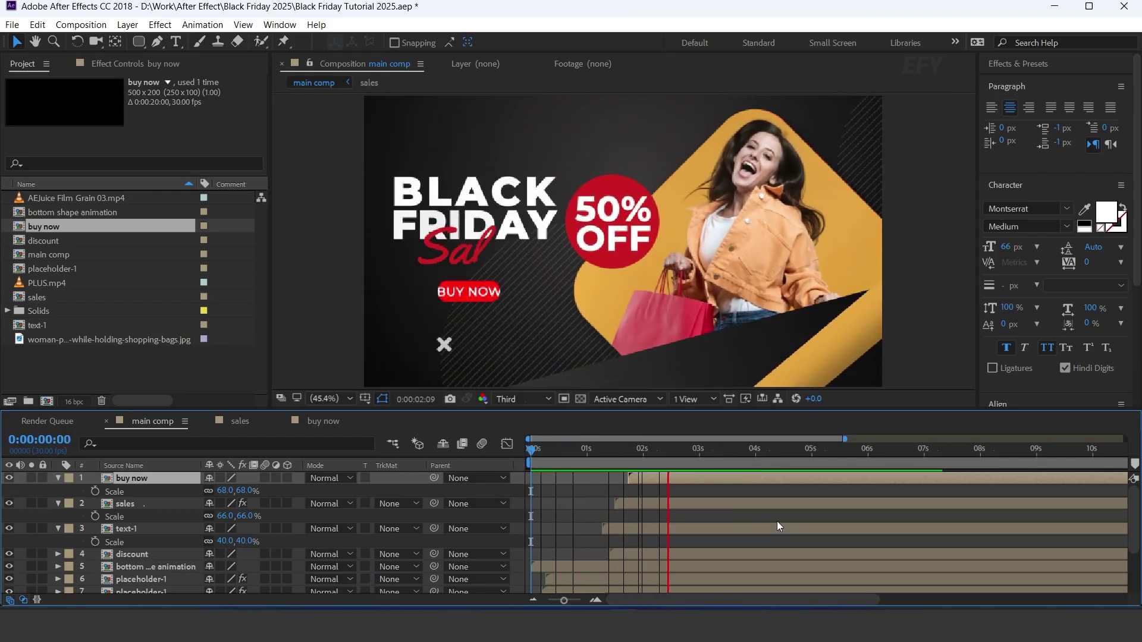
{"action": "left_click", "coordinate": [622, 452]}
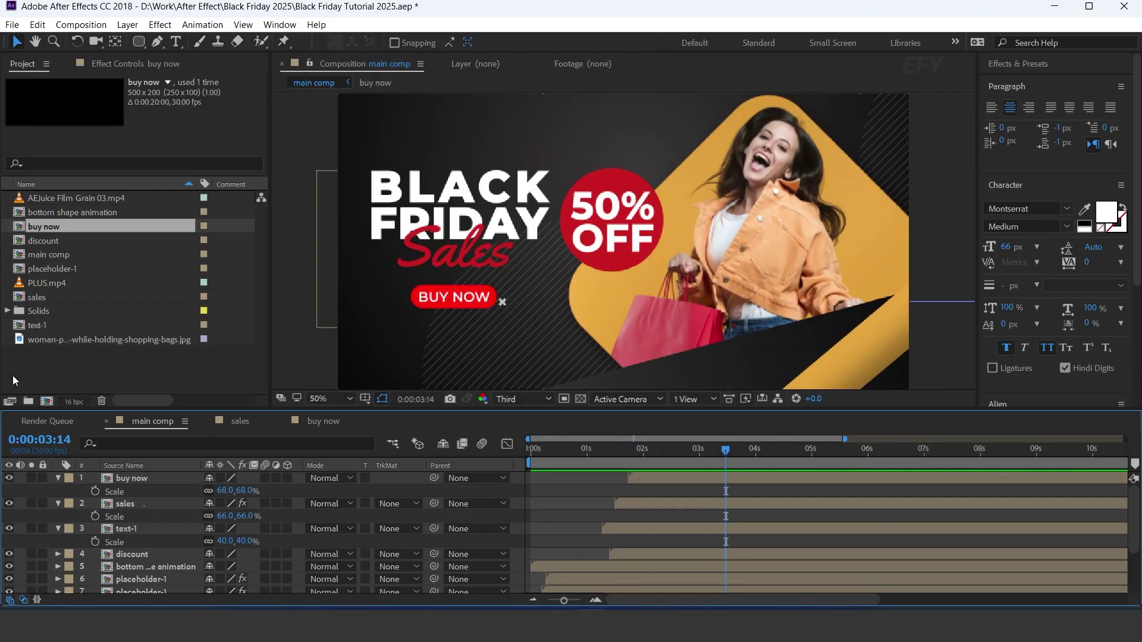
Step: Create an 800 × 300 px composition named "para" and add a centred three-line Lorem Ipsum paragraph in white at 28 px
{"action": "left_click", "coordinate": [47, 402]}
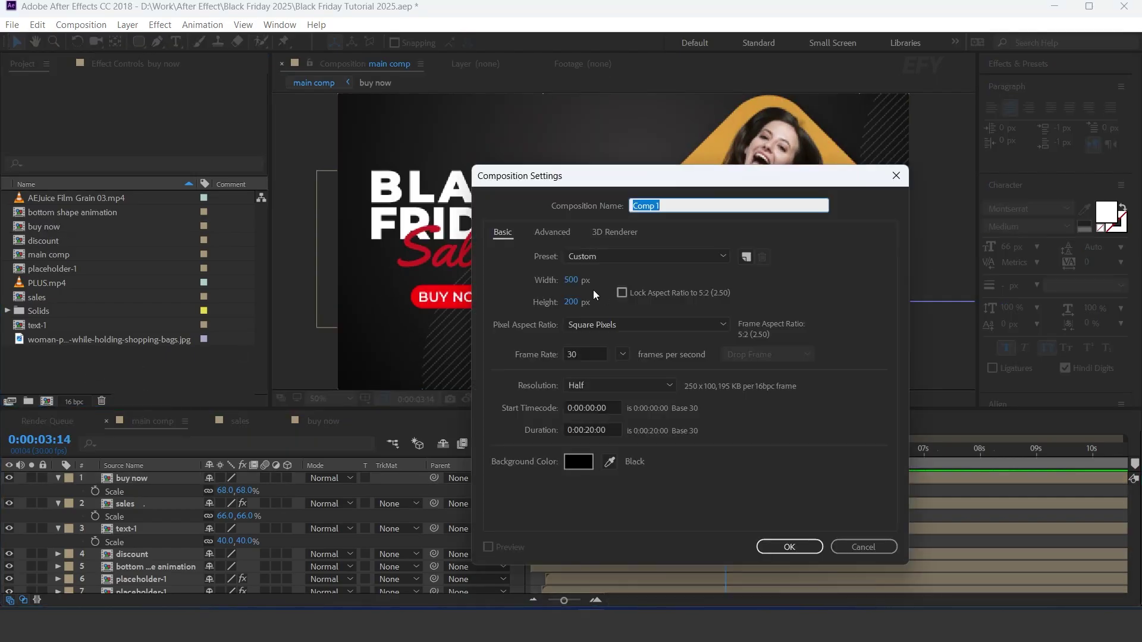
{"action": "left_click", "coordinate": [570, 280]}
{"action": "type", "text": "800"}
{"action": "key", "text": "Tab"}
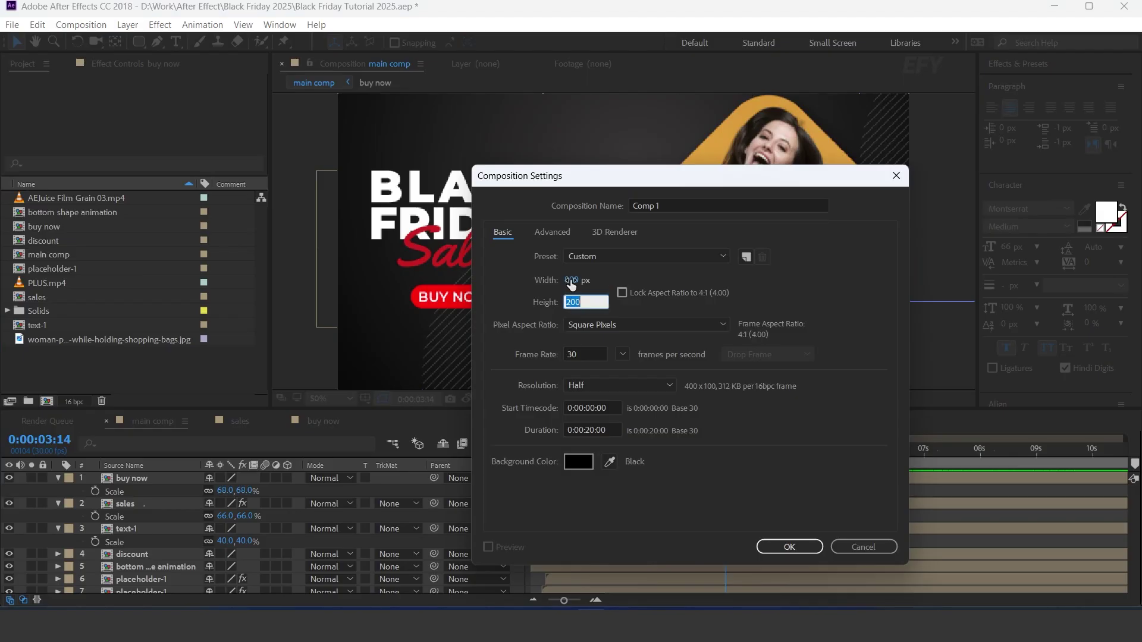
{"action": "type", "text": "300"}
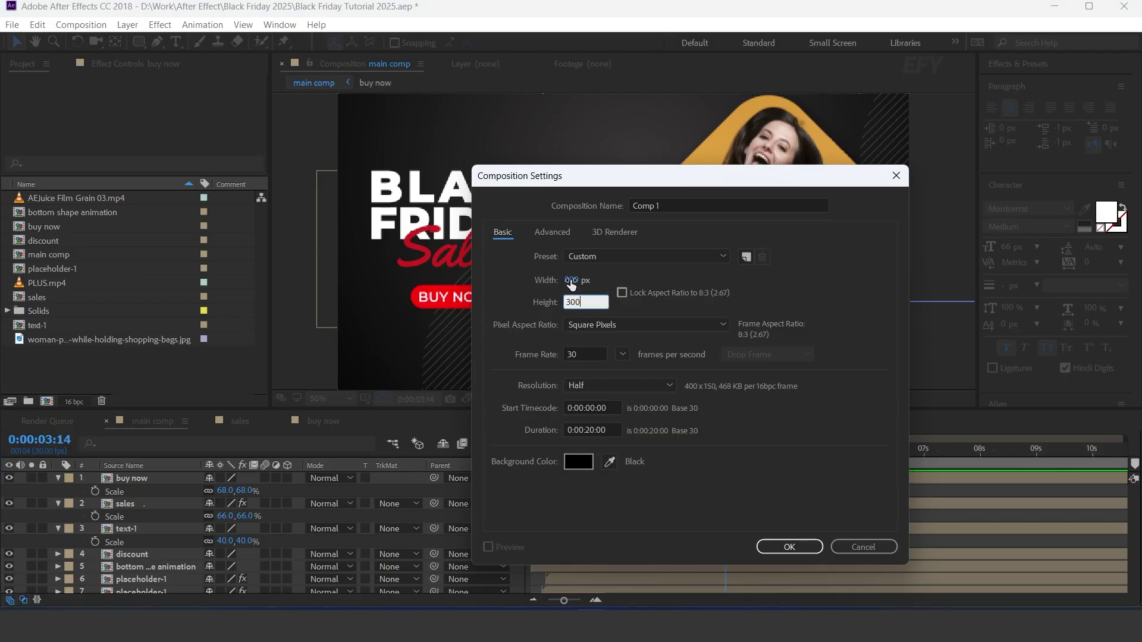
{"action": "left_click", "coordinate": [666, 208]}
{"action": "type", "text": "par"}
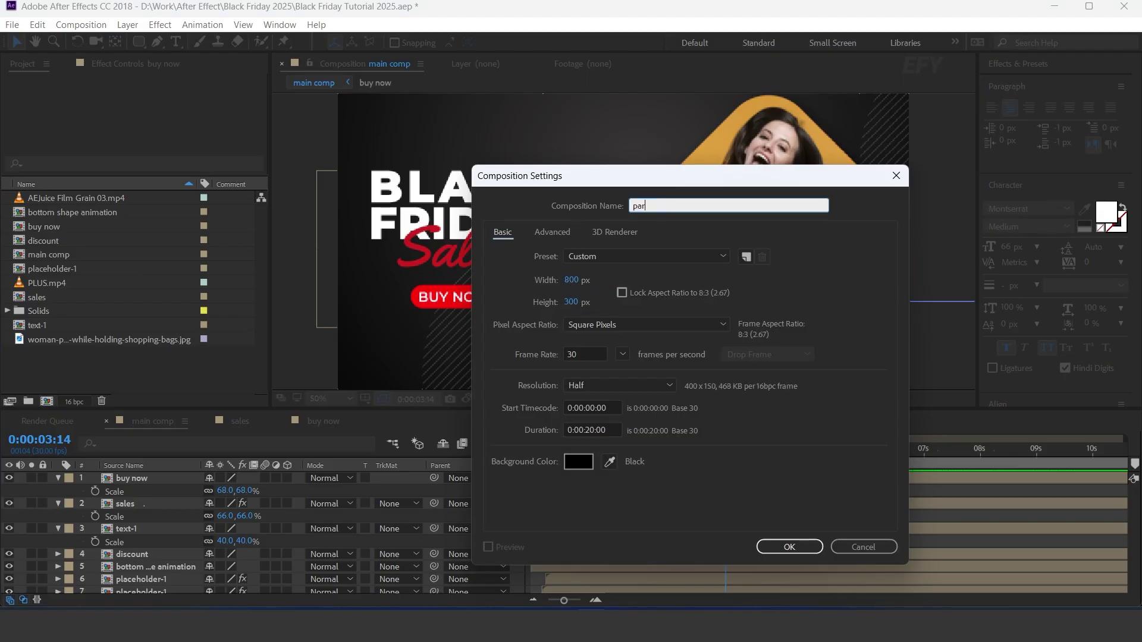
{"action": "type", "text": "a"}
{"action": "key", "text": "Return"}
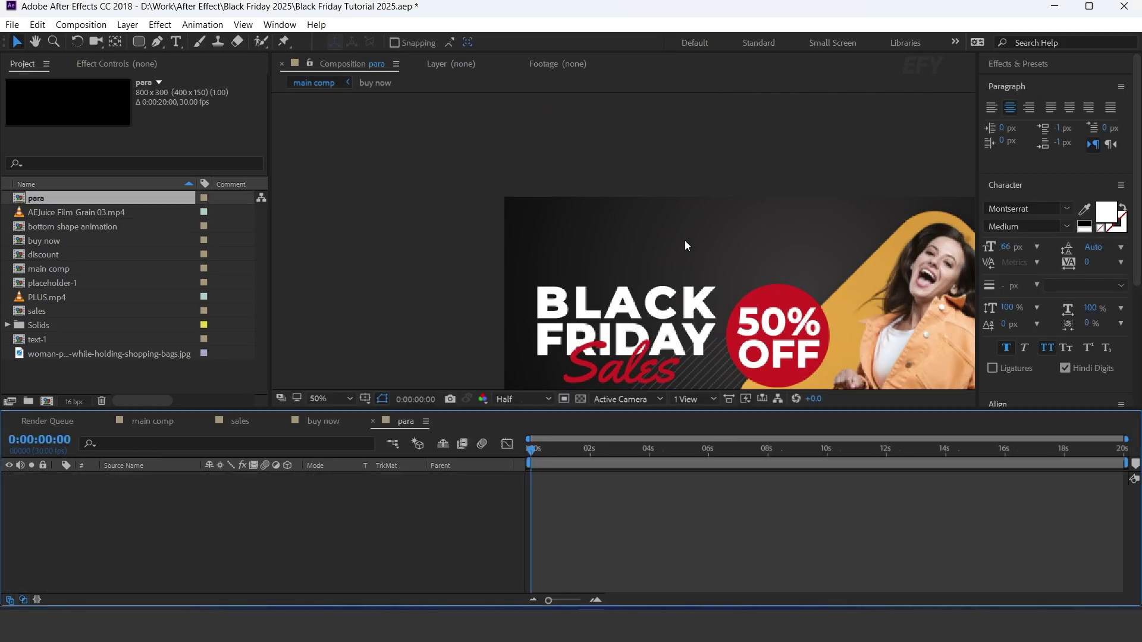
{"action": "left_click", "coordinate": [176, 42]}
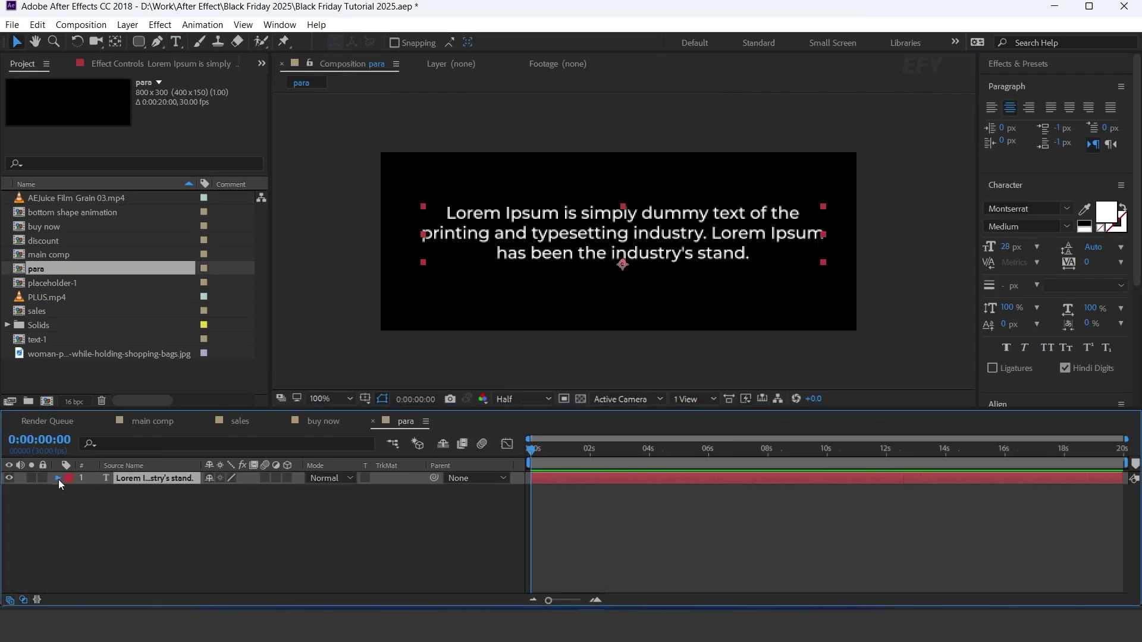
Step: Add a text animator to the Lorem Ipsum layer with Position 0, 50 and Opacity 0%
{"action": "left_click", "coordinate": [58, 478]}
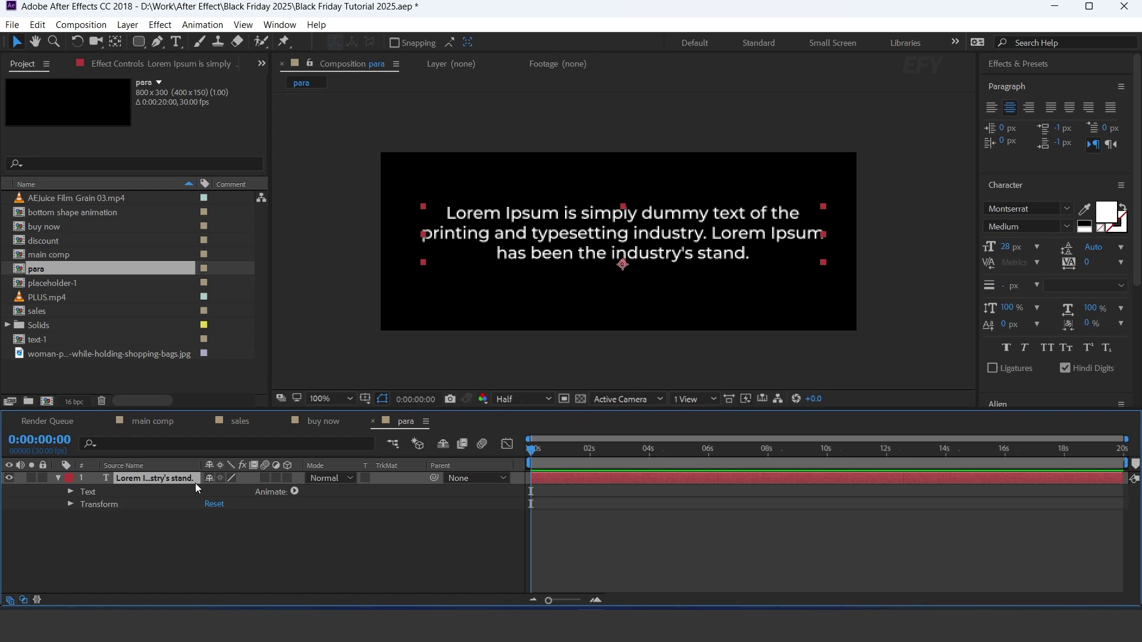
{"action": "left_click", "coordinate": [295, 492]}
{"action": "left_click", "coordinate": [330, 233]}
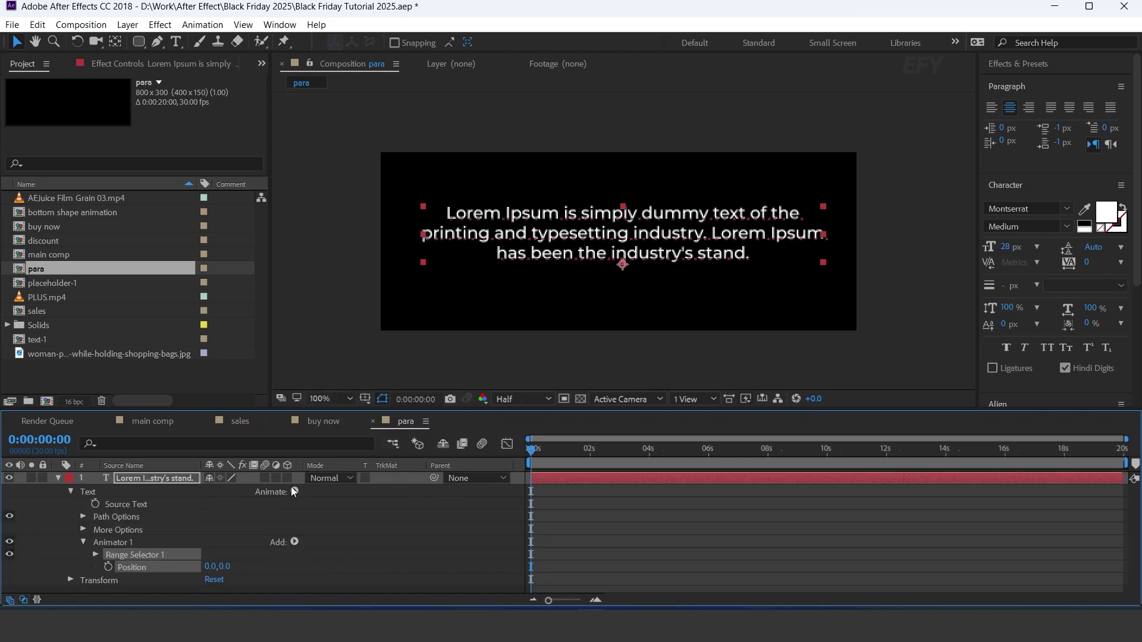
{"action": "left_click", "coordinate": [294, 492]}
{"action": "left_click", "coordinate": [342, 295]}
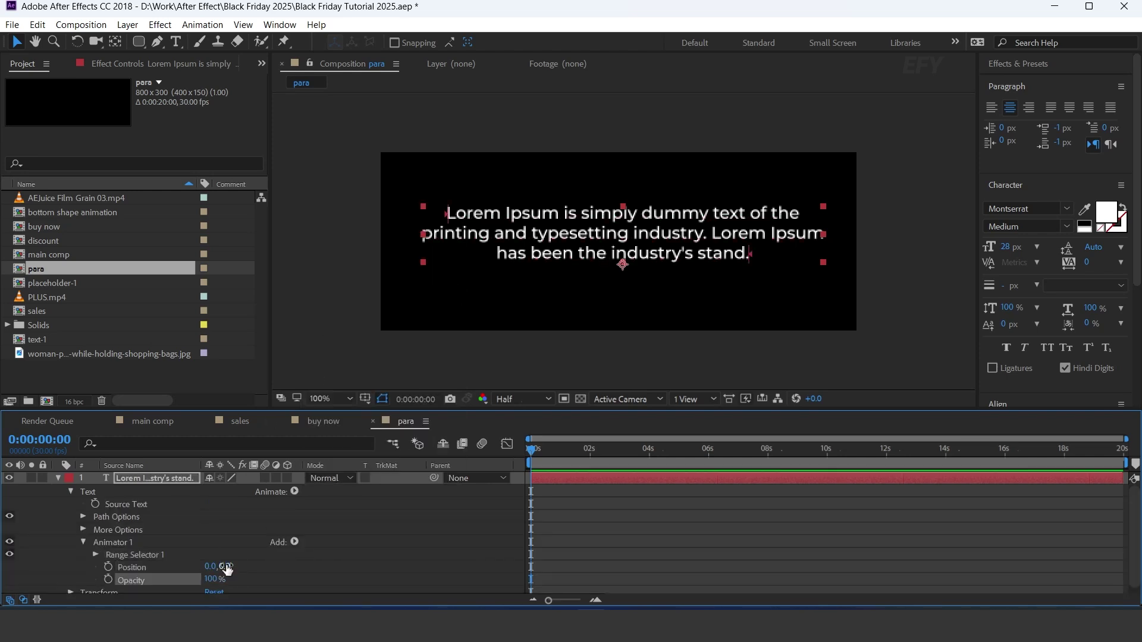
{"action": "left_click_drag", "start_coordinate": [227, 570], "coordinate": [243, 578]}
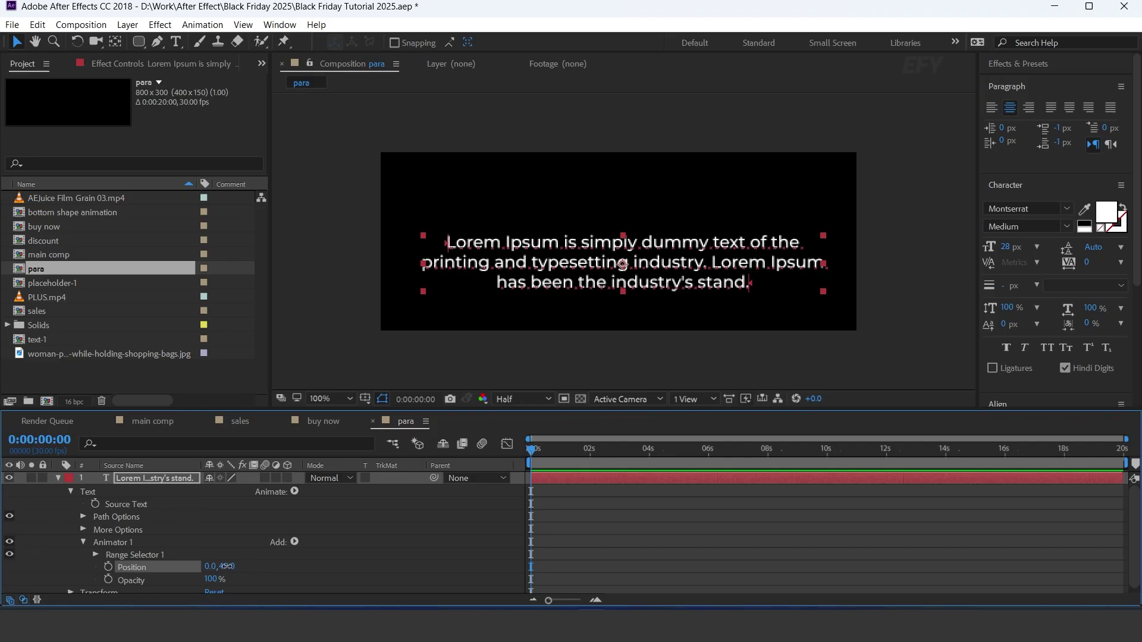
{"action": "key", "text": "Return"}
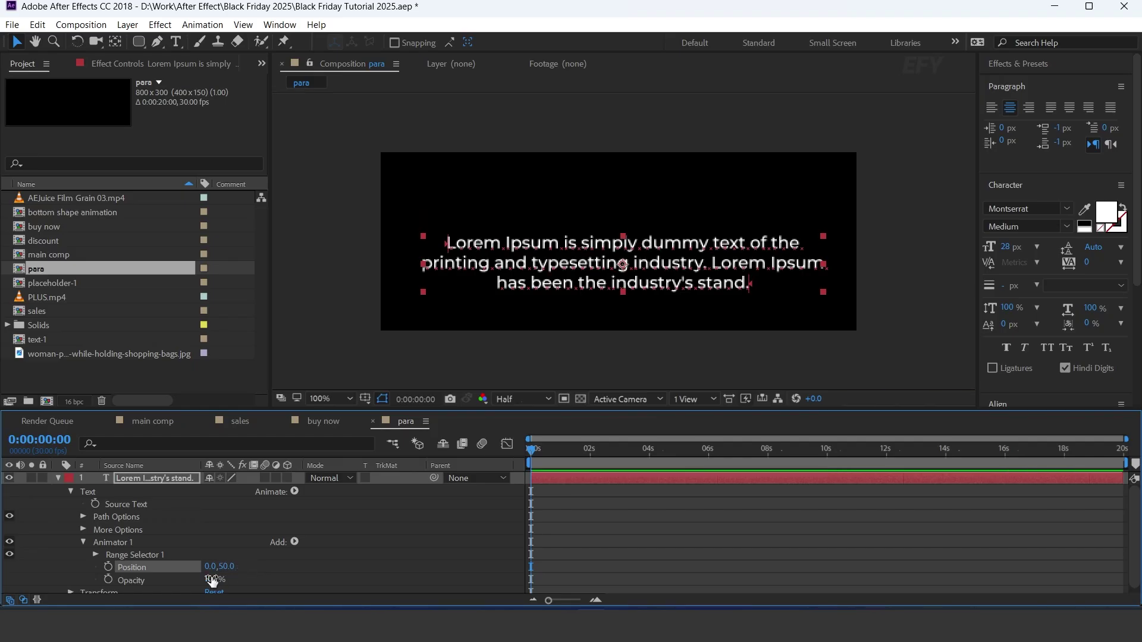
{"action": "type", "text": "0"}
{"action": "key", "text": "Return"}
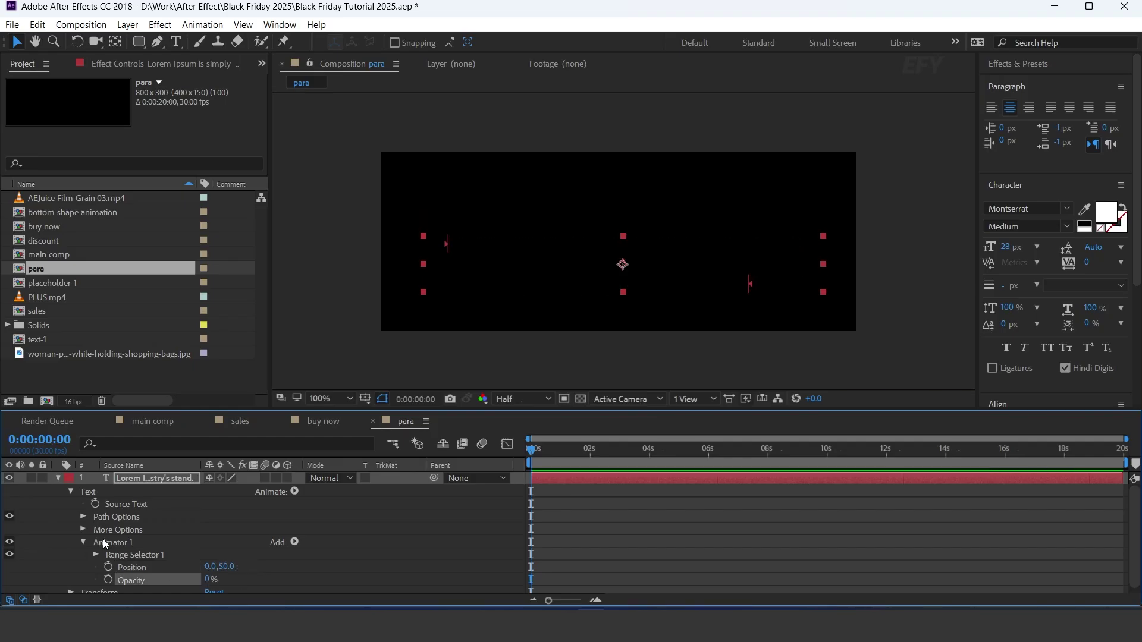
Step: Add an Expression Selector to Animator 1 and paste the expression starting with "delay = .07;" into its Amount
{"action": "left_click", "coordinate": [191, 543]}
{"action": "left_click", "coordinate": [294, 543]}
{"action": "mouse_move", "coordinate": [357, 561]}
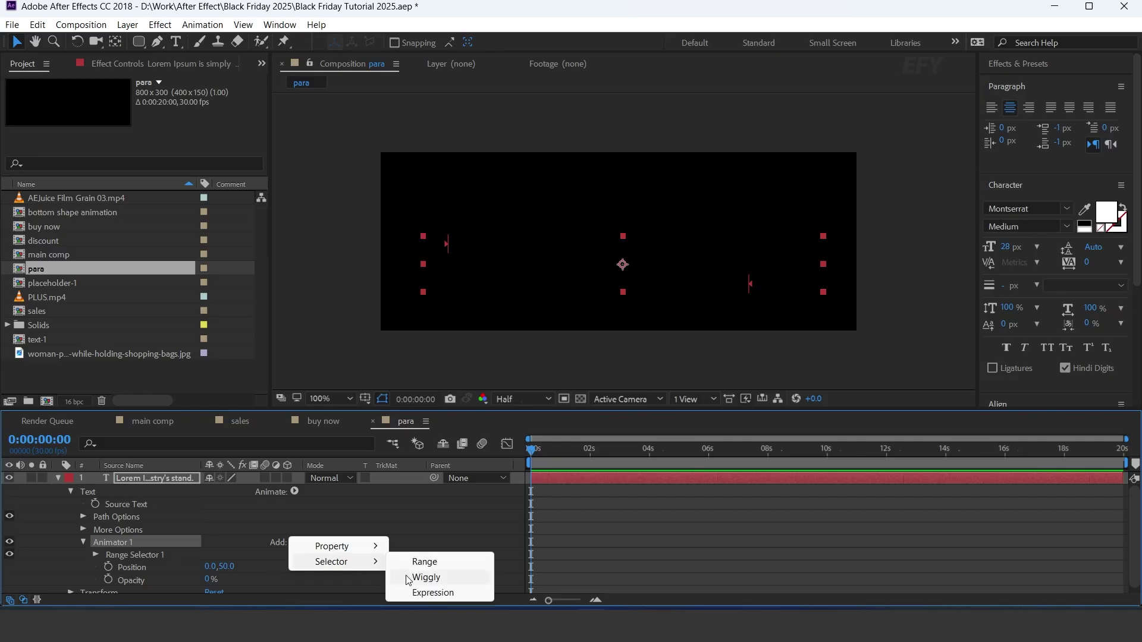
{"action": "left_click", "coordinate": [432, 594]}
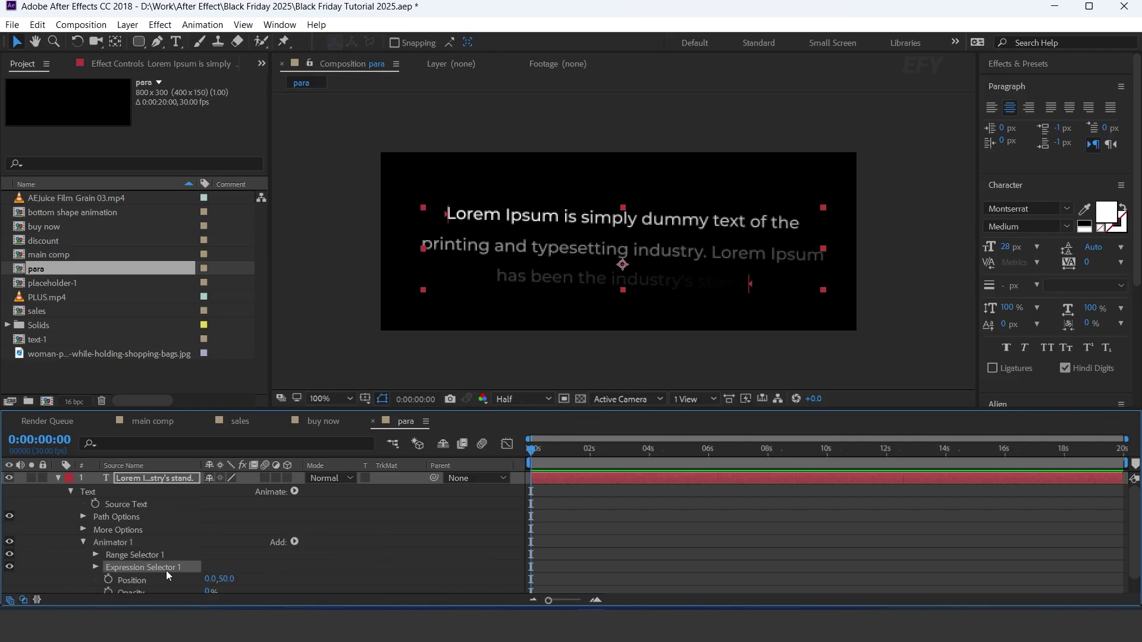
{"action": "scroll", "coordinate": [262, 532], "scroll_direction": "down", "scroll_amount": 1}
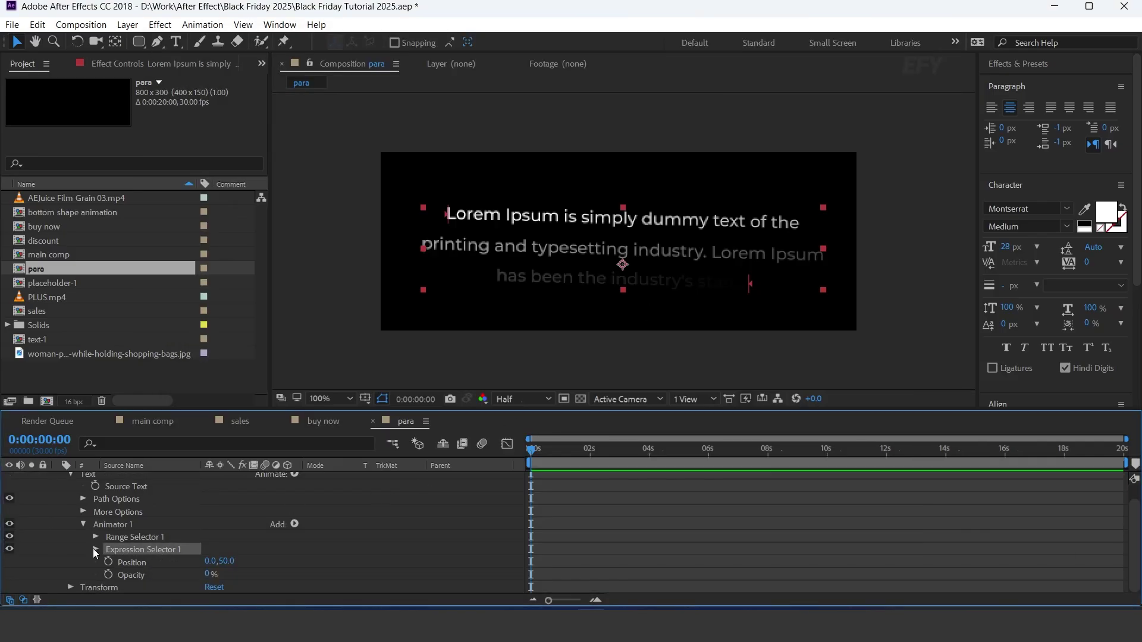
{"action": "left_click", "coordinate": [93, 549]}
{"action": "left_click", "coordinate": [120, 575], "text": "alt"}
{"action": "key", "text": "ctrl+v"}
{"action": "left_click", "coordinate": [671, 538]}
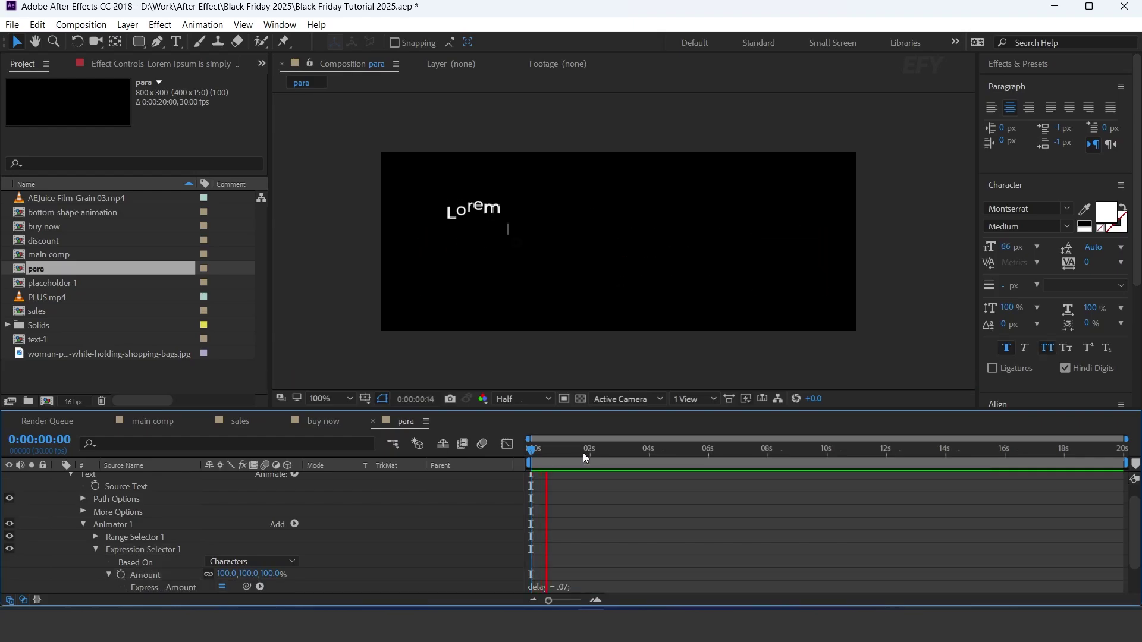
Step: Base the Expression Selector on Lines and preview the paragraph's reveal from the start
{"action": "left_click_drag", "start_coordinate": [583, 453], "coordinate": [601, 452]}
{"action": "left_click", "coordinate": [253, 562]}
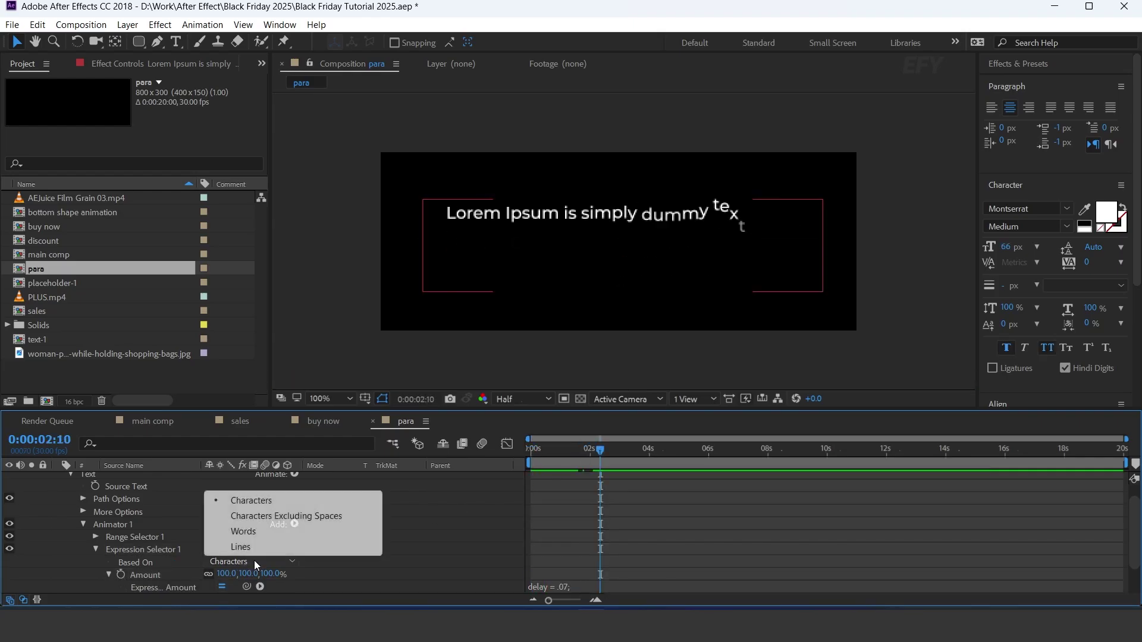
{"action": "left_click", "coordinate": [249, 545]}
{"action": "left_click_drag", "start_coordinate": [562, 448], "coordinate": [515, 458]}
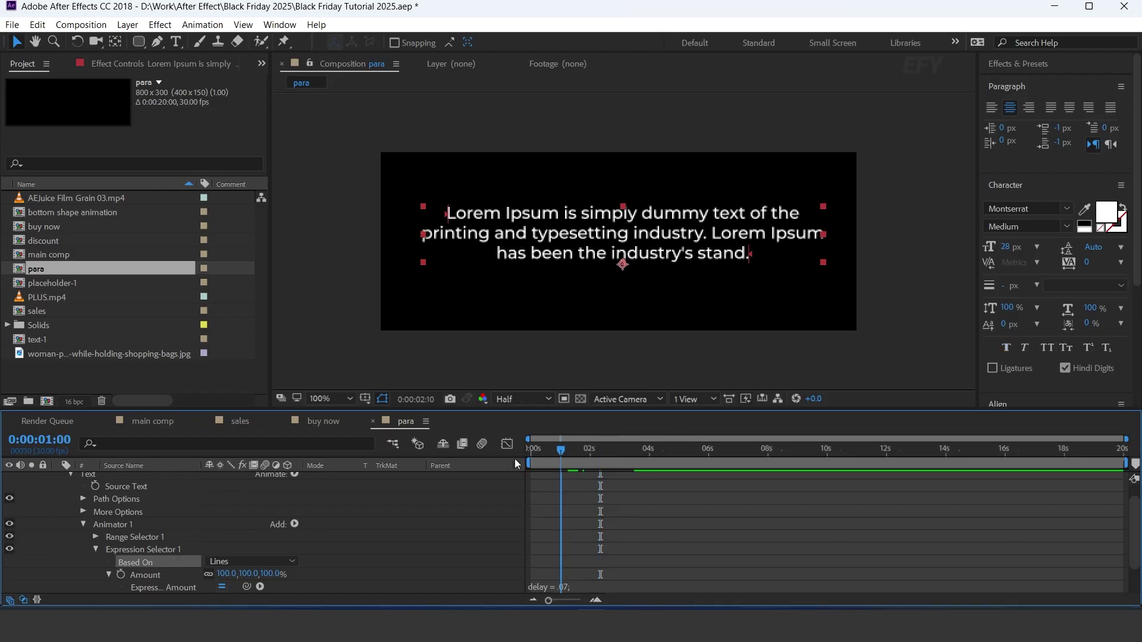
{"action": "key", "text": "space"}
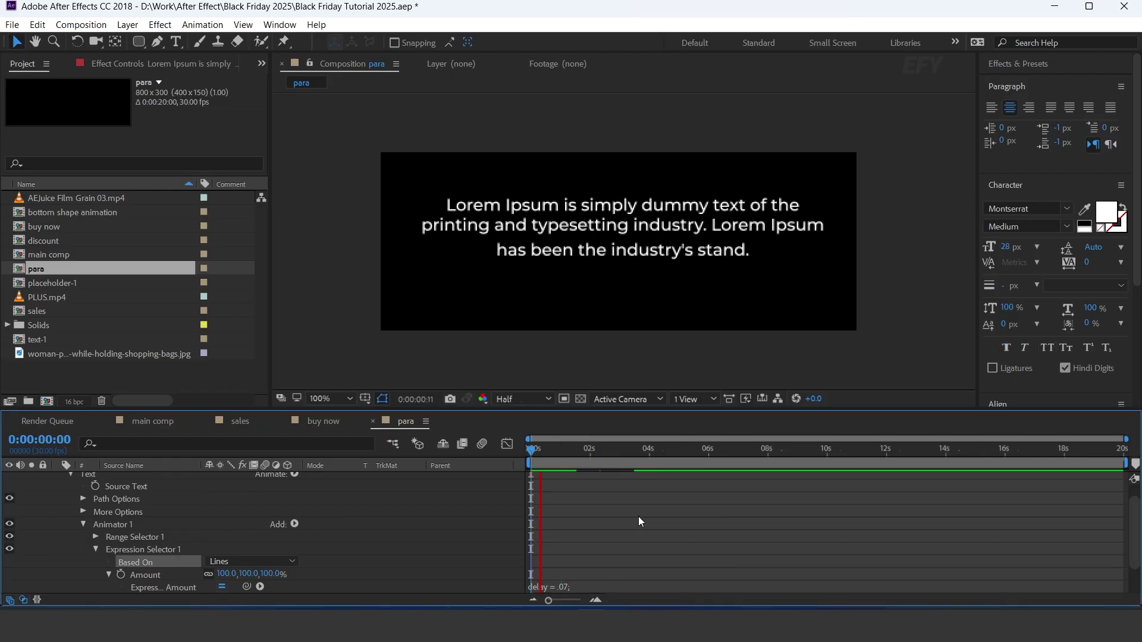
{"action": "left_click", "coordinate": [601, 448]}
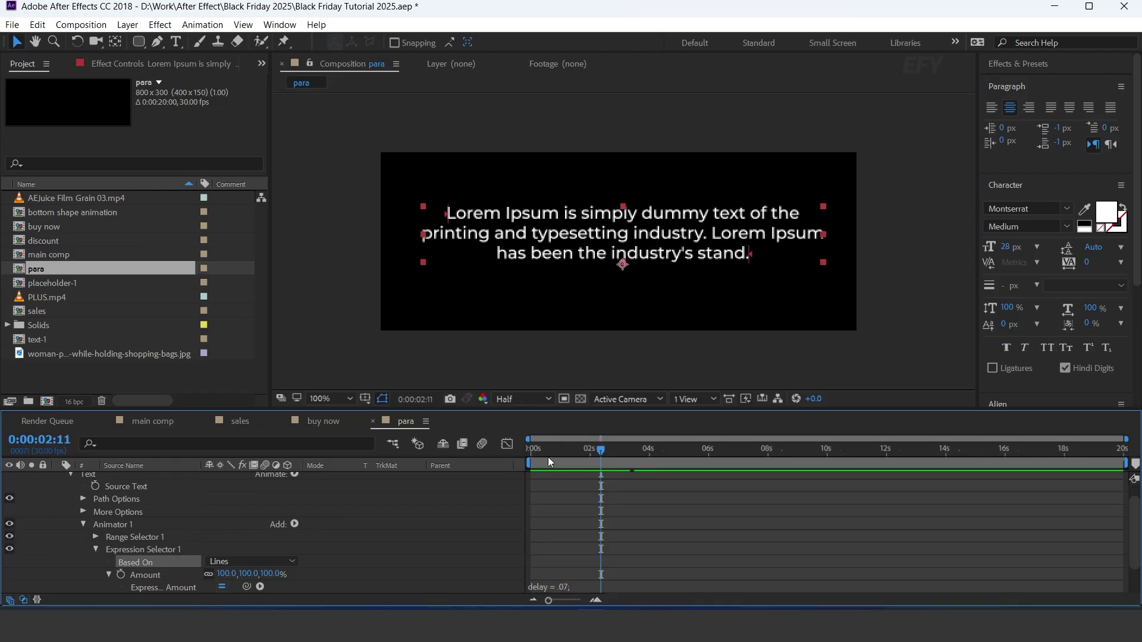
Step: Close the para composition and add it as the top layer of main comp, positioned below the Buy Now button
{"action": "left_click", "coordinate": [373, 420]}
{"action": "left_click", "coordinate": [156, 421]}
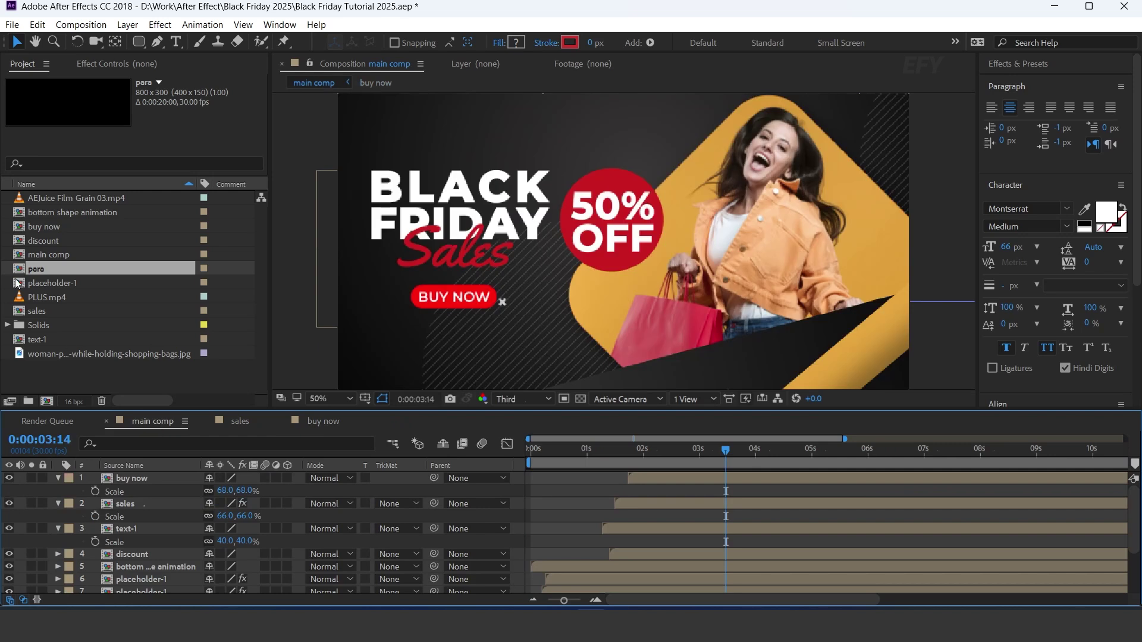
{"action": "left_click_drag", "start_coordinate": [16, 270], "coordinate": [156, 479]}
{"action": "left_click_drag", "start_coordinate": [625, 241], "coordinate": [466, 345]}
{"action": "key", "text": "comma"}
Step: Collapse the expanded layer properties and shift the para layer to start at about 2 s
{"action": "left_click", "coordinate": [58, 491]}
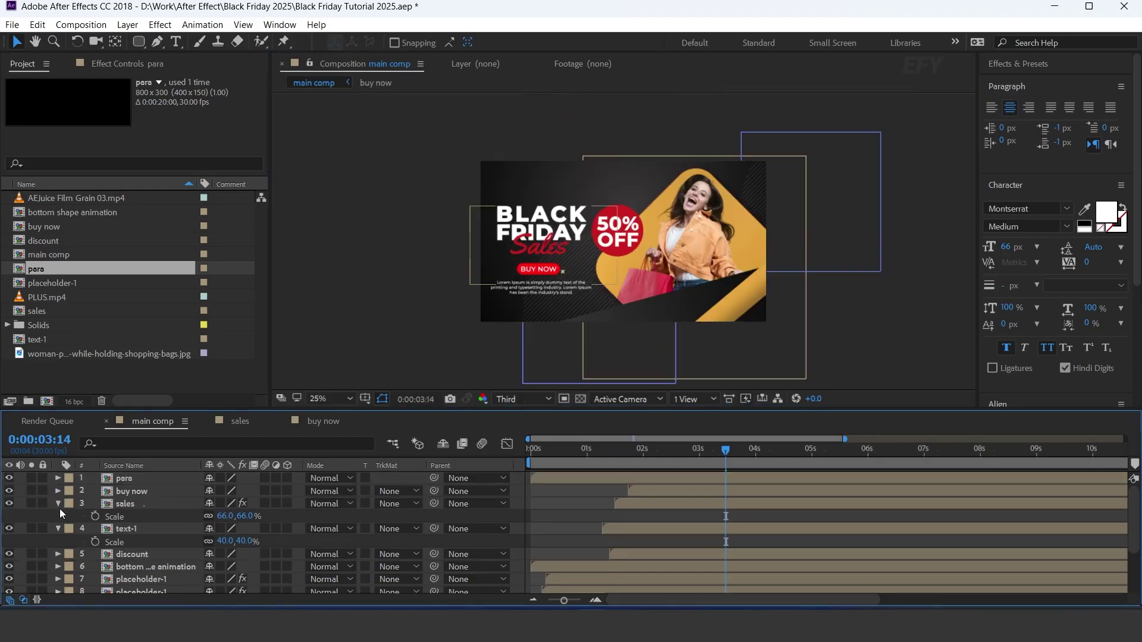
{"action": "left_click", "coordinate": [57, 504]}
{"action": "left_click", "coordinate": [58, 516]}
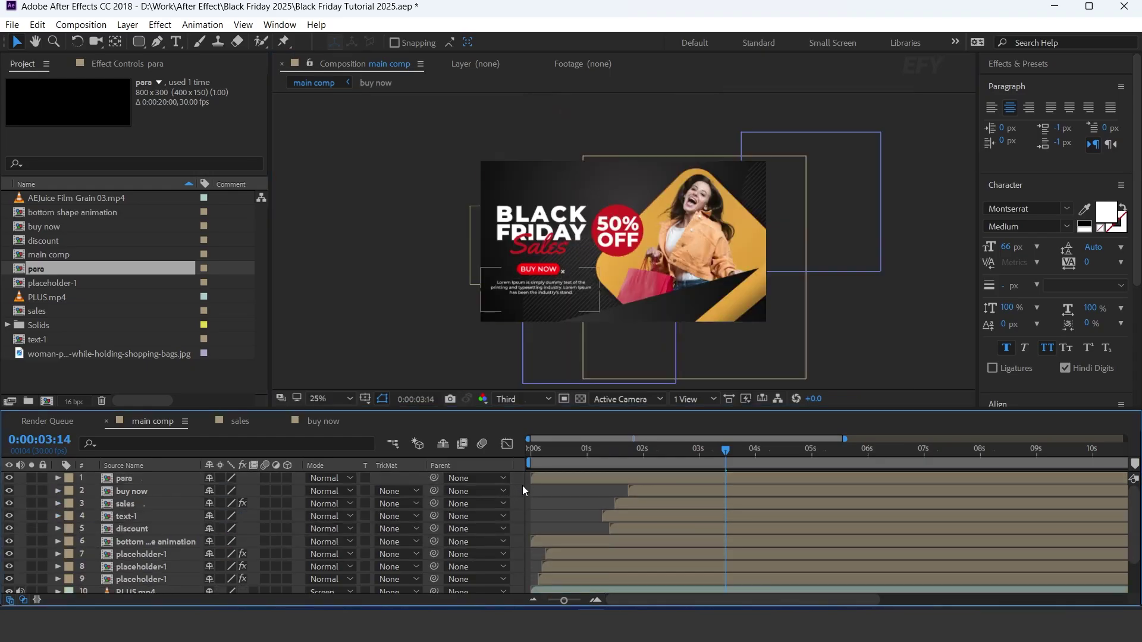
{"action": "left_click_drag", "start_coordinate": [552, 479], "coordinate": [653, 479]}
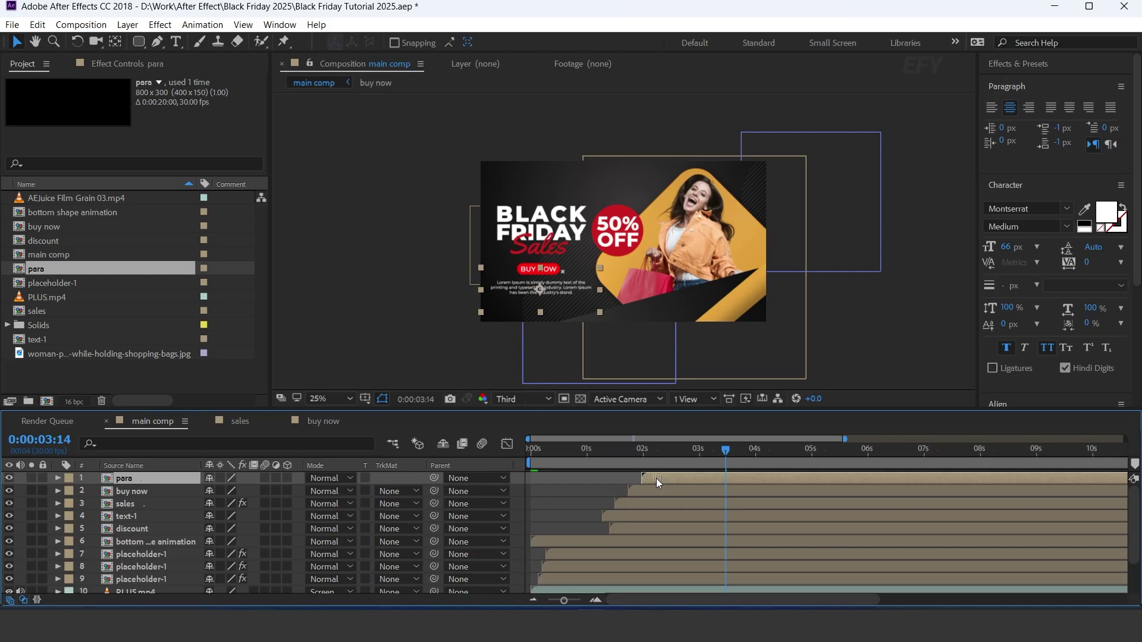
Step: Preview the main comp from the start to check the timing of the paragraph's reveal
{"action": "left_click", "coordinate": [535, 456]}
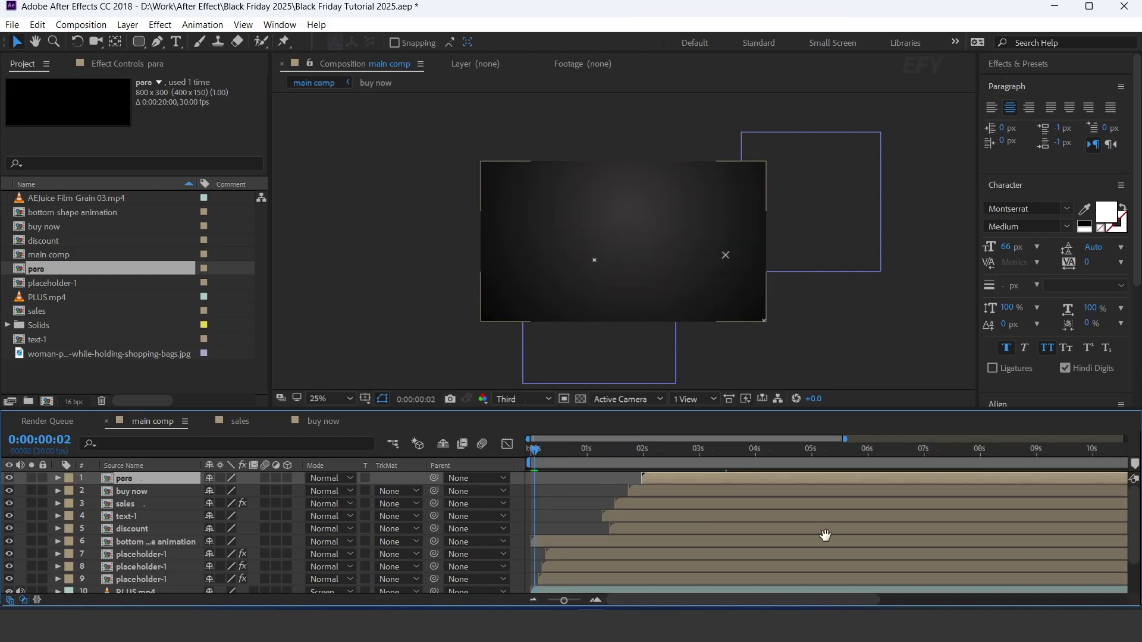
{"action": "key", "text": "space"}
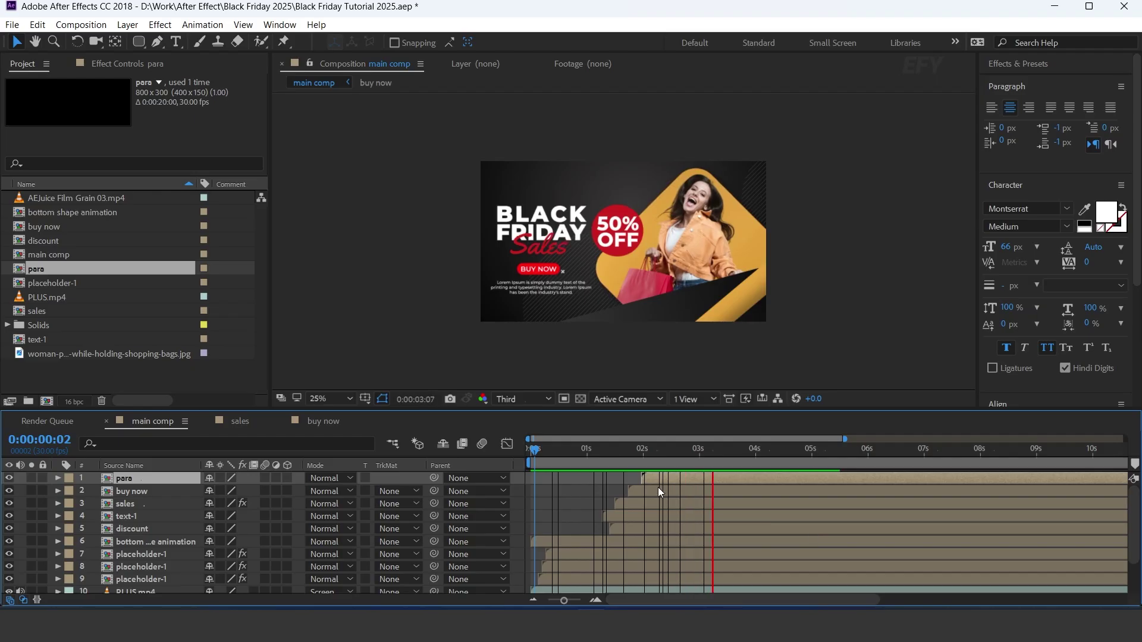
{"action": "mouse_move", "coordinate": [727, 454]}
{"action": "left_mouse_down"}
{"action": "mouse_move", "coordinate": [670, 457]}
{"action": "mouse_move", "coordinate": [723, 458]}
{"action": "left_mouse_up"}
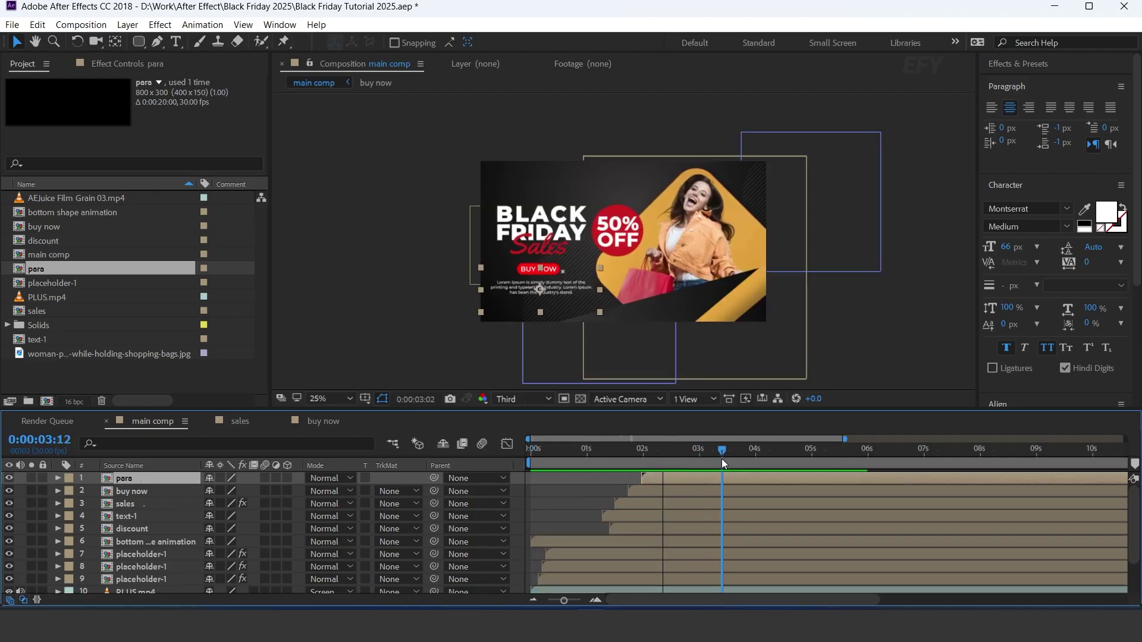
Step: Add AEJuice Film Grain 03.mp4 as the top layer of main comp and set its blending mode to Soft Light
{"action": "left_click", "coordinate": [148, 382]}
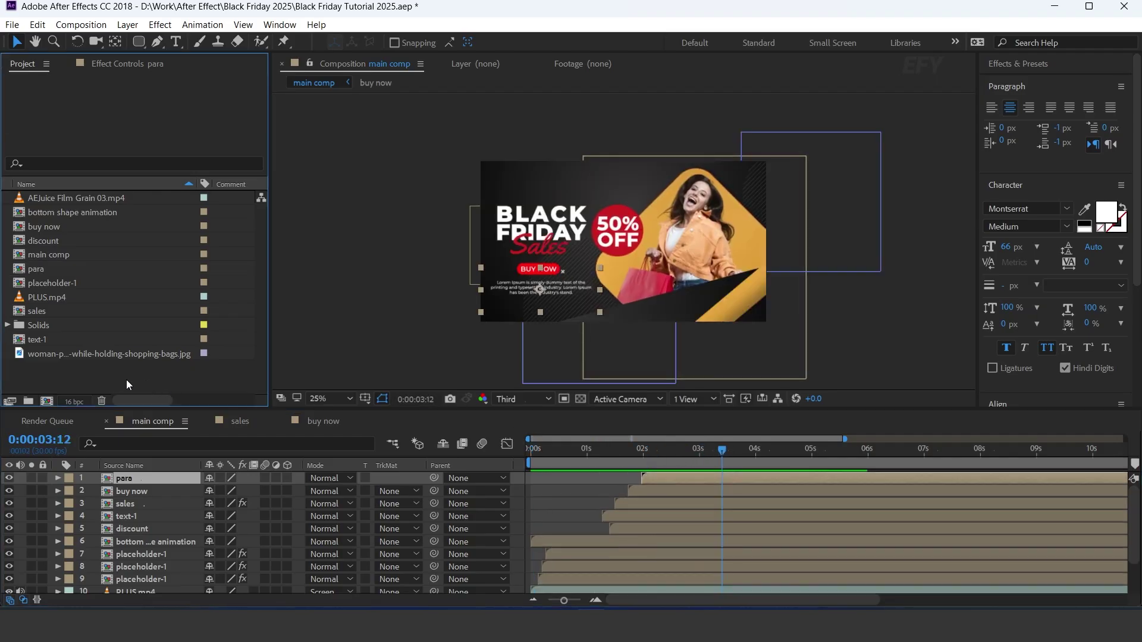
{"action": "left_click", "coordinate": [90, 201]}
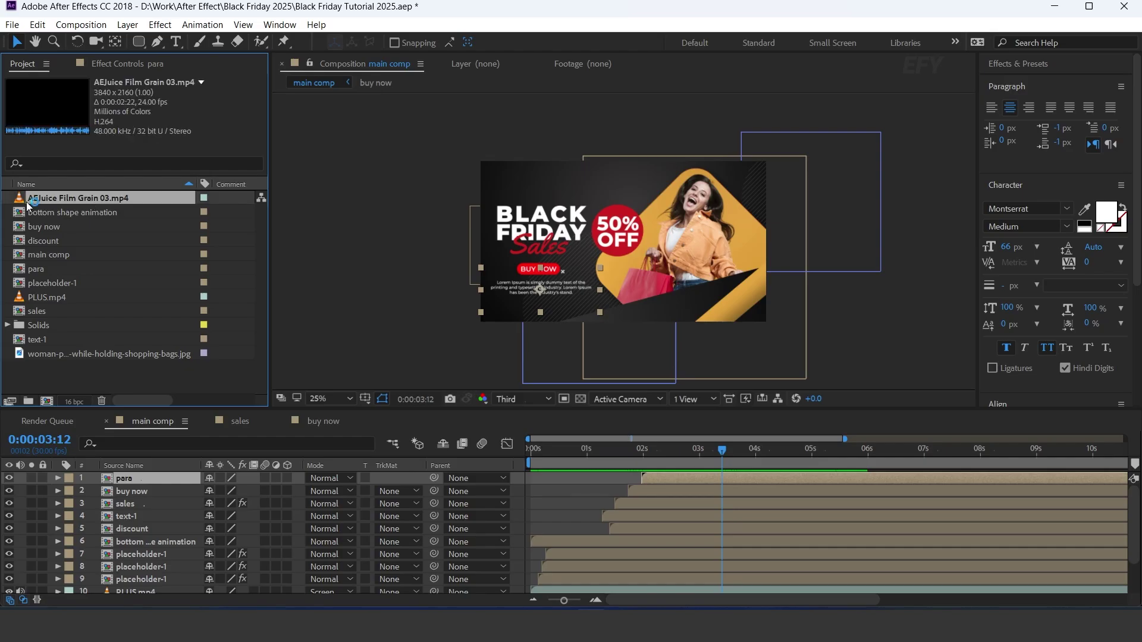
{"action": "left_click_drag", "start_coordinate": [62, 201], "coordinate": [179, 474]}
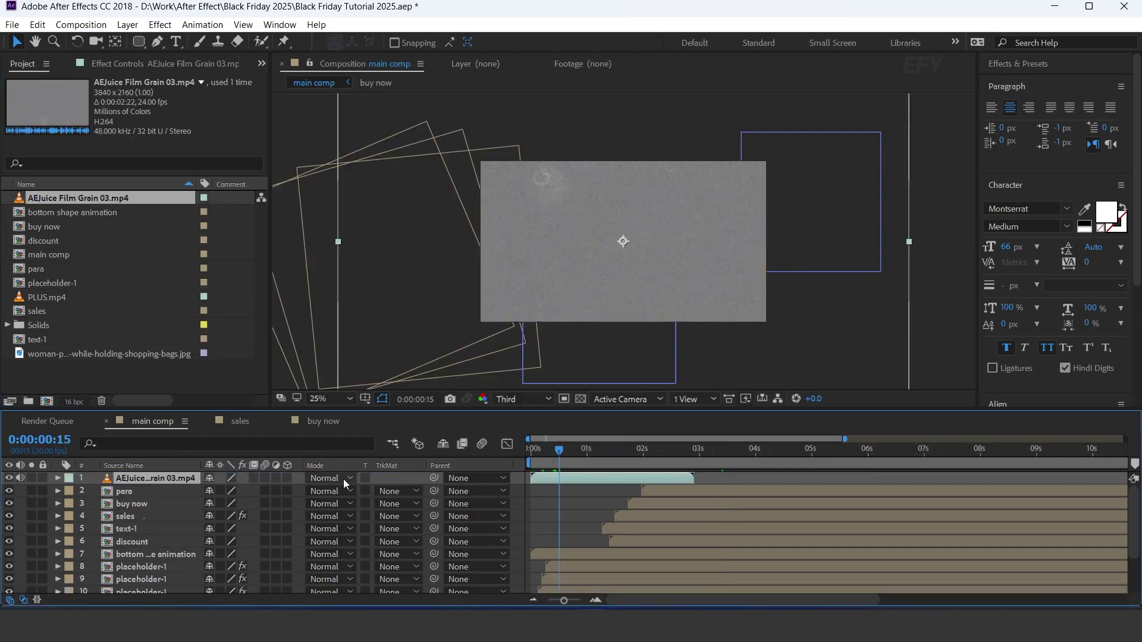
{"action": "left_click", "coordinate": [344, 479]}
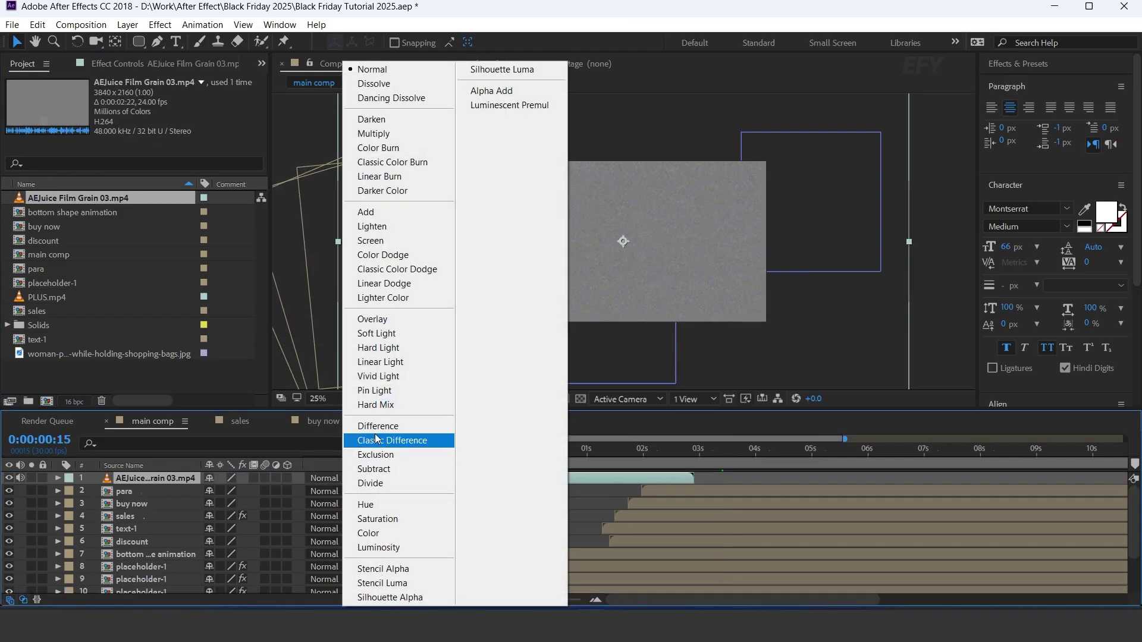
{"action": "left_click", "coordinate": [397, 333]}
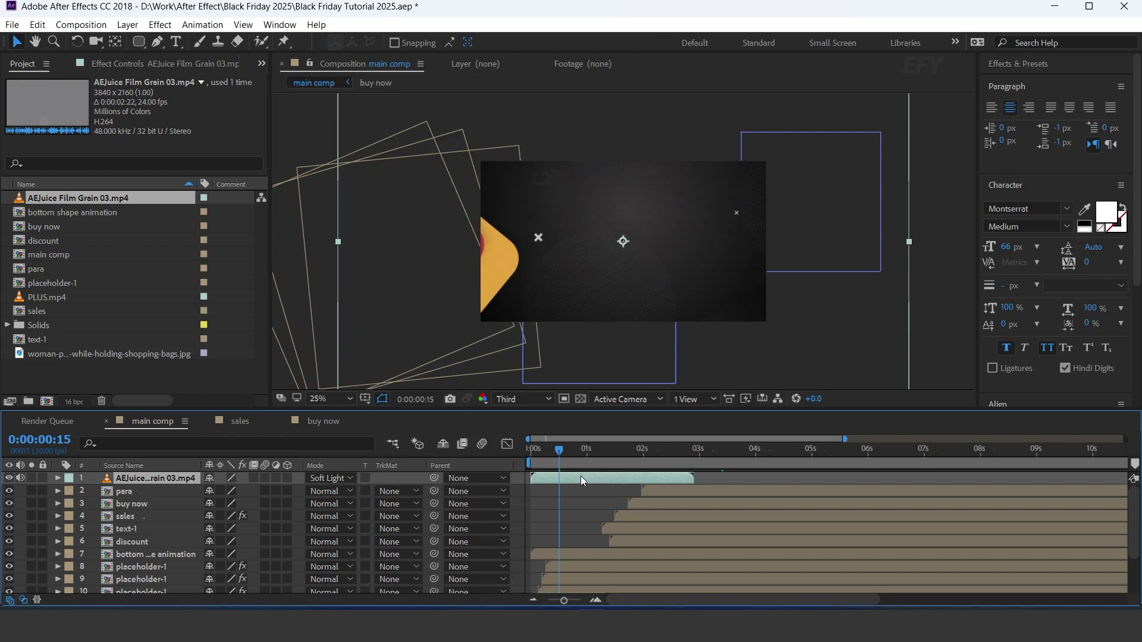
Step: Duplicate the film grain layer and shift the copy to start where the first clip ends
{"action": "key", "text": "ctrl+d"}
{"action": "left_click_drag", "start_coordinate": [575, 477], "coordinate": [733, 476]}
{"action": "key", "text": "minus"}
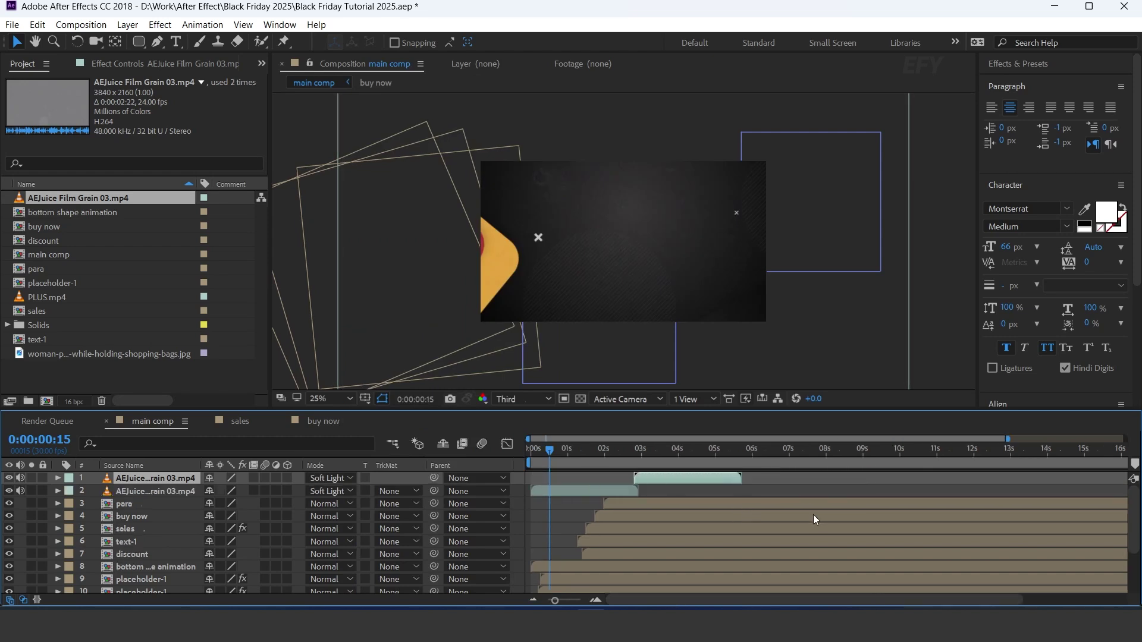
Step: Preview the scene with grain from the start and end the work area at the second grain clip's end, about 5.6 s
{"action": "left_click_drag", "start_coordinate": [551, 461], "coordinate": [522, 451]}
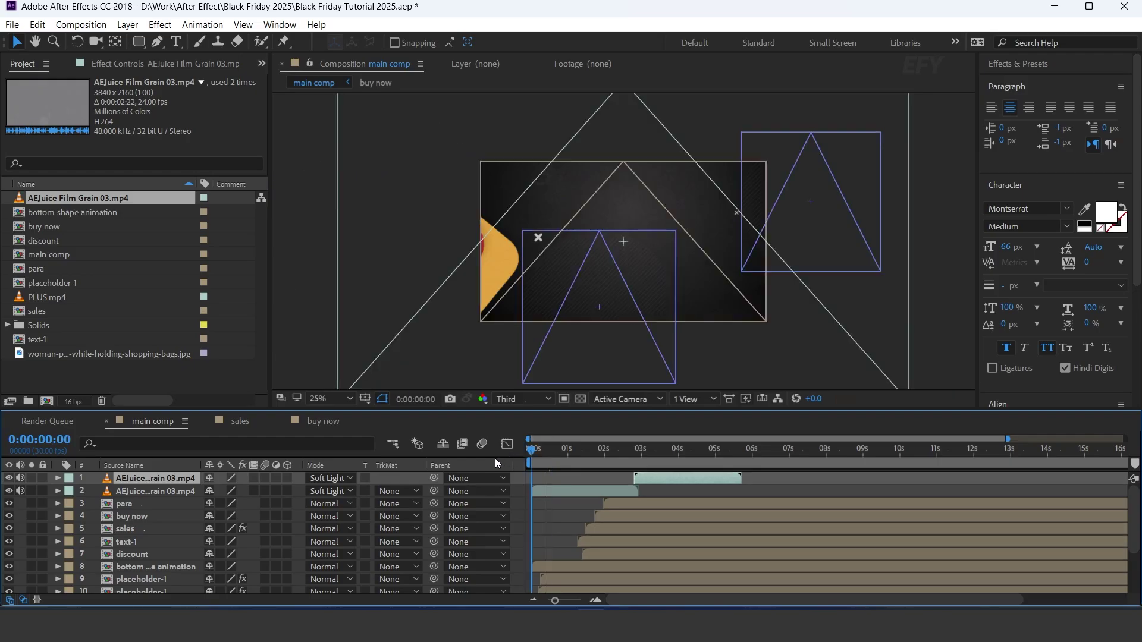
{"action": "key", "text": "space"}
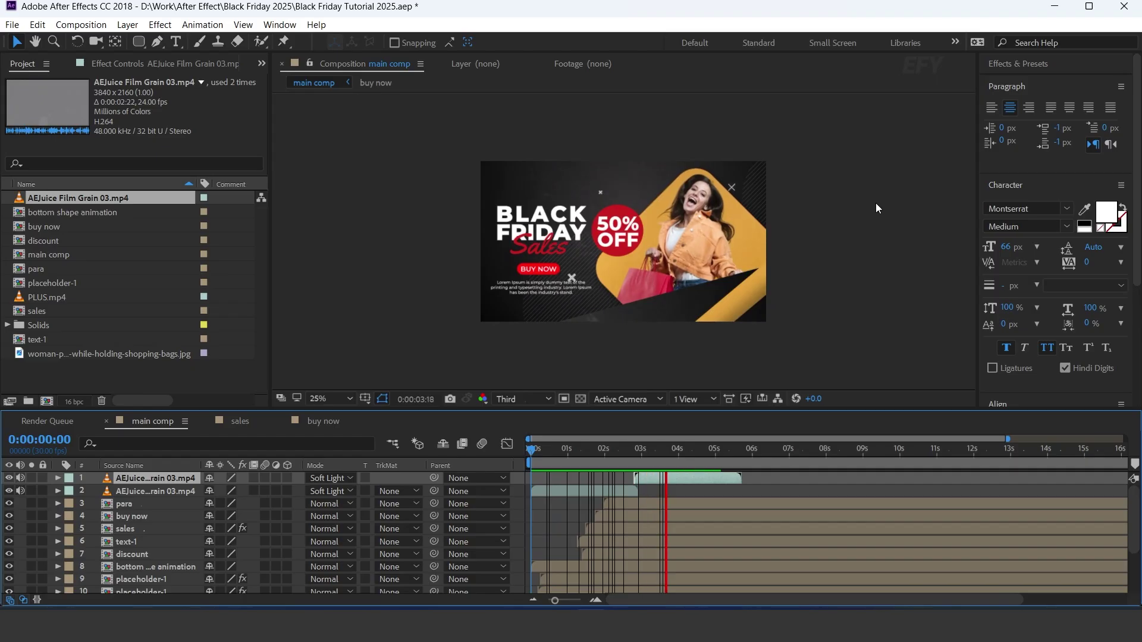
{"action": "left_click", "coordinate": [736, 451]}
{"action": "key", "text": "n"}
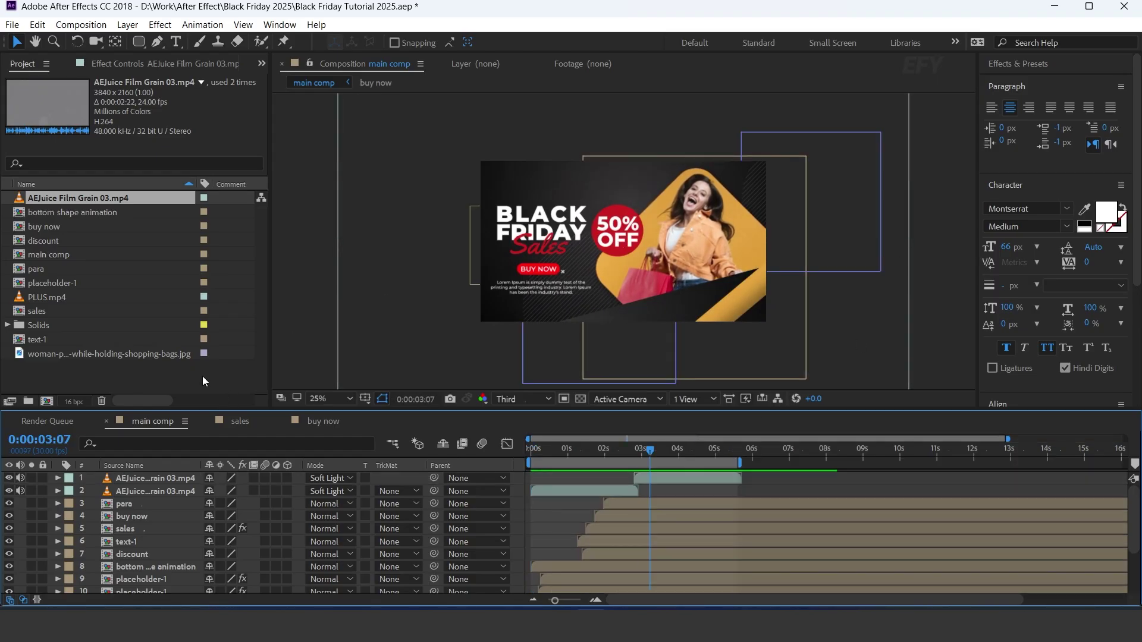
Step: Draw an unfilled circle with a 139 px red stroke and move it partly above the frame's upper edge, over the title
{"action": "left_click", "coordinate": [139, 374]}
{"action": "mouse_move", "coordinate": [137, 46]}
{"action": "left_mouse_down"}
{"action": "mouse_move", "coordinate": [191, 84]}
{"action": "mouse_move", "coordinate": [215, 78]}
{"action": "left_mouse_up"}
{"action": "left_click_drag", "start_coordinate": [476, 43], "coordinate": [494, 43]}
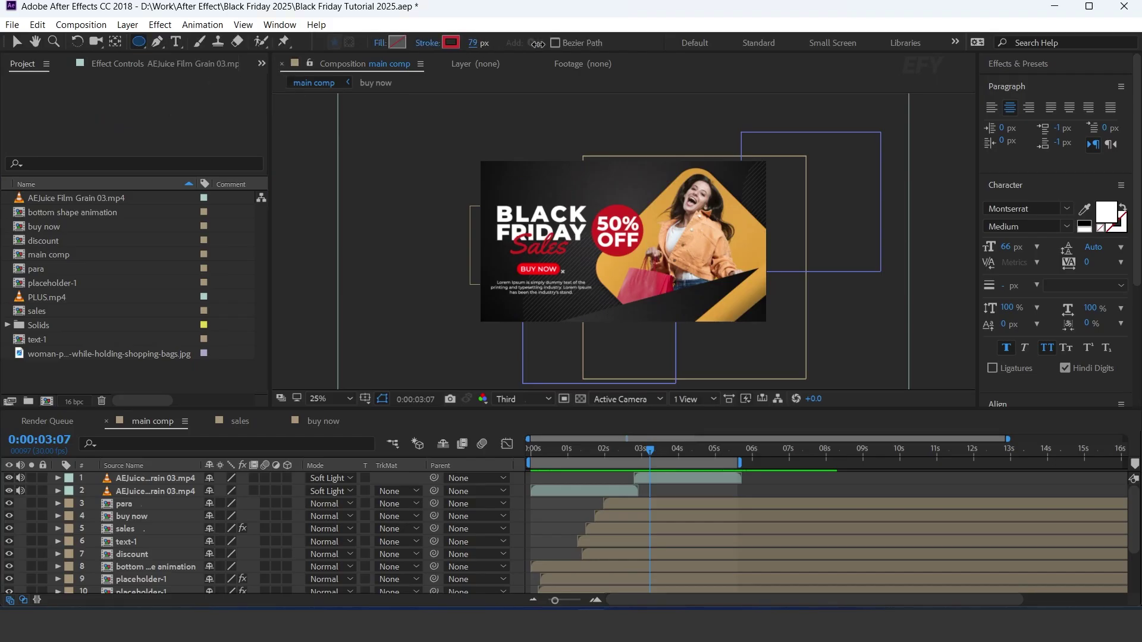
{"action": "left_click_drag", "start_coordinate": [532, 179], "coordinate": [645, 293]}
{"action": "key", "text": "v"}
{"action": "left_click_drag", "start_coordinate": [601, 244], "coordinate": [568, 137]}
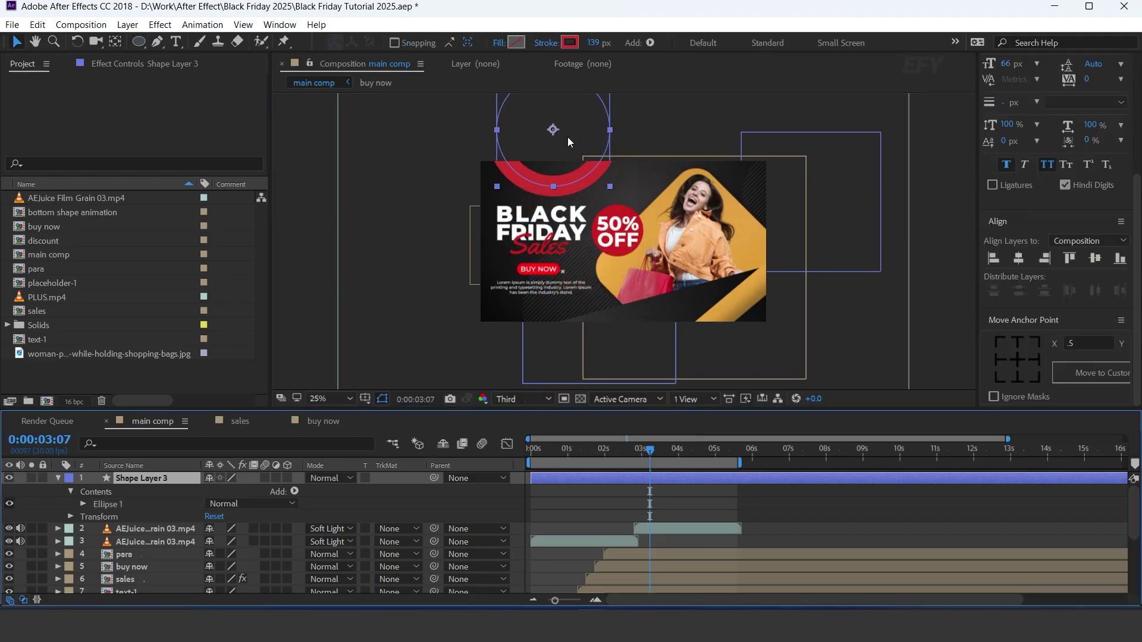
Step: Add Trim Paths to the circle layer and keyframe Start from 100% at 0:00:00:00 to 0% at 0:00:01:12
{"action": "left_click", "coordinate": [293, 492]}
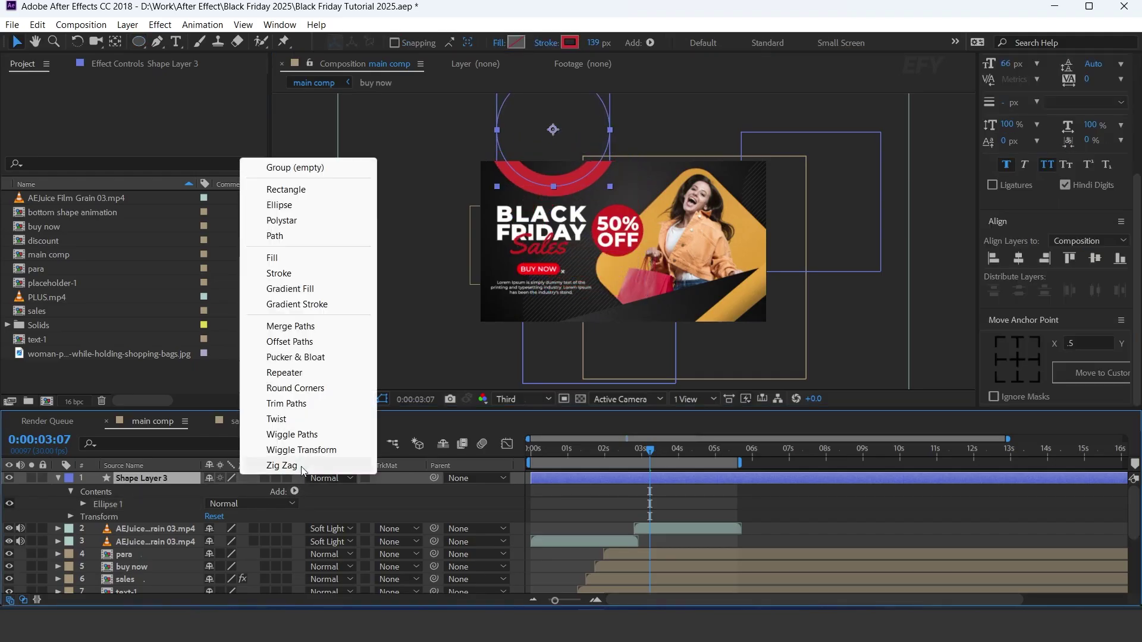
{"action": "left_click", "coordinate": [286, 404]}
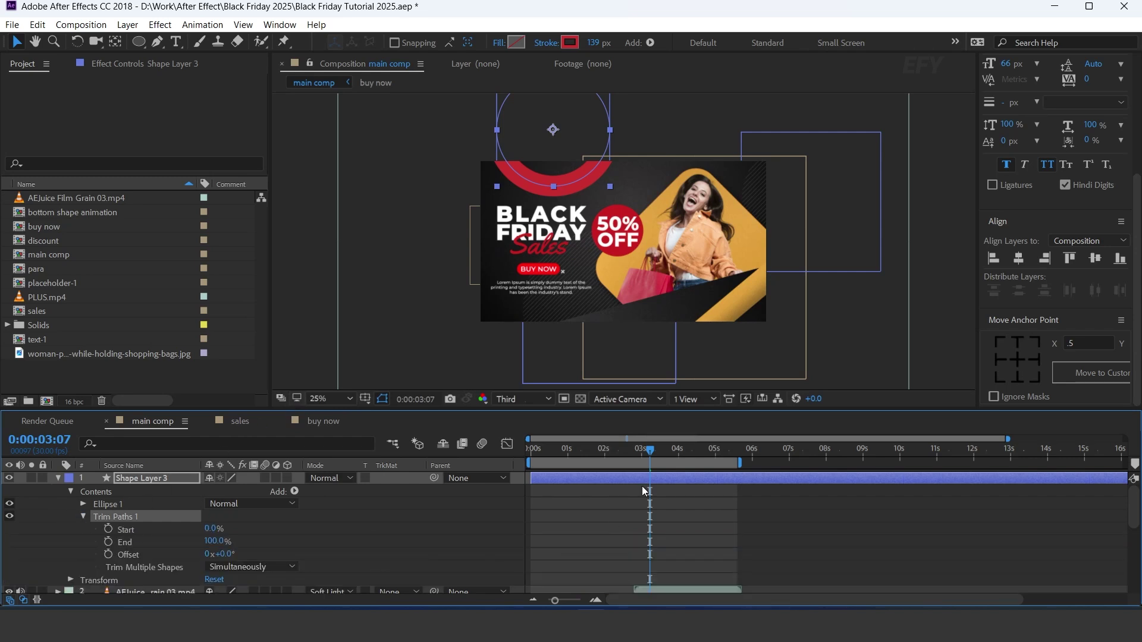
{"action": "left_click_drag", "start_coordinate": [651, 452], "coordinate": [501, 460]}
{"action": "key", "text": "Home"}
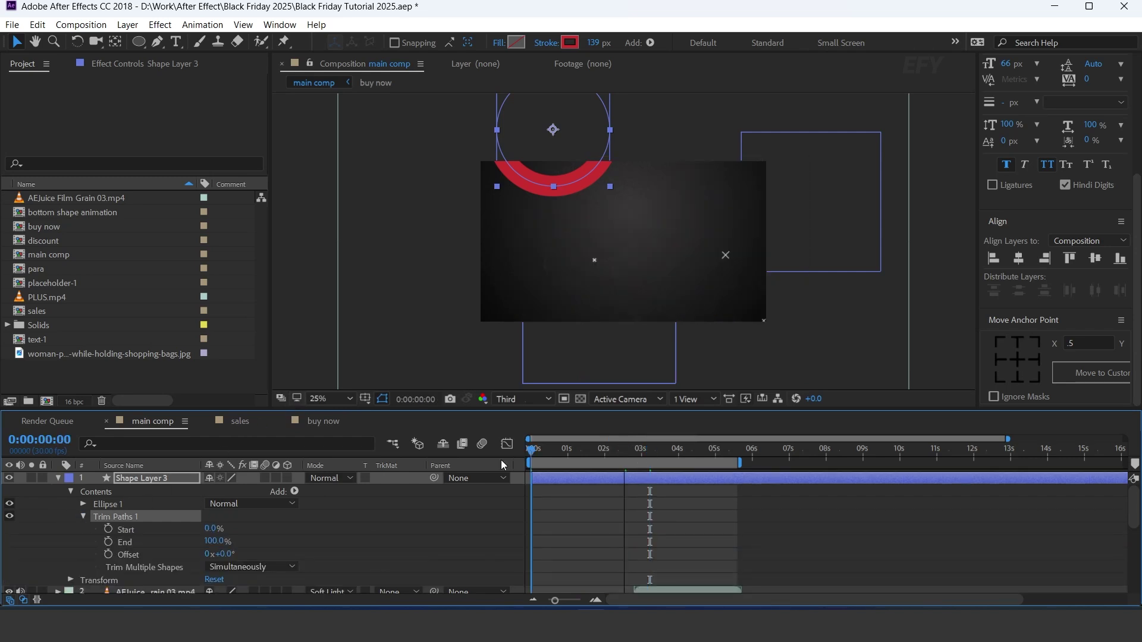
{"action": "left_click", "coordinate": [395, 540]}
{"action": "left_click_drag", "start_coordinate": [216, 530], "coordinate": [312, 528]}
{"action": "left_click", "coordinate": [108, 529]}
{"action": "left_click_drag", "start_coordinate": [530, 451], "coordinate": [588, 451]}
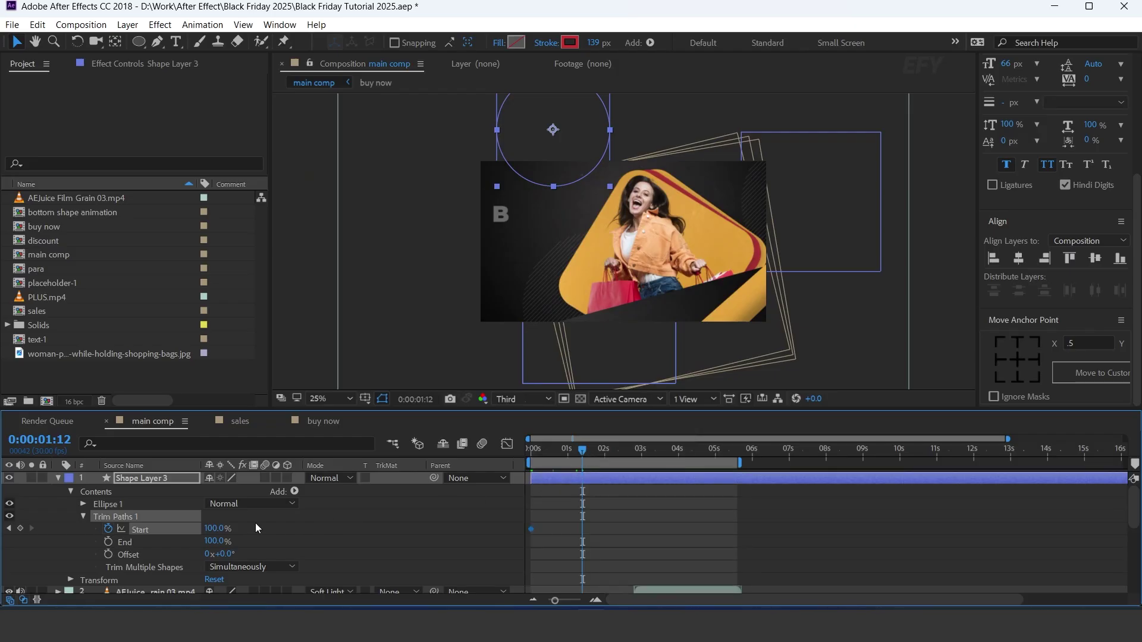
{"action": "left_click_drag", "start_coordinate": [214, 529], "coordinate": [69, 530]}
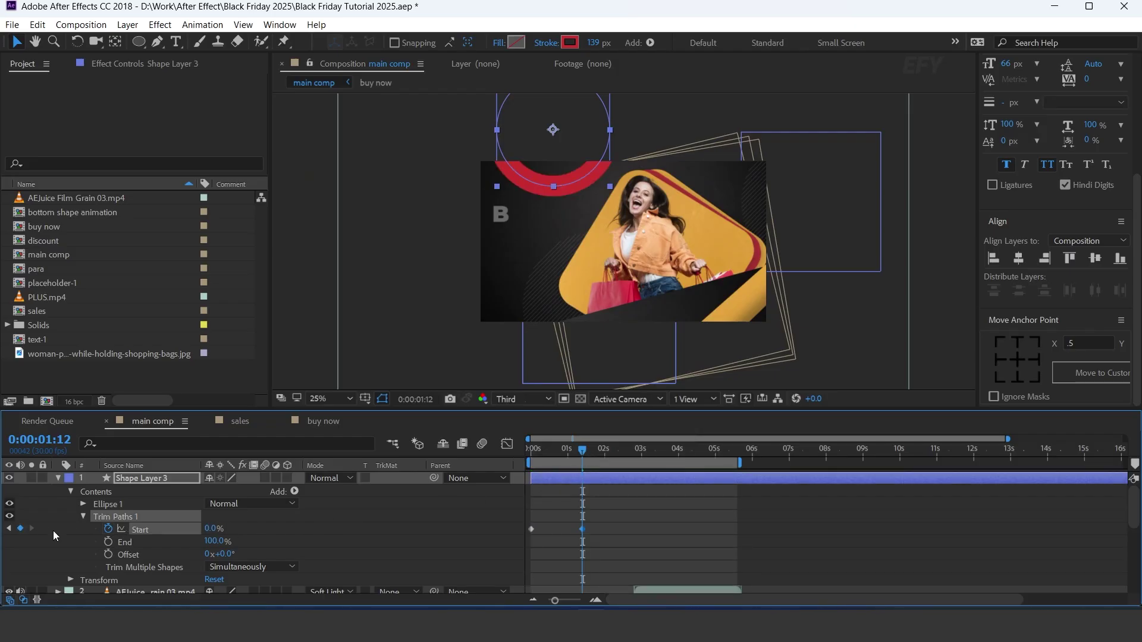
Step: Apply Easy Ease to both Trim Paths Start keyframes
{"action": "left_click", "coordinate": [683, 511]}
{"action": "left_click_drag", "start_coordinate": [515, 553], "coordinate": [640, 510]}
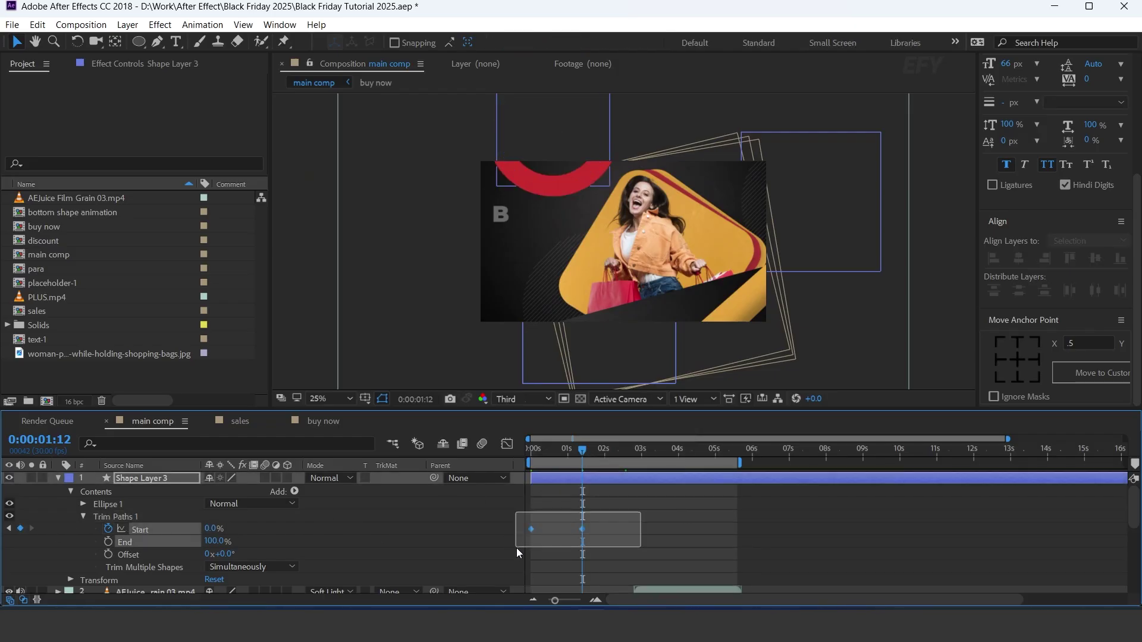
{"action": "right_click", "coordinate": [582, 529]}
{"action": "mouse_move", "coordinate": [649, 519]}
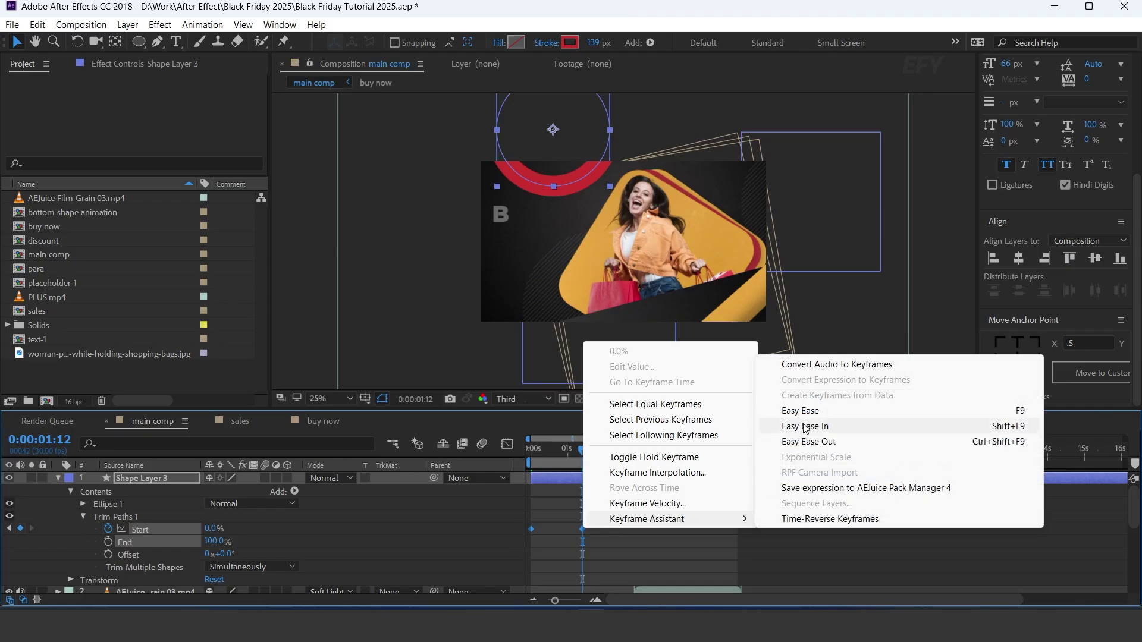
{"action": "left_click", "coordinate": [803, 411]}
Step: Move the second Start keyframe to about 2 s and preview the circle's stroke animation from the beginning
{"action": "left_click", "coordinate": [644, 451]}
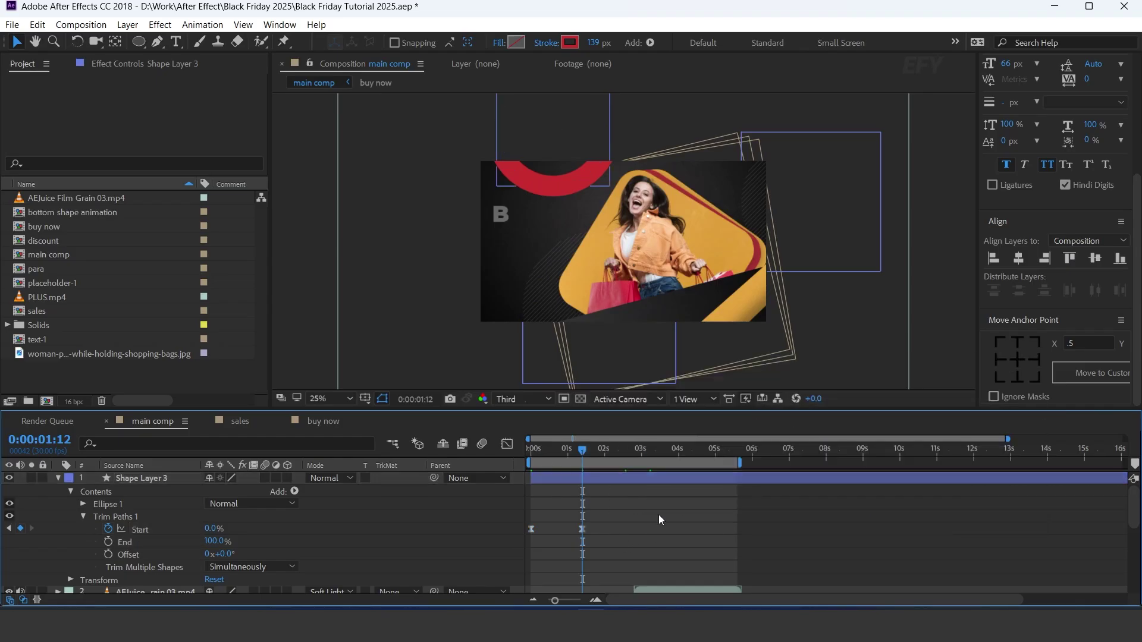
{"action": "left_click", "coordinate": [660, 516]}
{"action": "left_click_drag", "start_coordinate": [540, 449], "coordinate": [502, 454]}
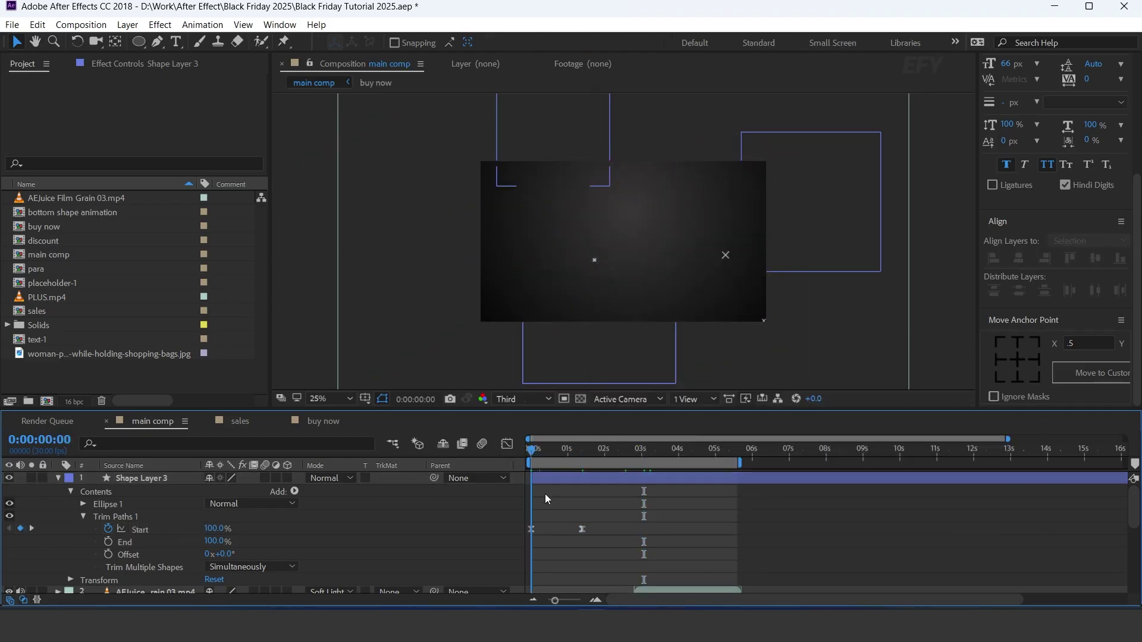
{"action": "key", "text": "space"}
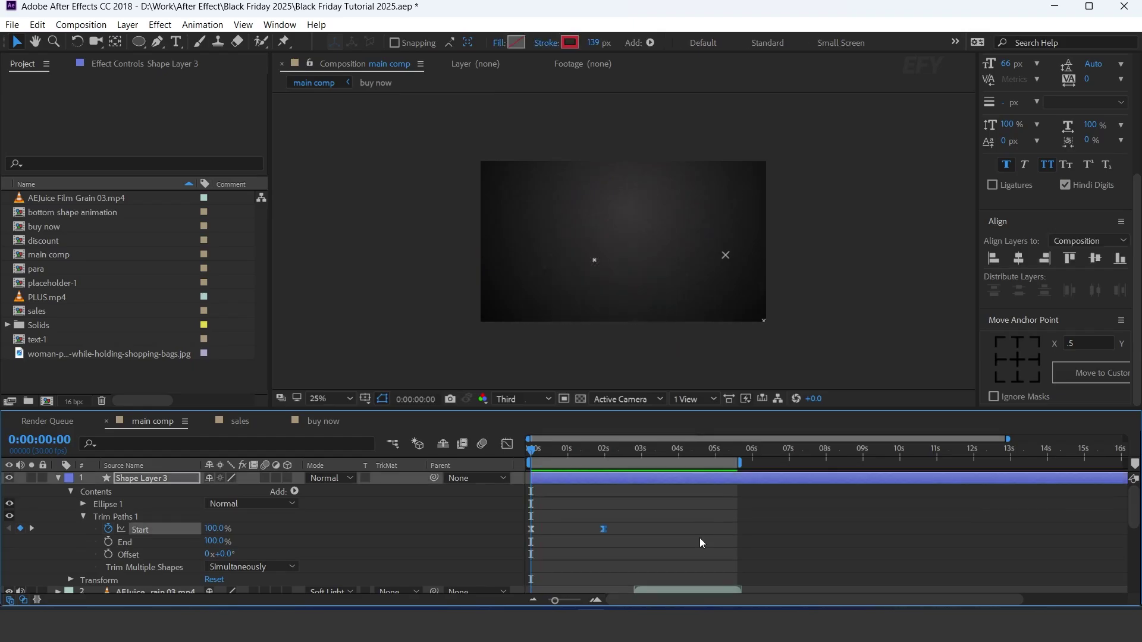
{"action": "key", "text": "space"}
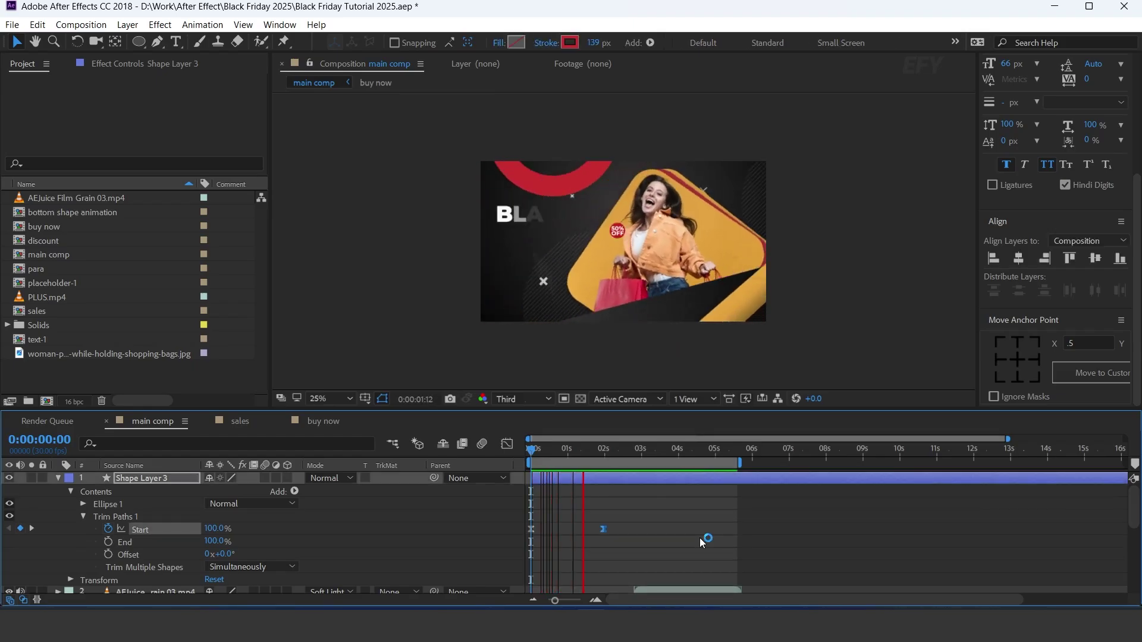
{"action": "left_click", "coordinate": [592, 449]}
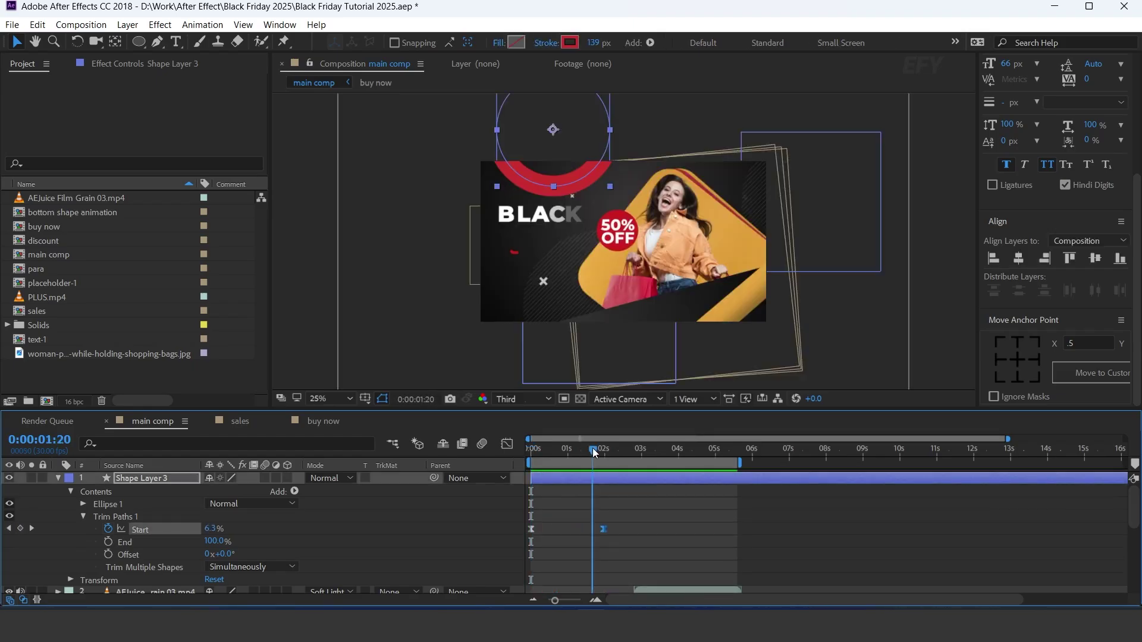
Step: Collapse the circle layer, place it below both film grain layers and shift its start to about 1 s
{"action": "left_click", "coordinate": [58, 478]}
{"action": "left_click_drag", "start_coordinate": [148, 478], "coordinate": [151, 516]}
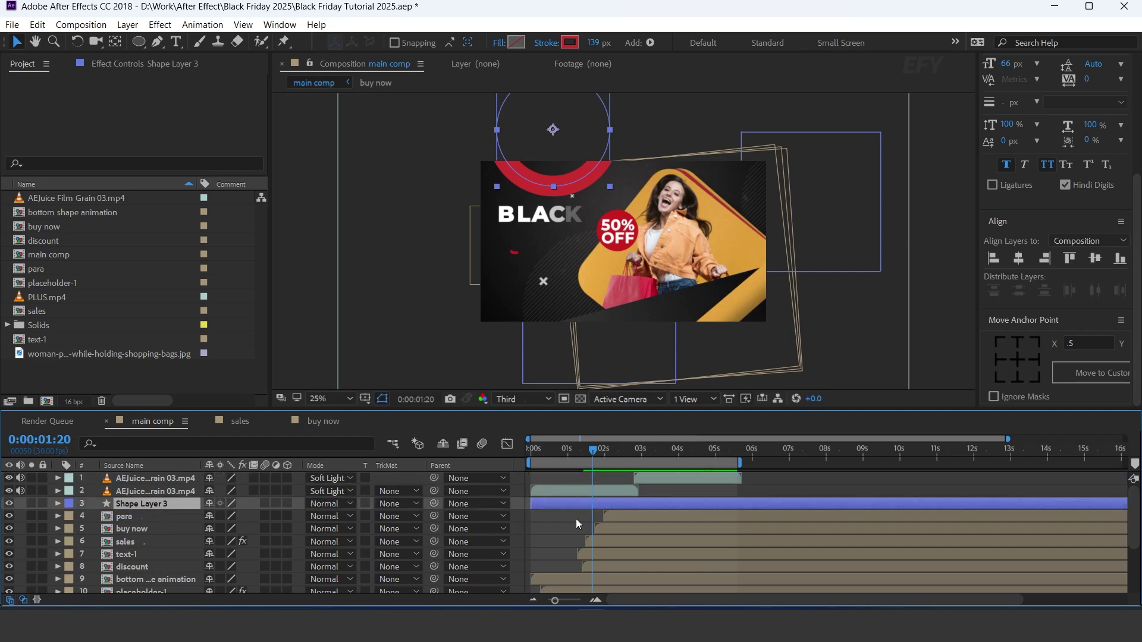
{"action": "left_click_drag", "start_coordinate": [571, 504], "coordinate": [608, 506]}
Step: Preview the complete animation from the start in a maximized composition viewer
{"action": "left_click_drag", "start_coordinate": [538, 451], "coordinate": [665, 451]}
{"action": "key", "text": "space"}
{"action": "left_click", "coordinate": [533, 452]}
{"action": "key", "text": "space"}
{"action": "key", "text": "grave"}
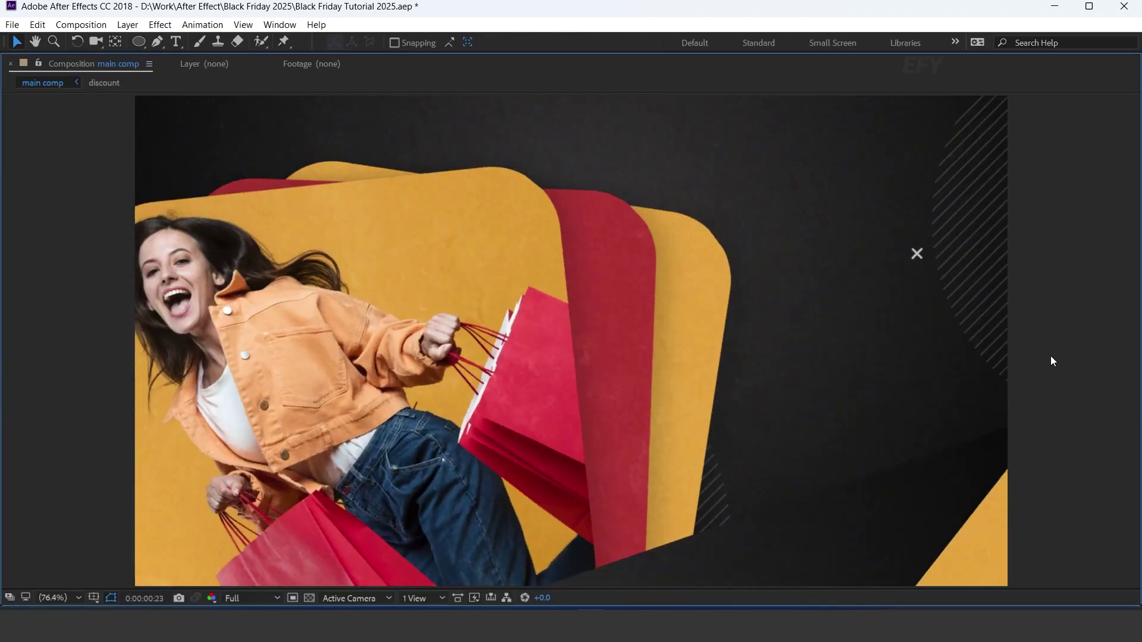